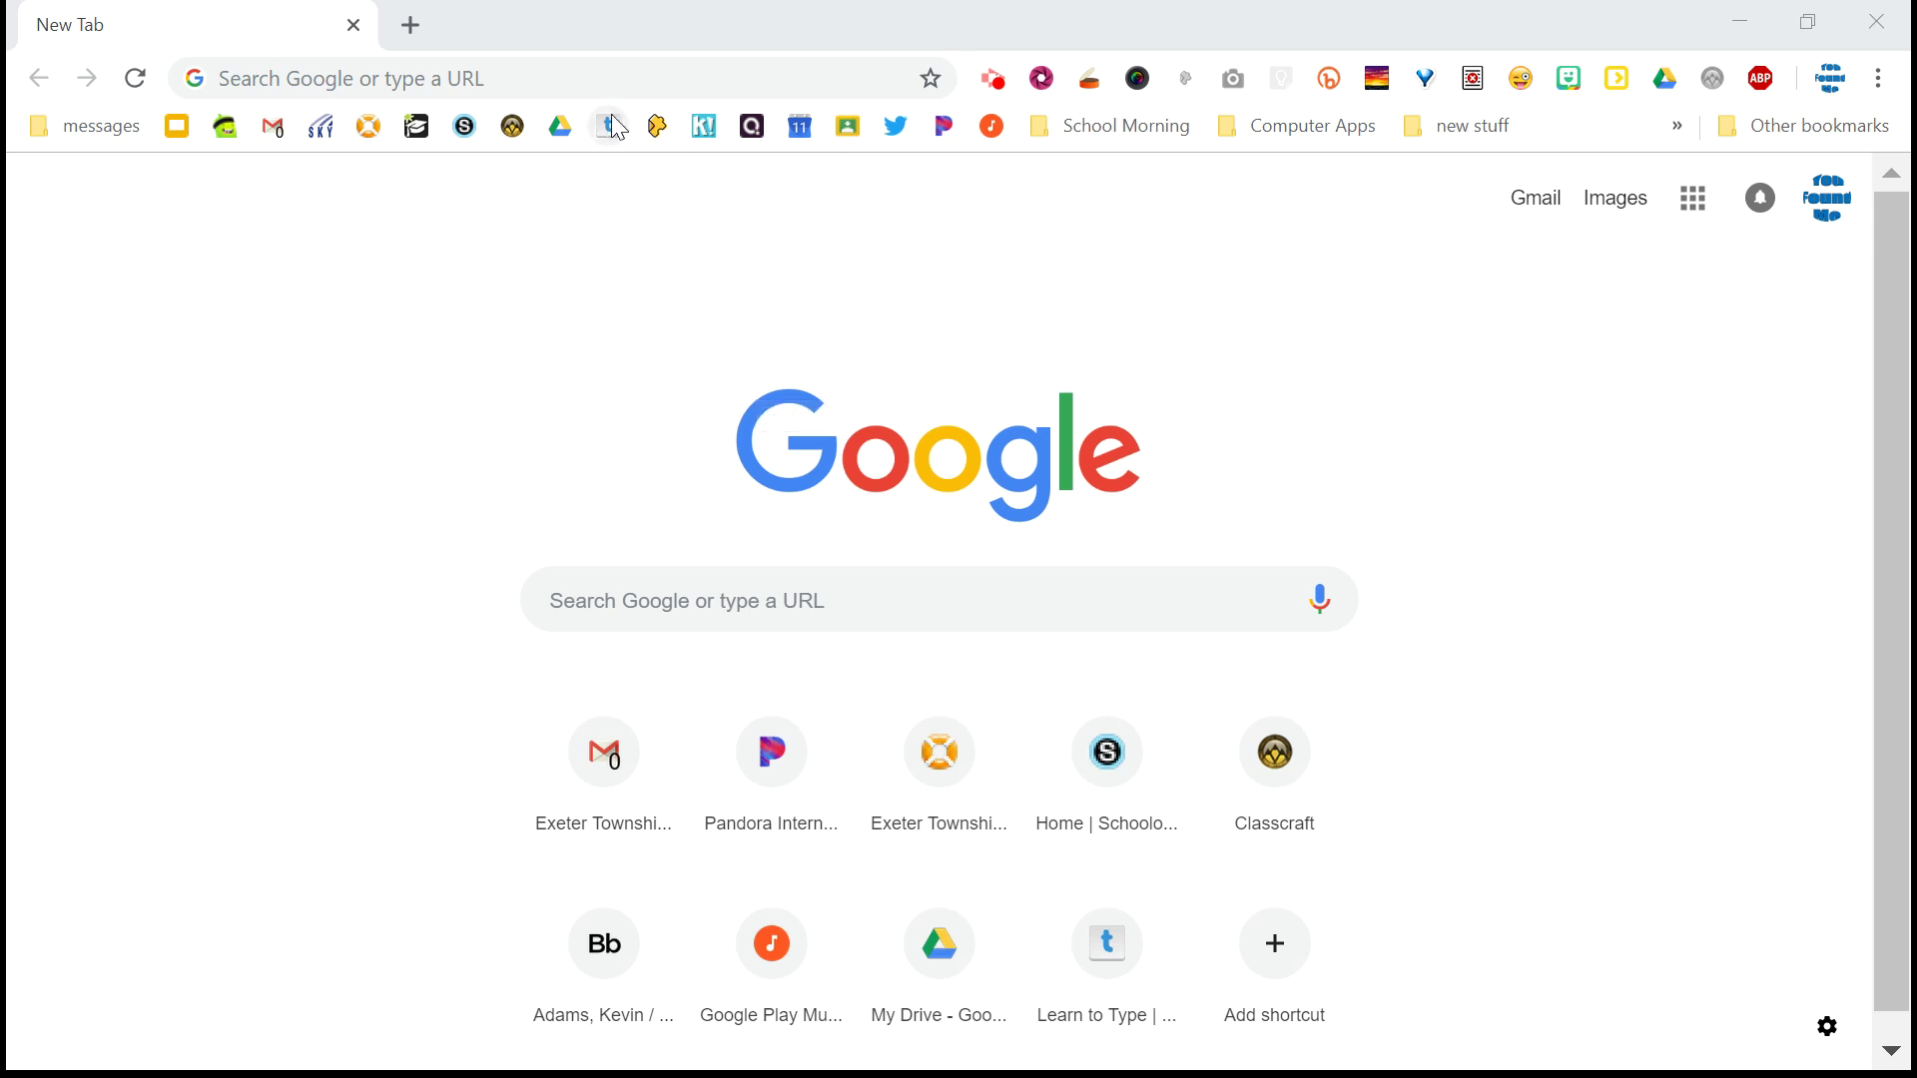
Create a 'Computer Apps' folder in My Drive and open it
left_click(569, 133)
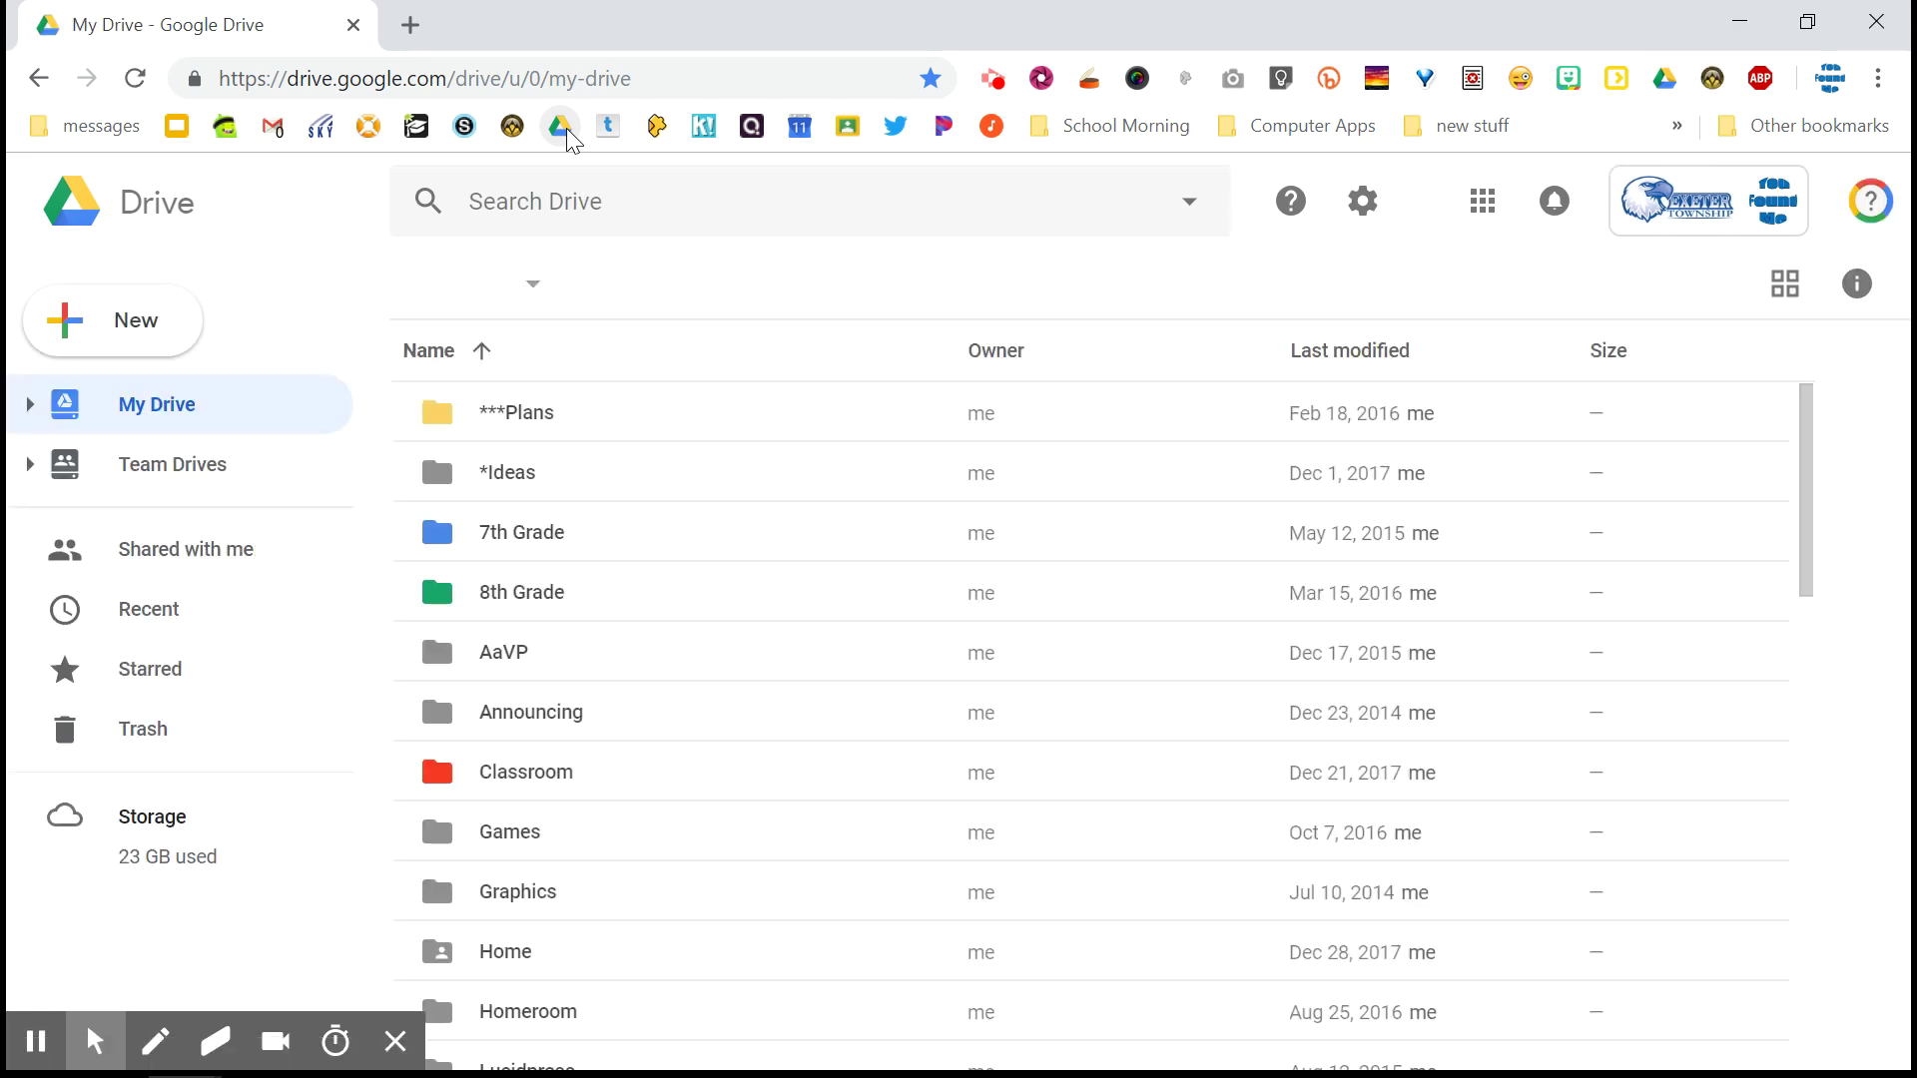
left_click(135, 340)
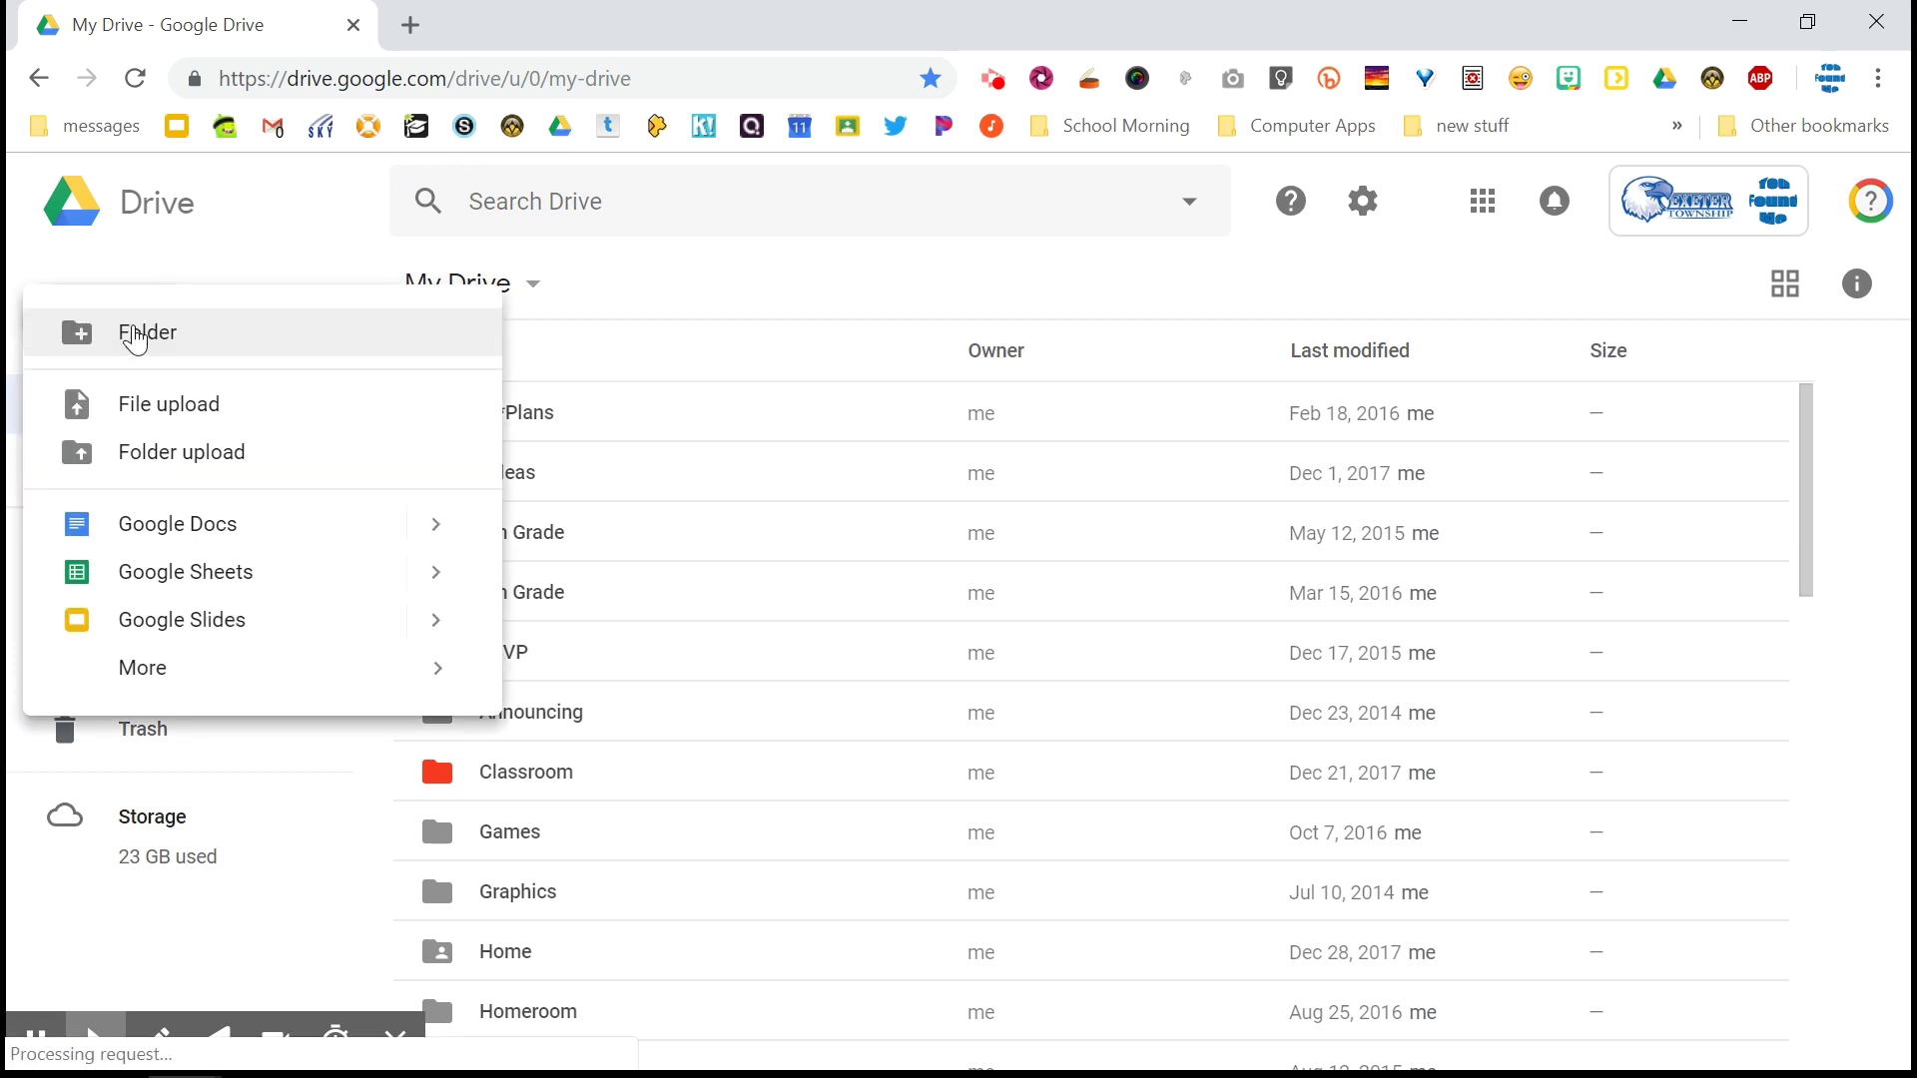
left_click(147, 351)
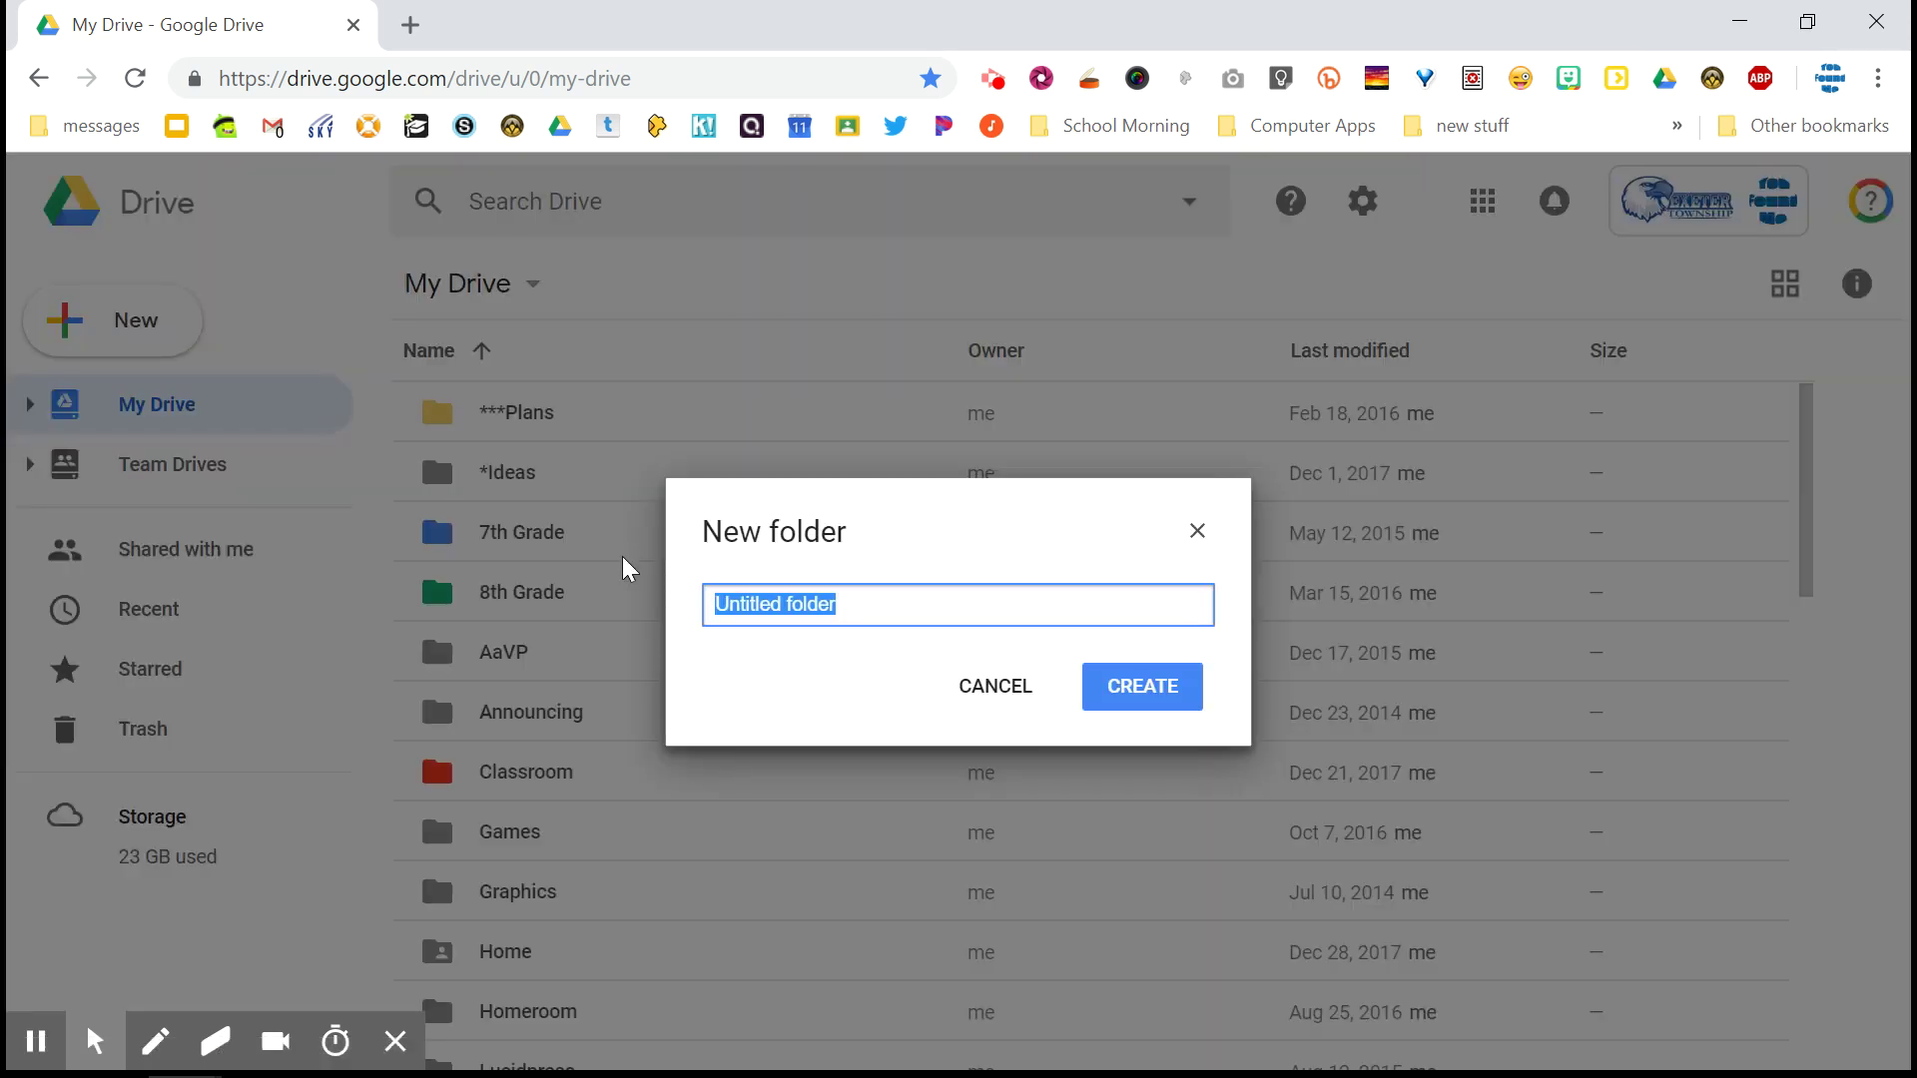
type("Computer Apps")
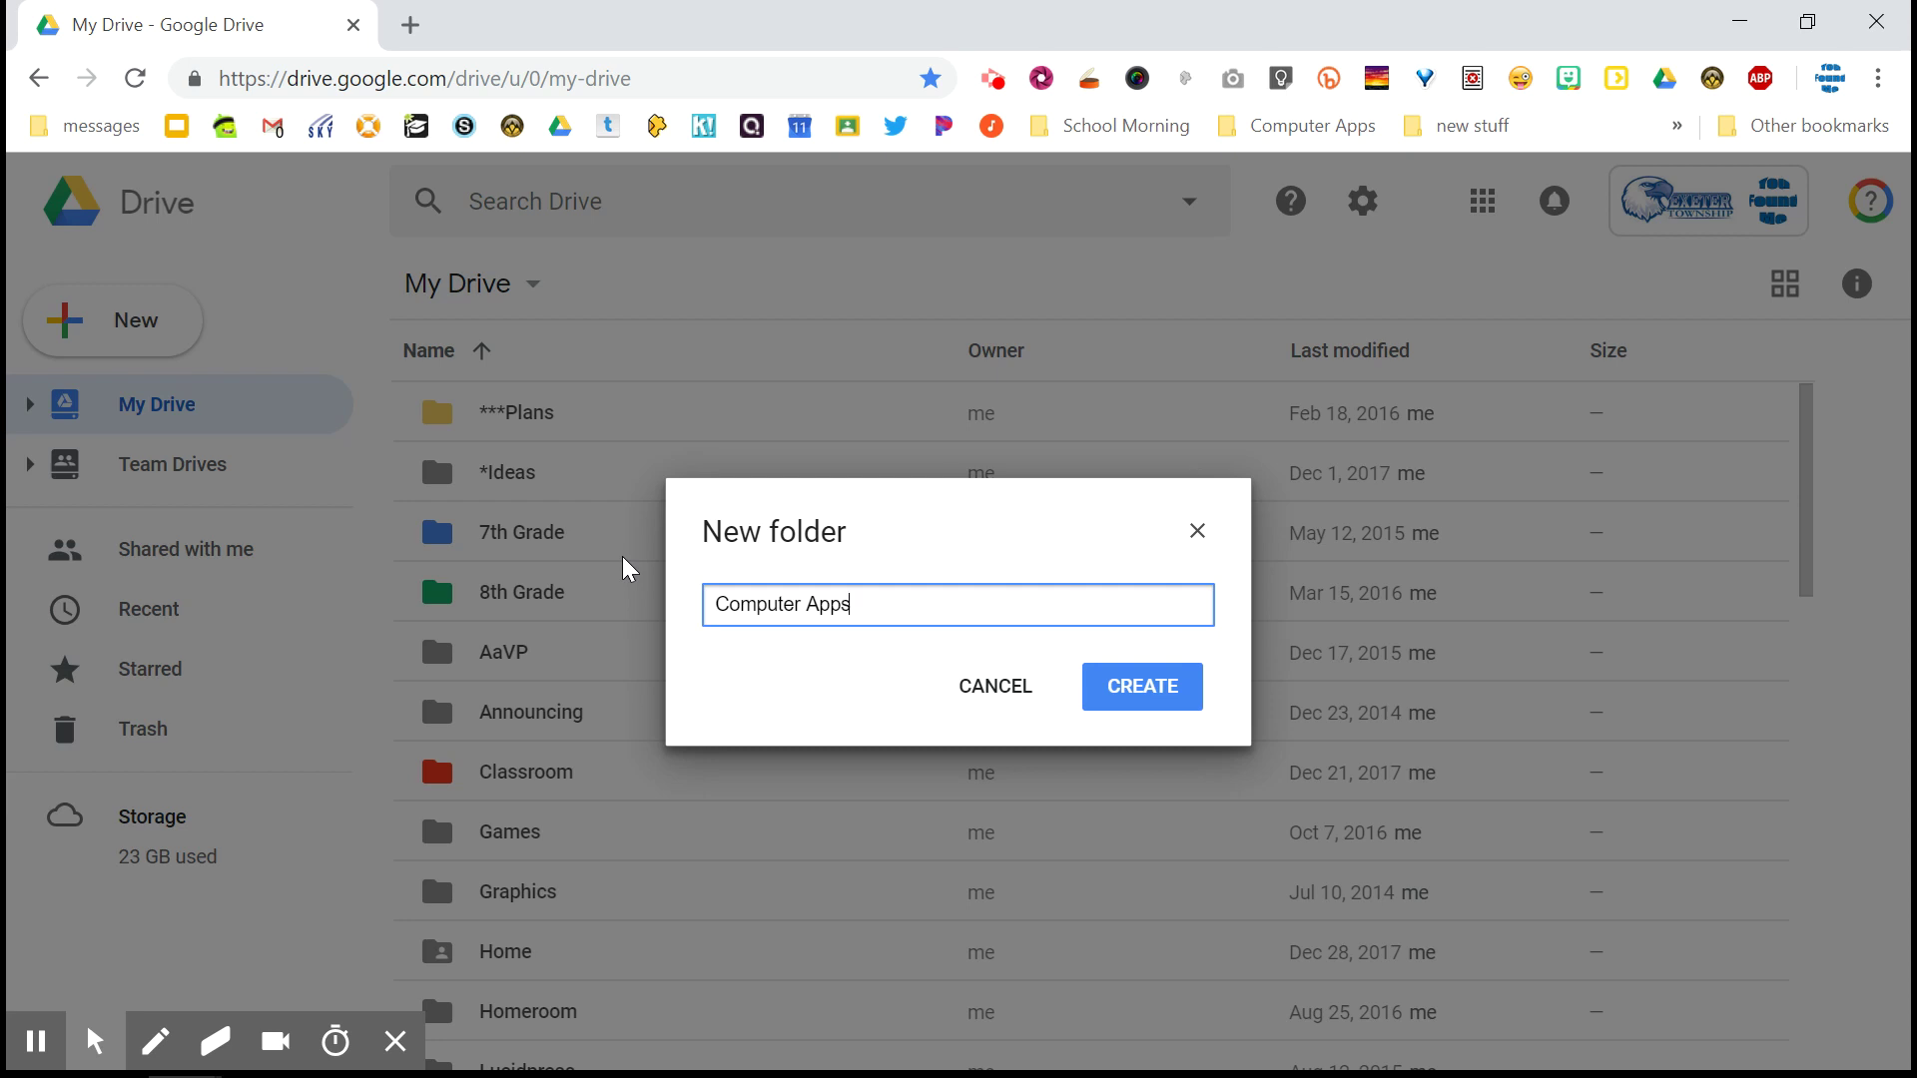
key("Return")
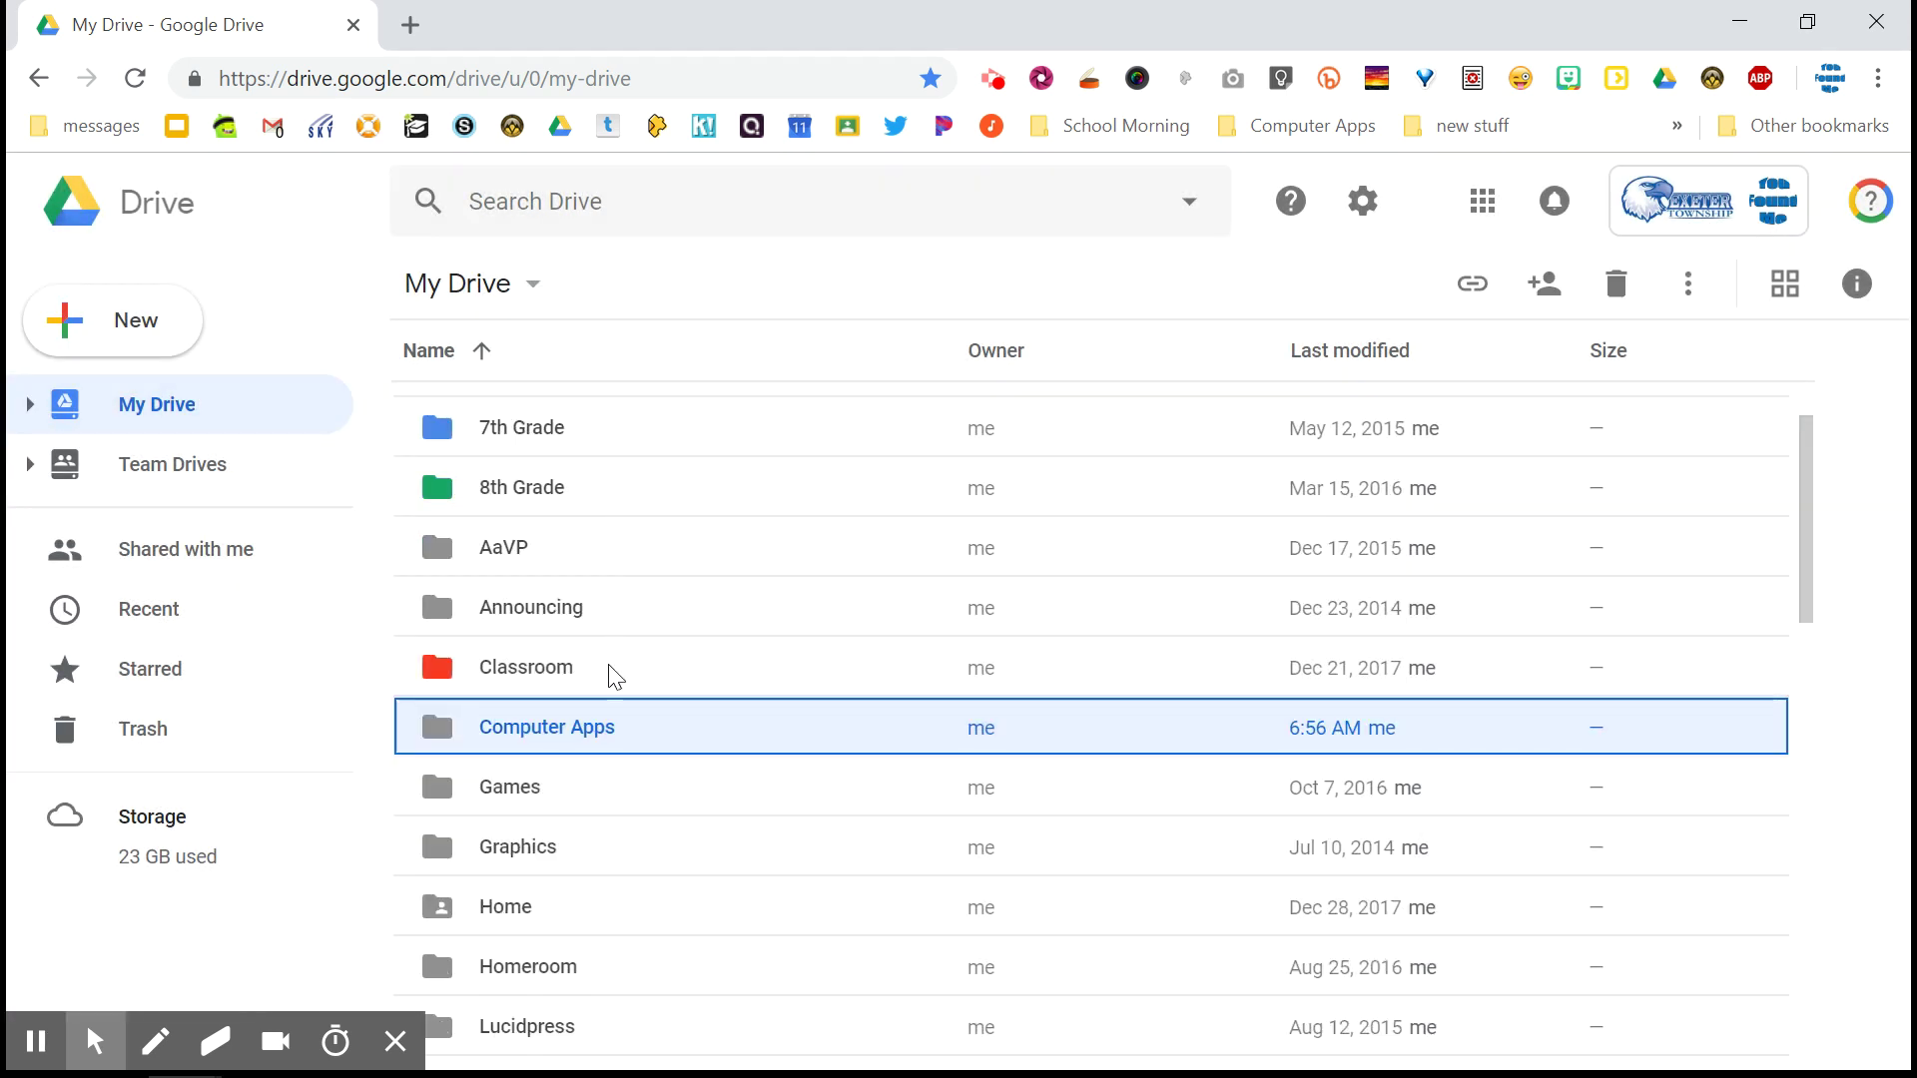
double_click(619, 715)
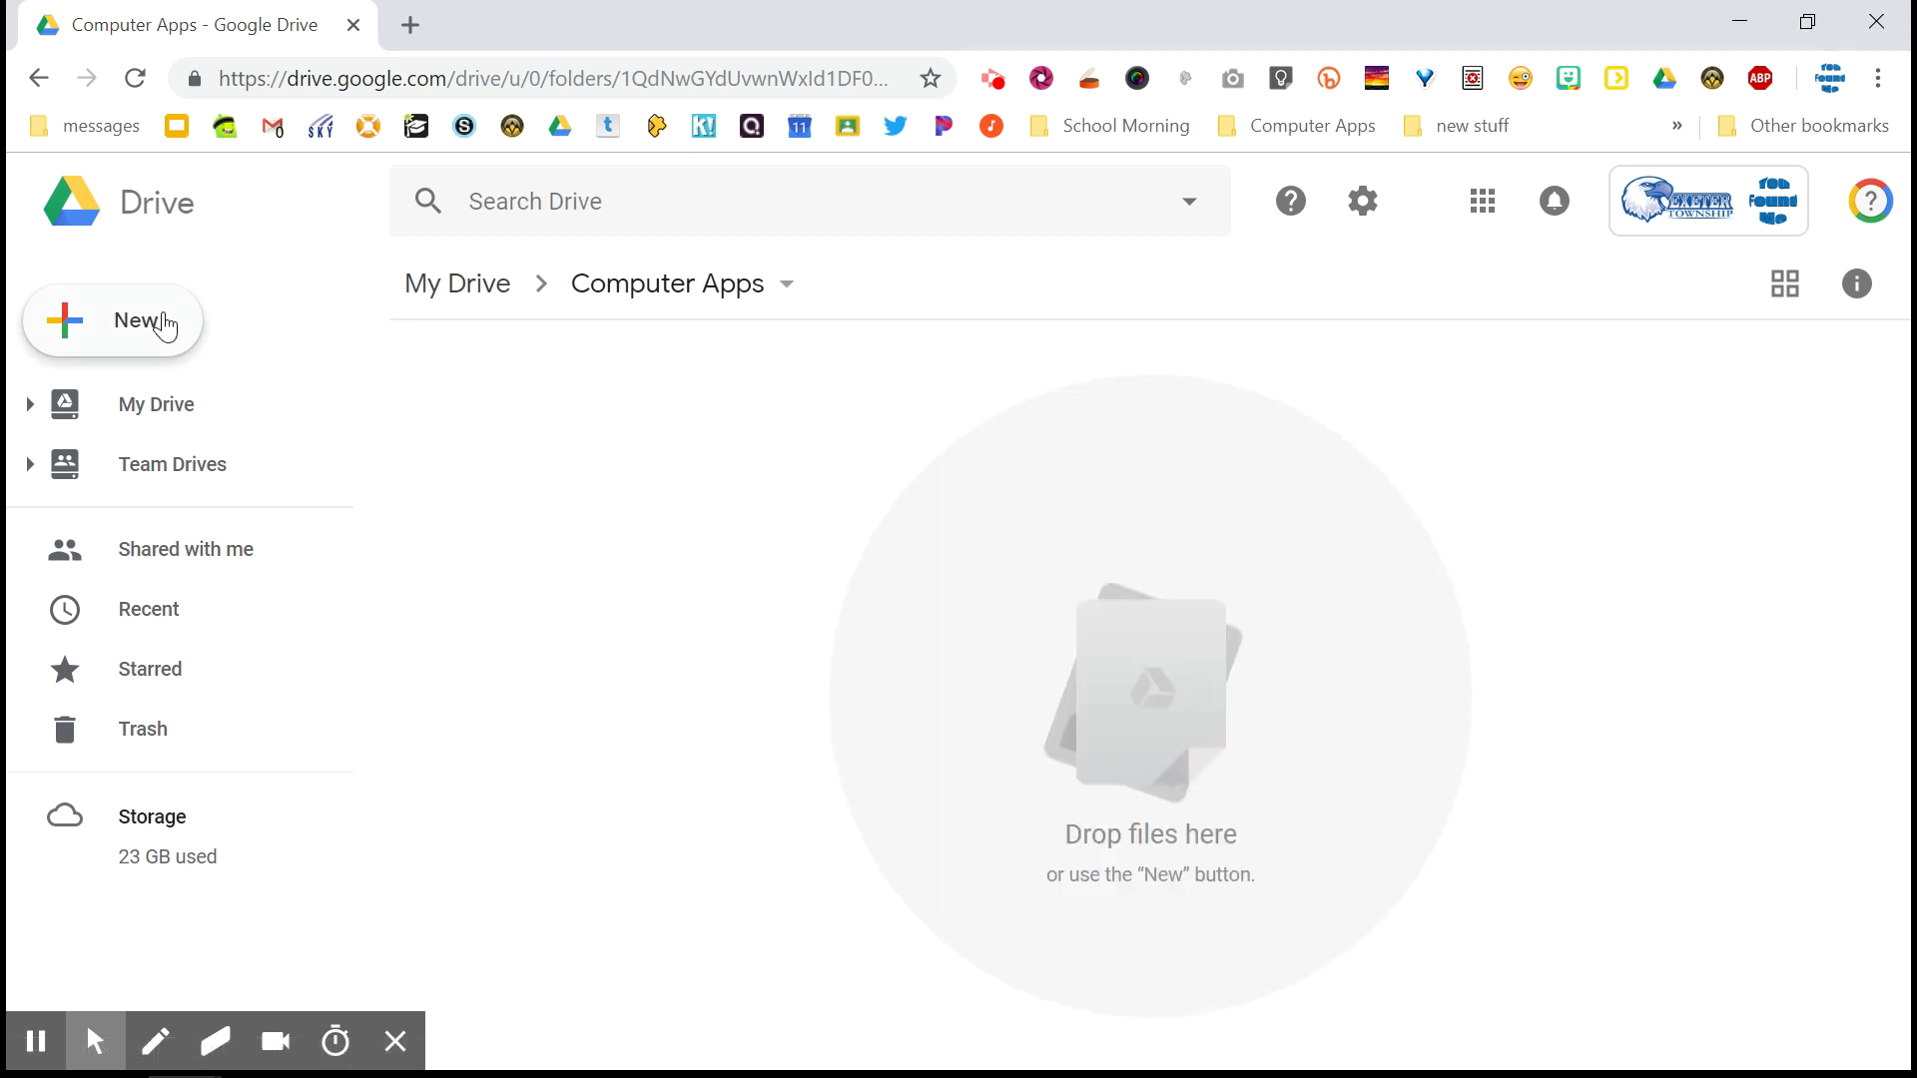
Start a blank Google Drawings file from the Drive New menu
left_click(162, 325)
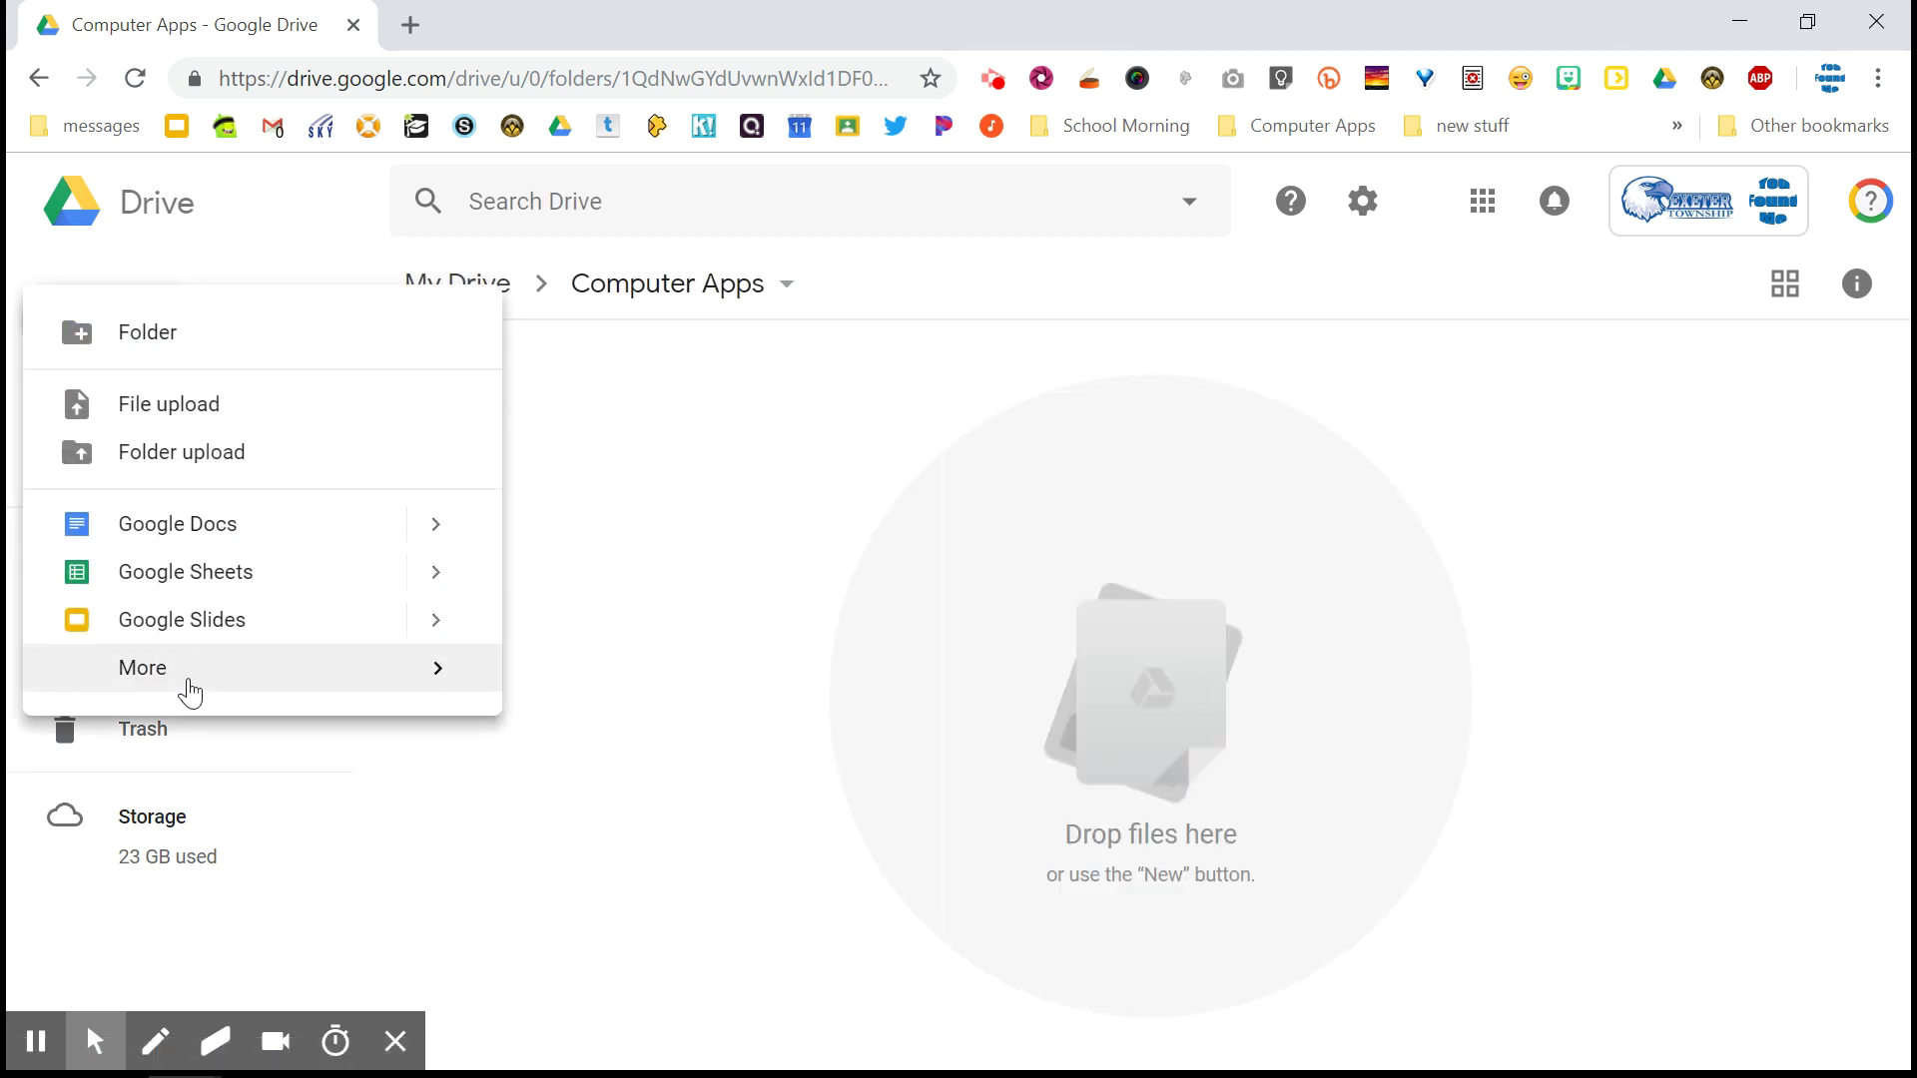
mouse_move(189, 691)
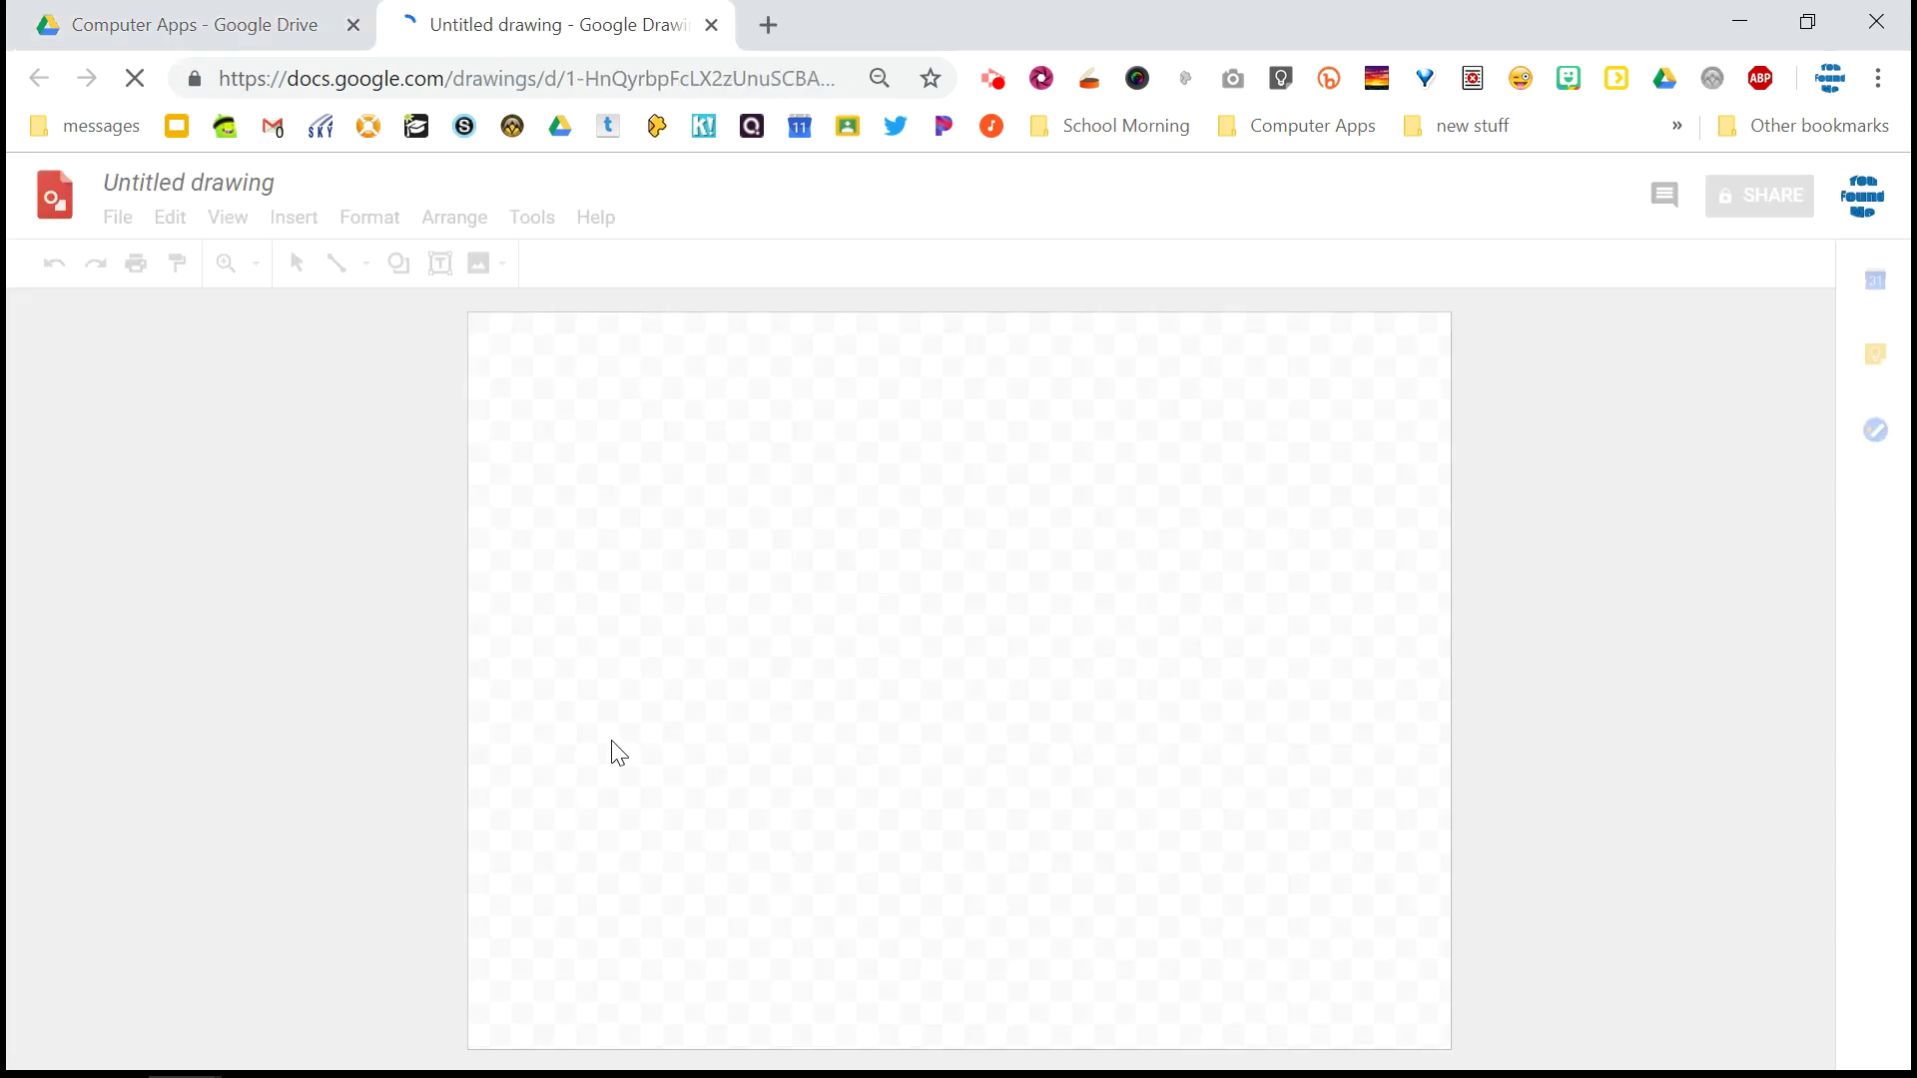
Change the drawing's title from 'Untitled drawing' to 'practice'
left_click(226, 182)
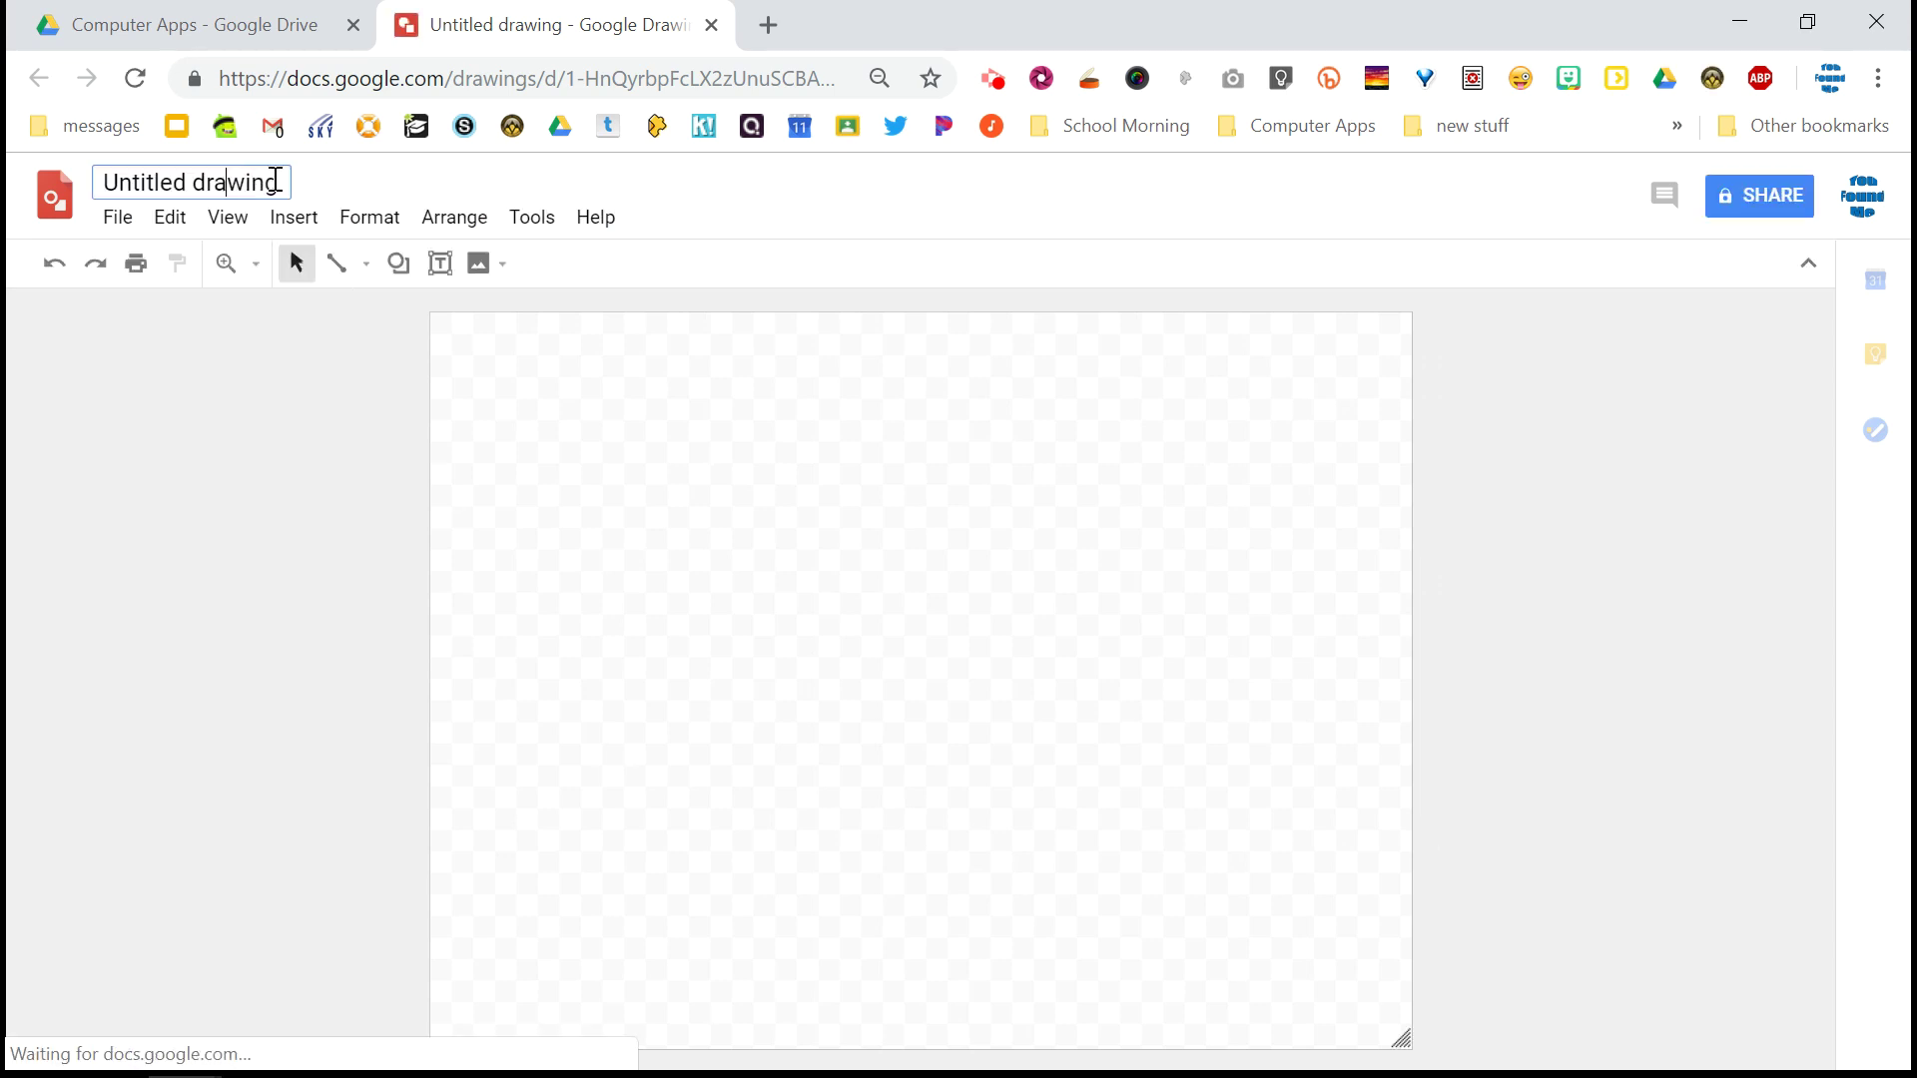
type("practice")
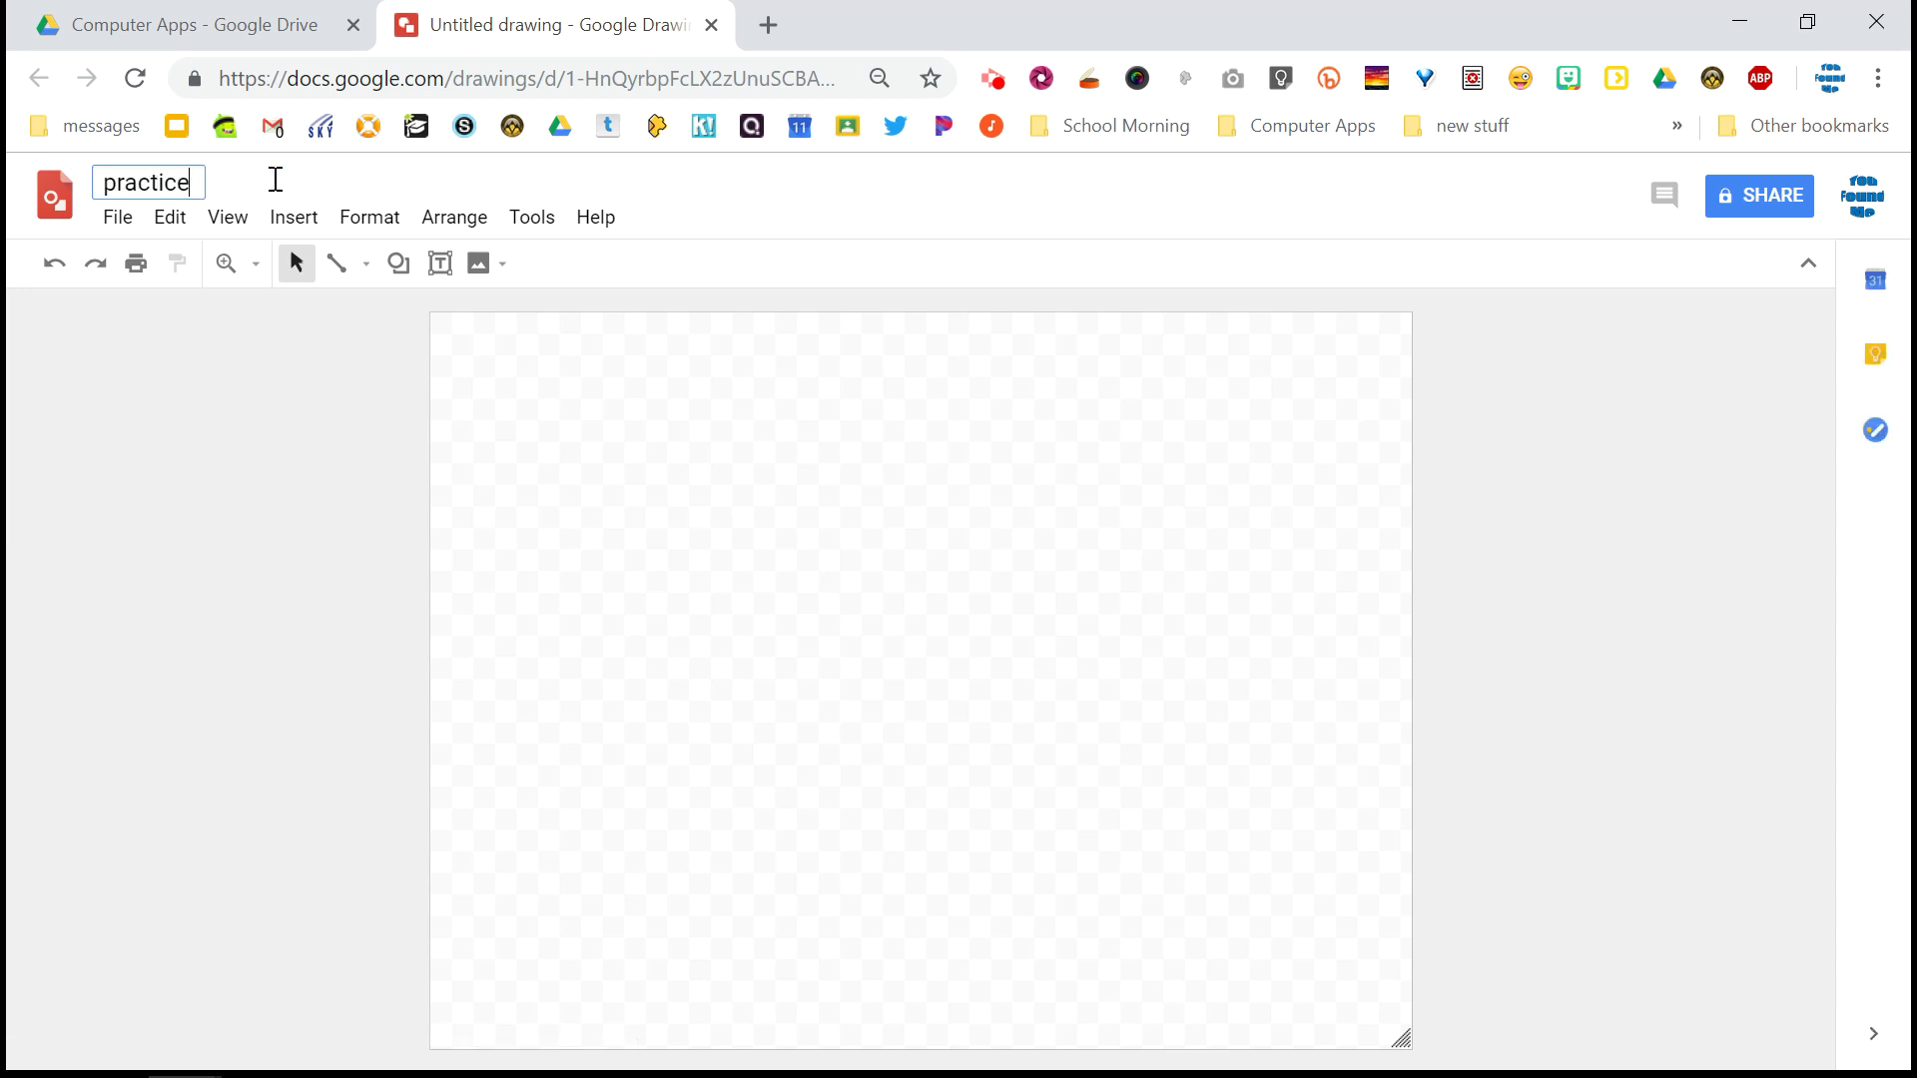
key("Return")
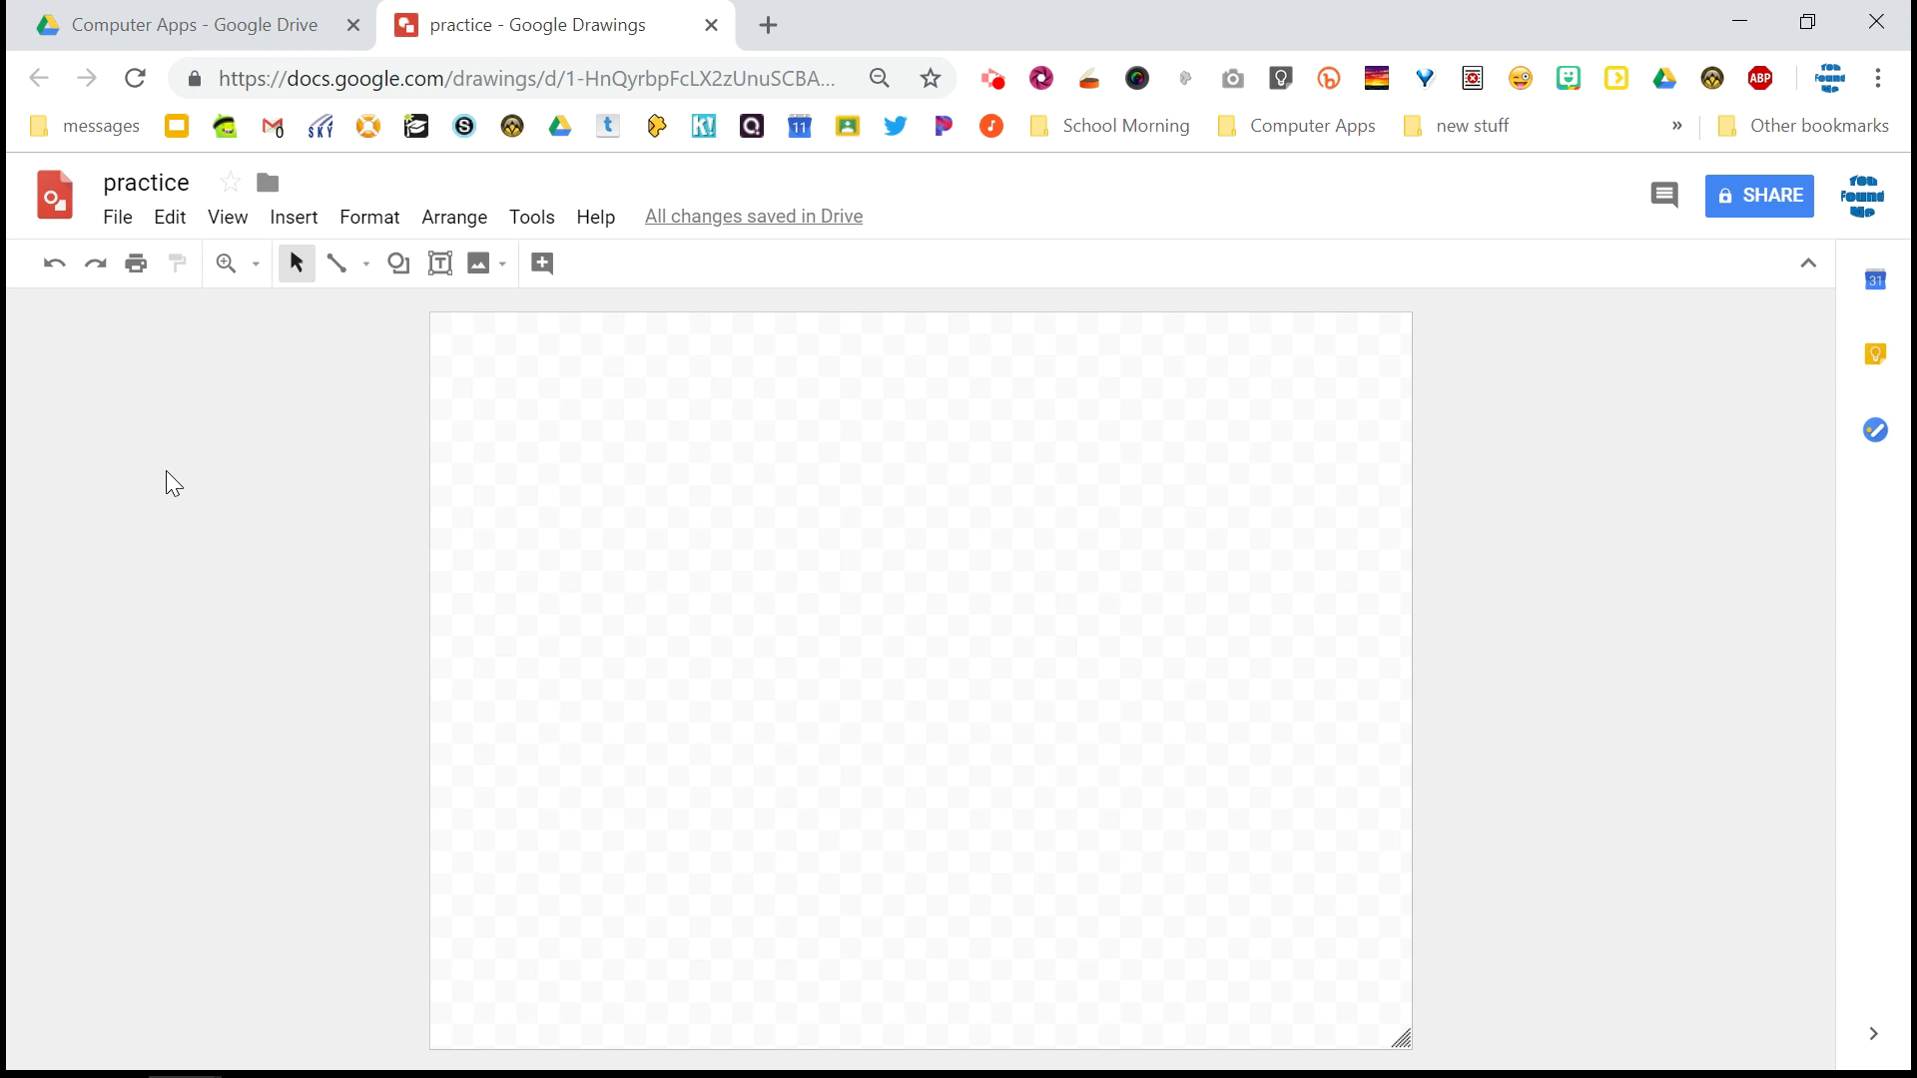
Draw a text box near the upper left, type 'And you can type', and select its text
left_click(309, 229)
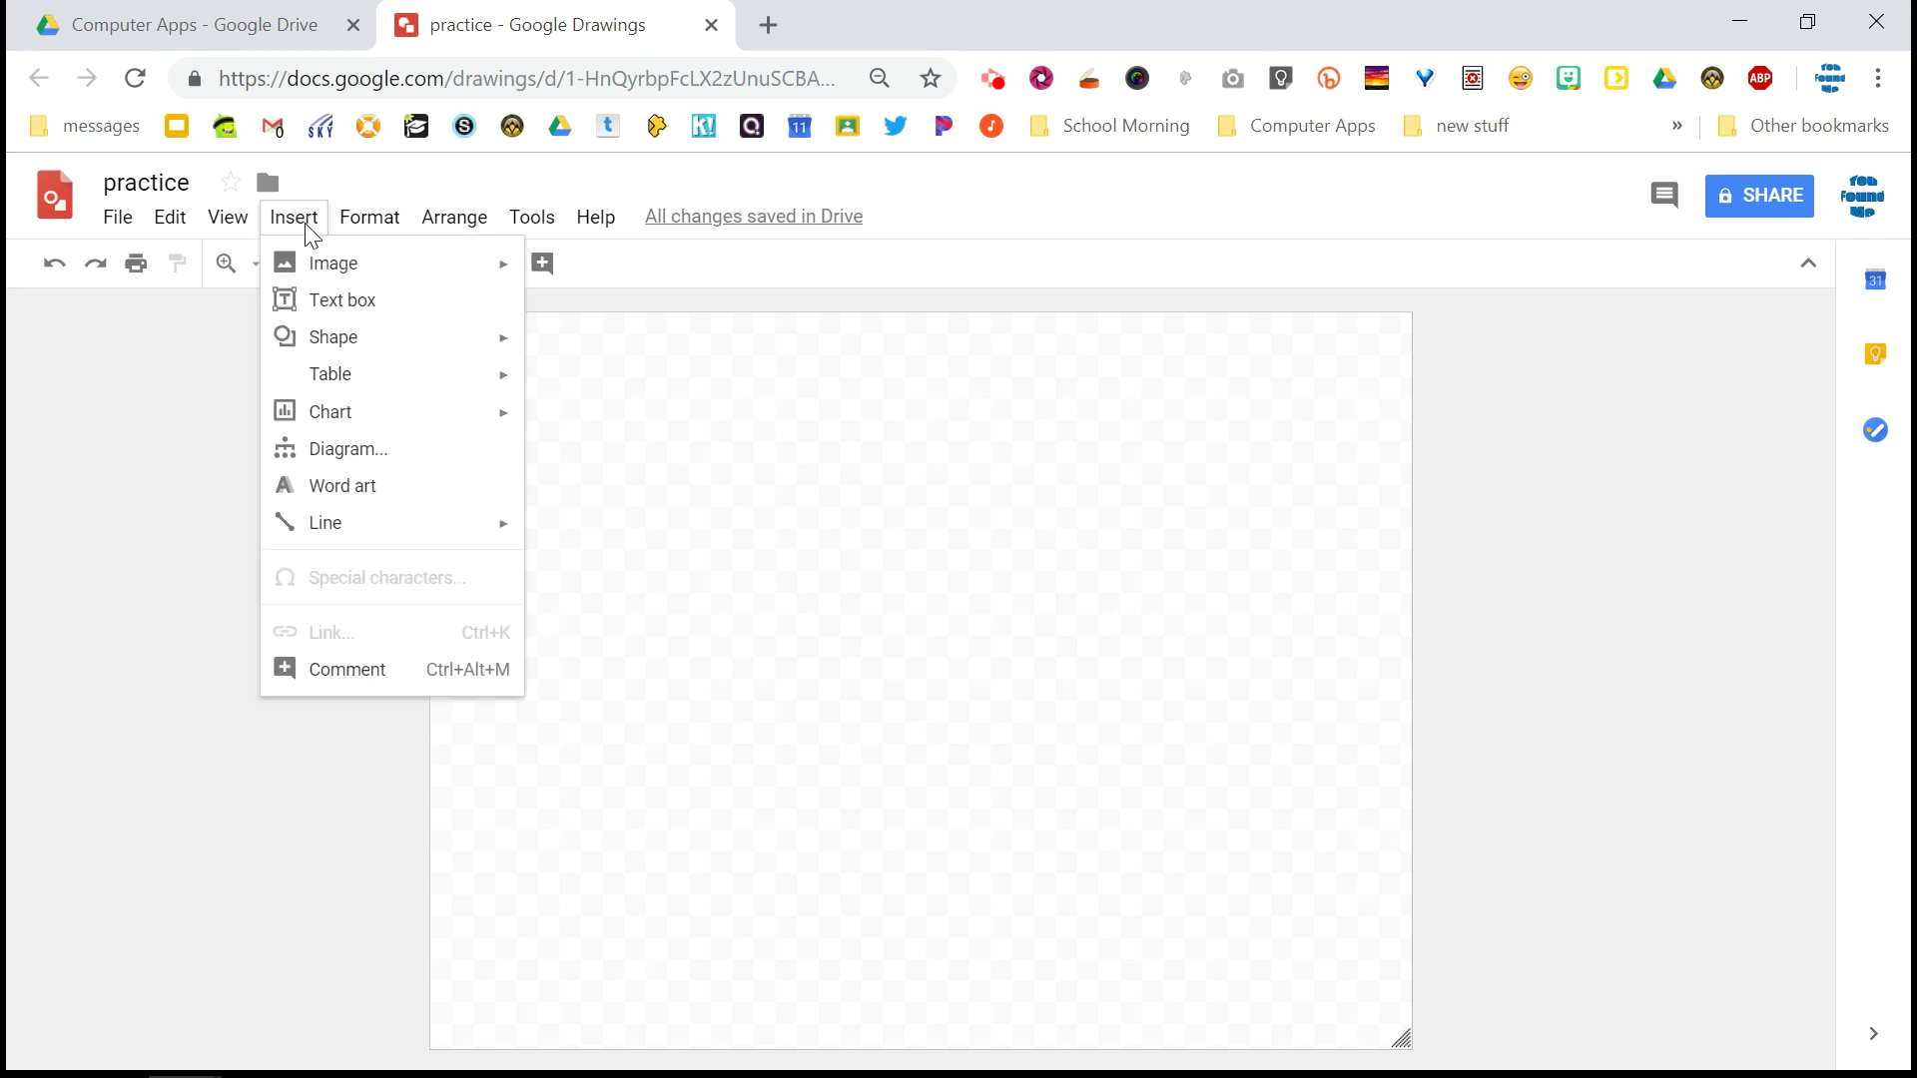
left_click(856, 571)
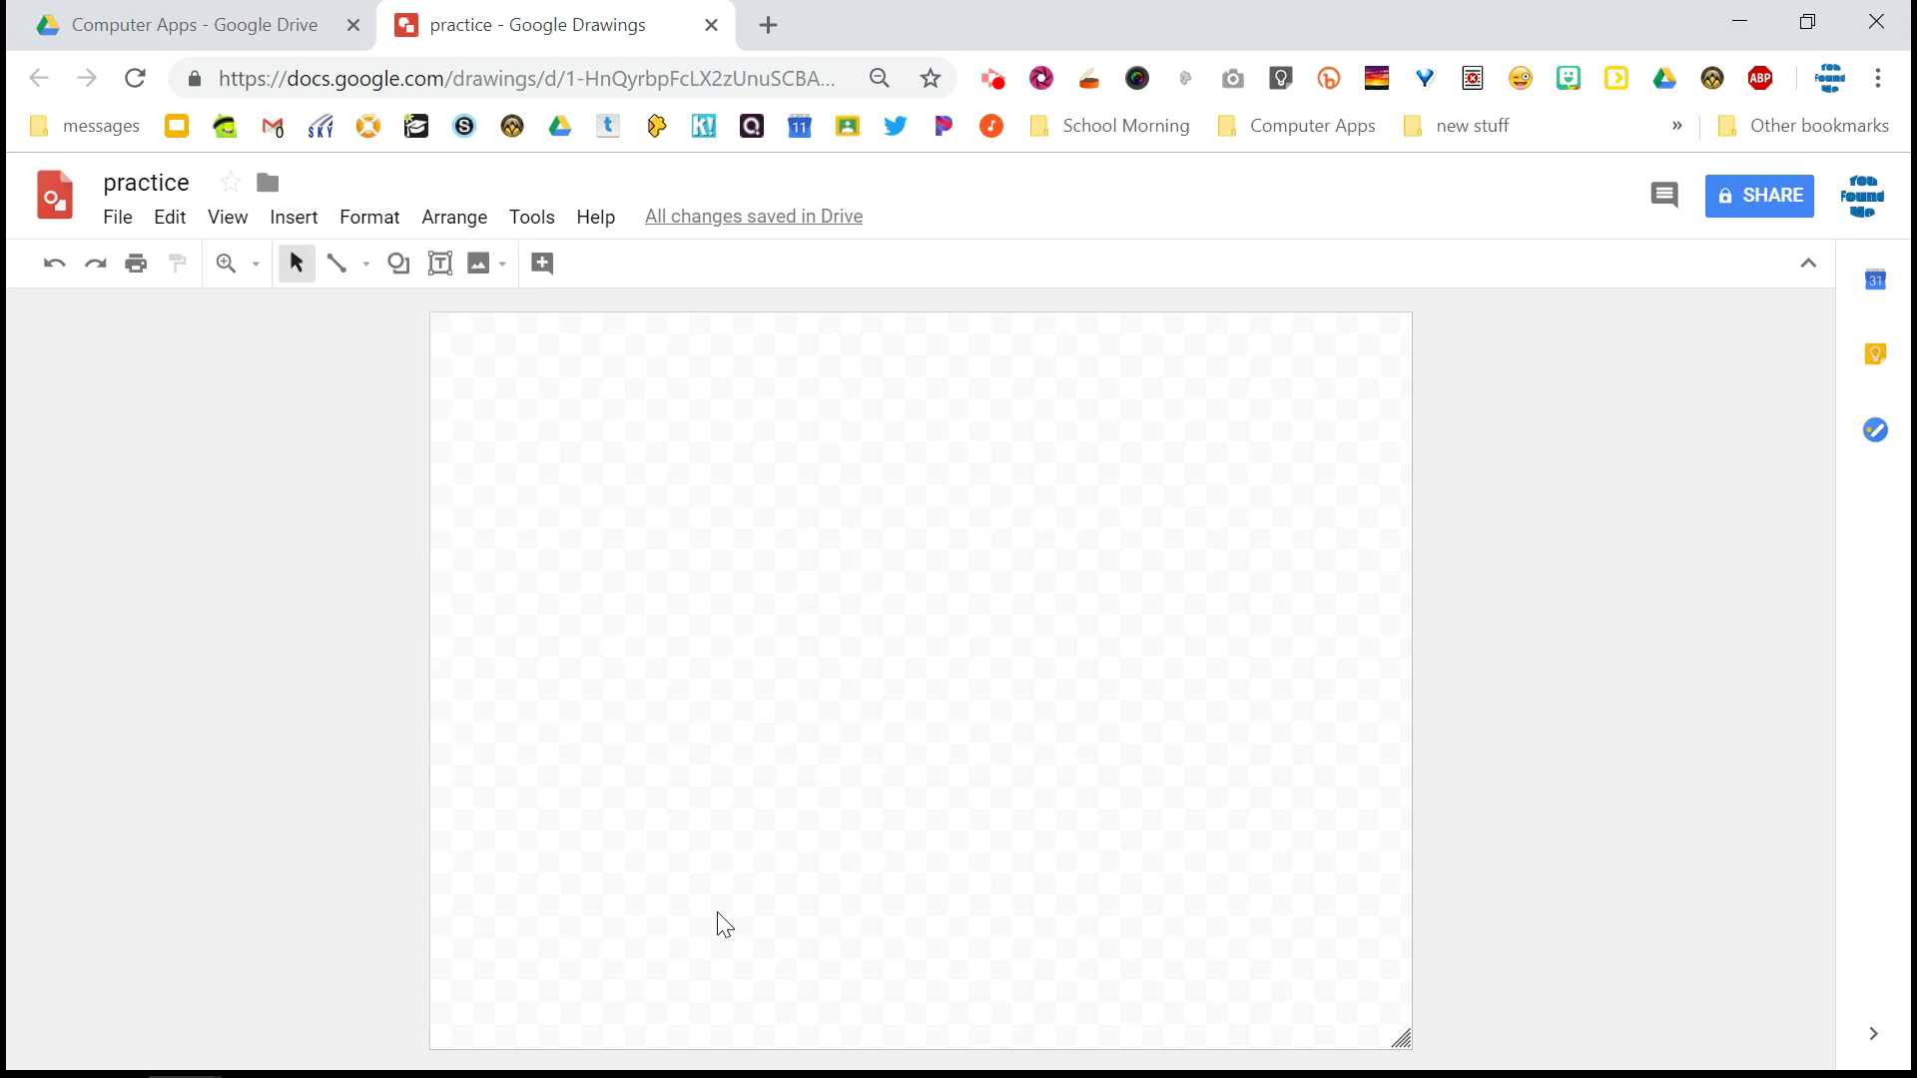
left_click(310, 236)
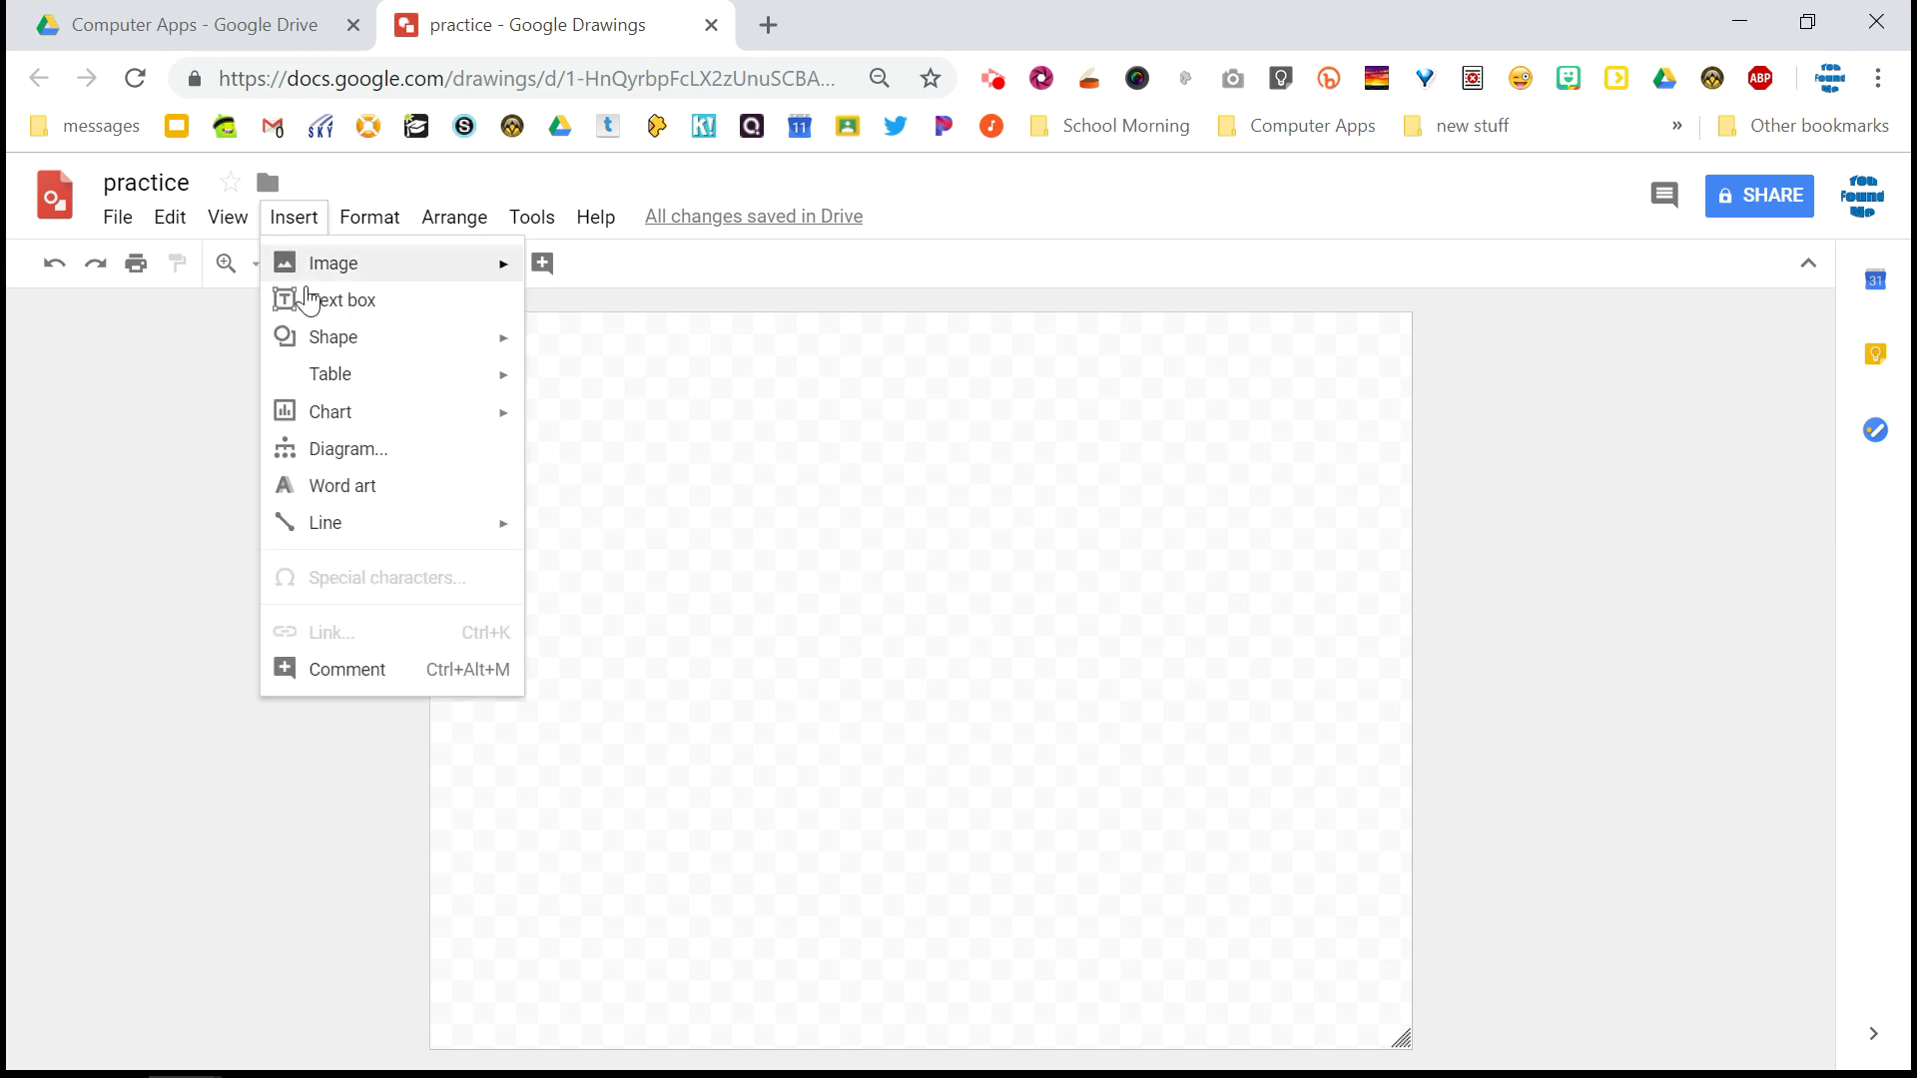
left_click(335, 302)
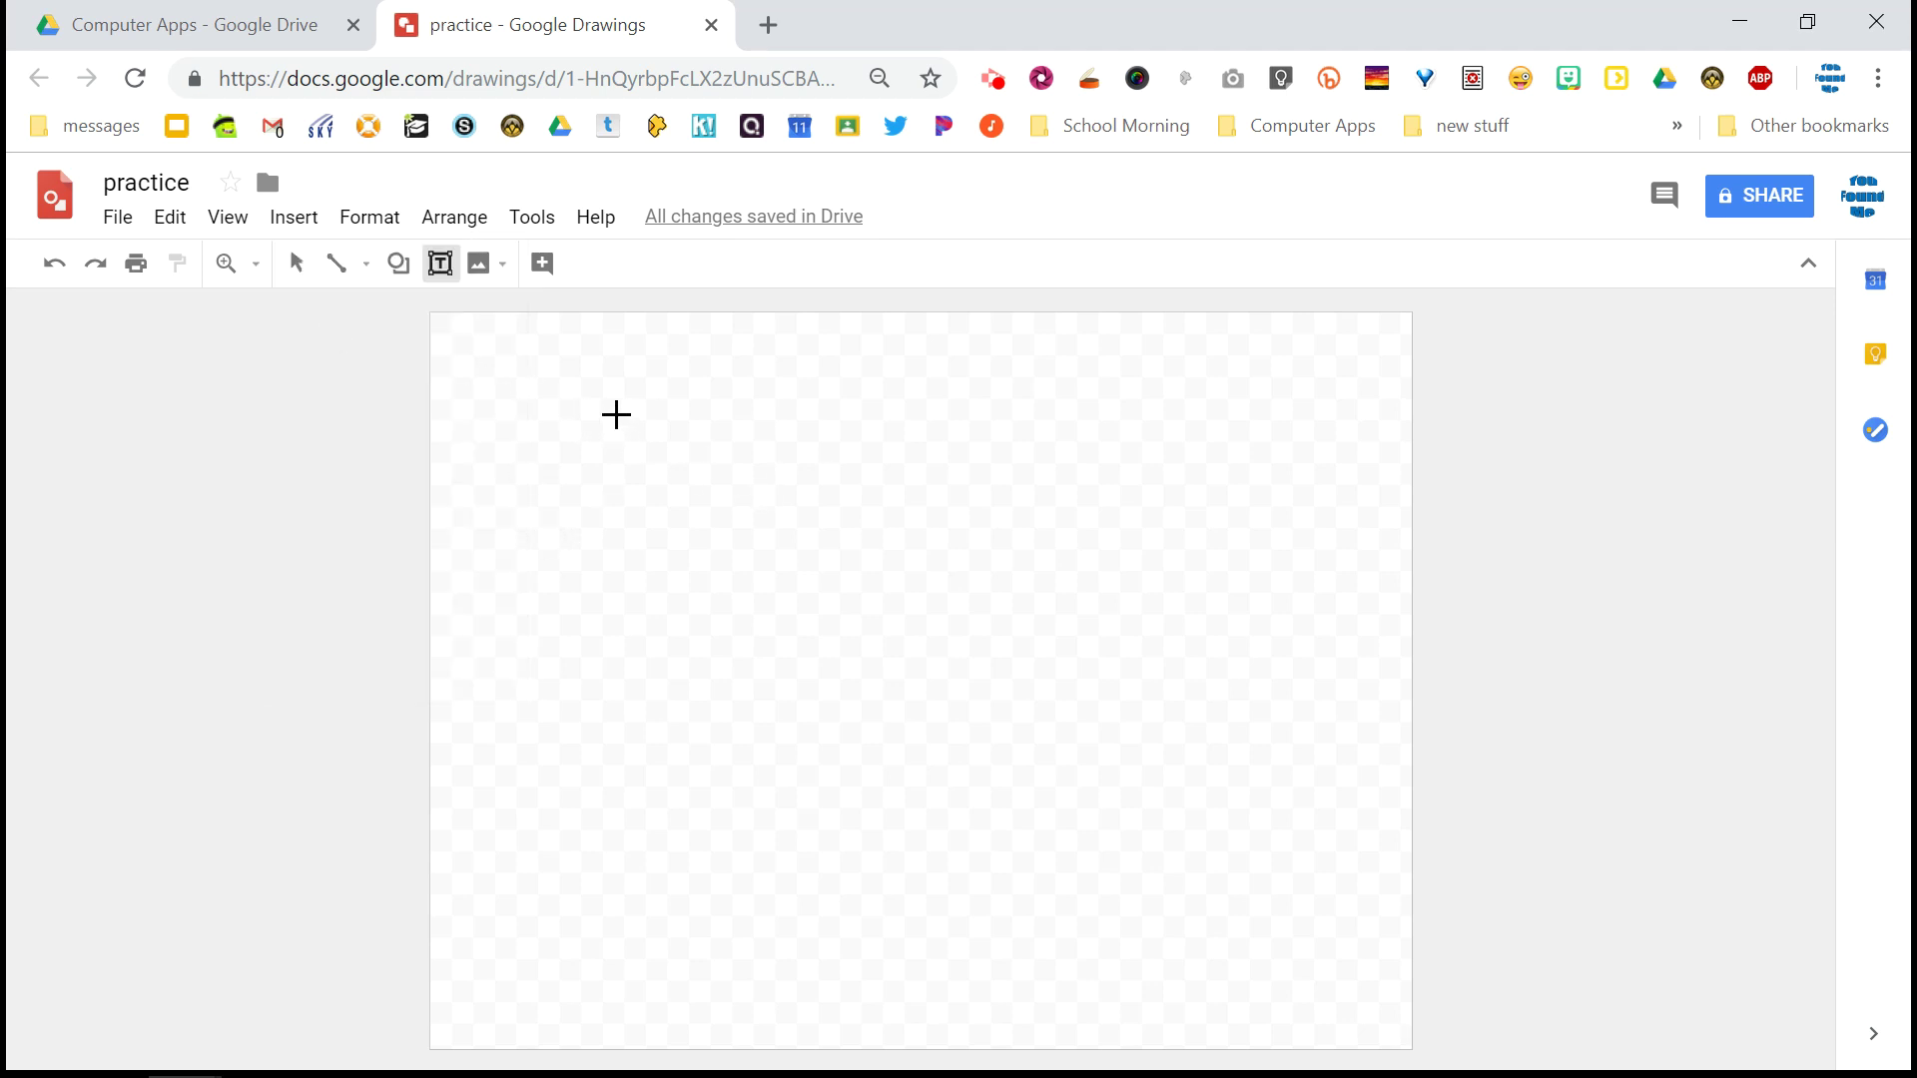
left_click_drag(617, 414, 828, 588)
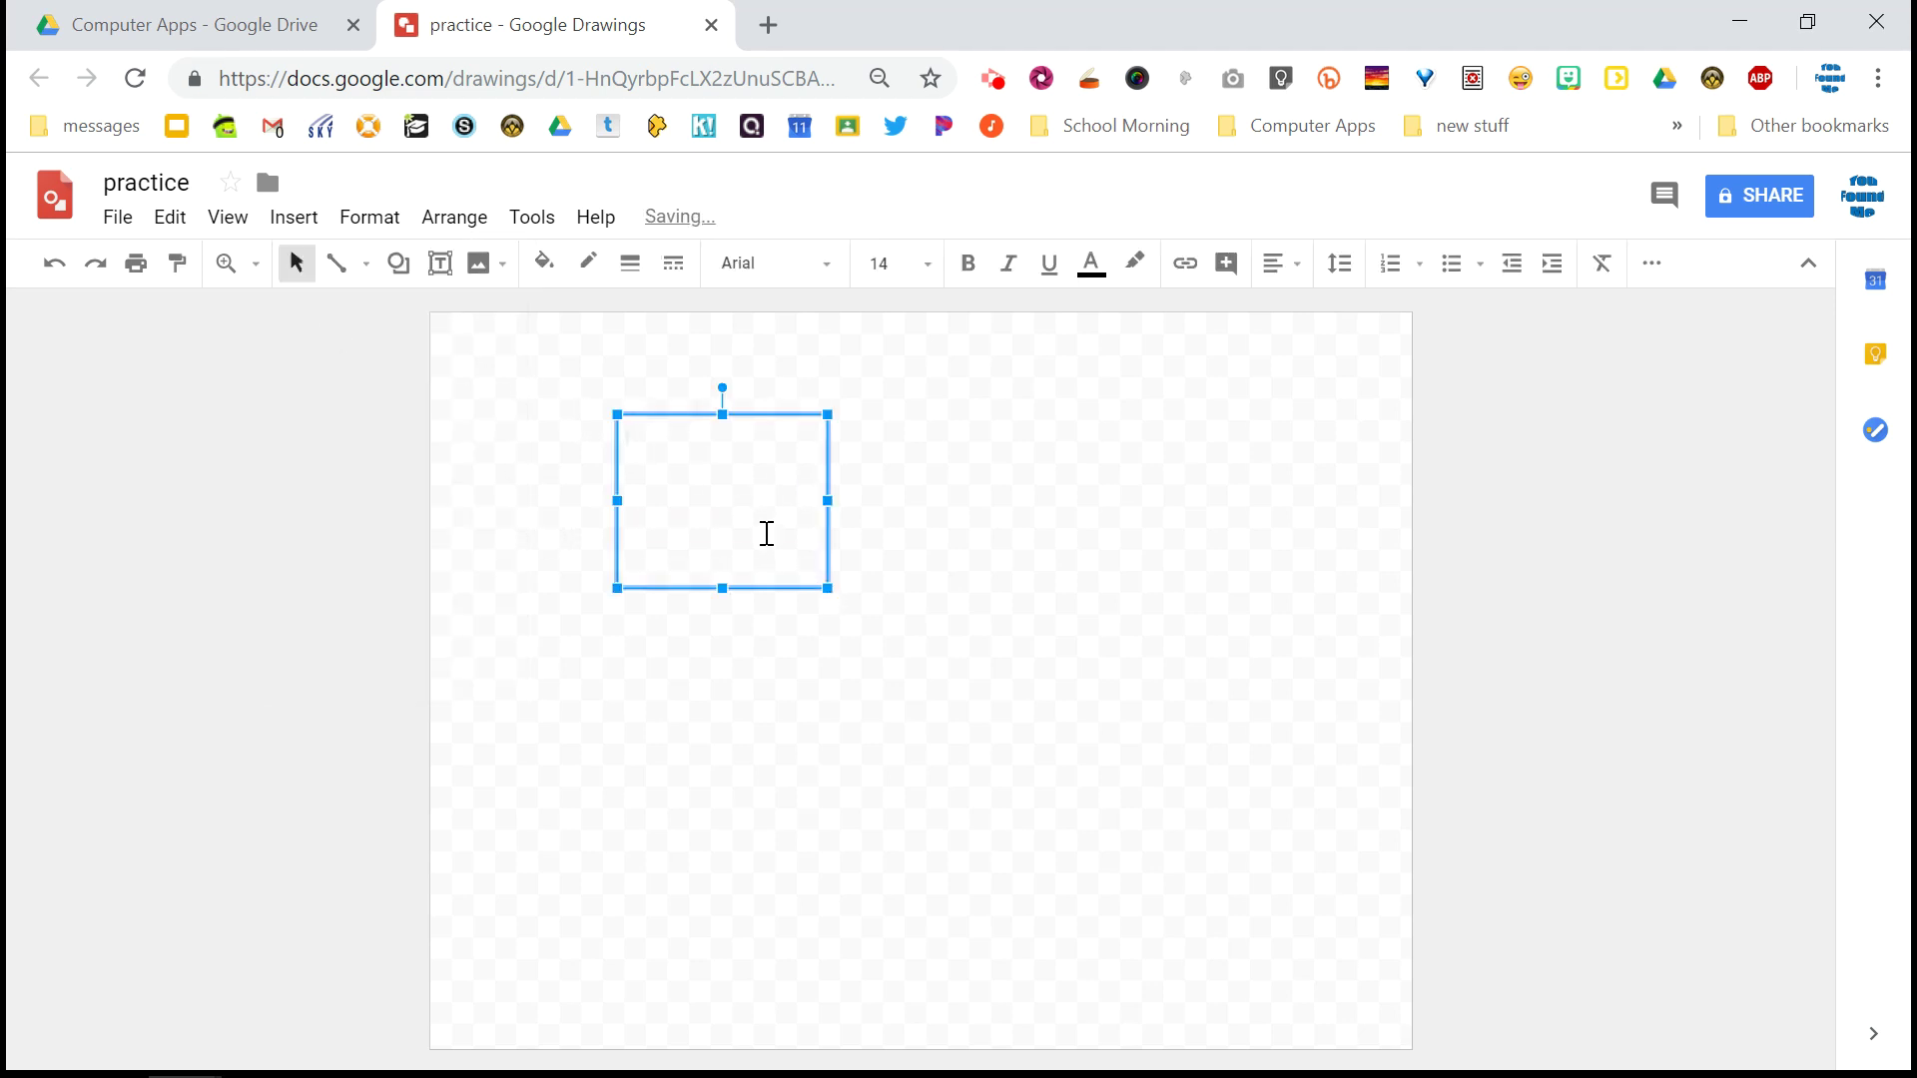
type("And you can type")
key("ctrl+a")
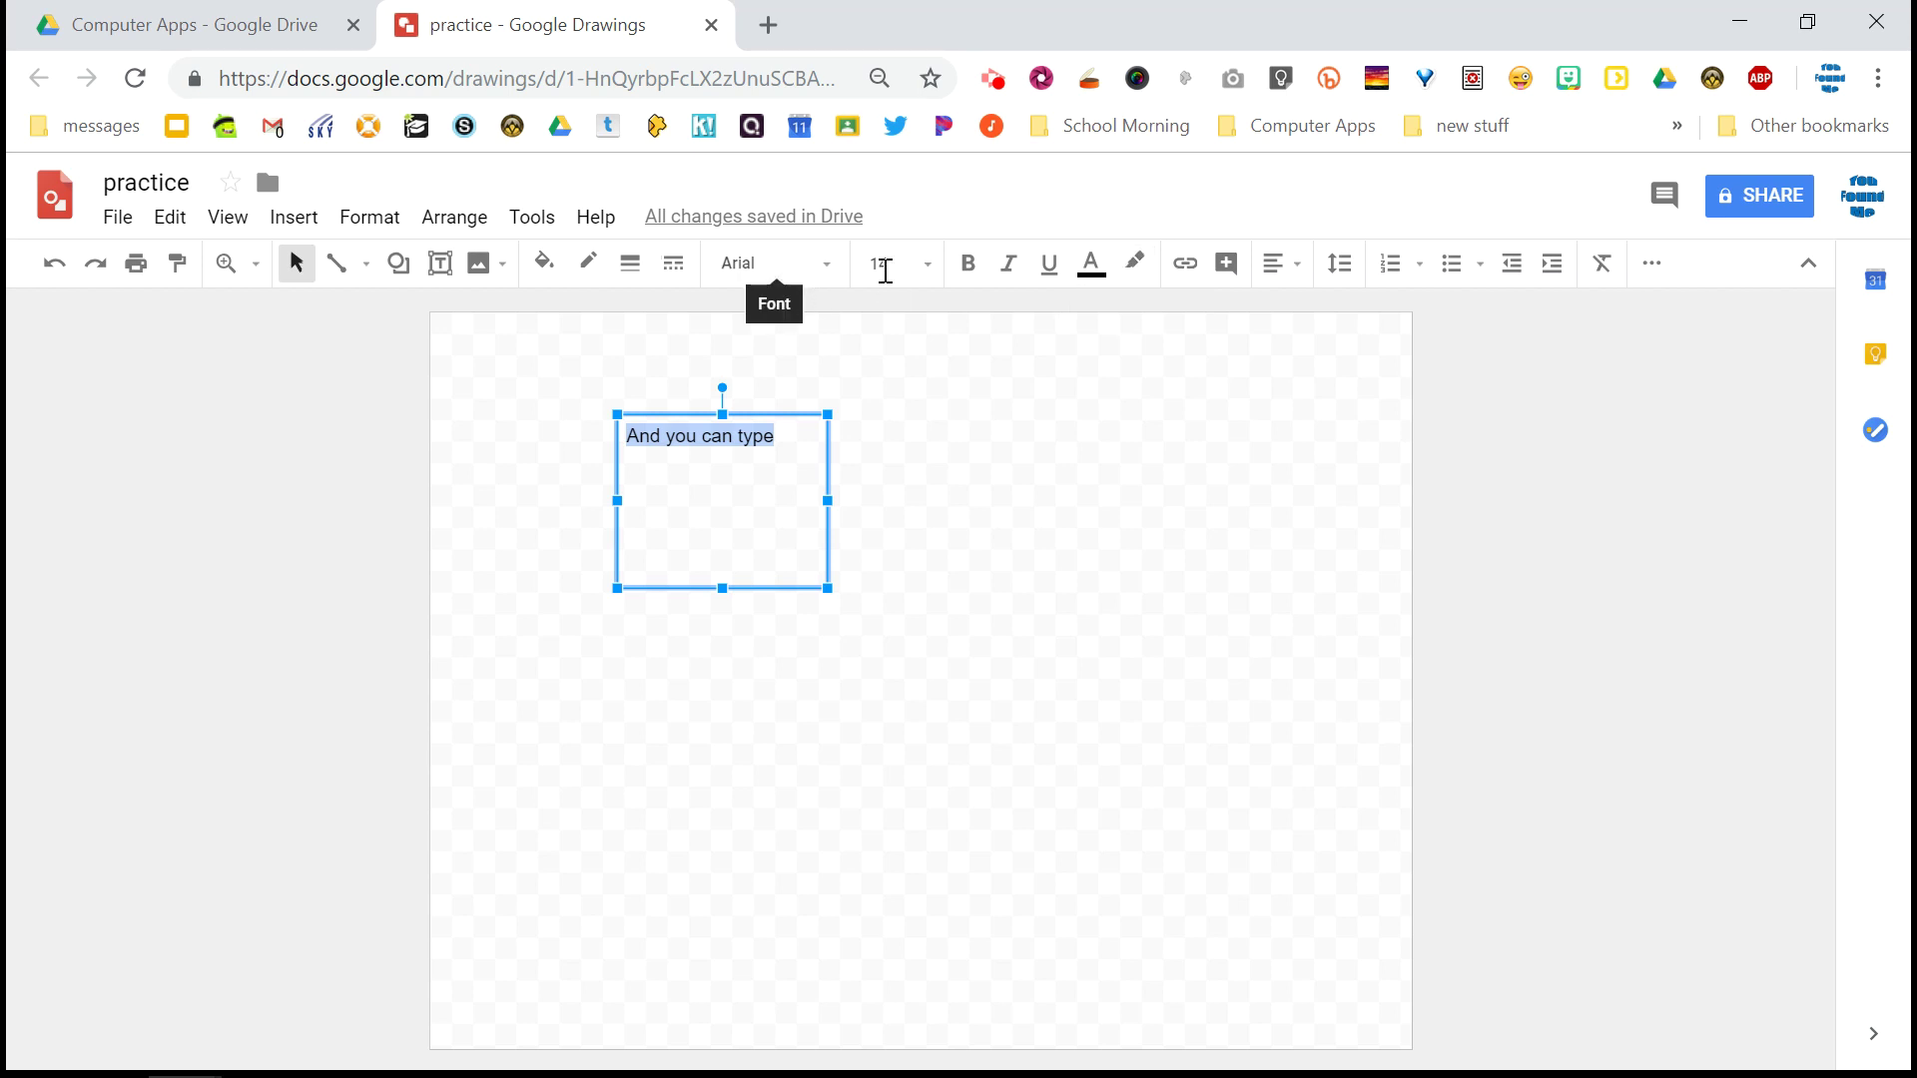
Set the text box to Abril Fatface with red fill and an 8px dashed purple border
left_click(817, 267)
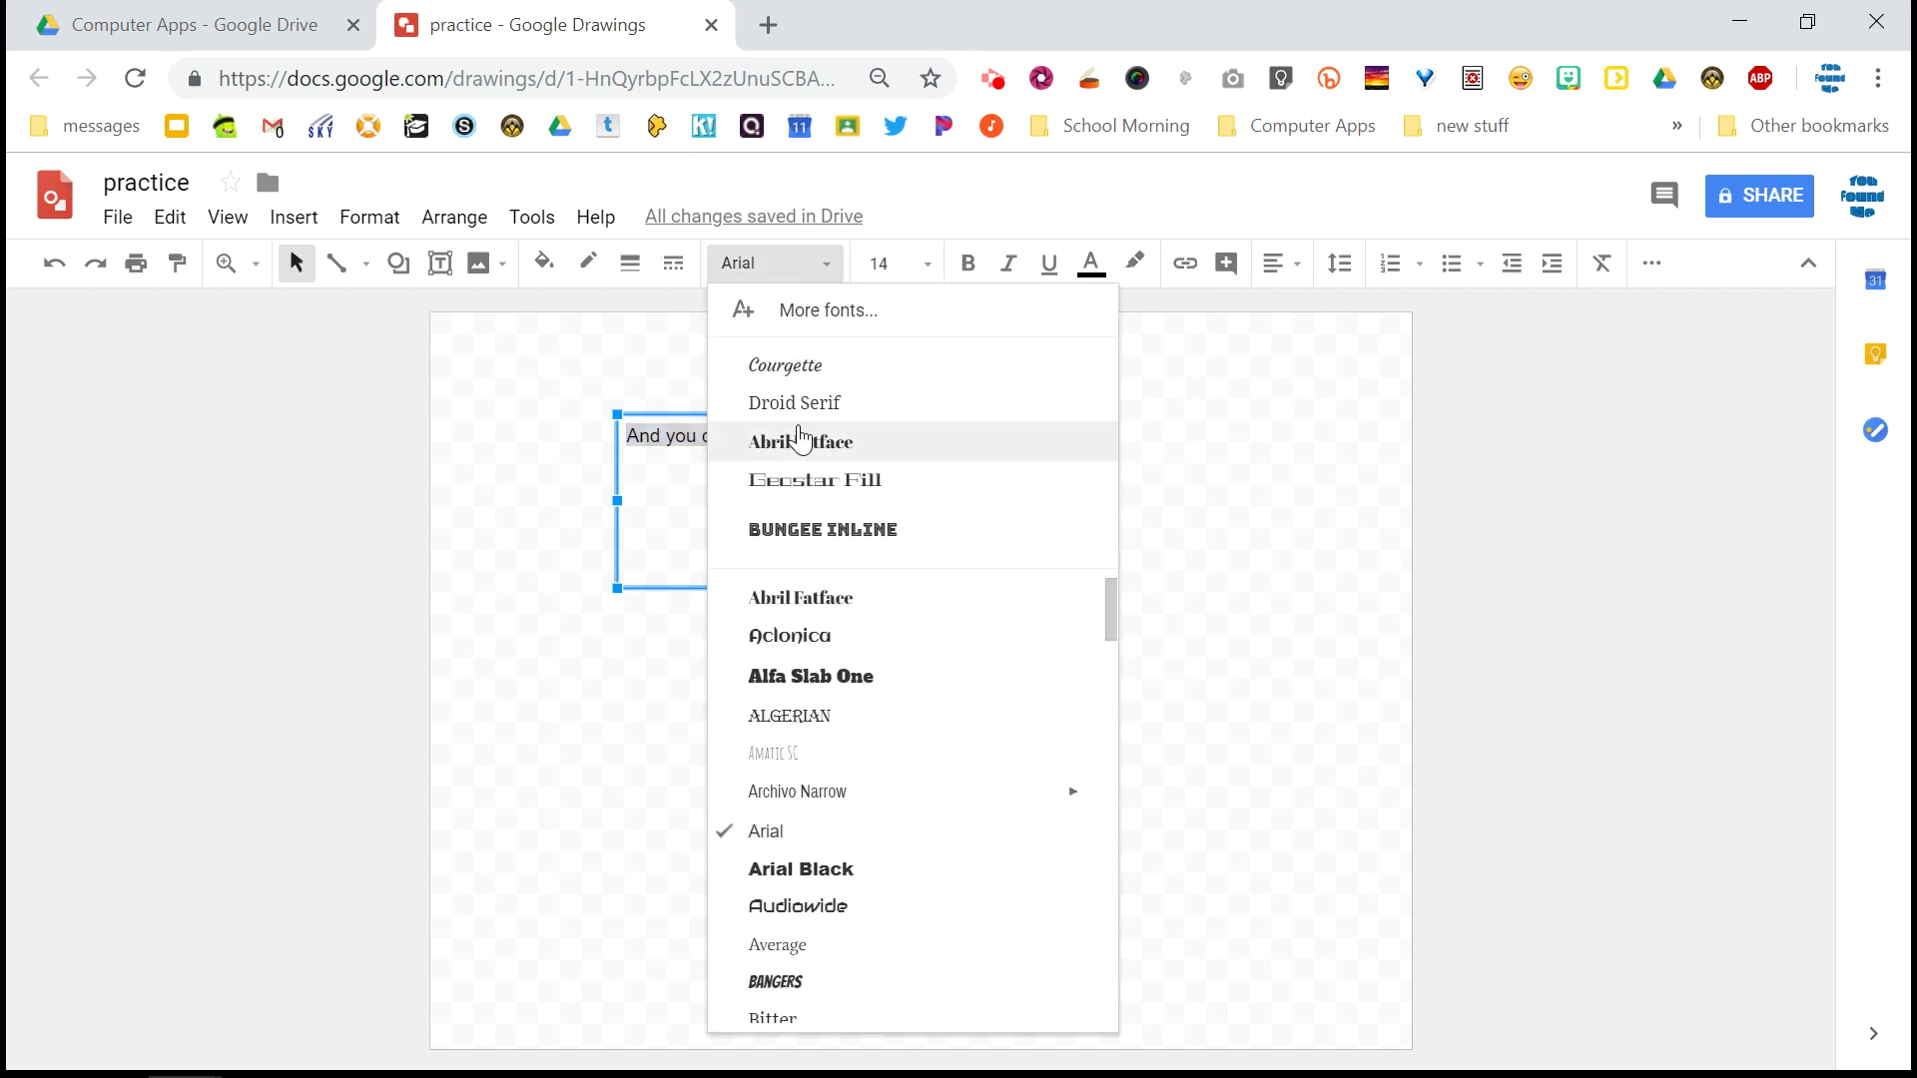
left_click(801, 440)
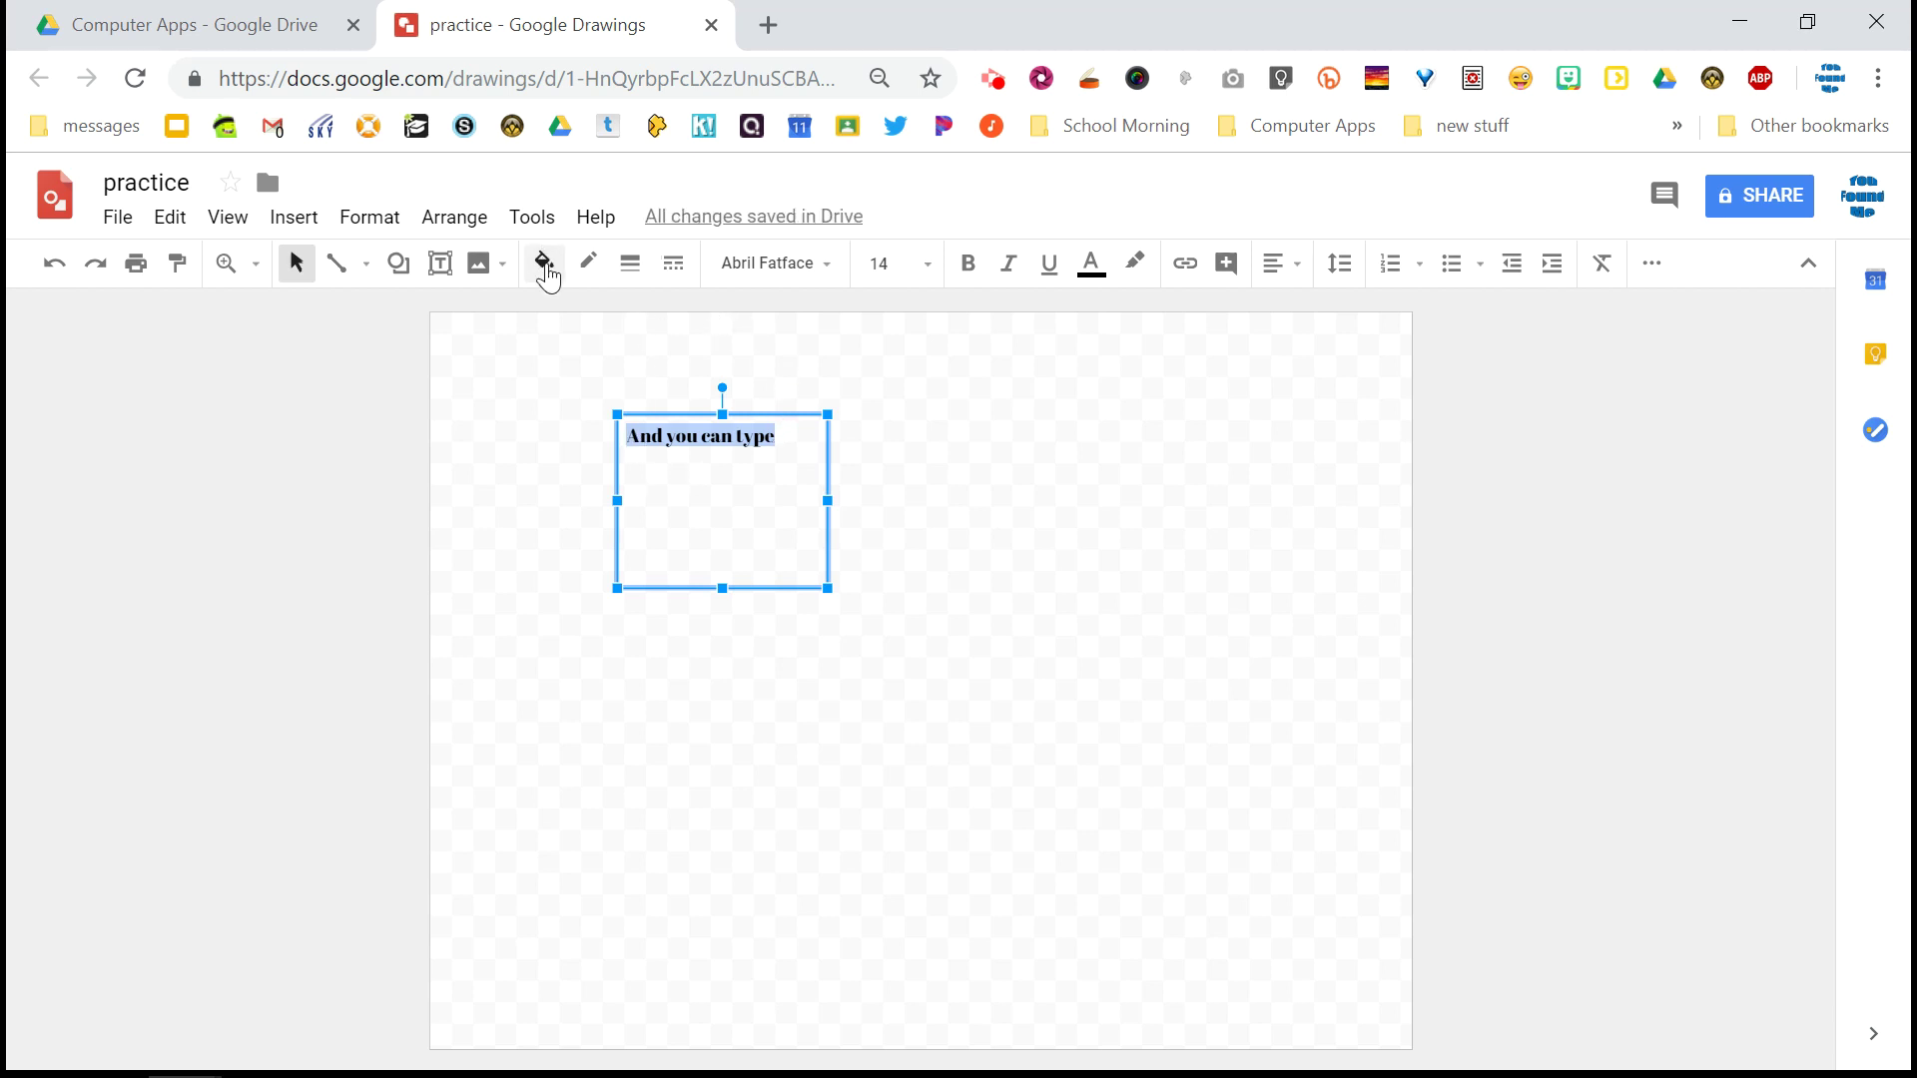
left_click(545, 267)
left_click(580, 433)
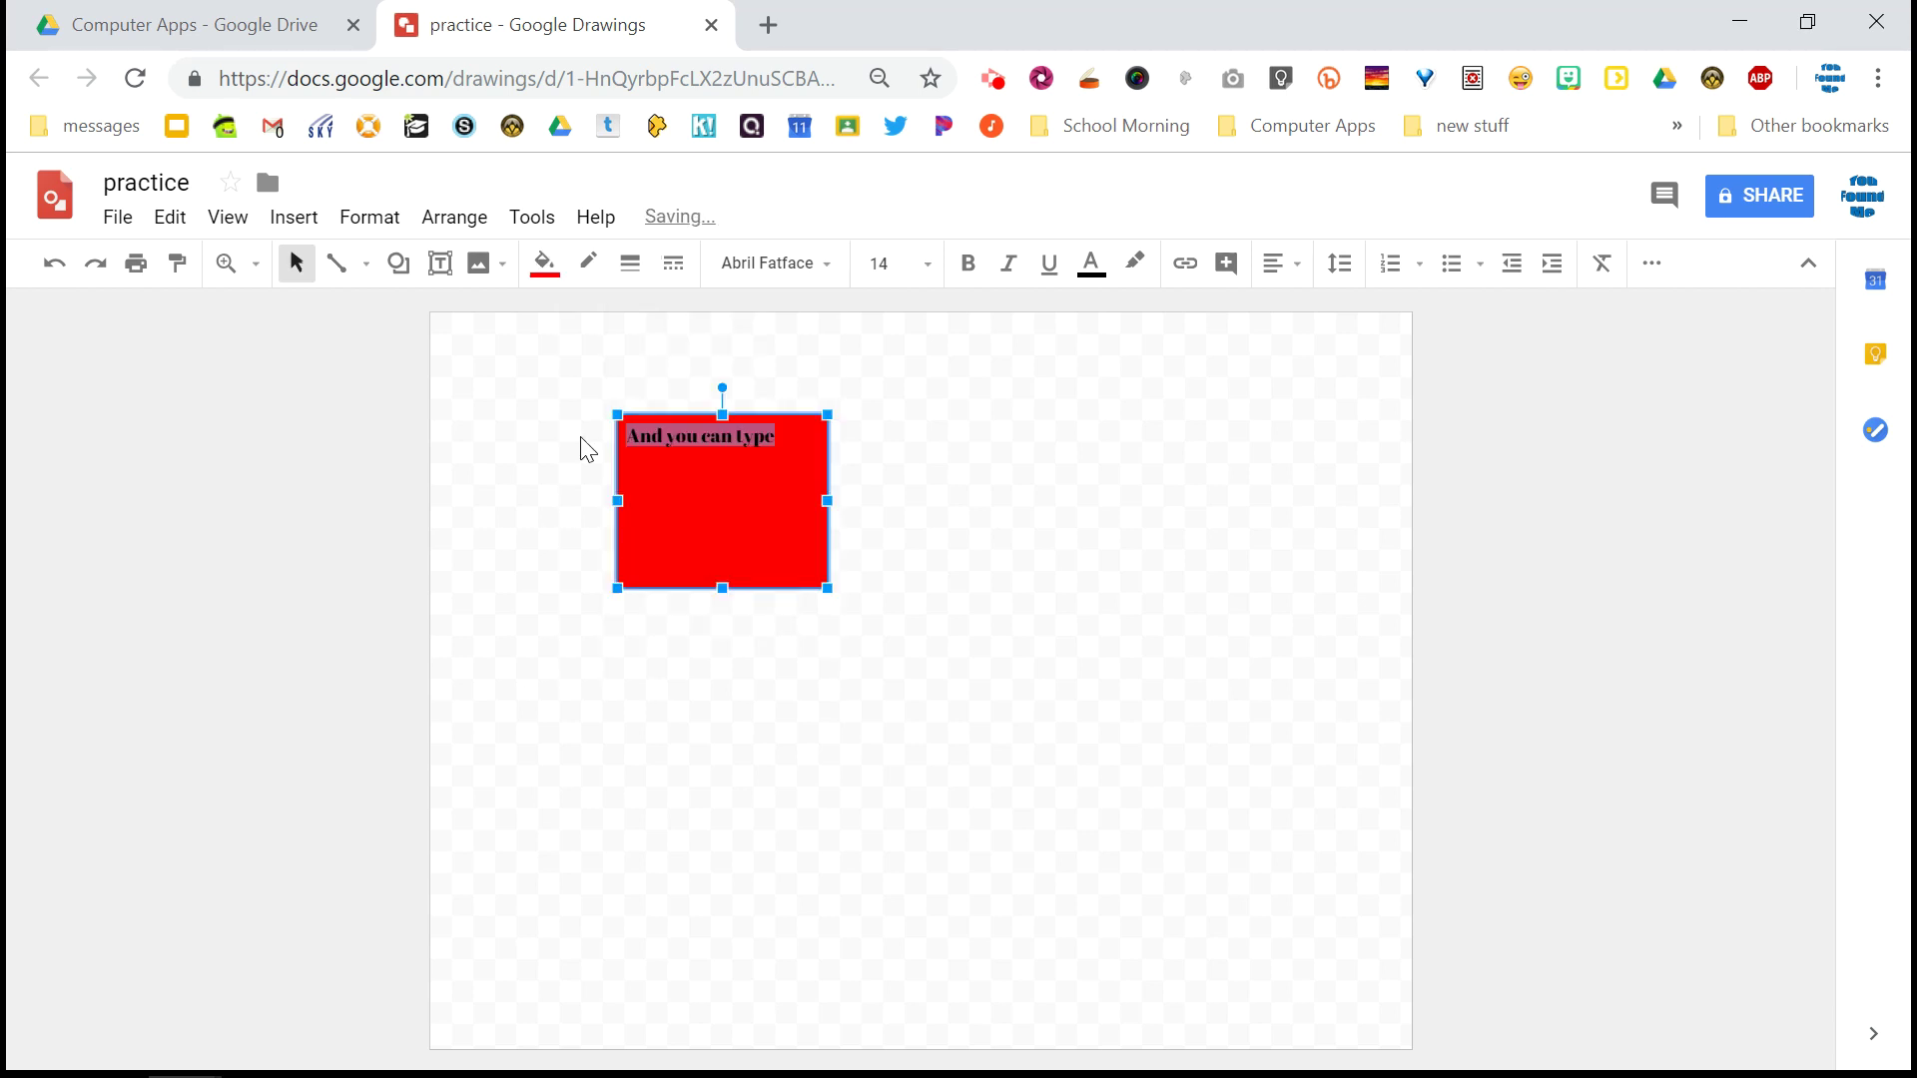
left_click(588, 265)
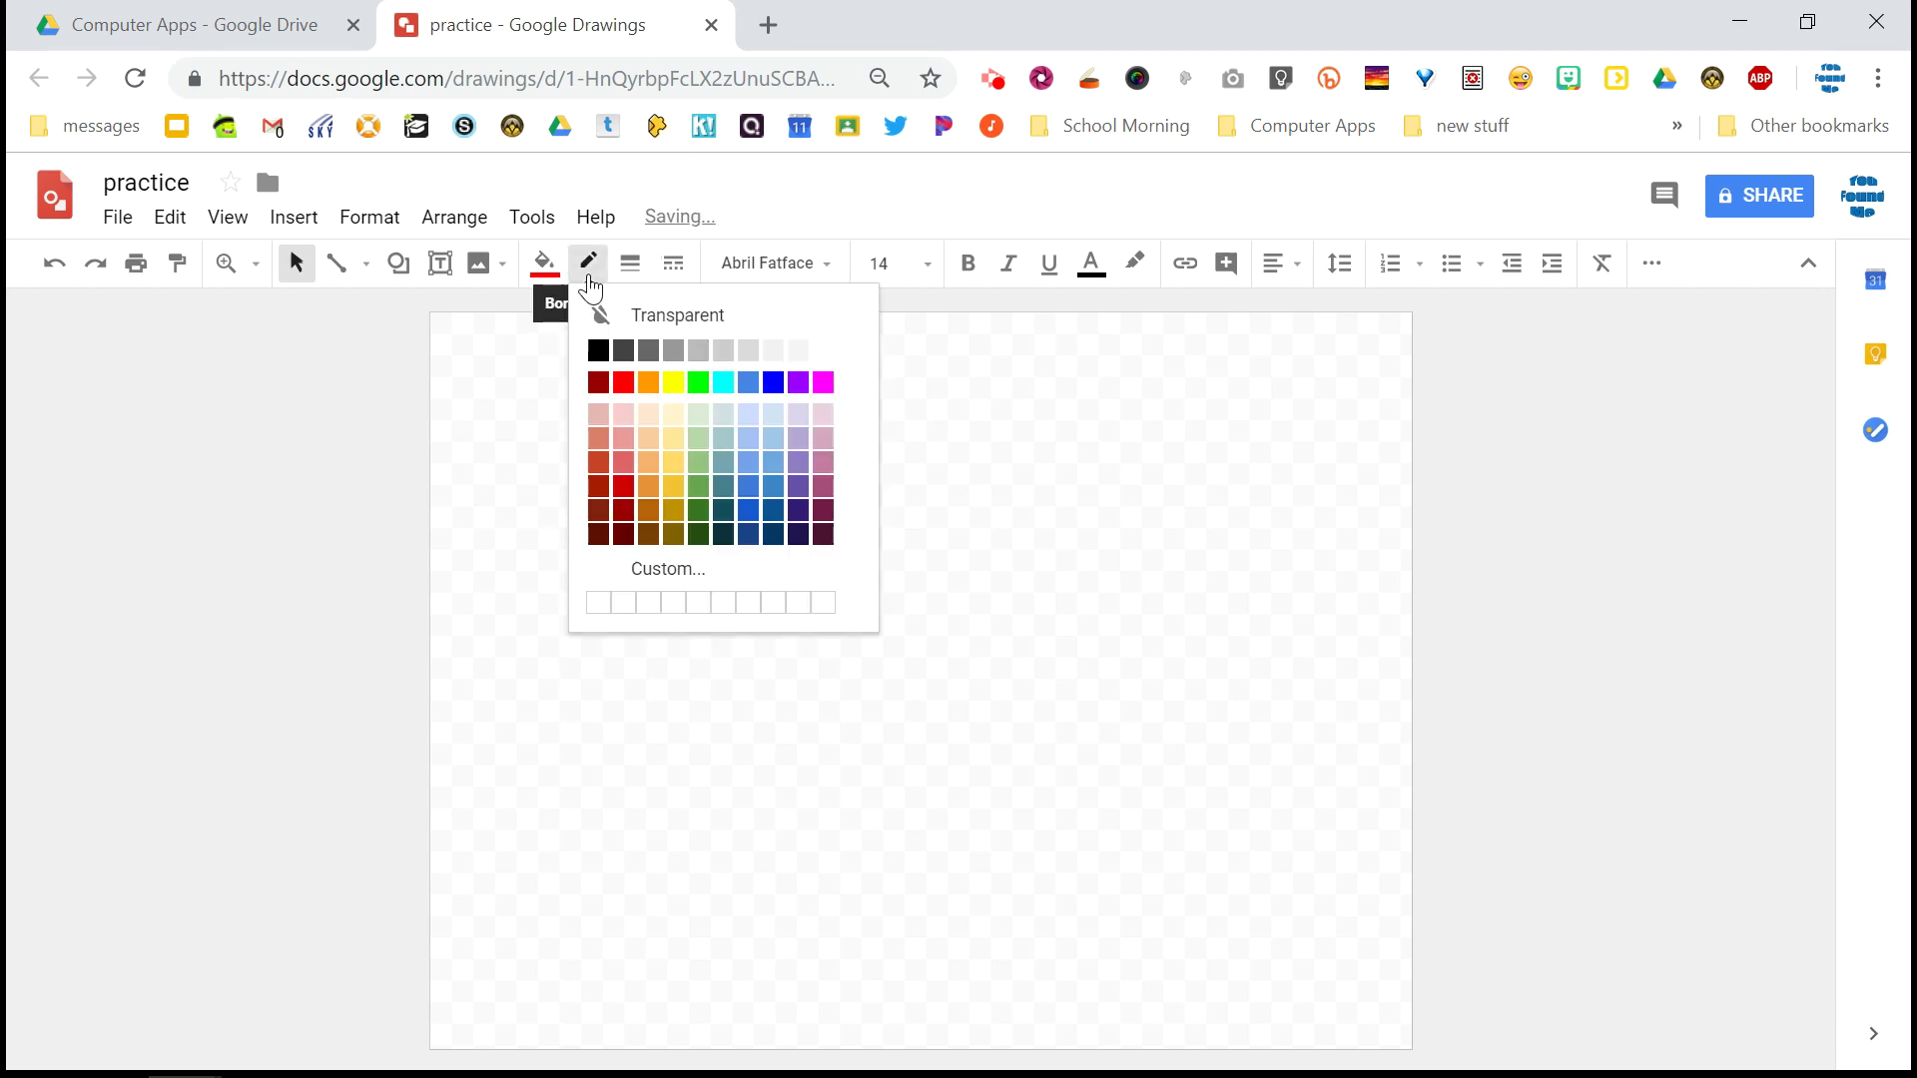
left_click(798, 384)
left_click(630, 265)
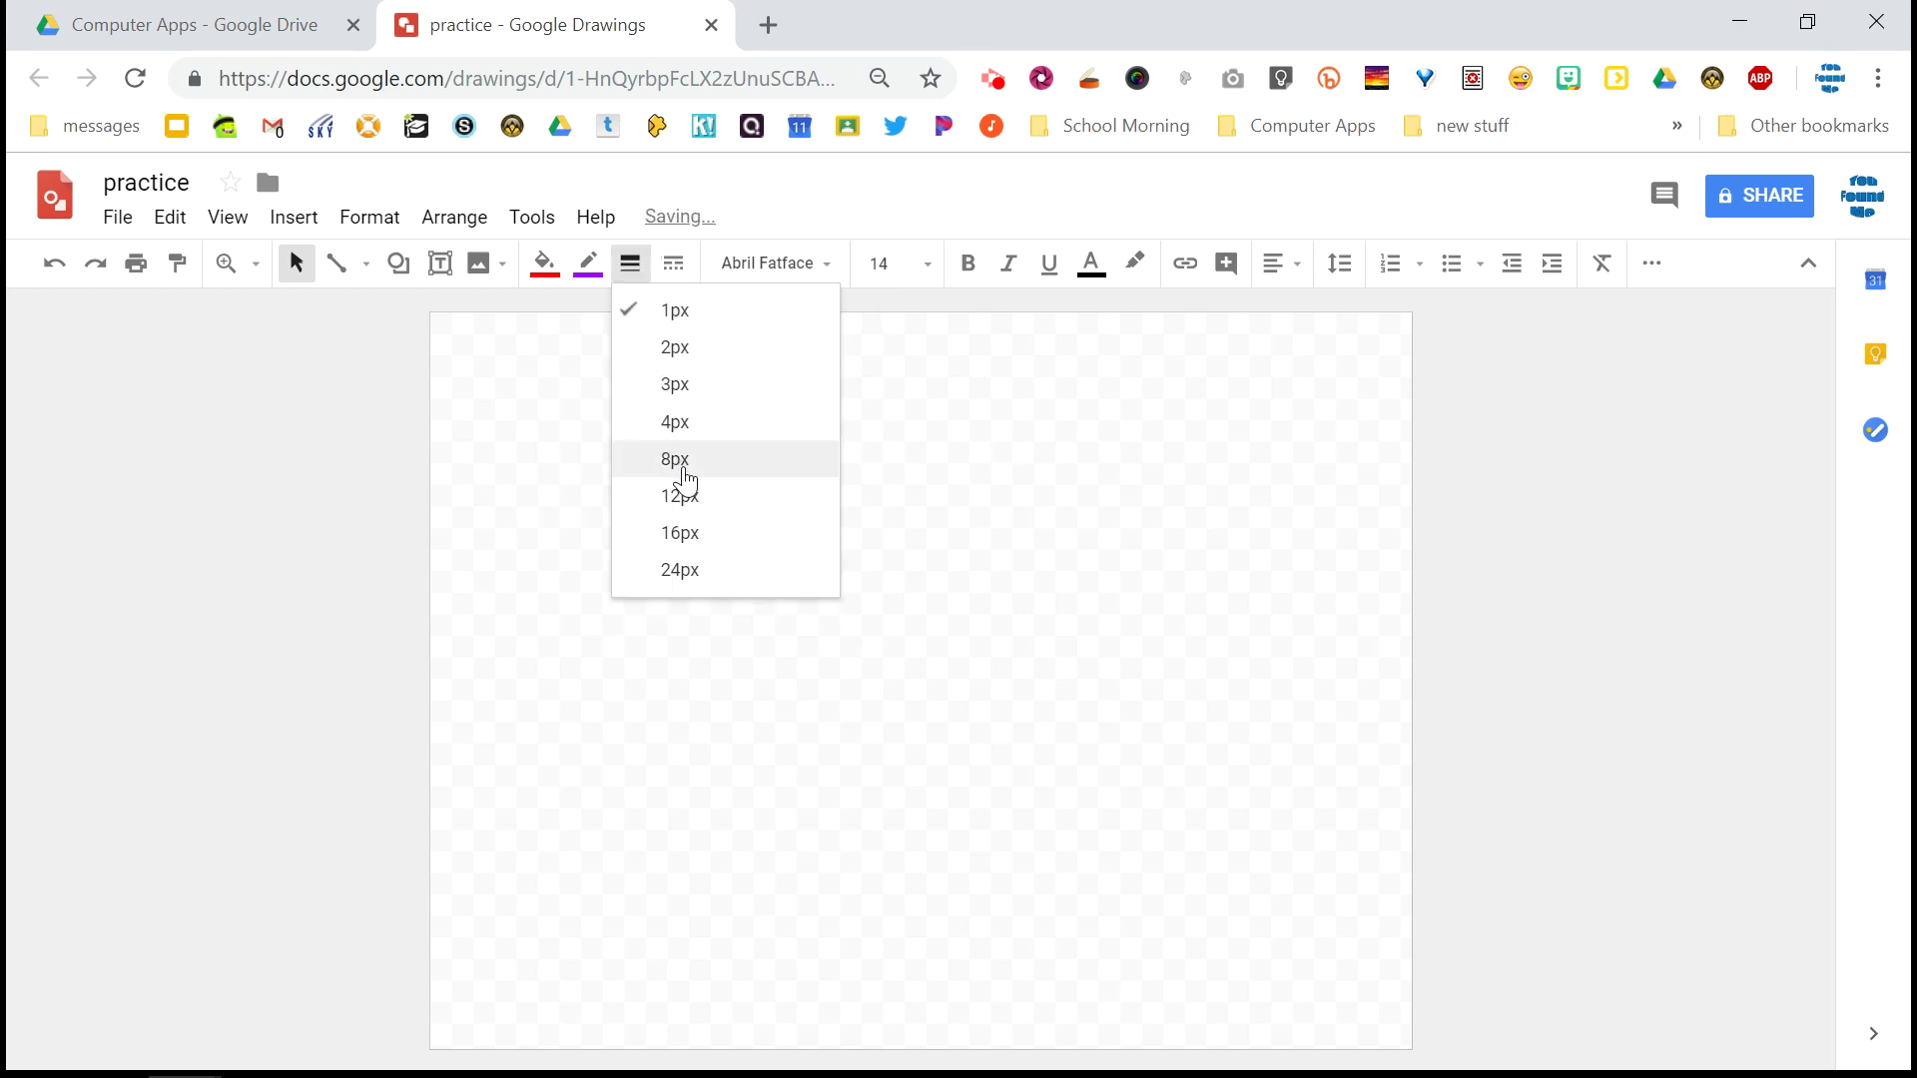
left_click(684, 470)
left_click(673, 263)
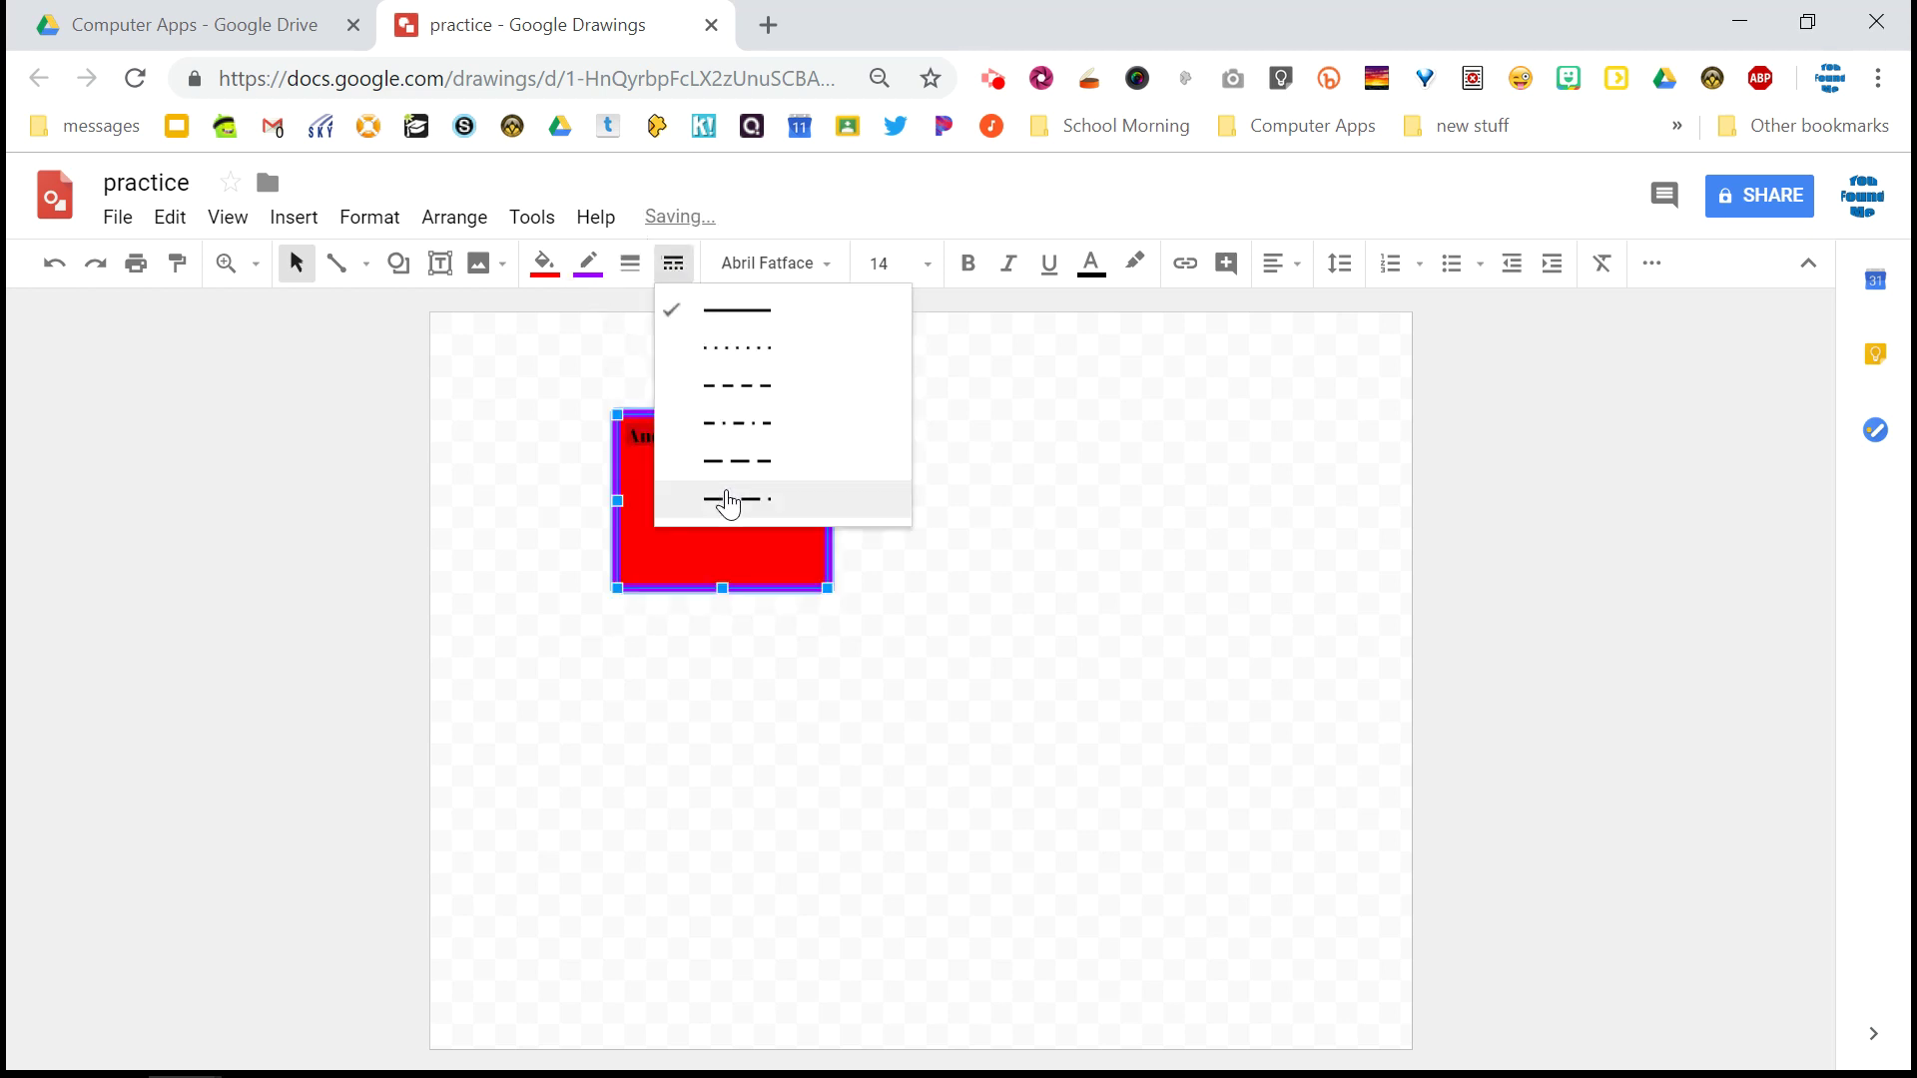
left_click(729, 504)
Tilt the red box about 20° clockwise and move it up and left
left_click(901, 467)
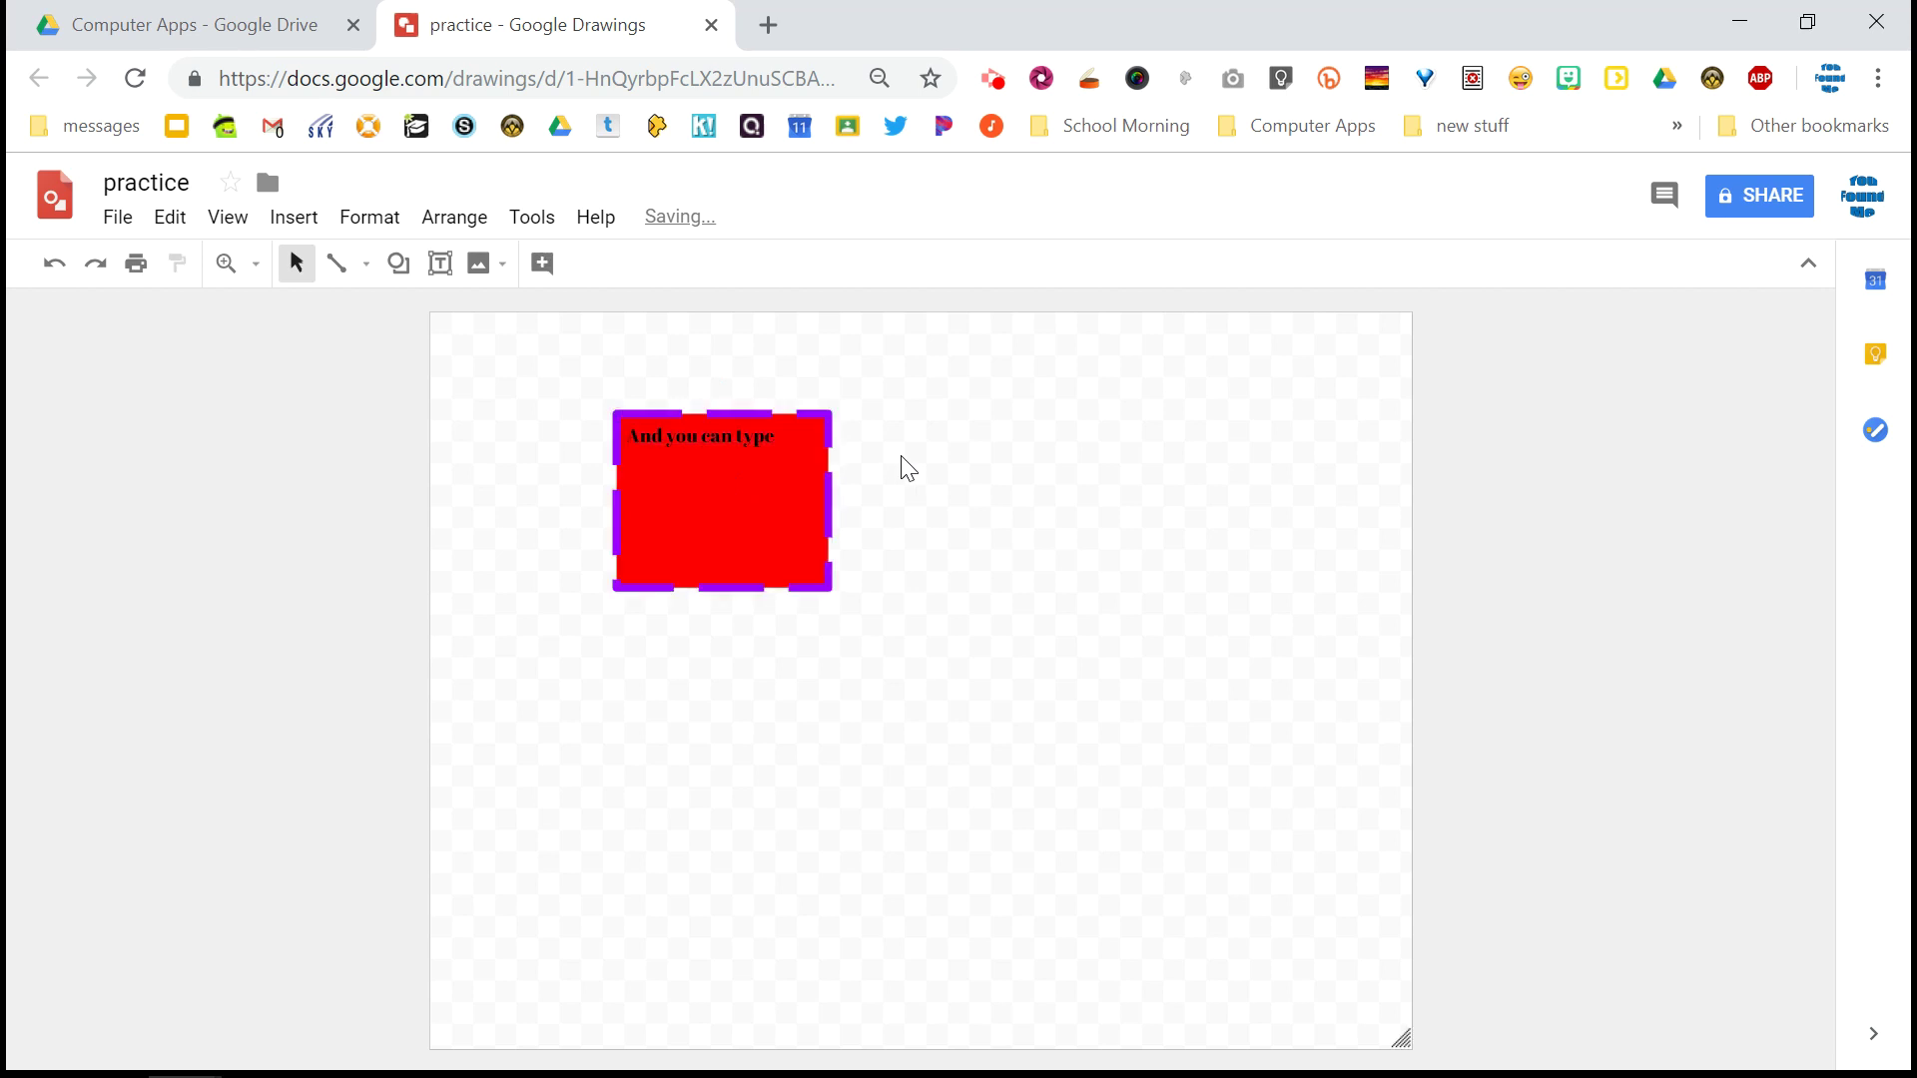
left_click(790, 473)
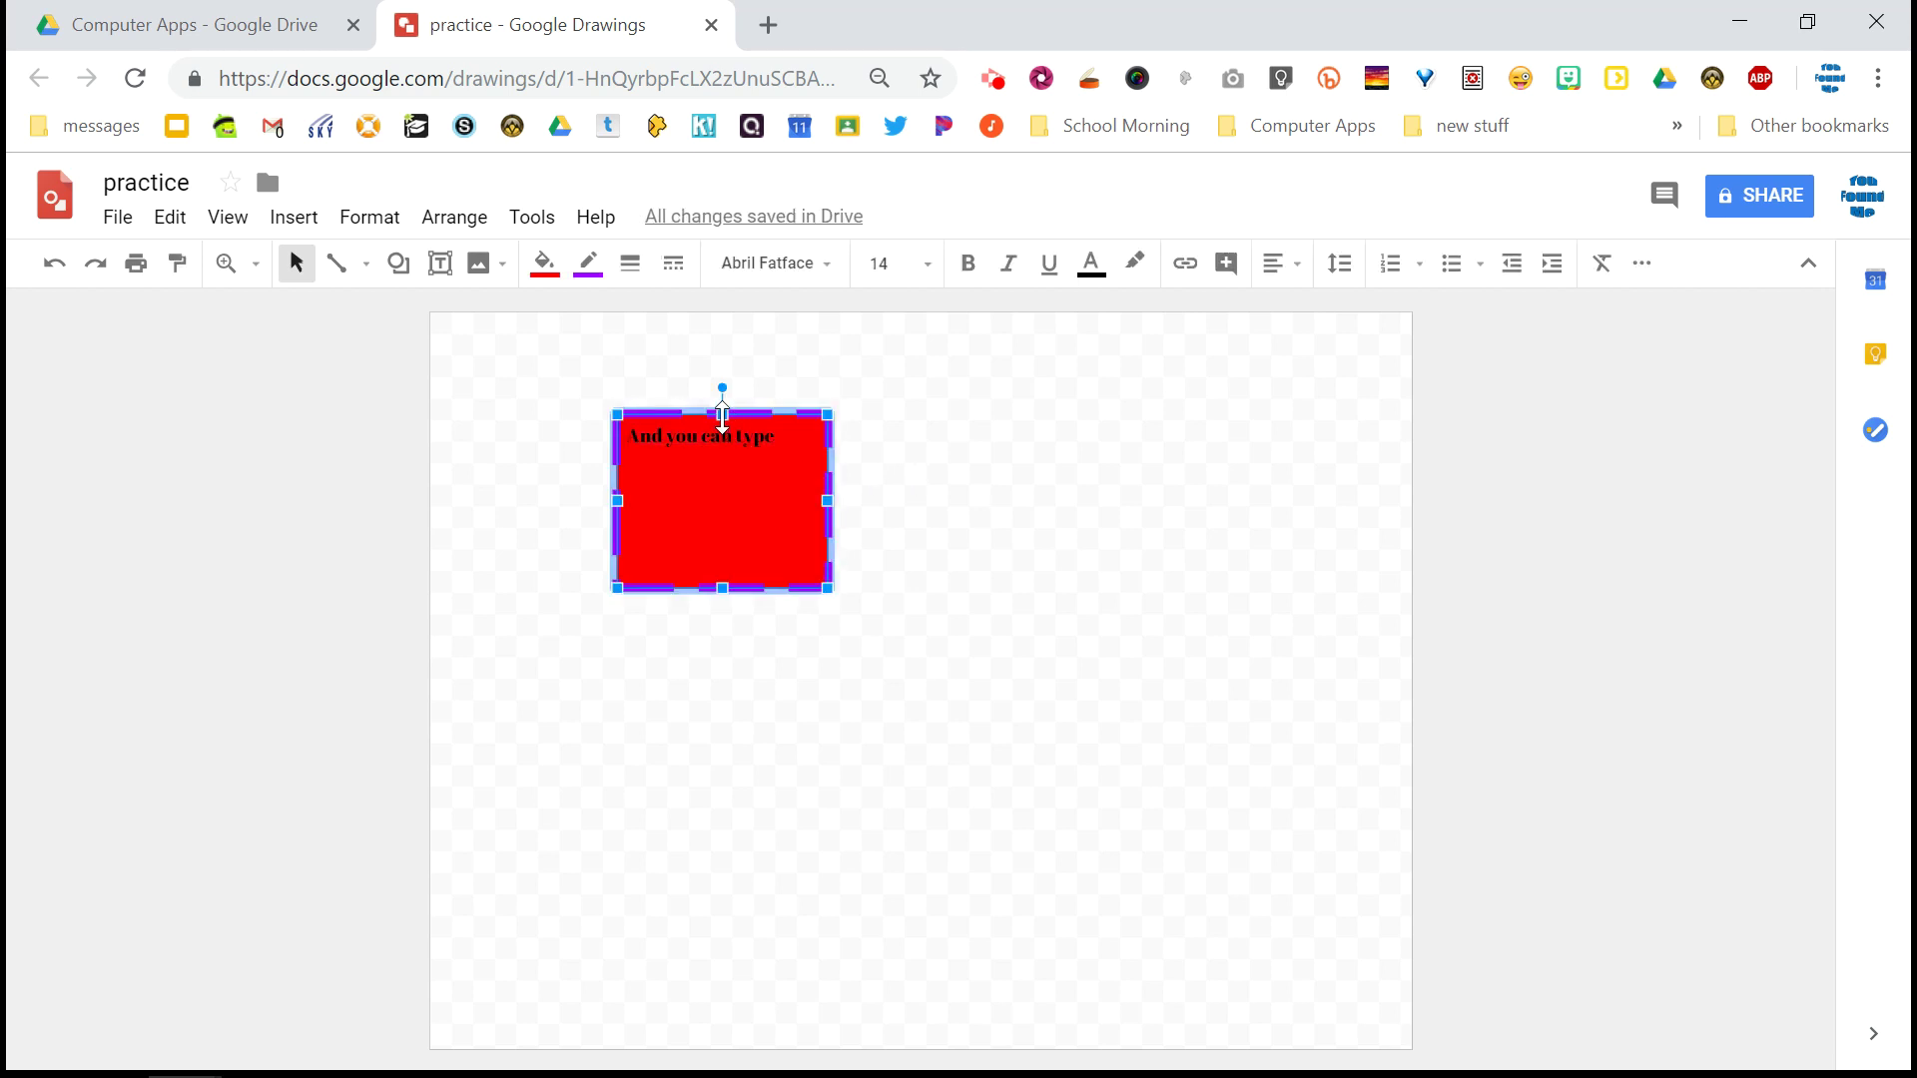
left_click_drag(723, 388, 696, 442)
left_click_drag(734, 523, 639, 466)
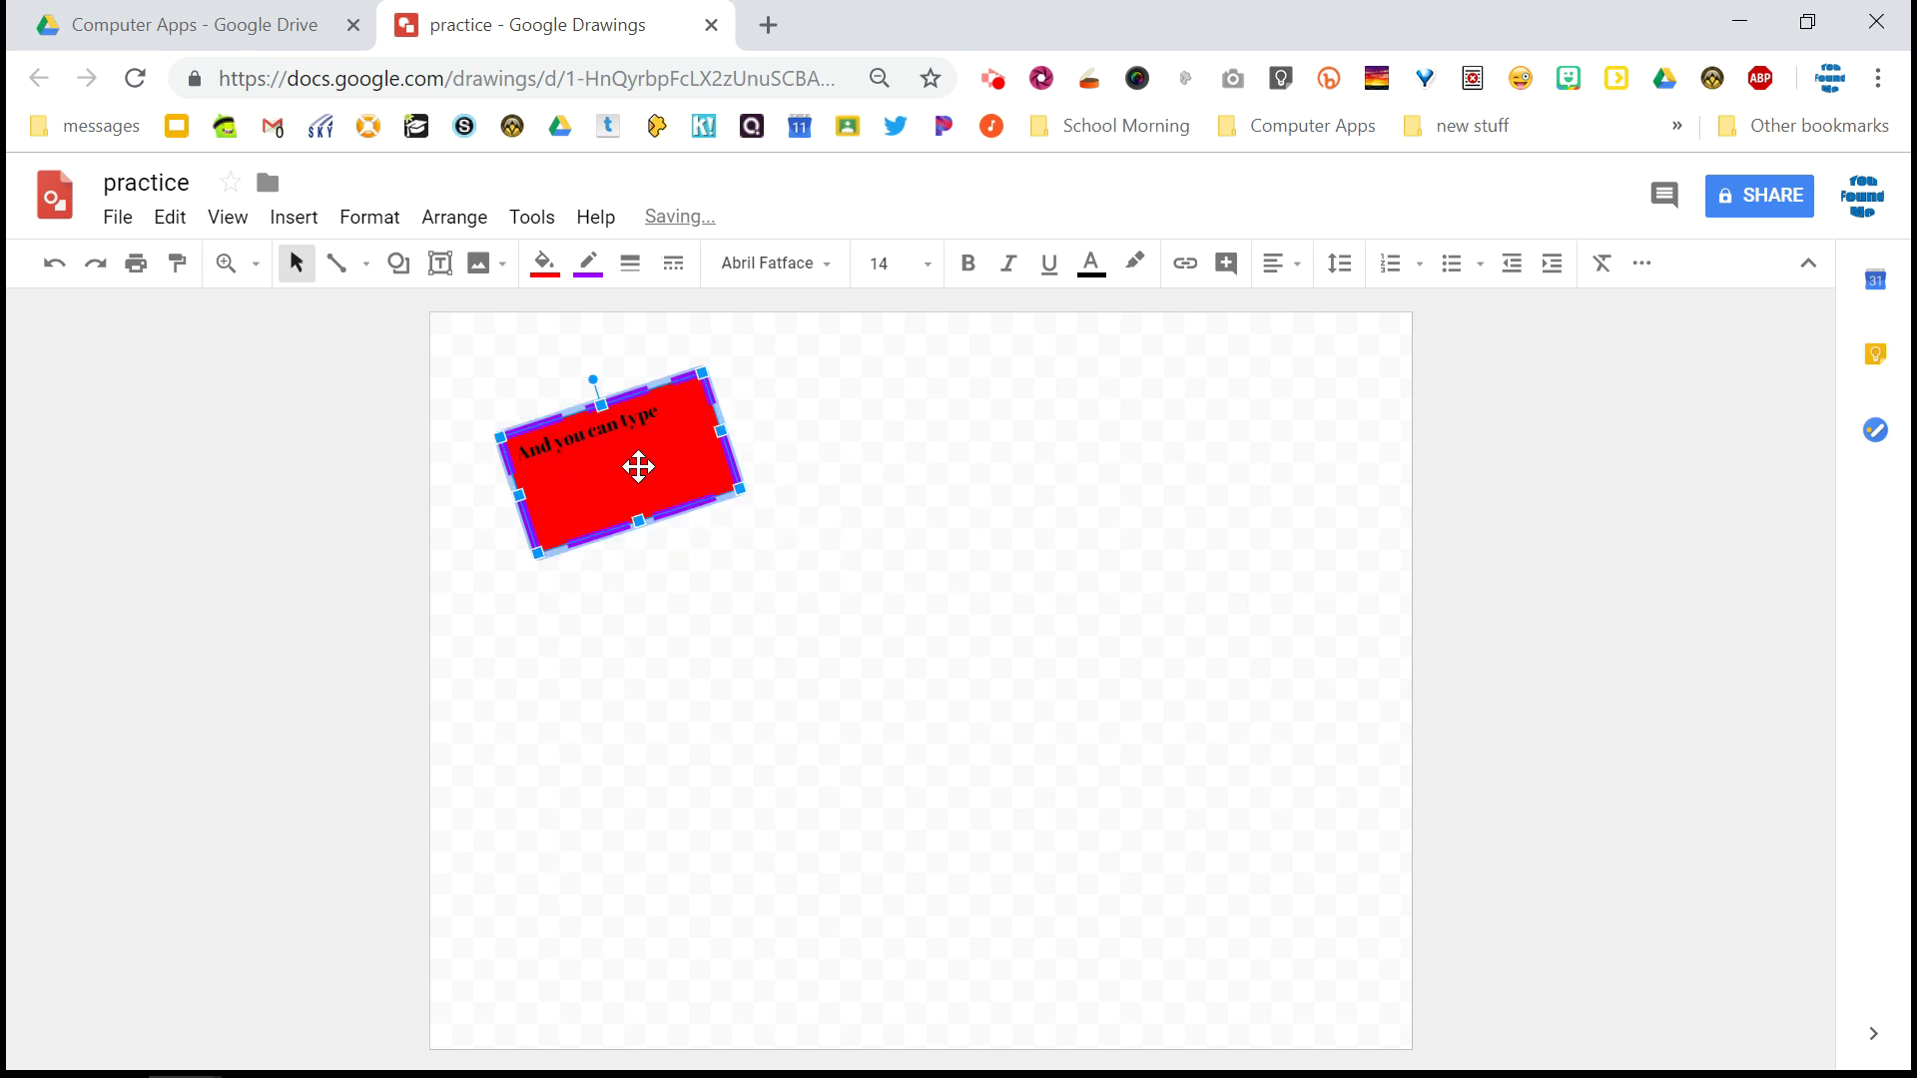
left_click(525, 389)
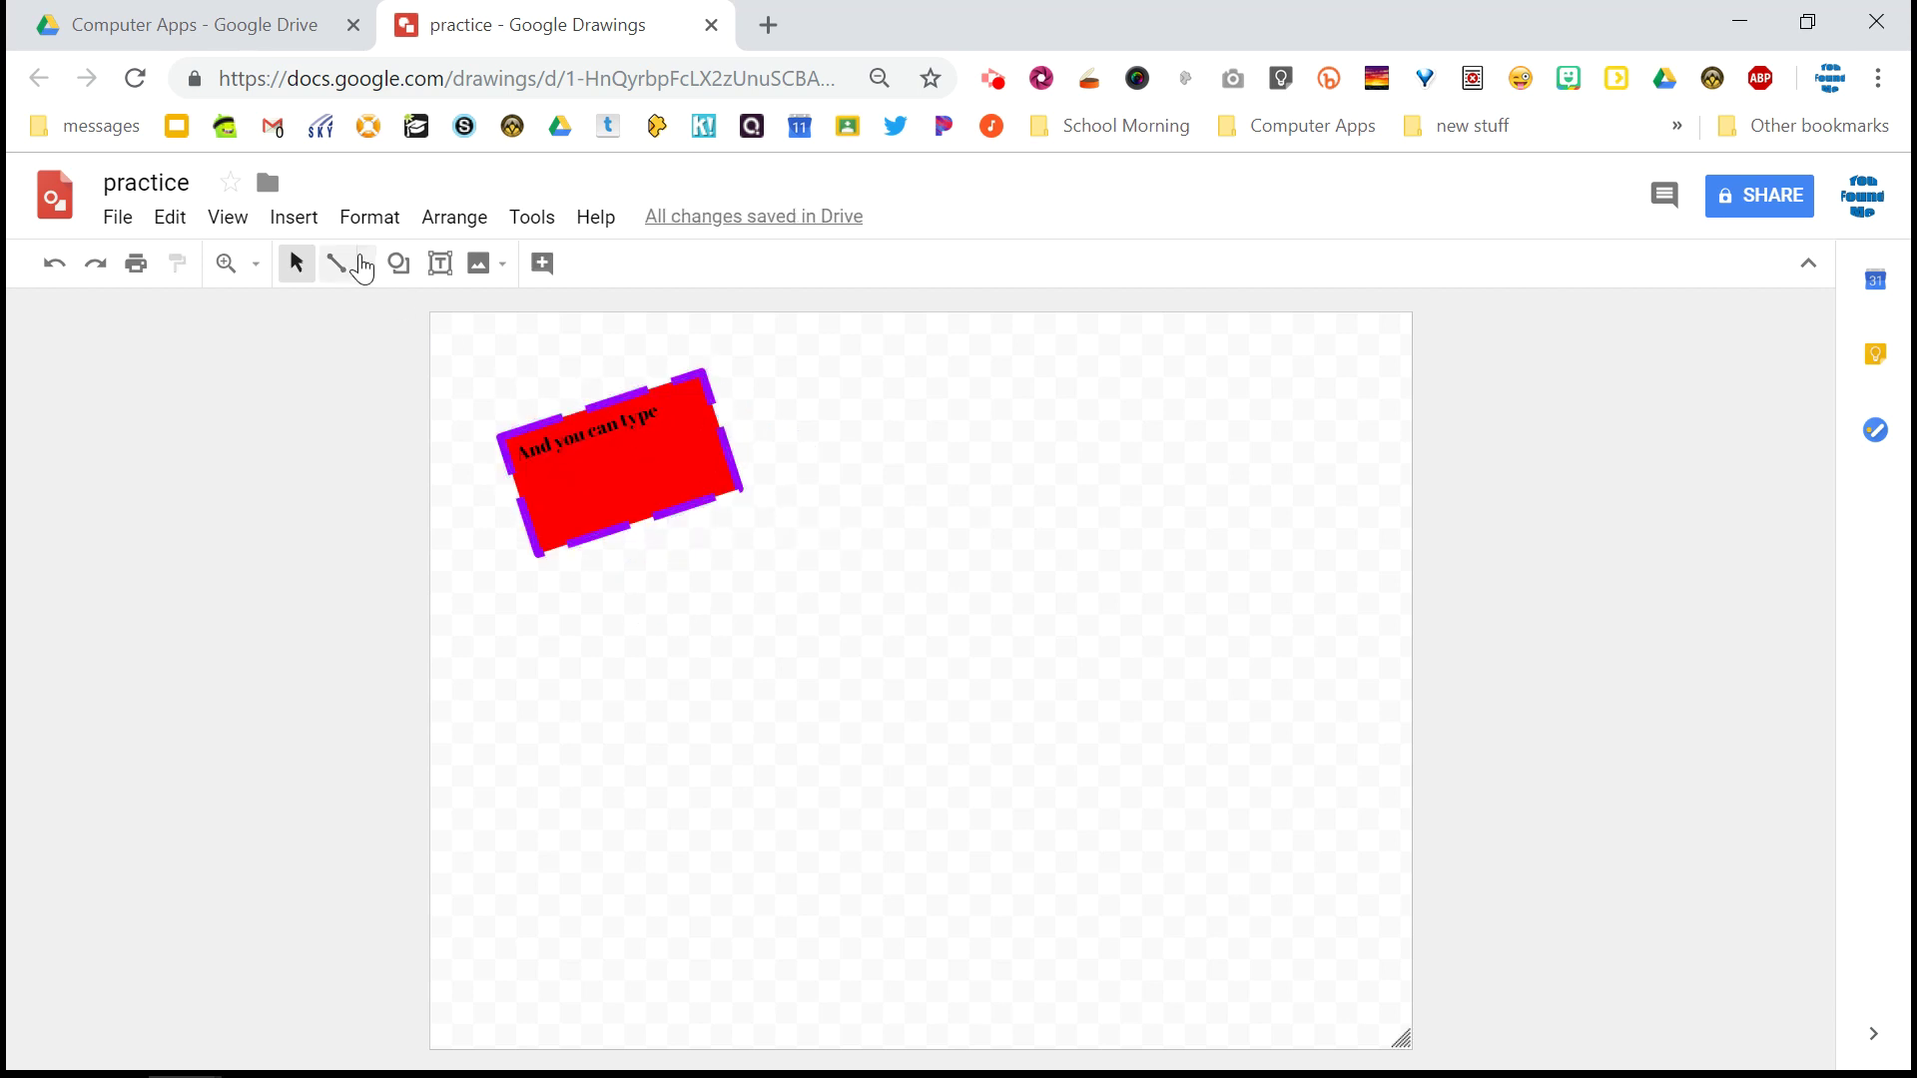
left_click(294, 218)
mouse_move(330, 273)
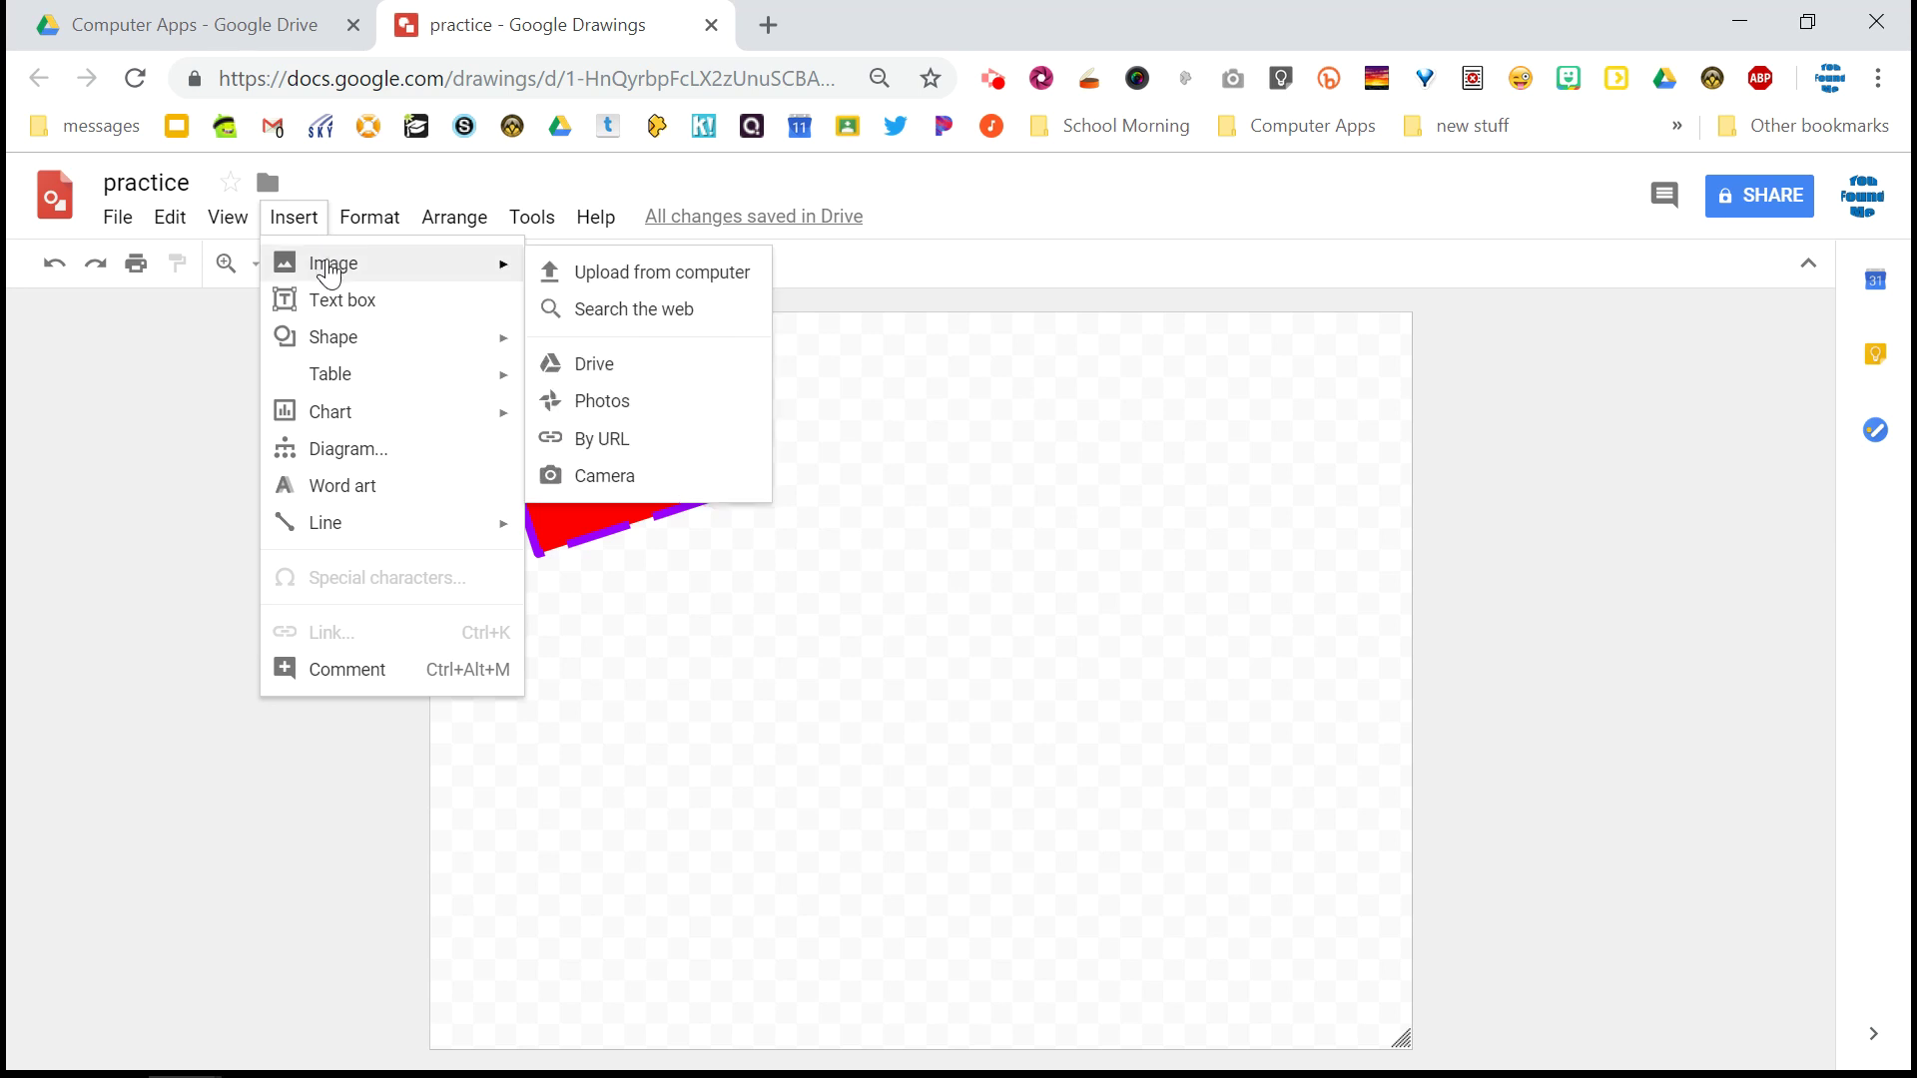
Search web images for 'dog', then refine the query to 'dog illustrations'
left_click(625, 312)
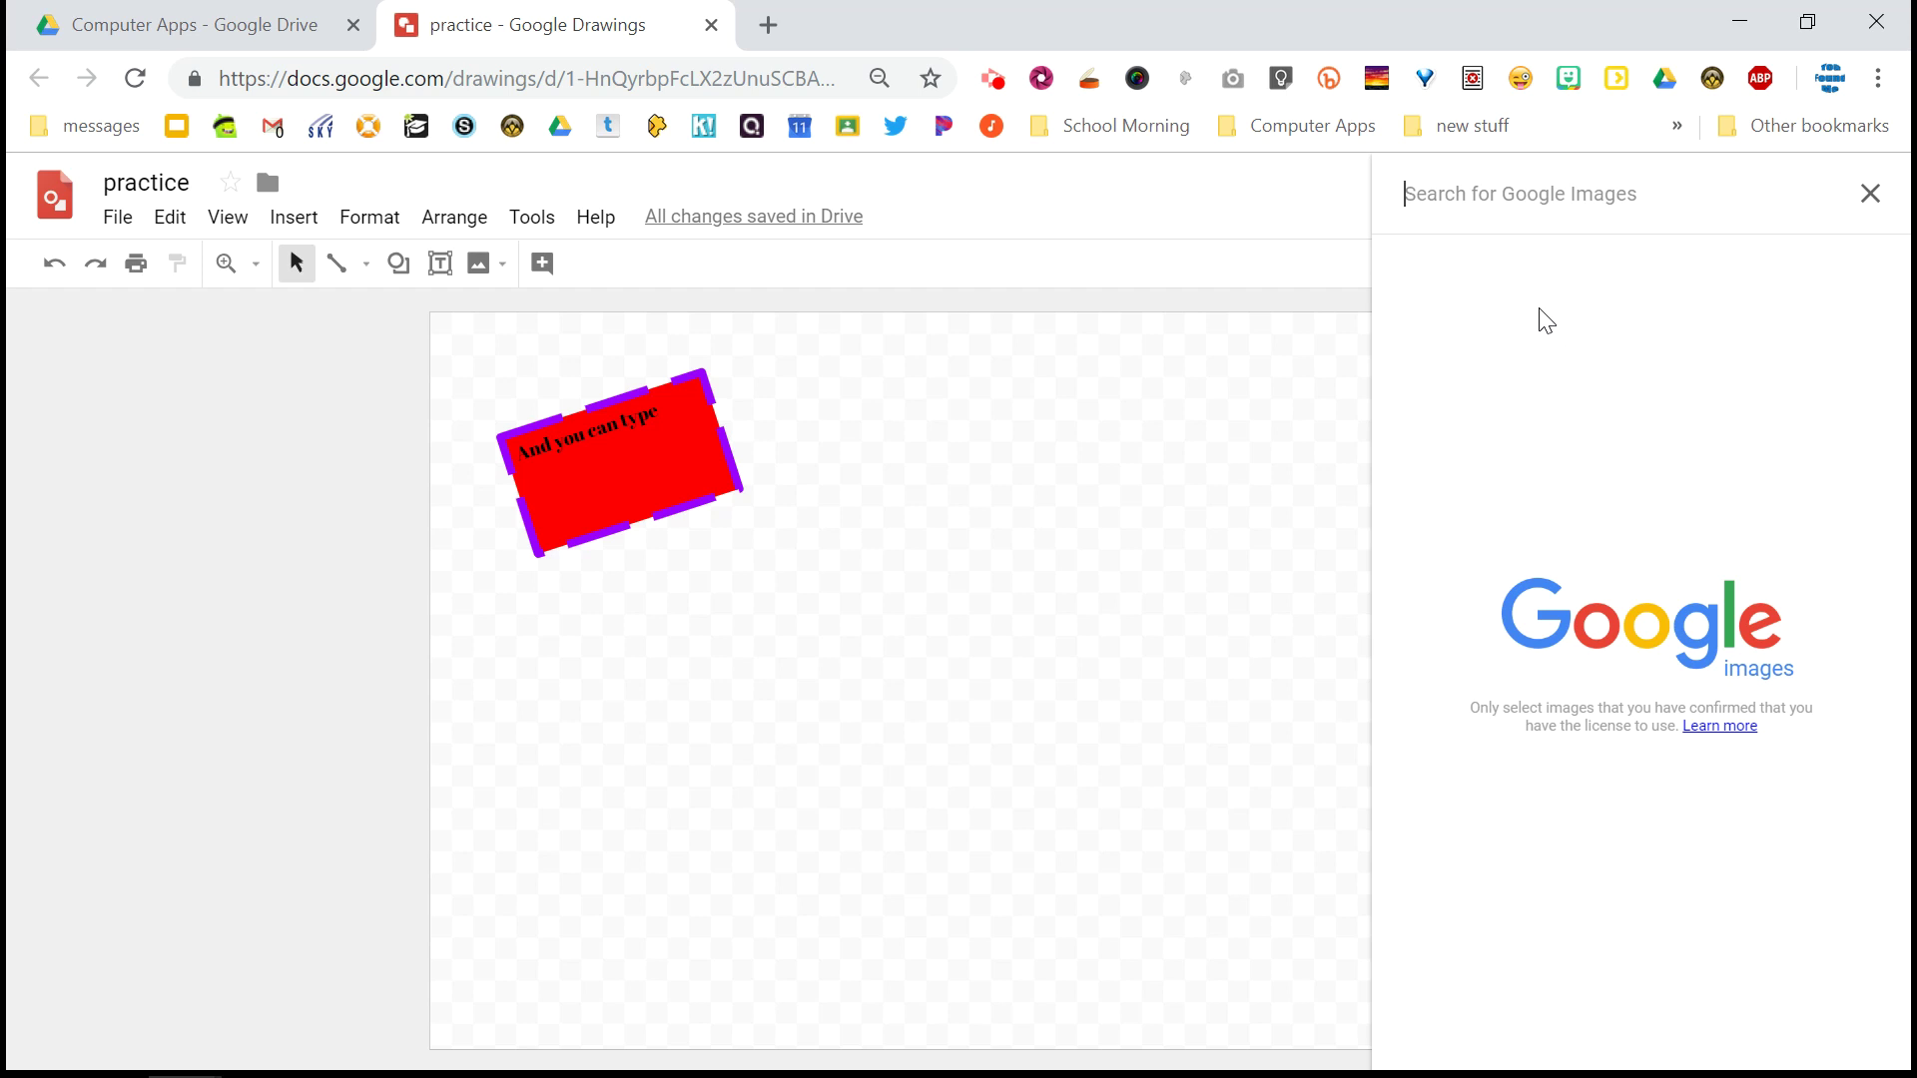
type("dog")
key("Return")
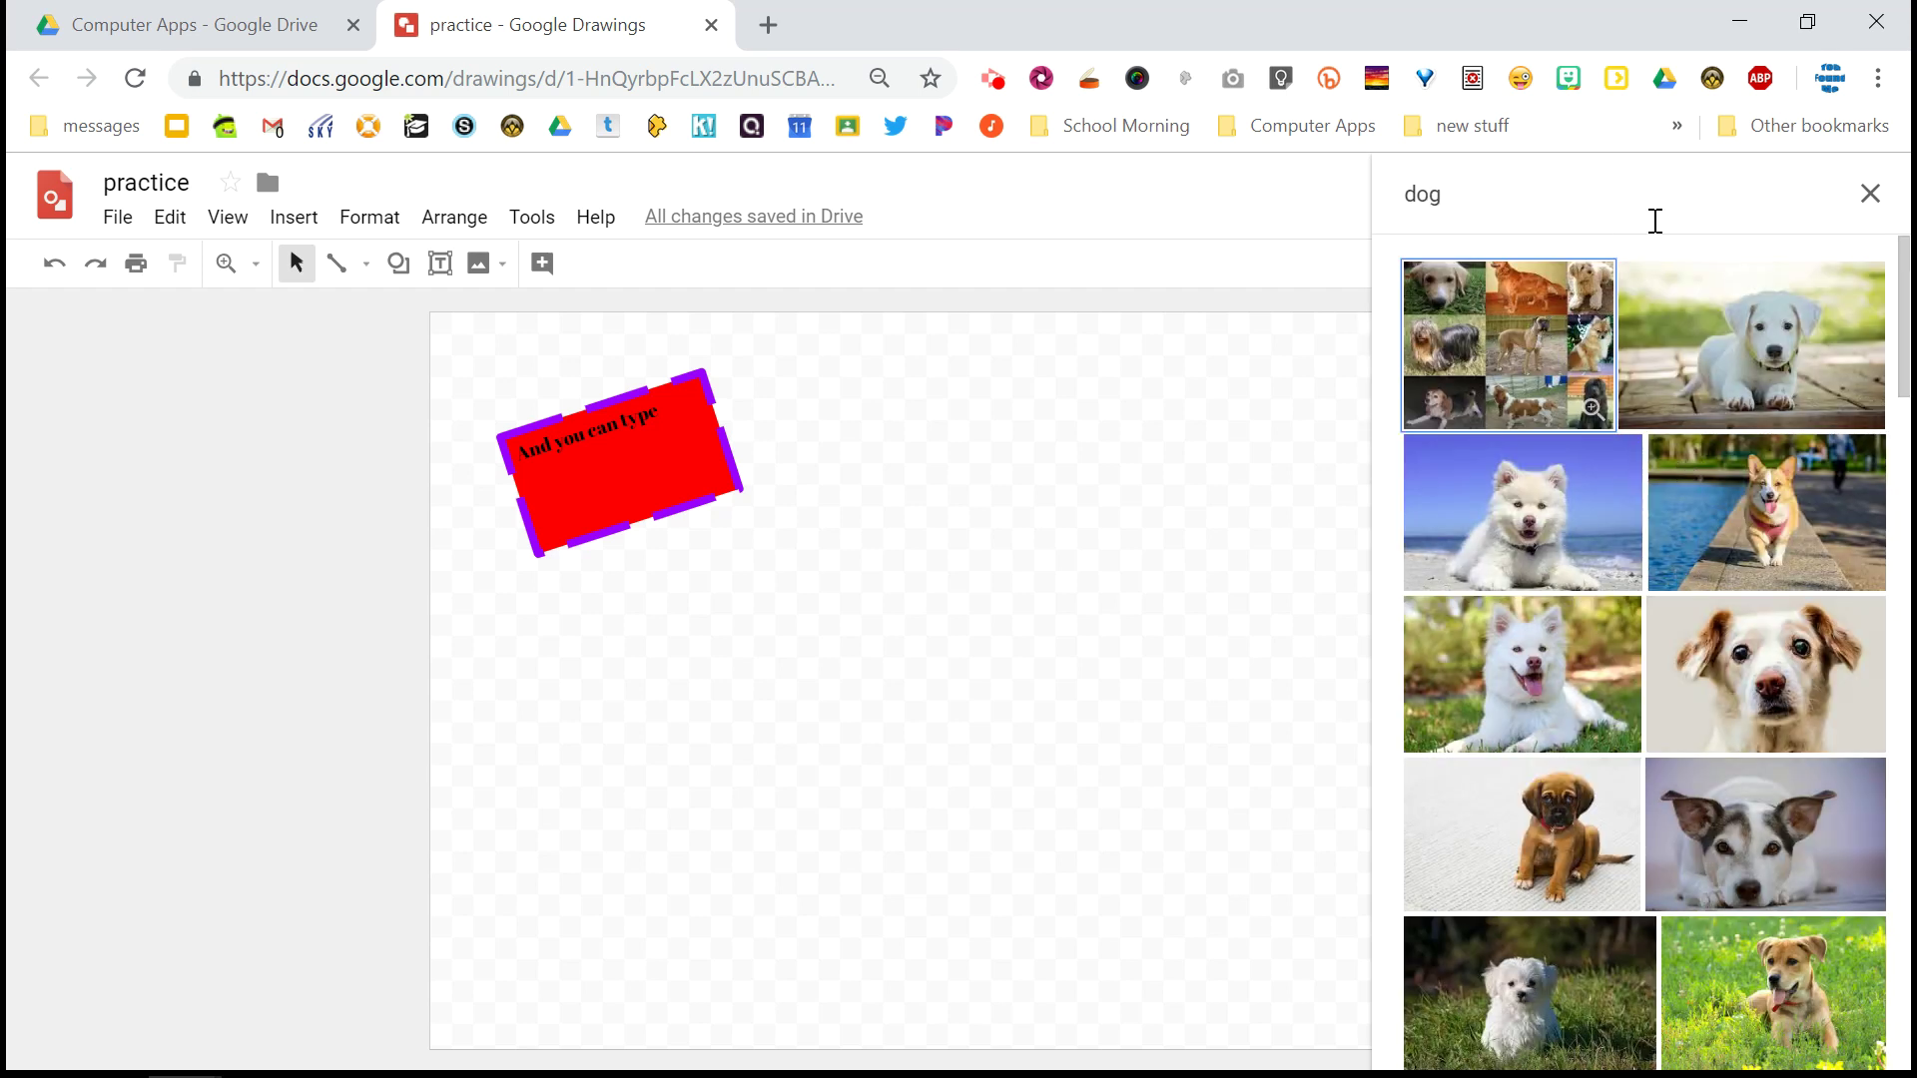
left_click(1623, 189)
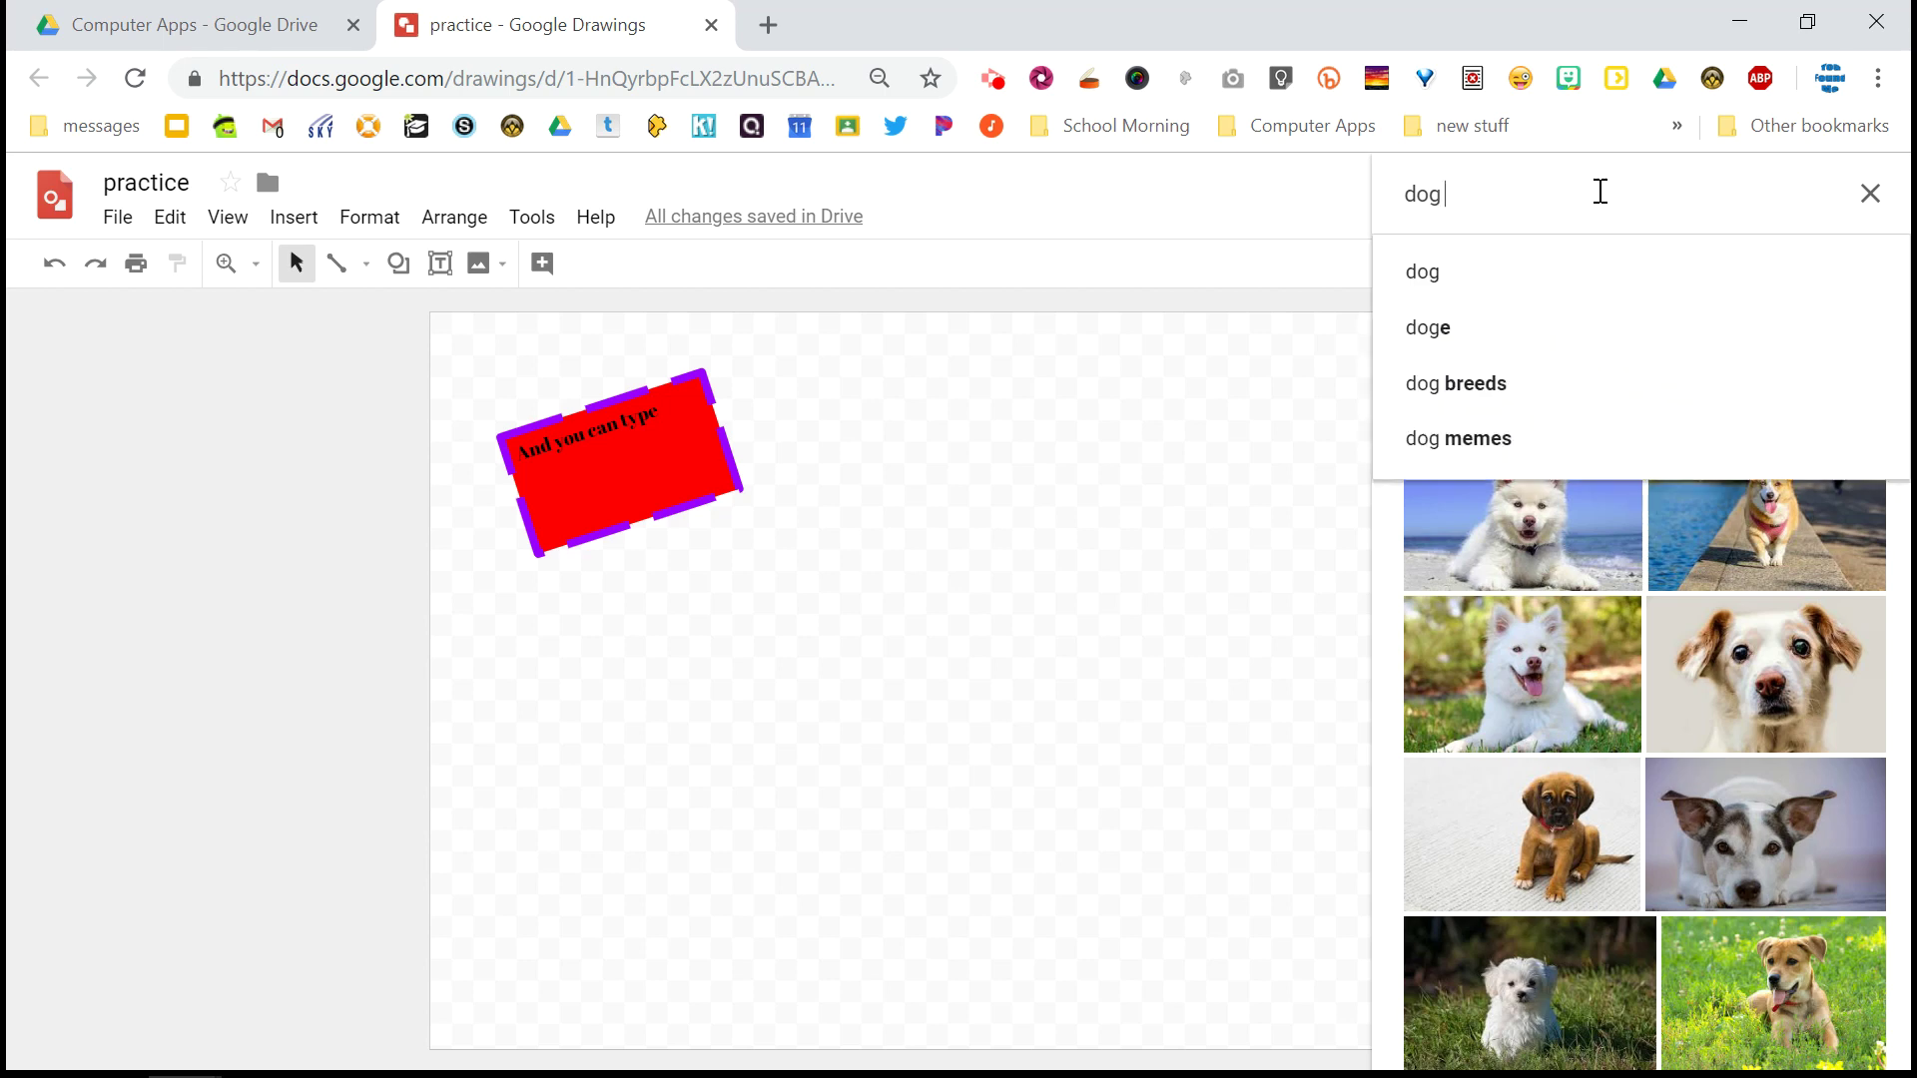
type("illustrations")
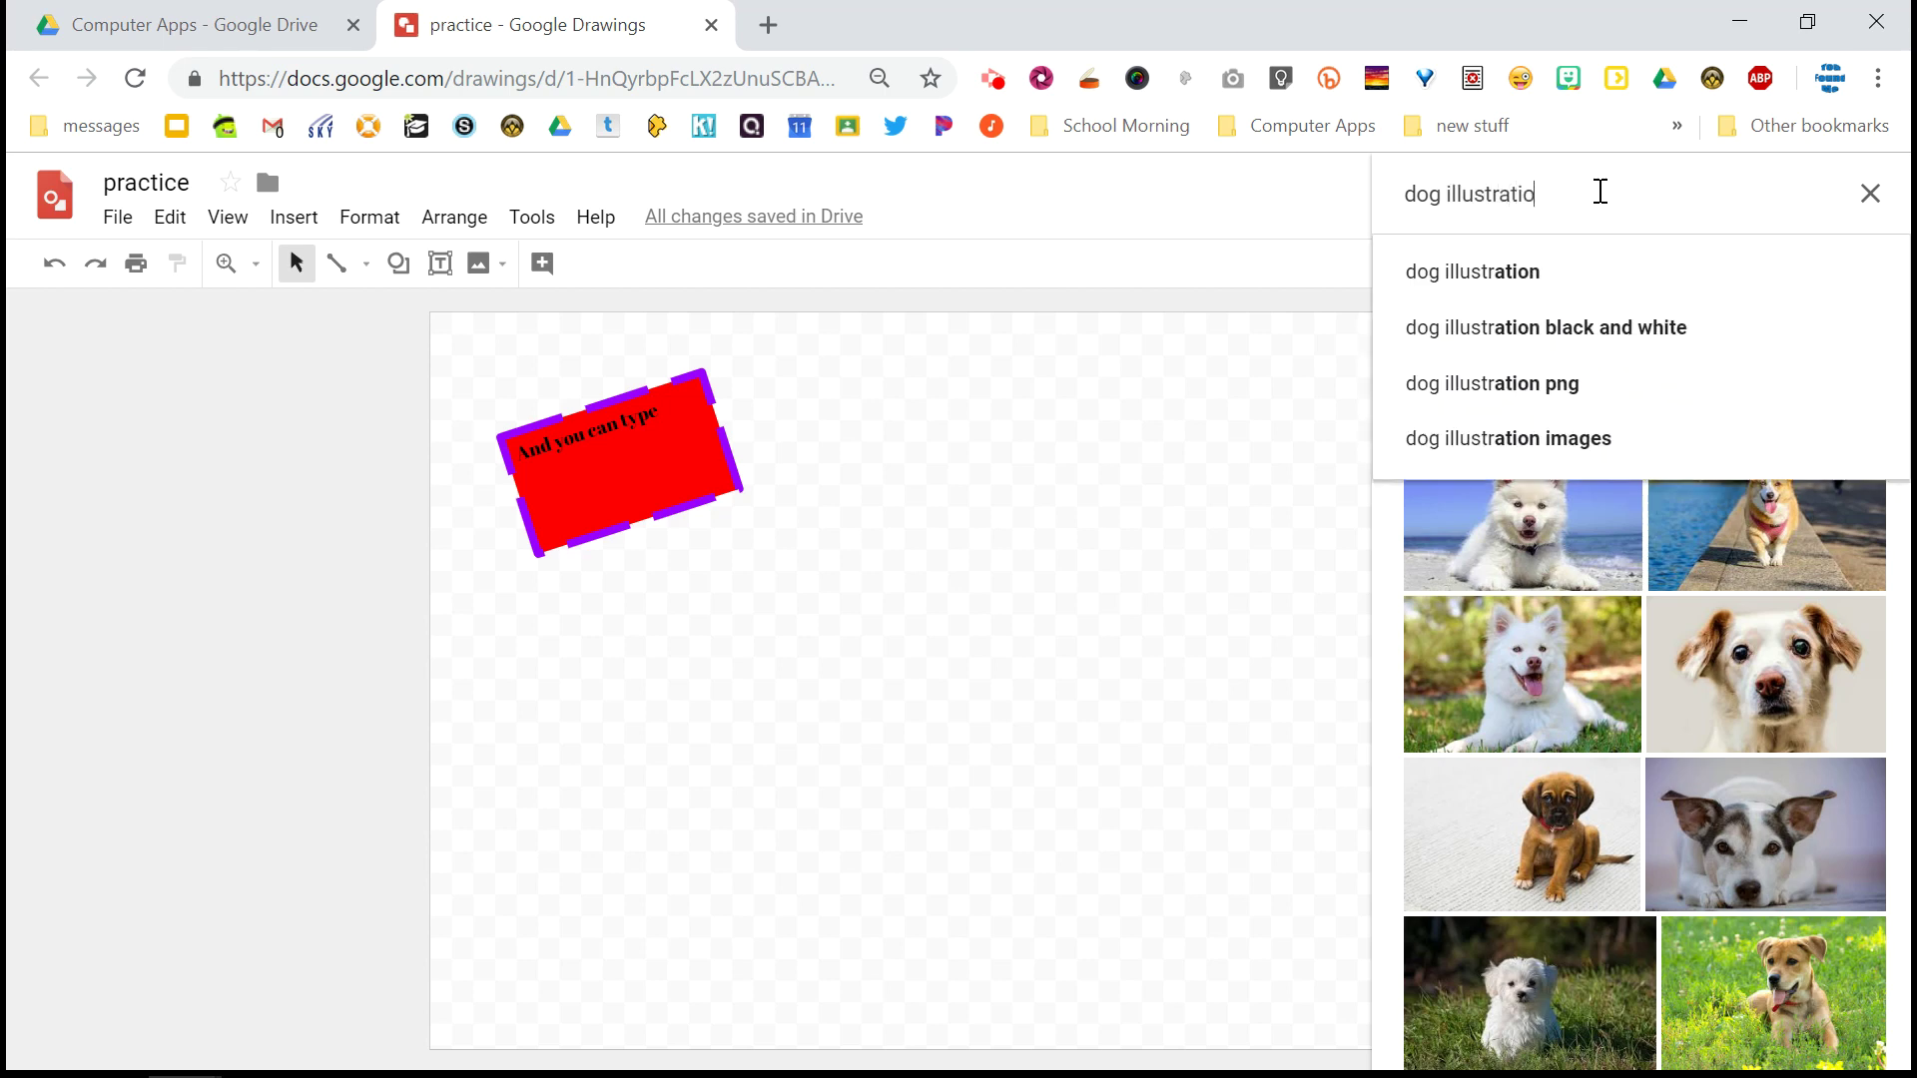
key("Return")
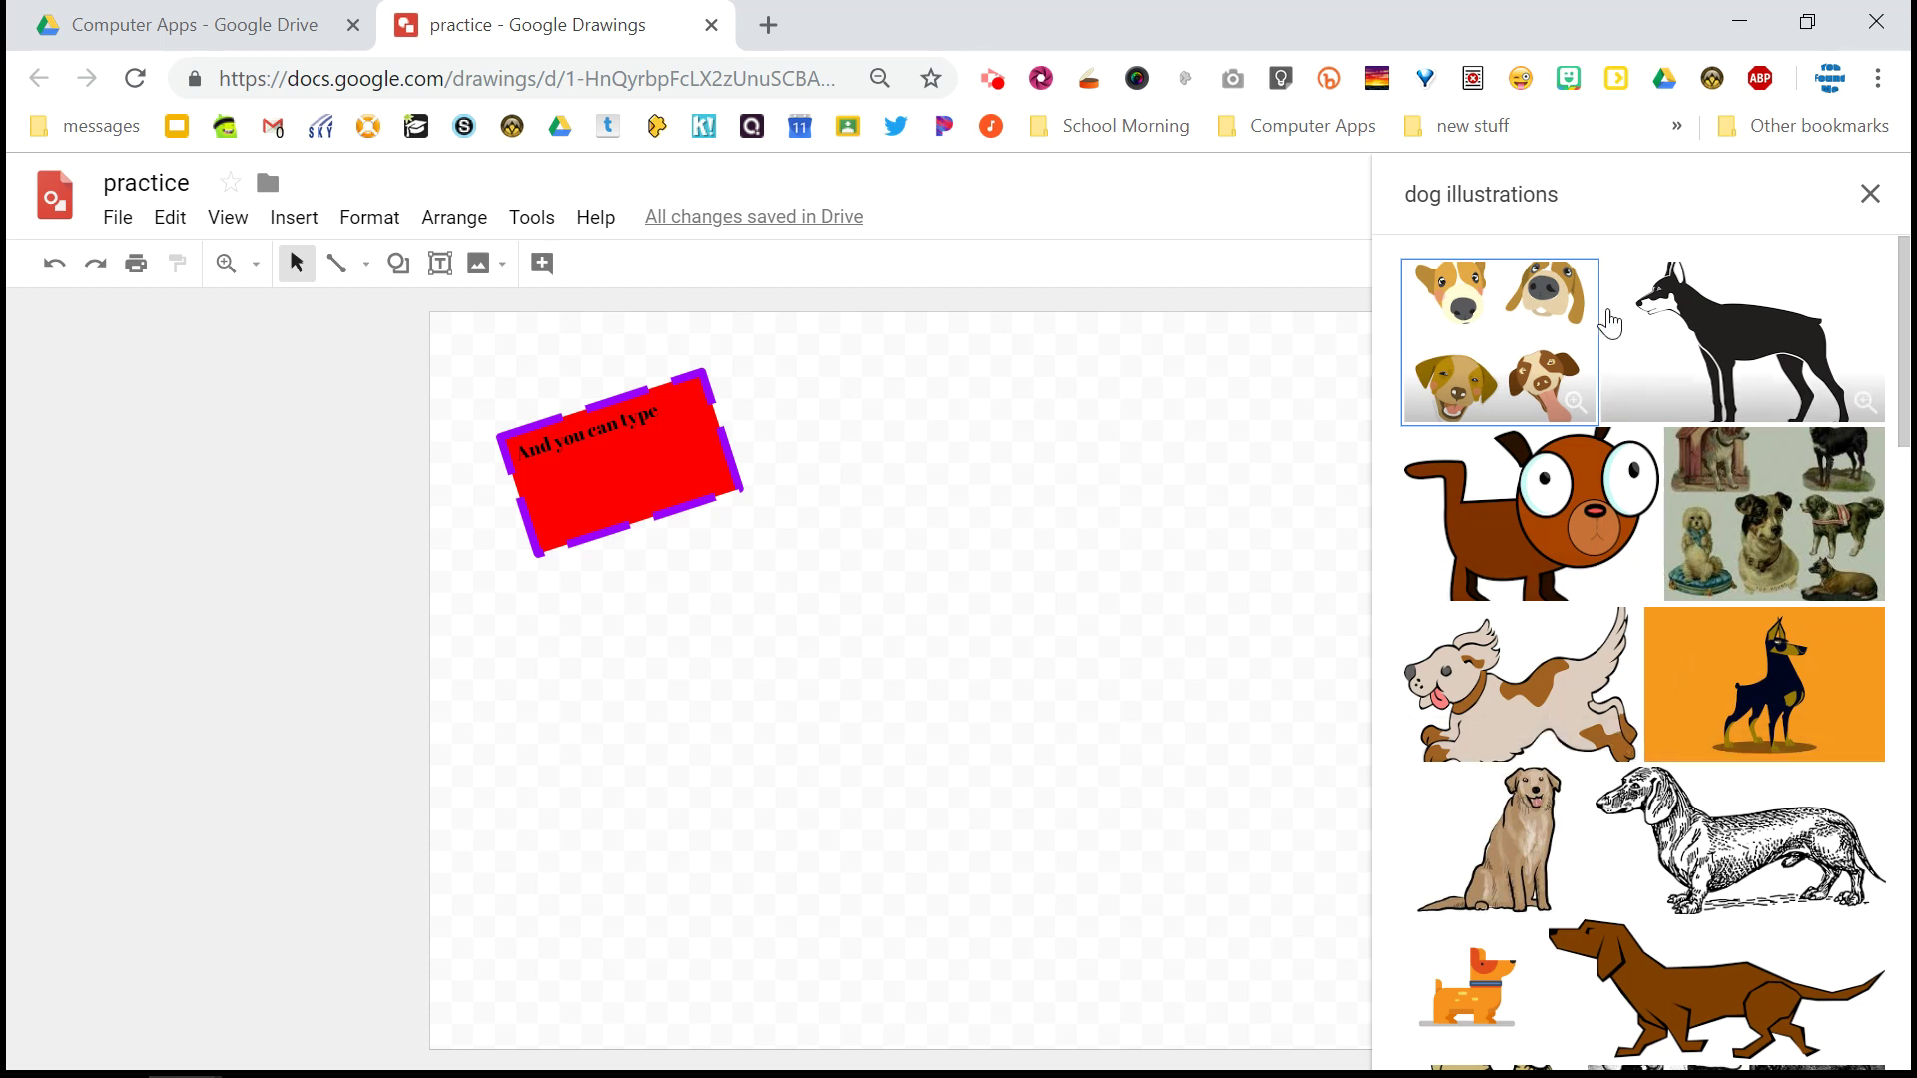
Try the query 'dog illustrations red', then drop 'red' and search 'dog illustrations' again
double_click(1631, 203)
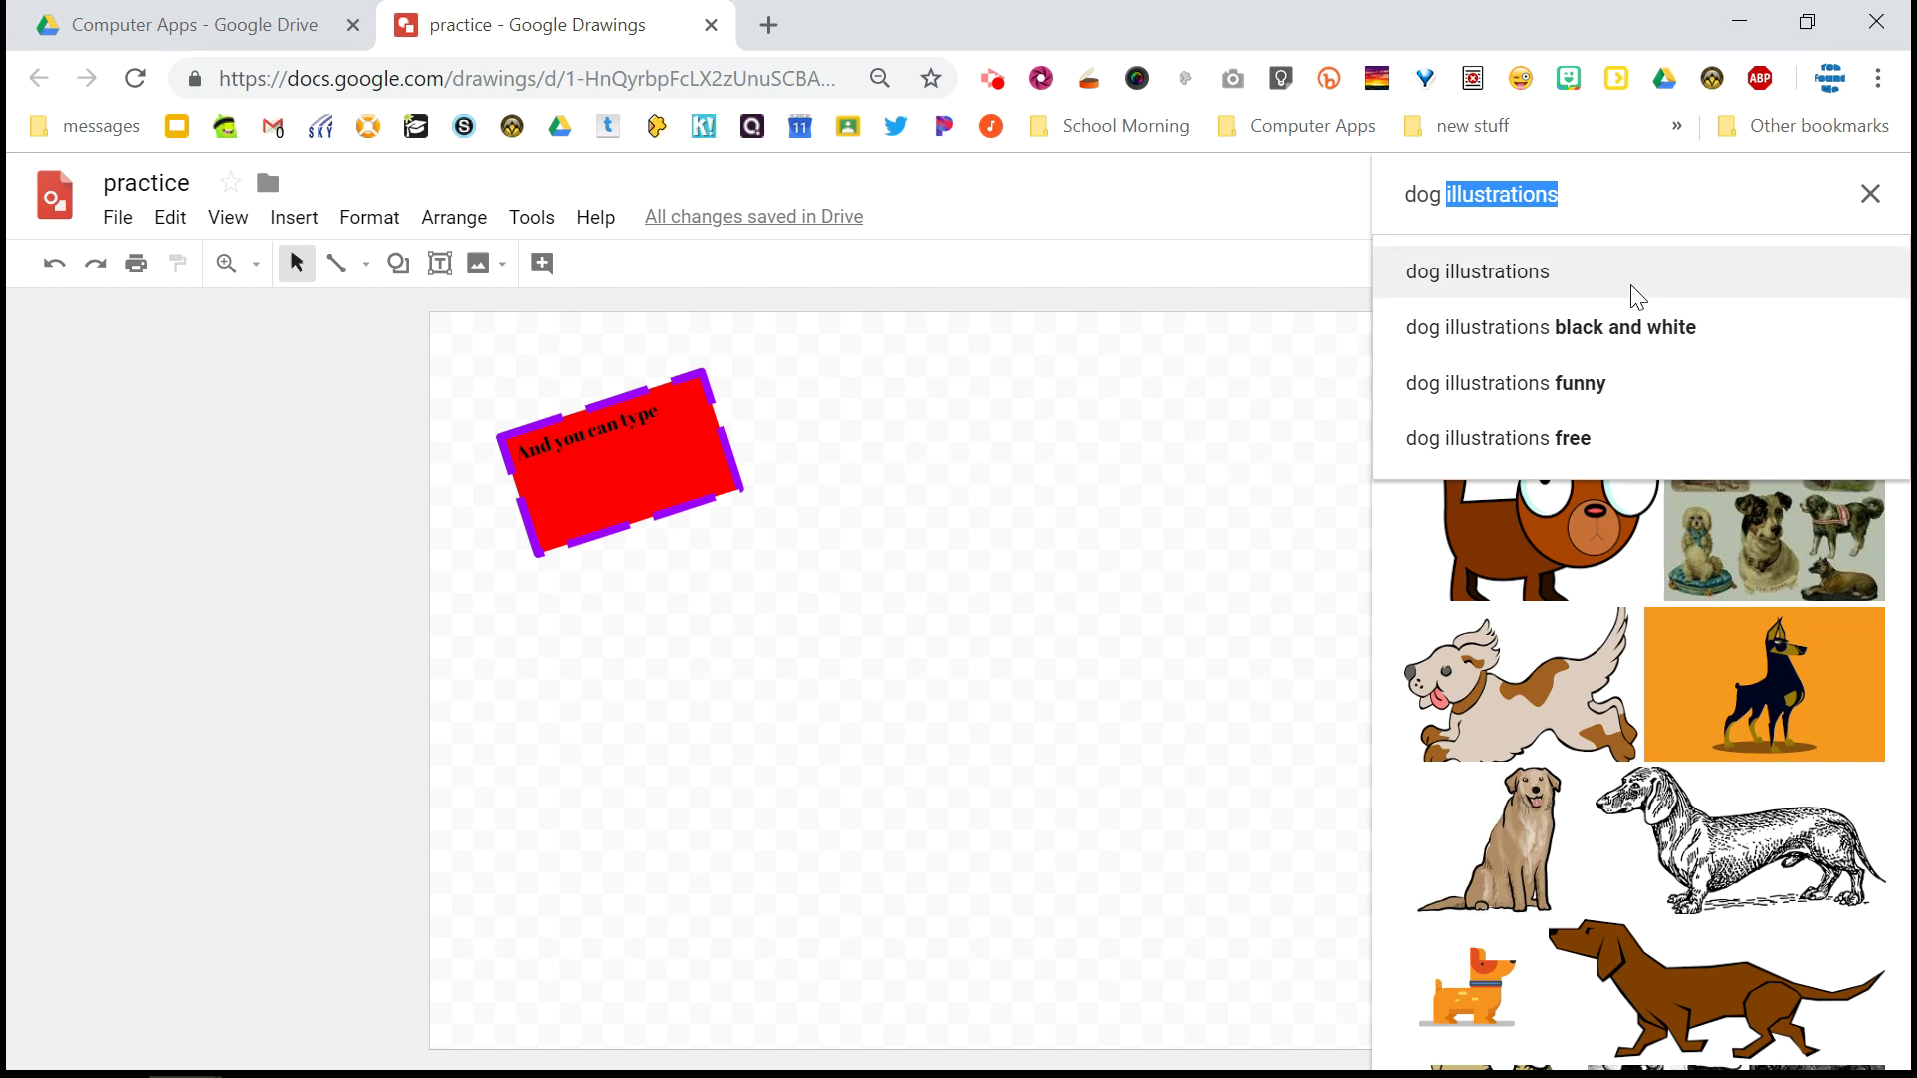
left_click(1640, 206)
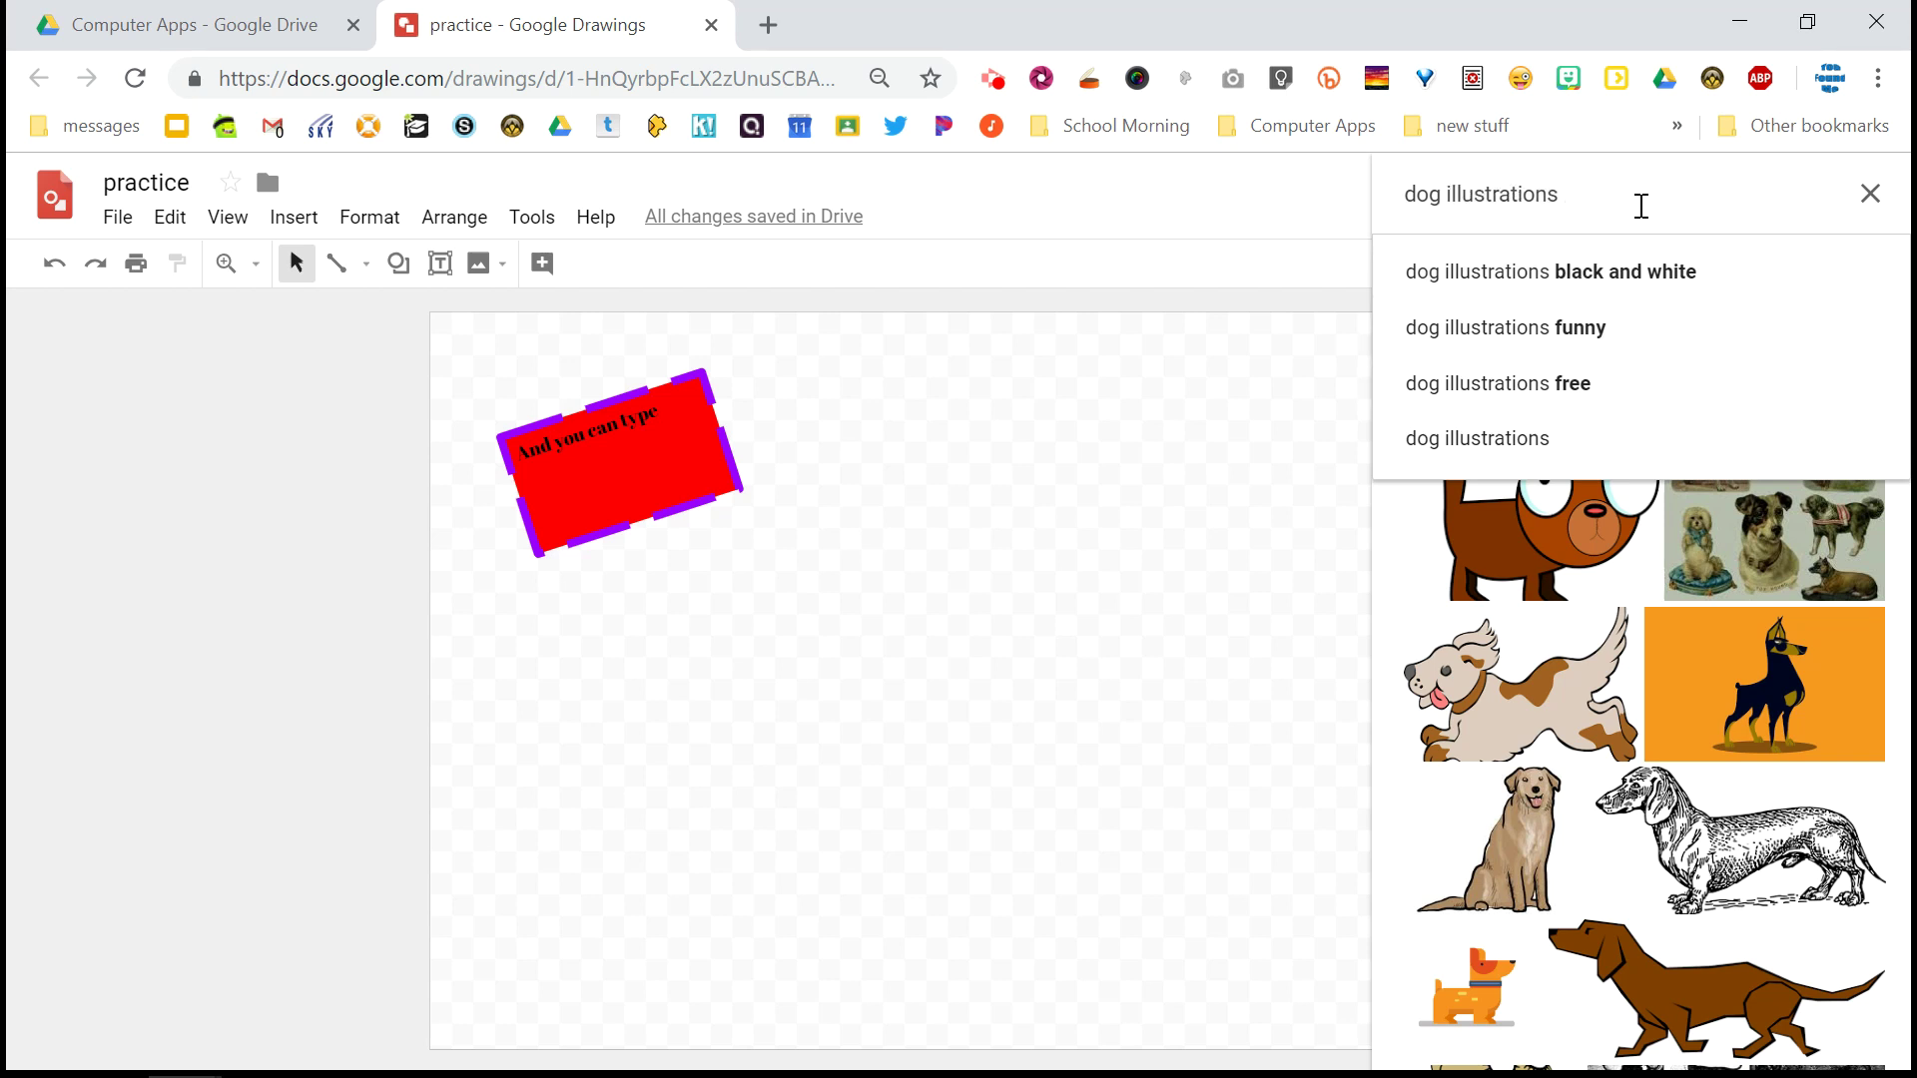
type("red")
key("Return")
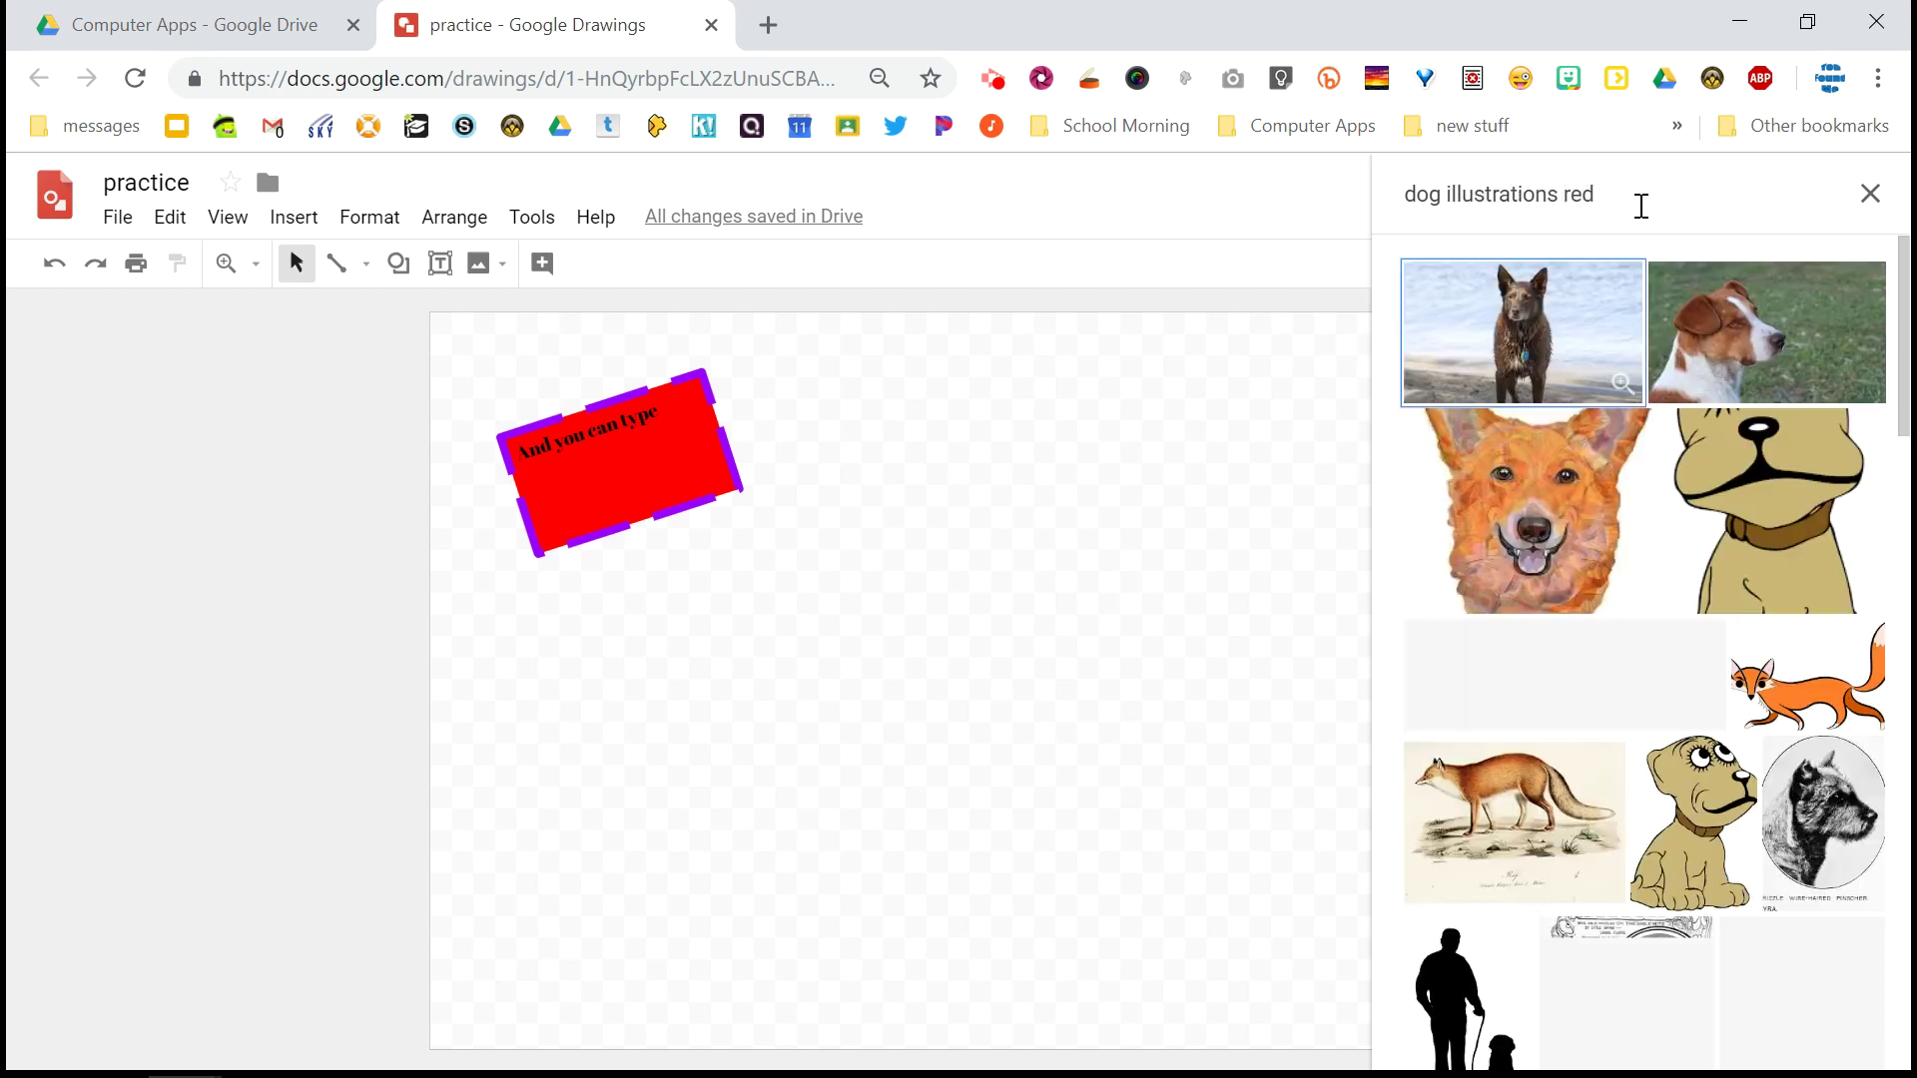
scroll(1625, 656, "down", 5)
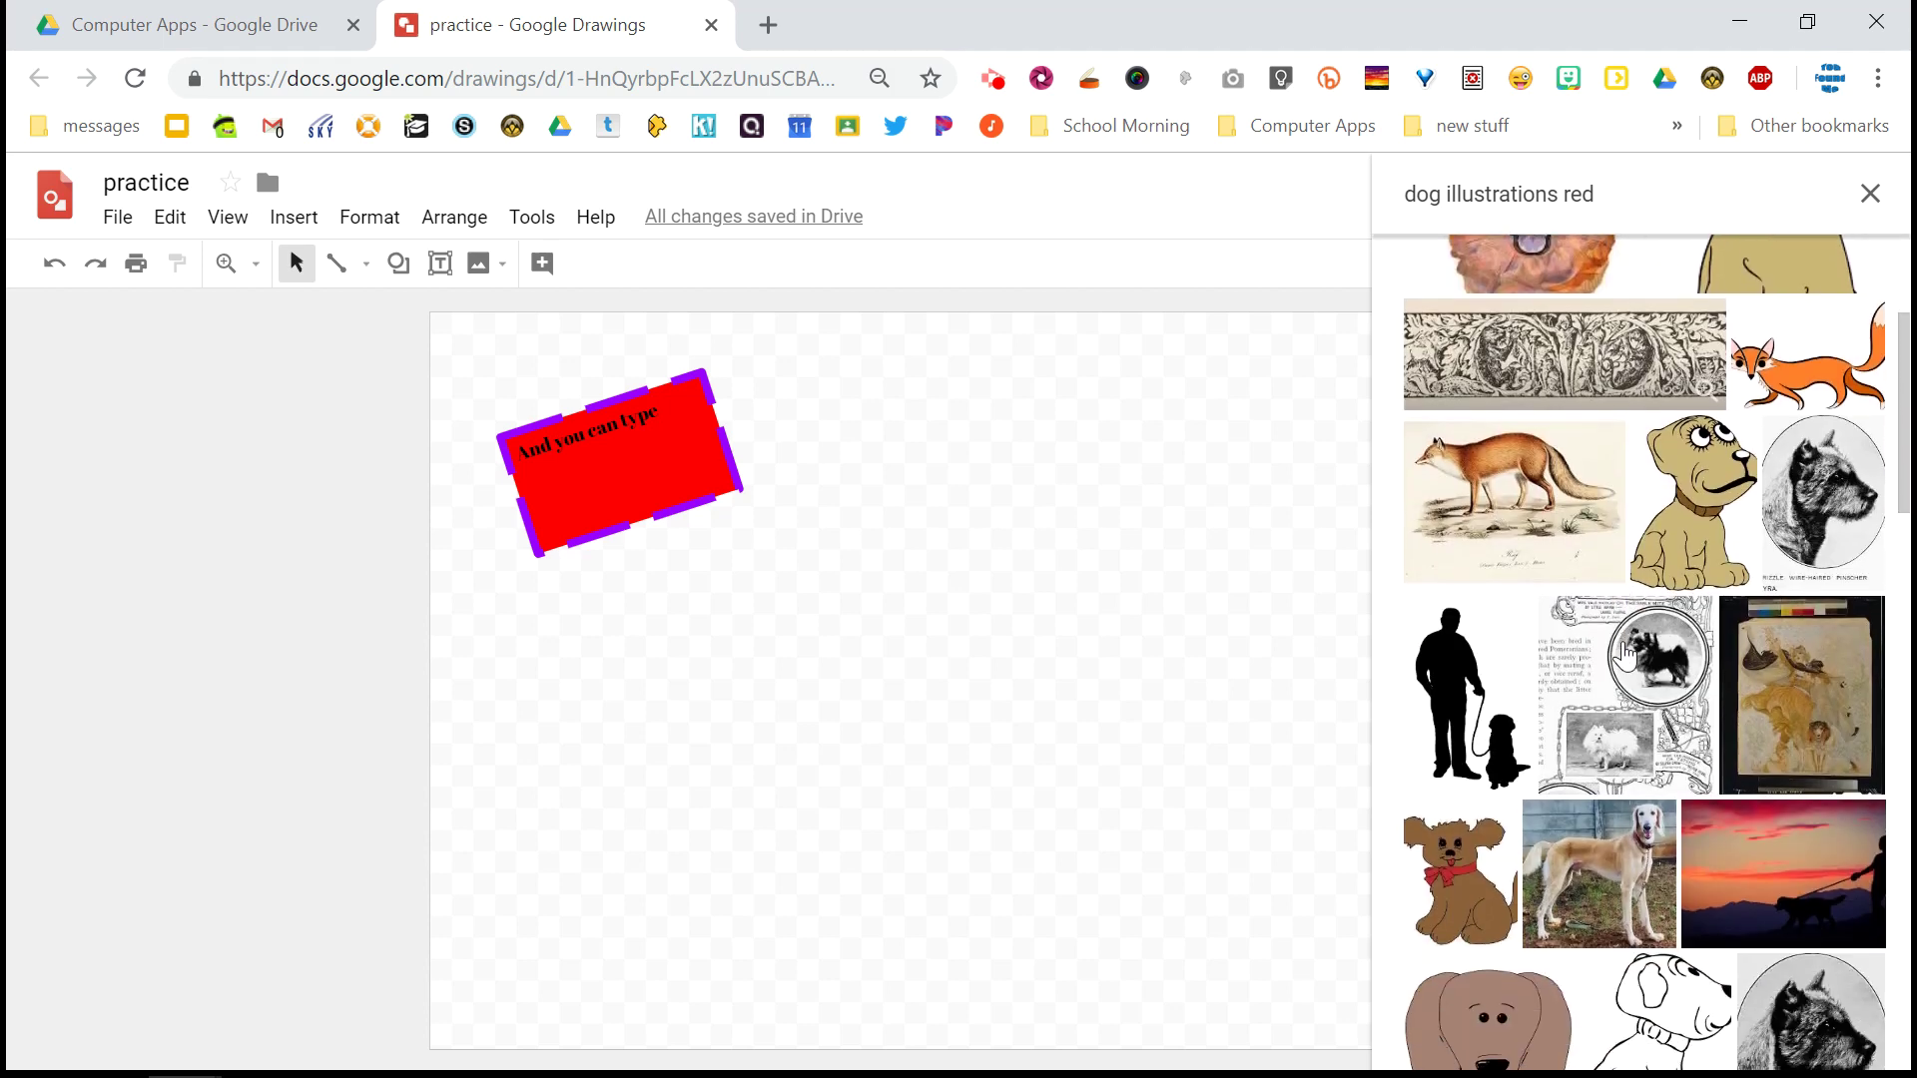
scroll(1626, 656, "up", 5)
left_click(1639, 205)
key("ctrl+shift+Left")
key("ctrl+shift+Left")
key("BackSpace")
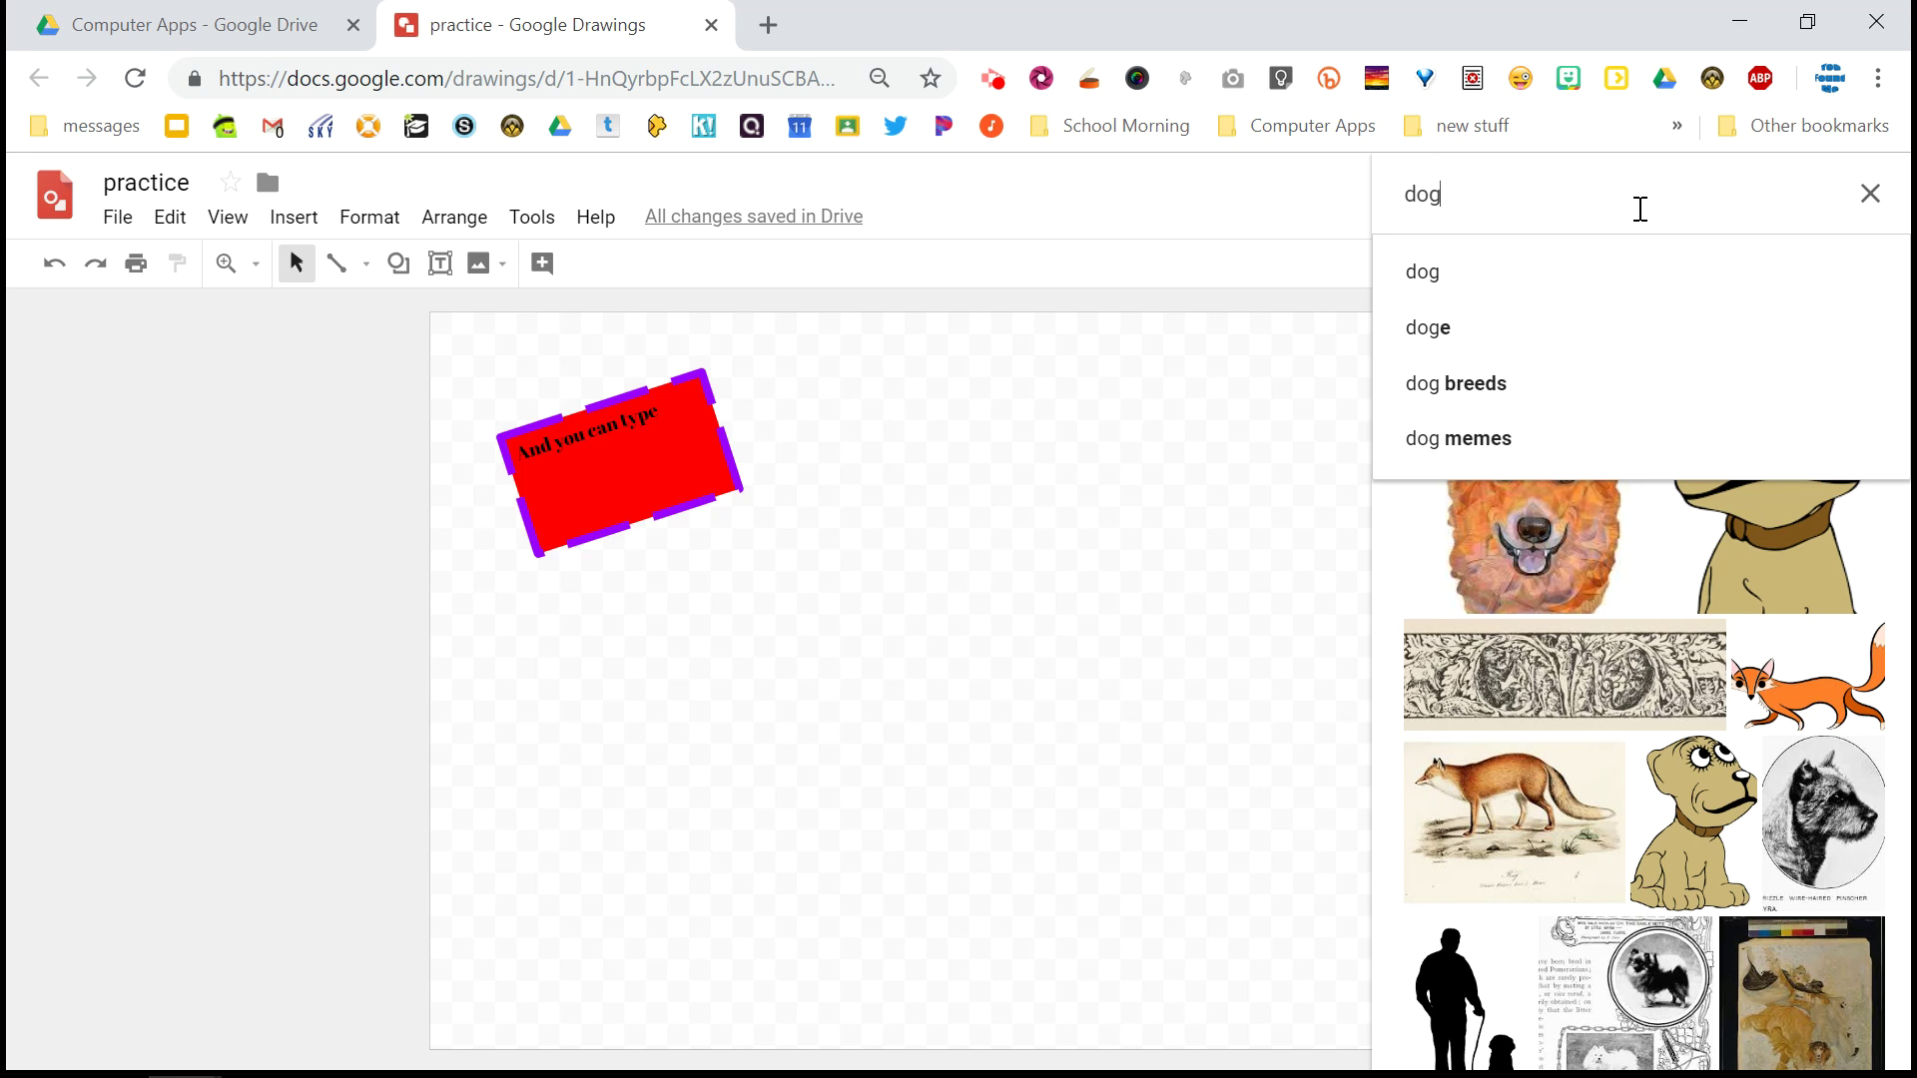
key("ctrl+z")
left_click(1640, 208)
key("ctrl+shift+Left")
key("BackSpace")
key("Return")
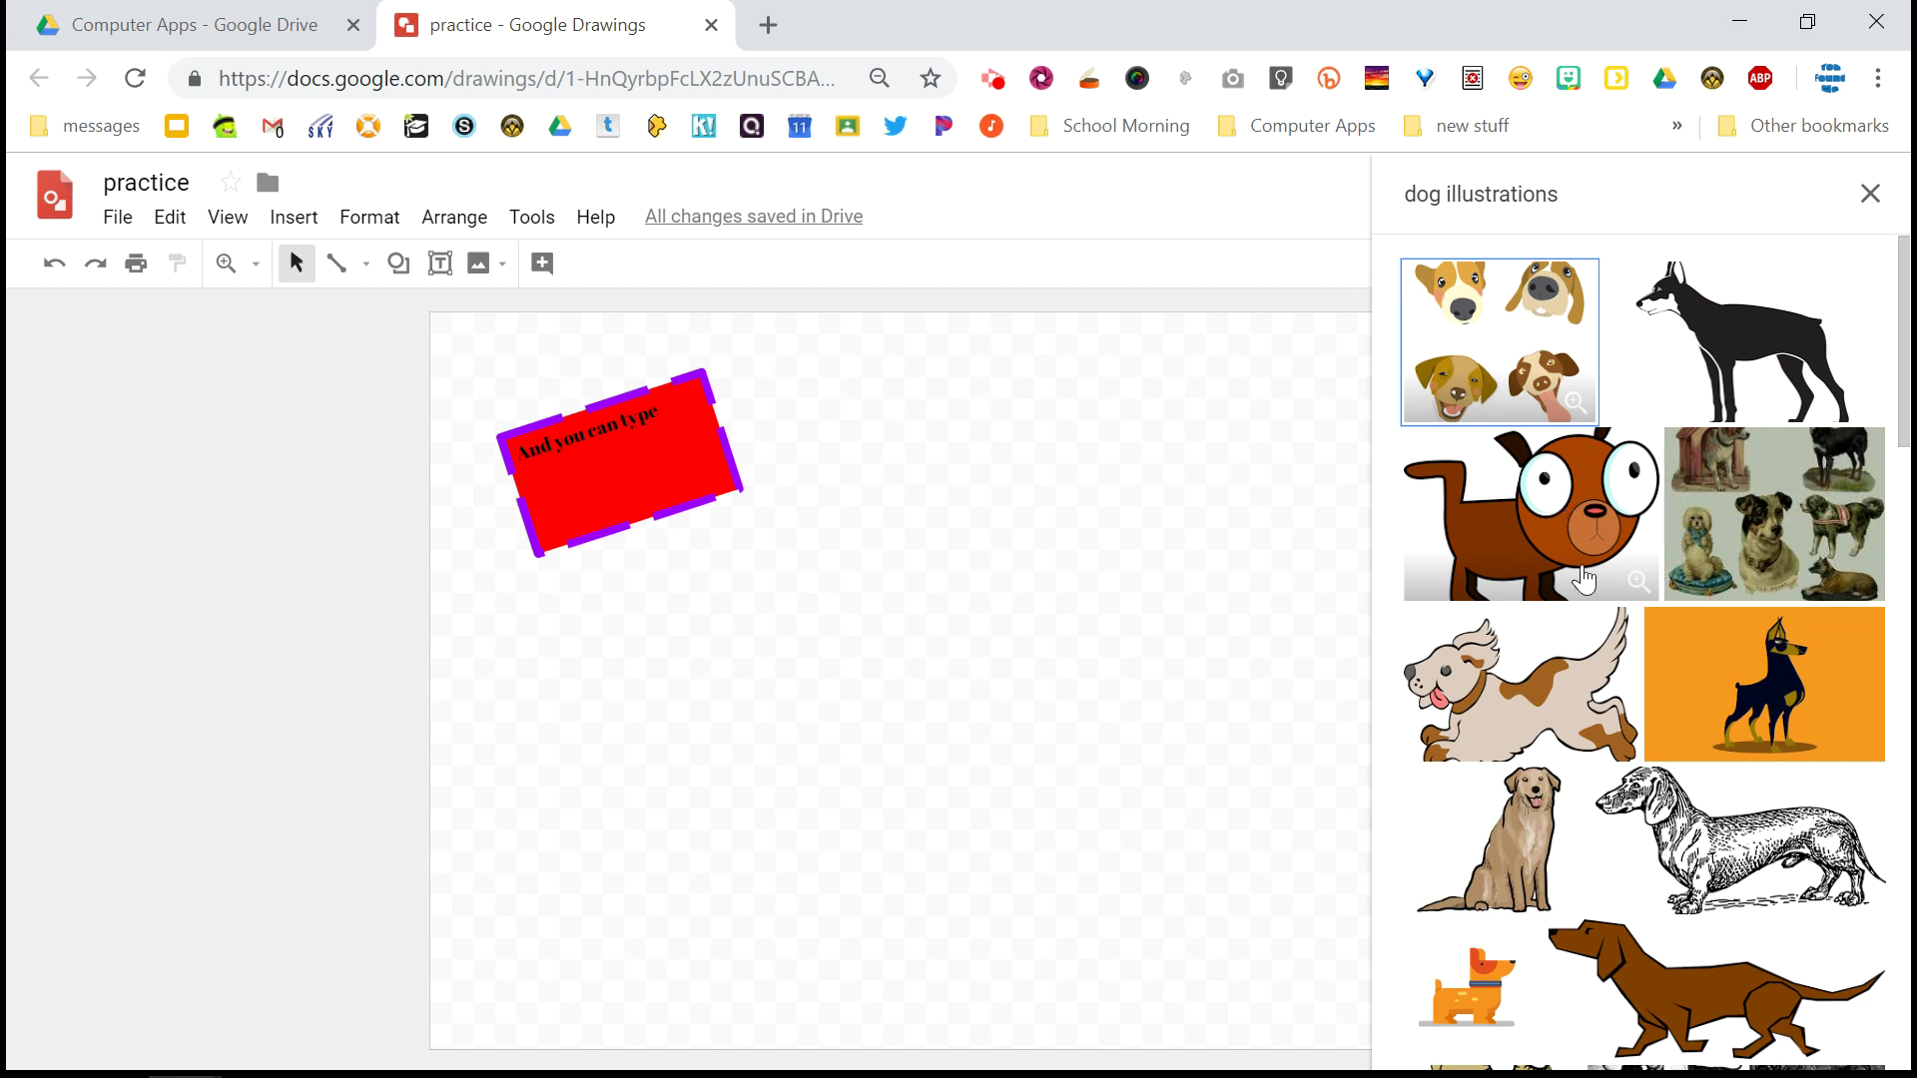
Insert the brown dachshund illustration and shrink it from its corners
left_click(1690, 968)
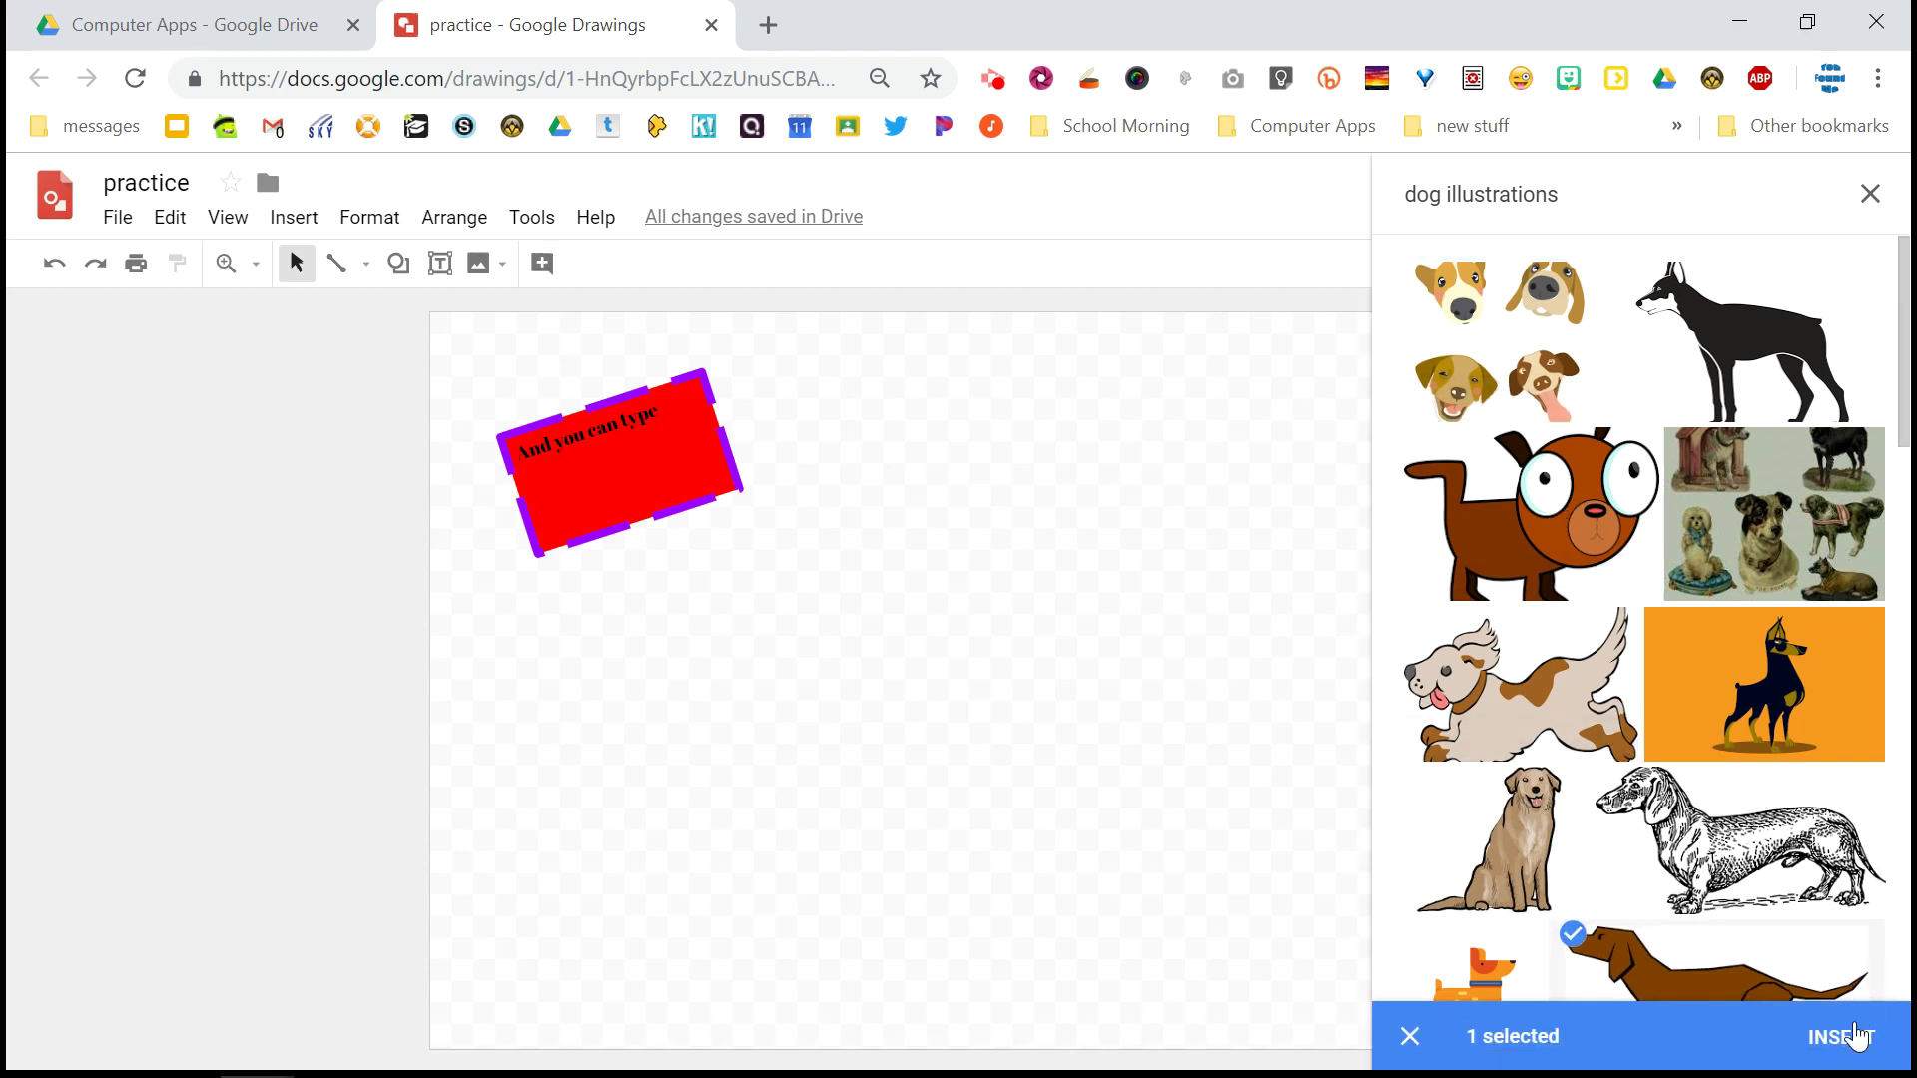
left_click(1853, 1043)
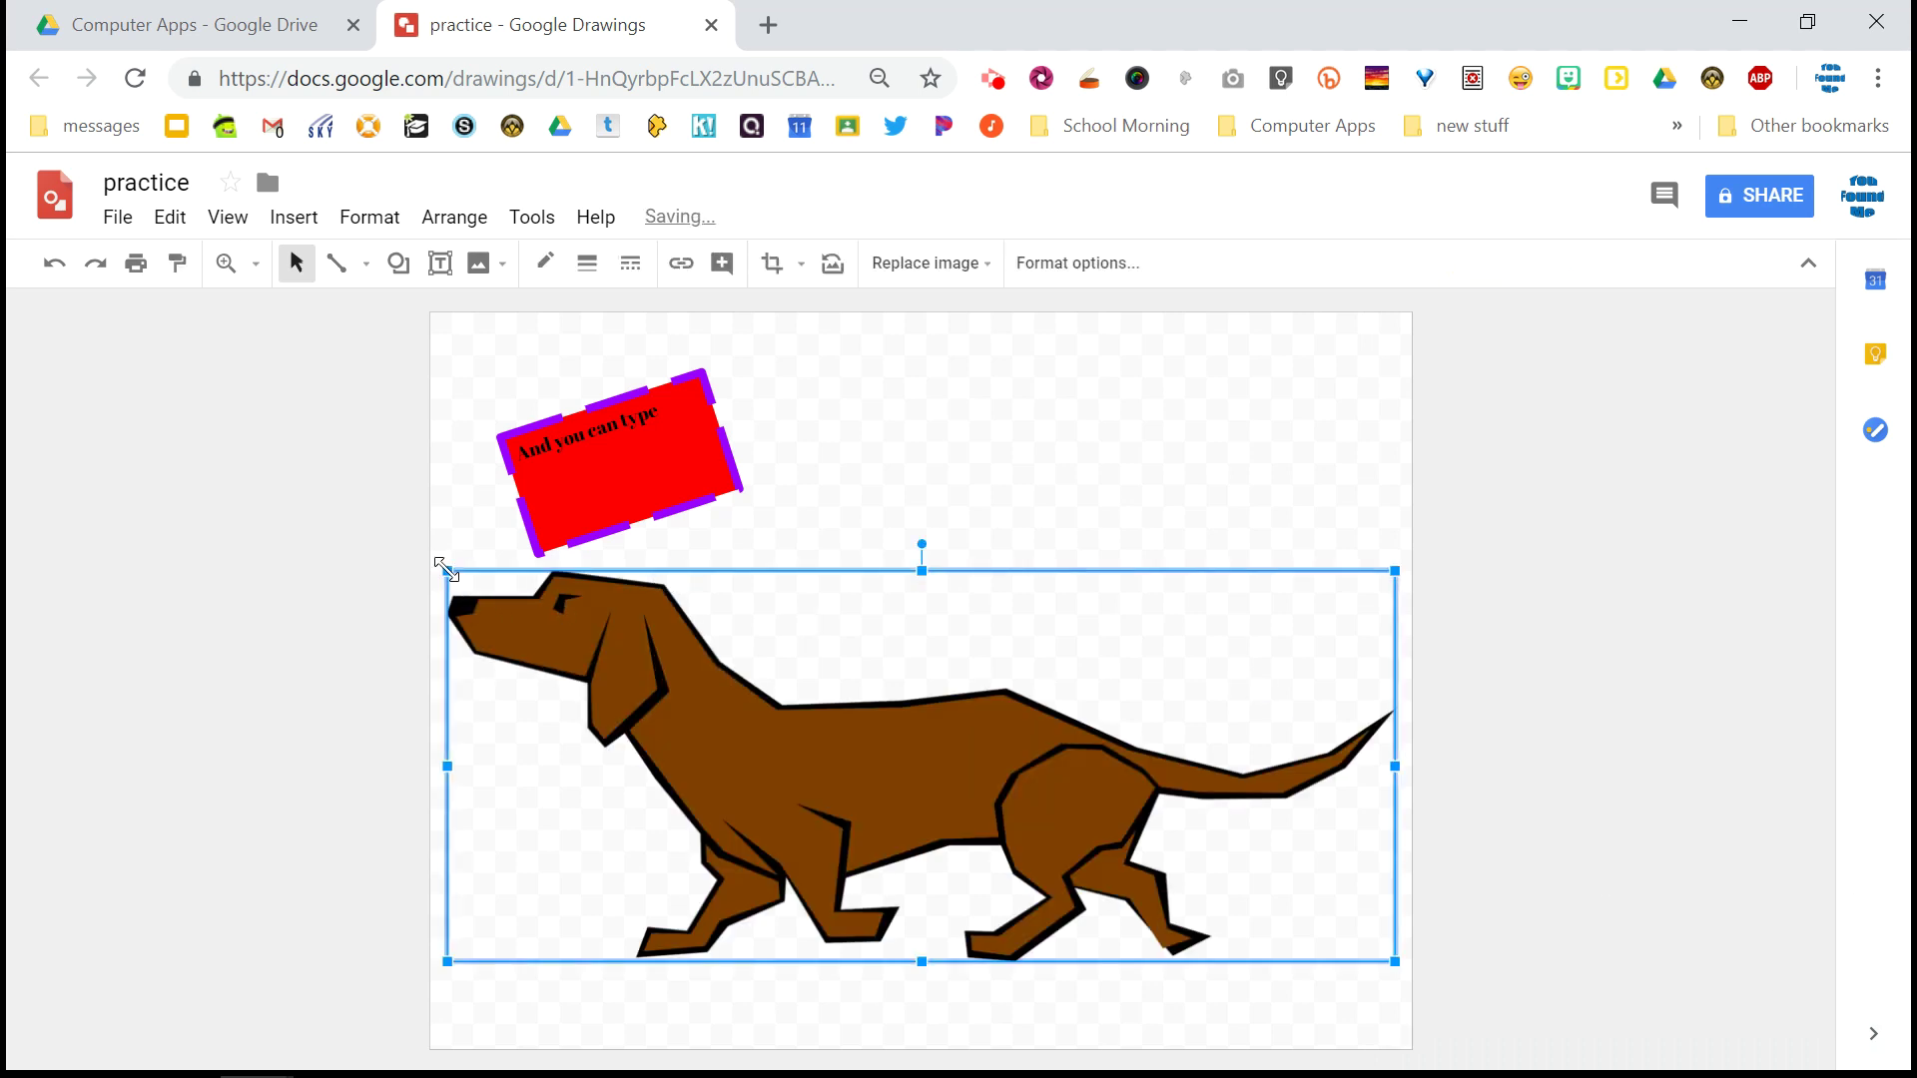
left_click_drag(446, 569, 715, 715)
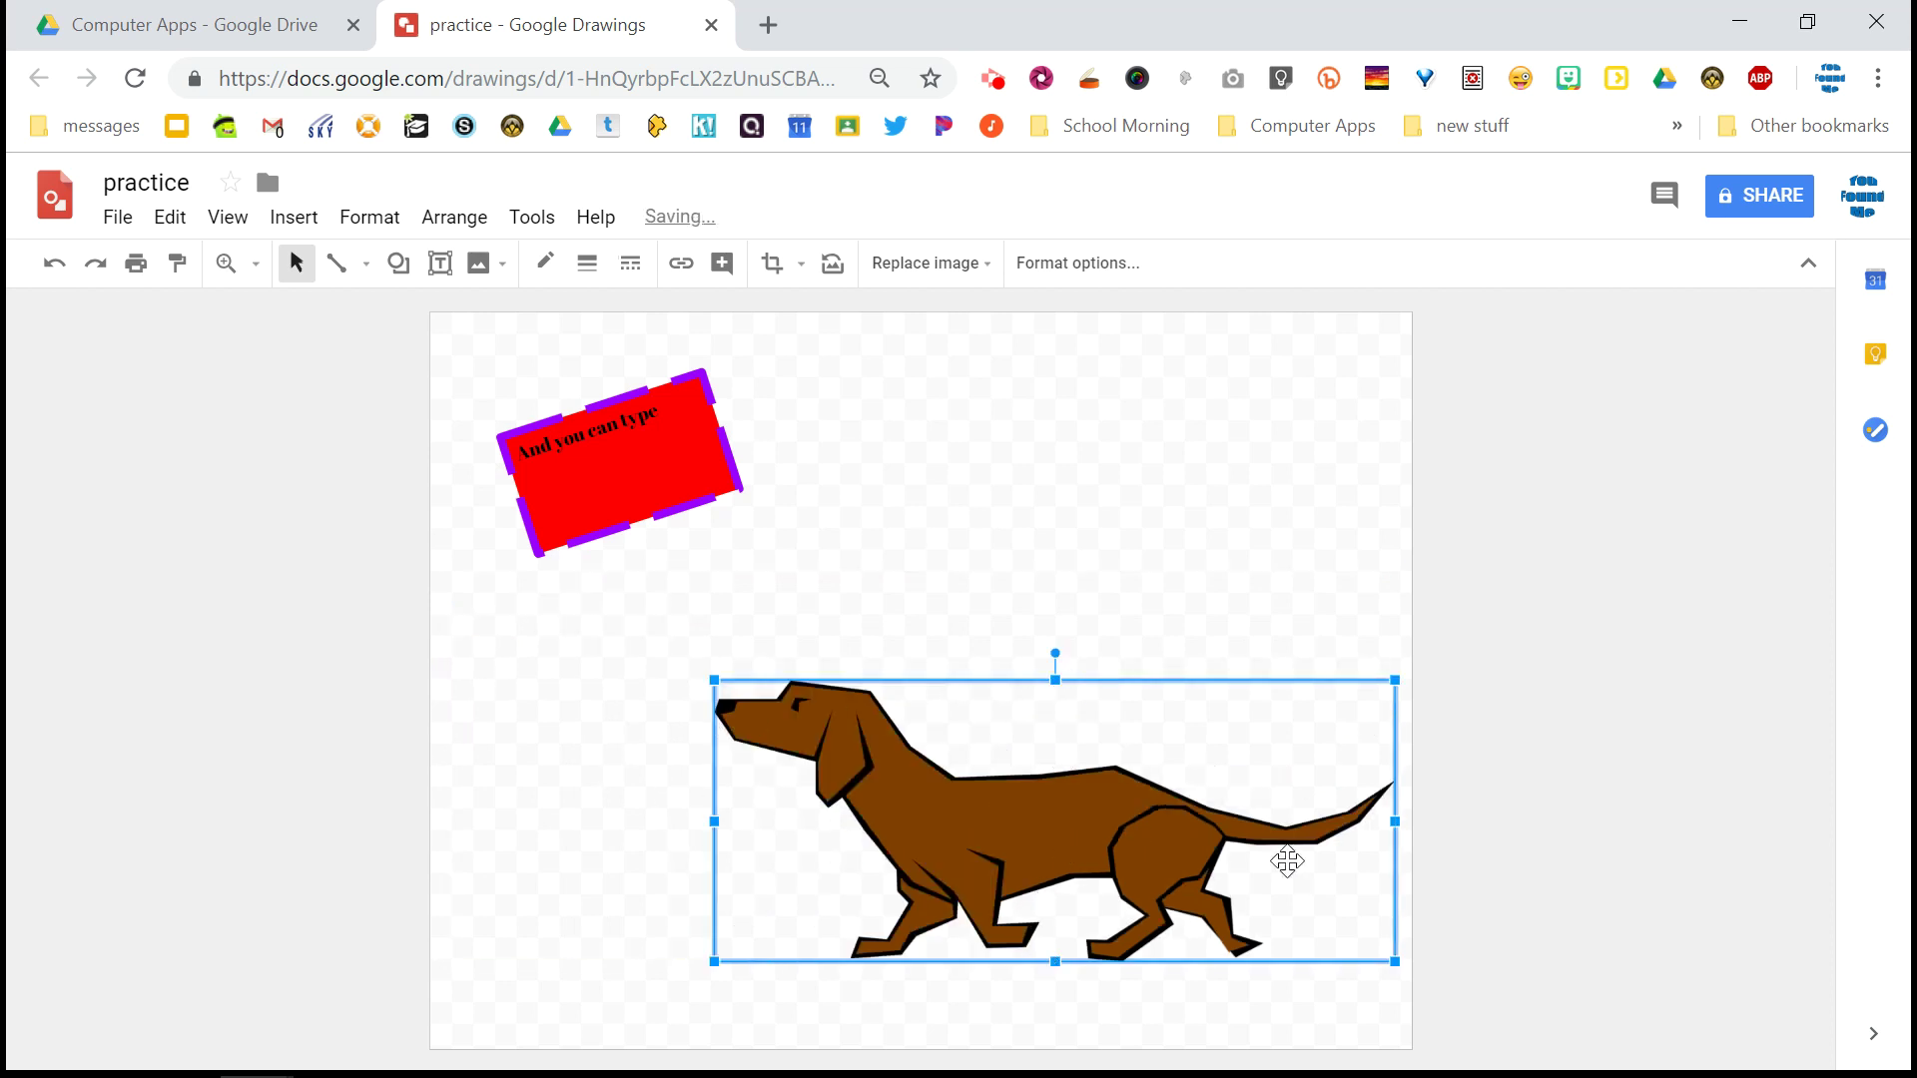
left_click_drag(1055, 678, 1056, 792)
key("ctrl+z")
left_click_drag(1395, 681, 1075, 757)
Place the smaller dachshund below the red box with a slight tilt
left_click_drag(1019, 818, 843, 689)
left_click_drag(783, 604, 827, 611)
left_click_drag(718, 661, 752, 697)
left_click_drag(859, 646, 804, 659)
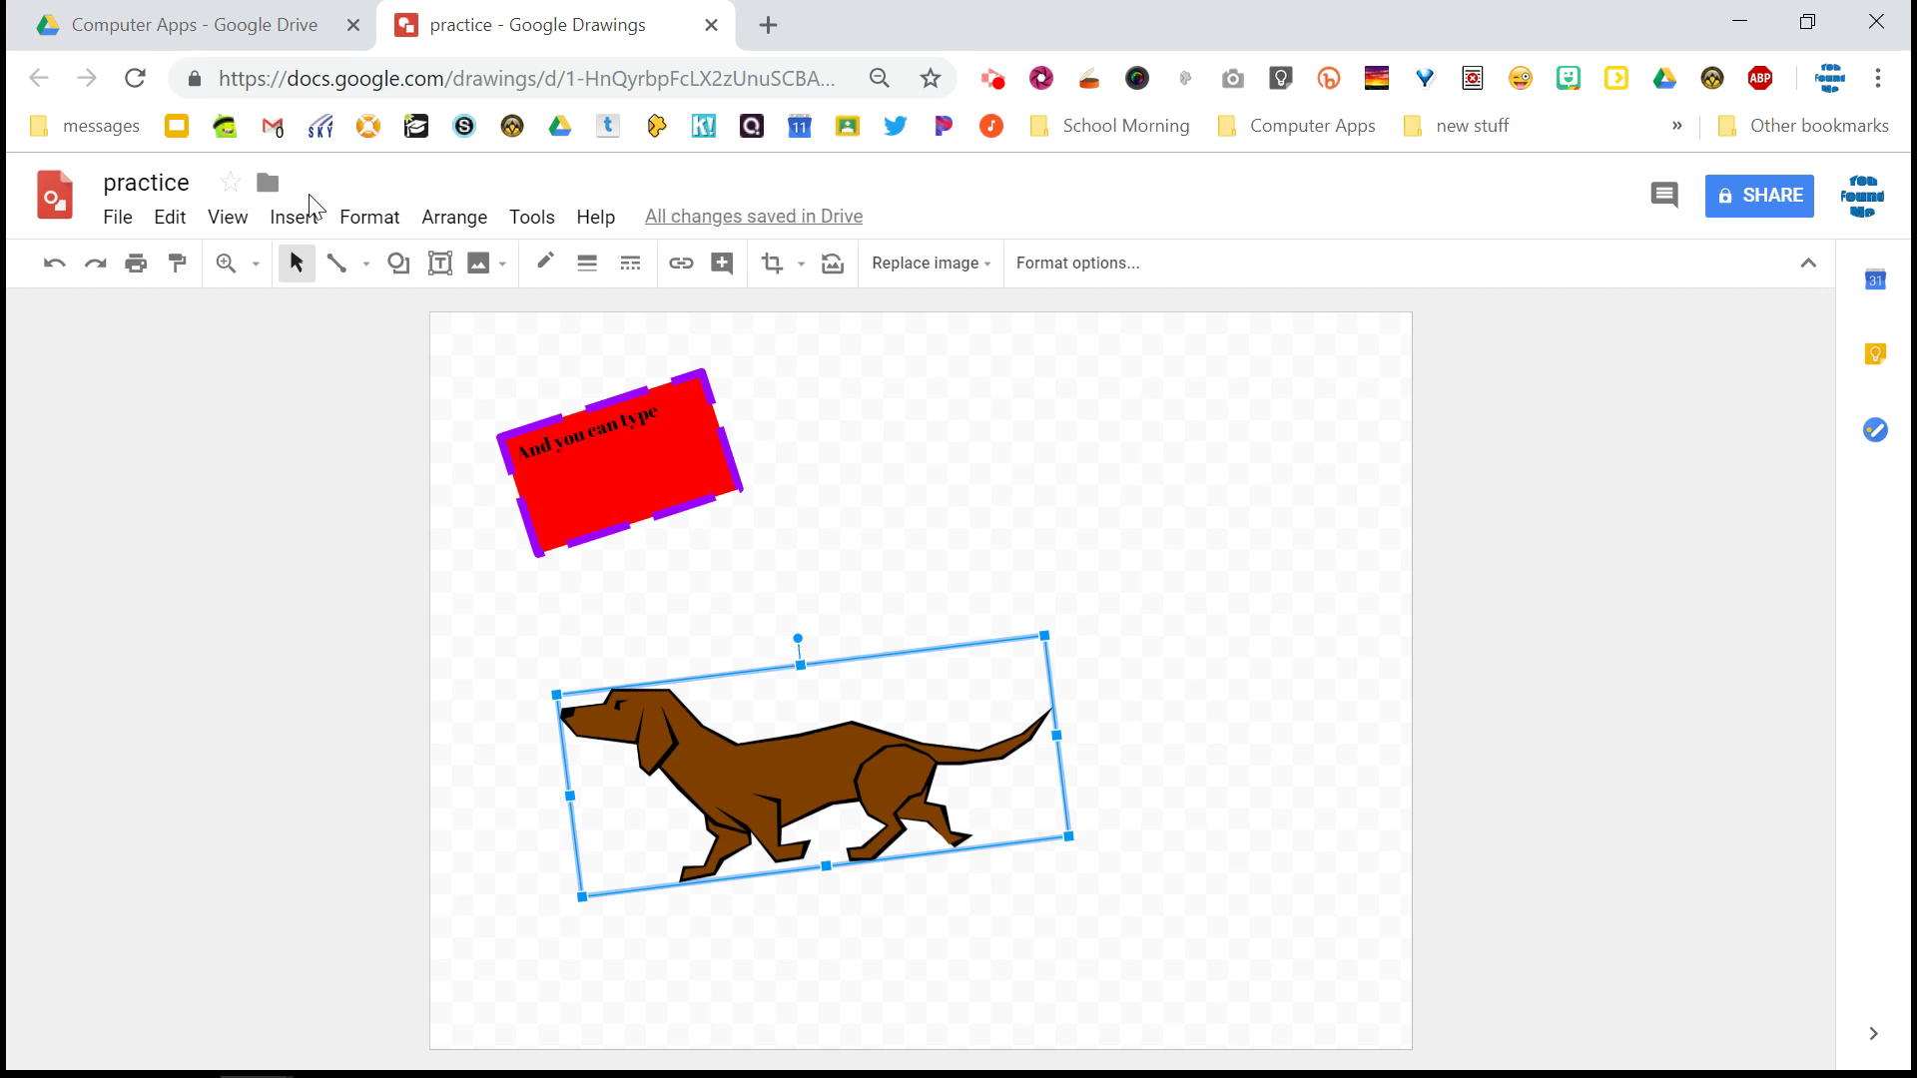
Try a camera image insert, allow camera access, then cancel the capture and deselect the dog
left_click(303, 219)
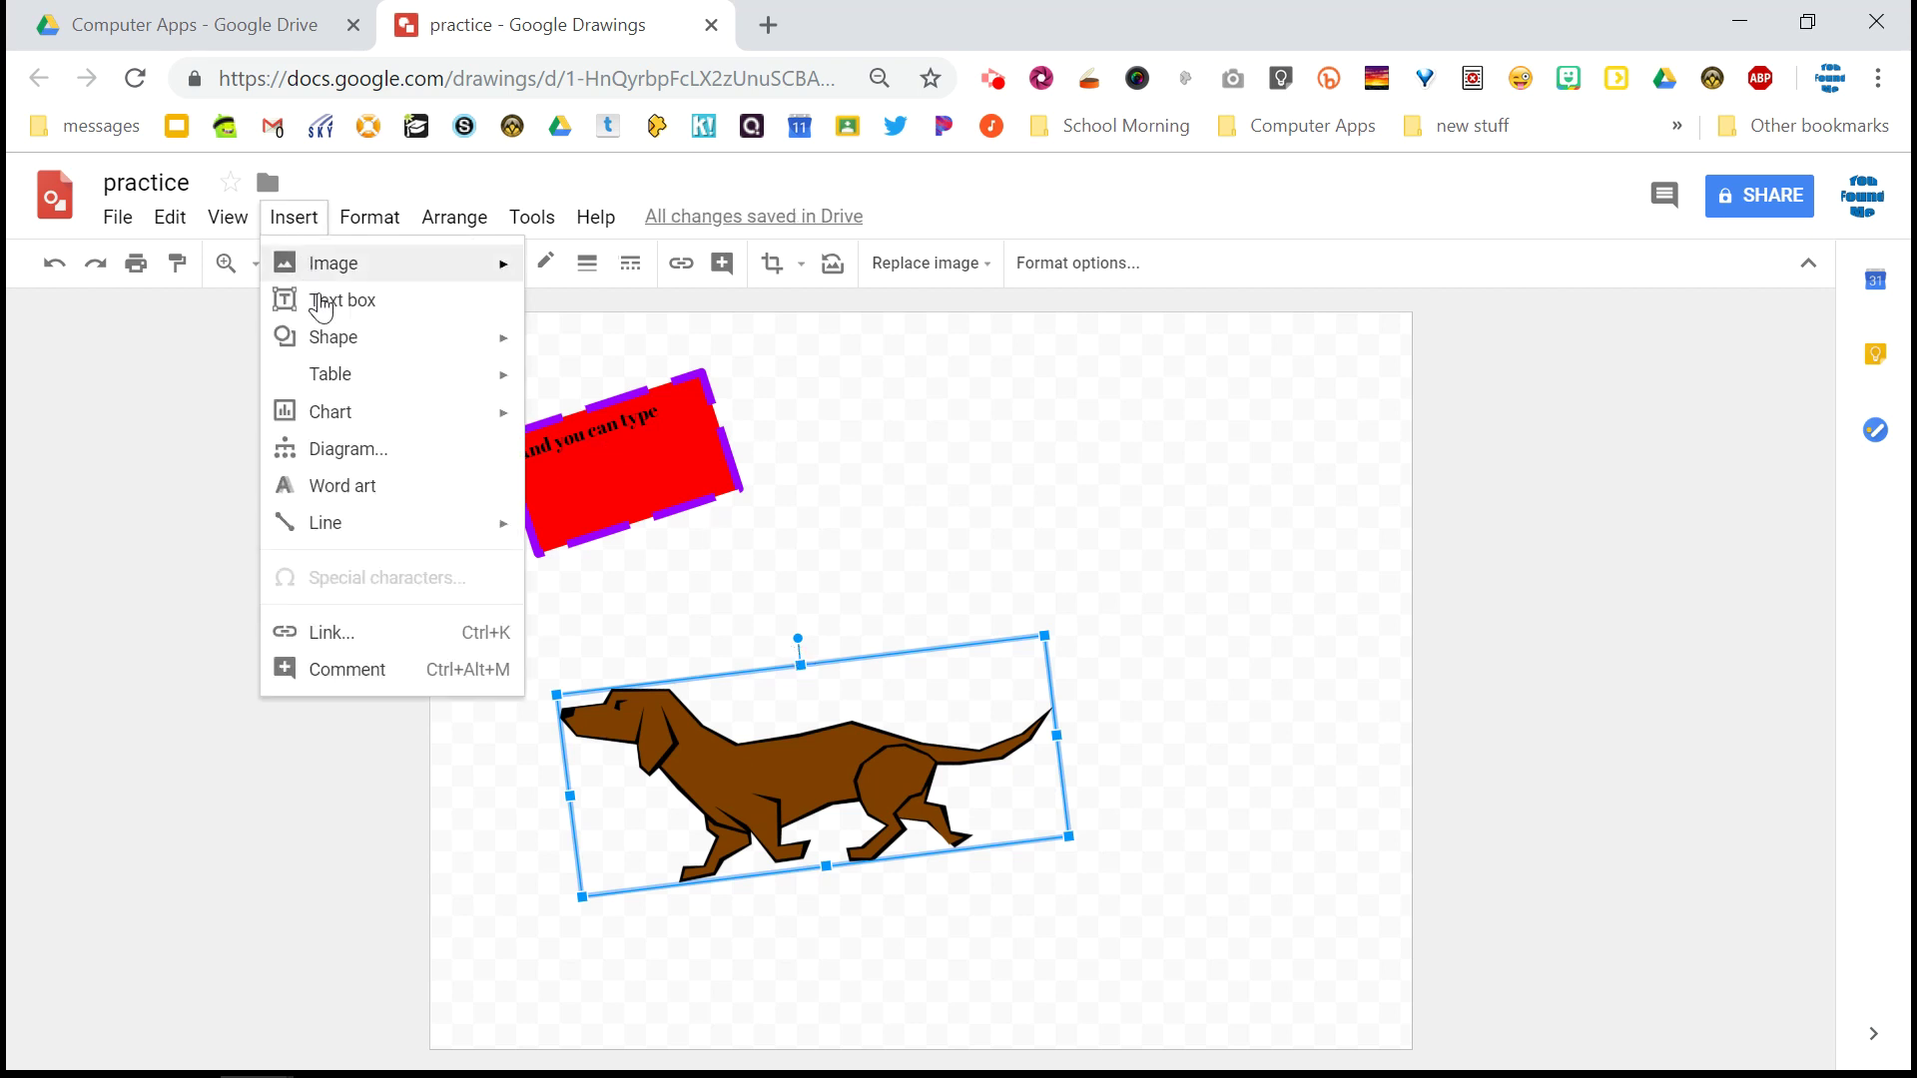
mouse_move(330, 262)
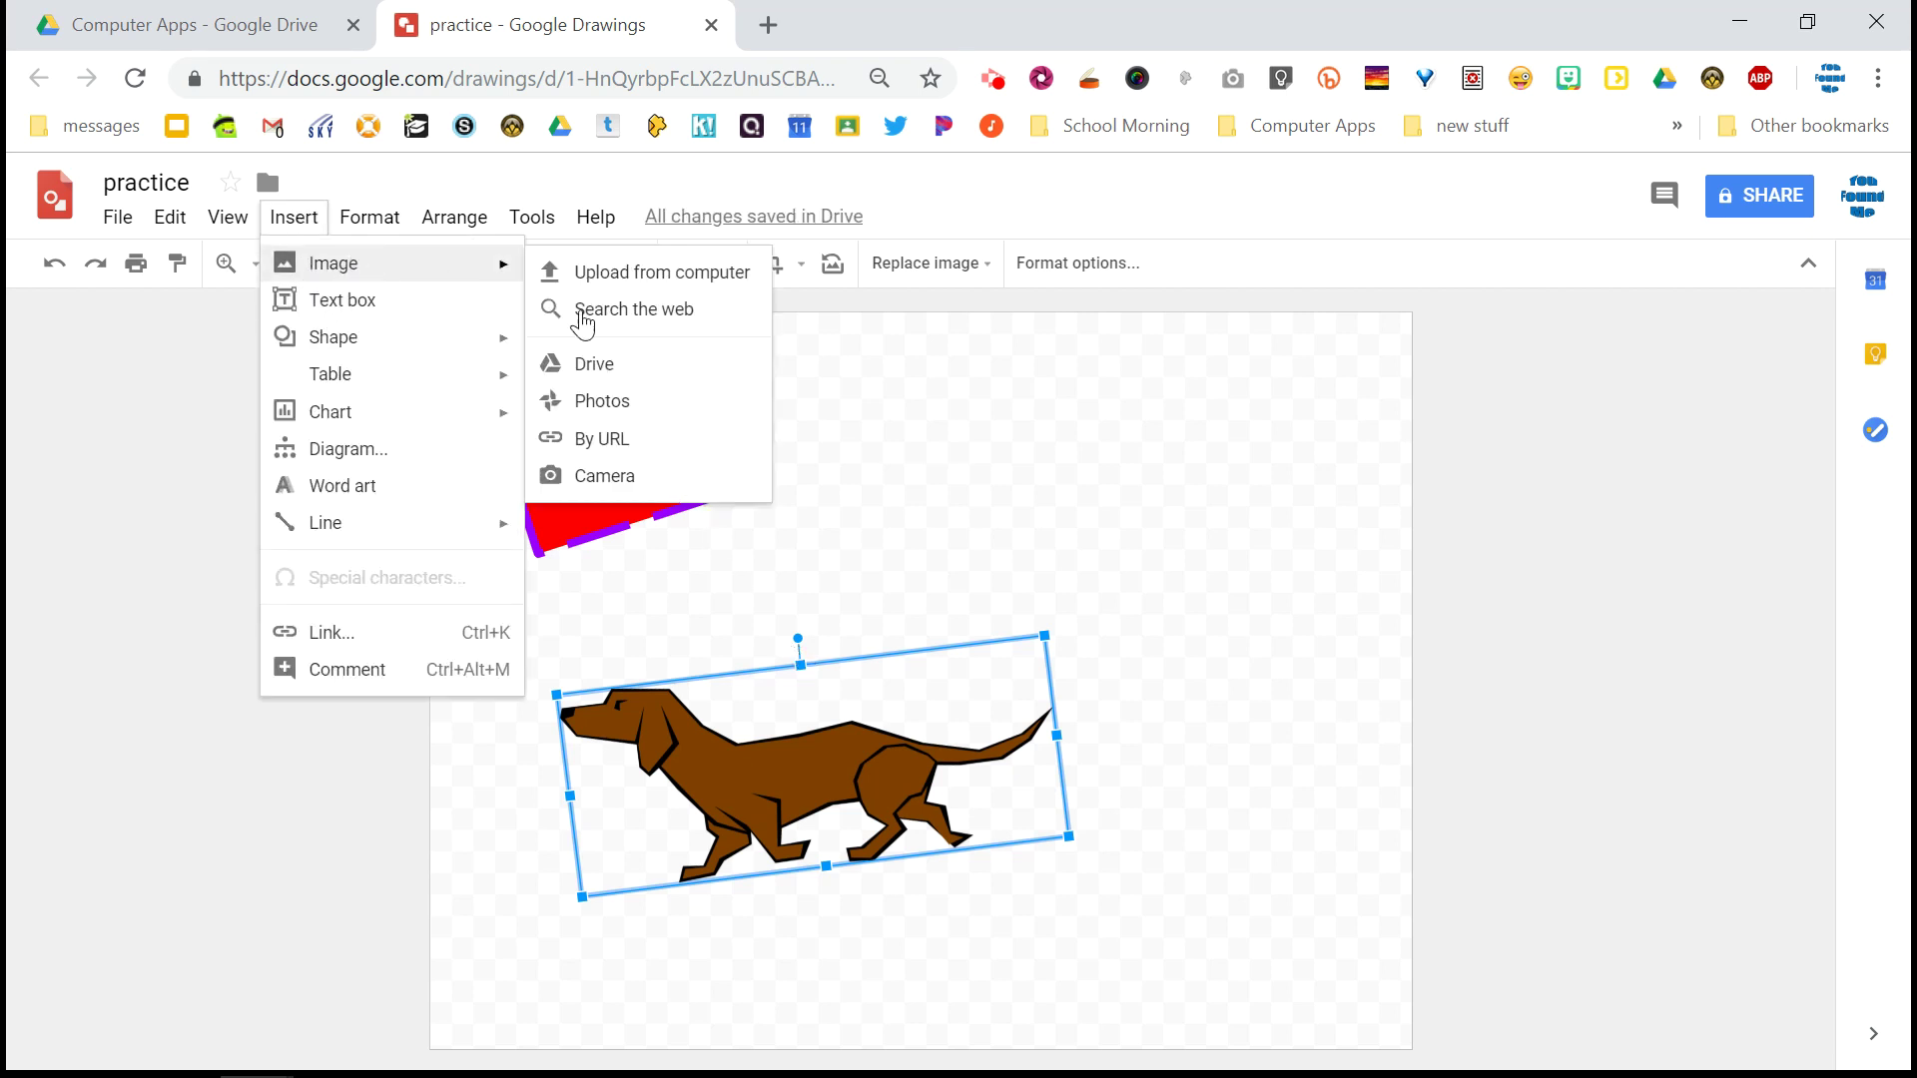
left_click(629, 480)
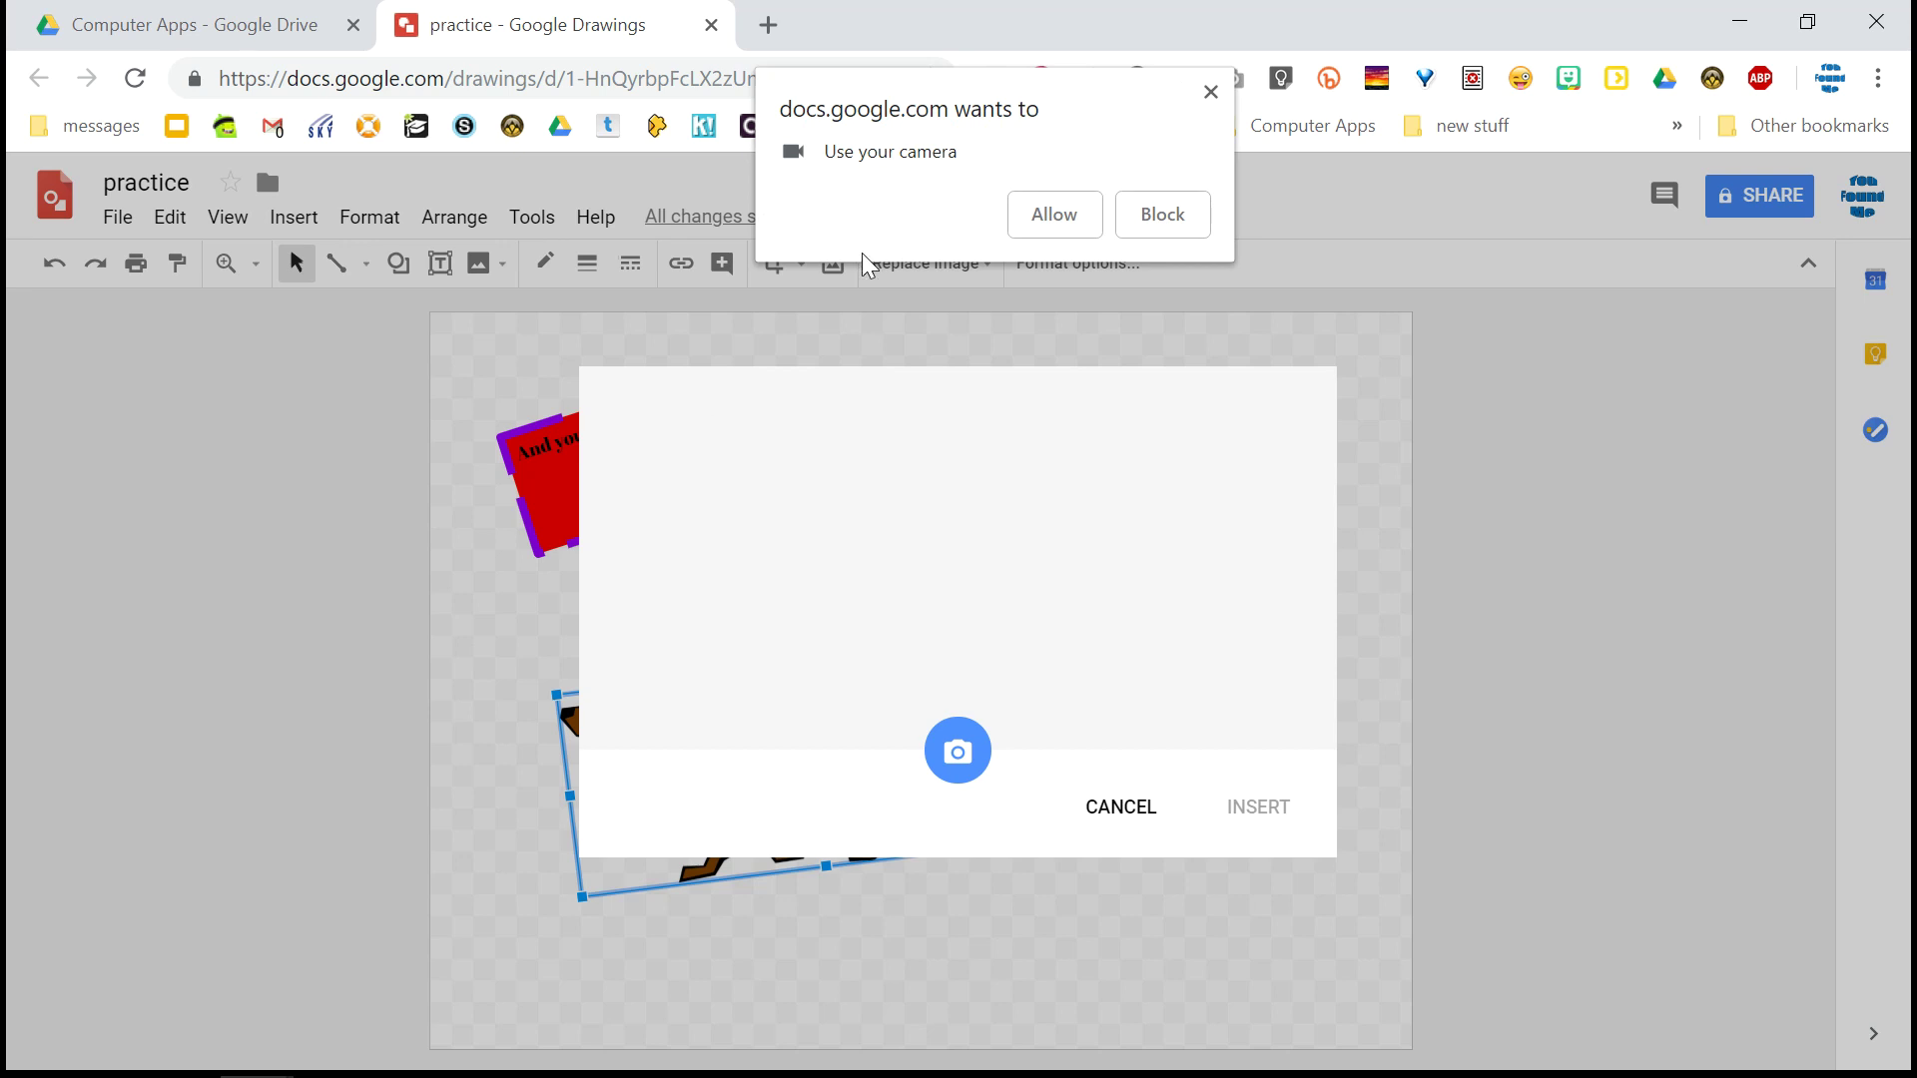
left_click(1052, 231)
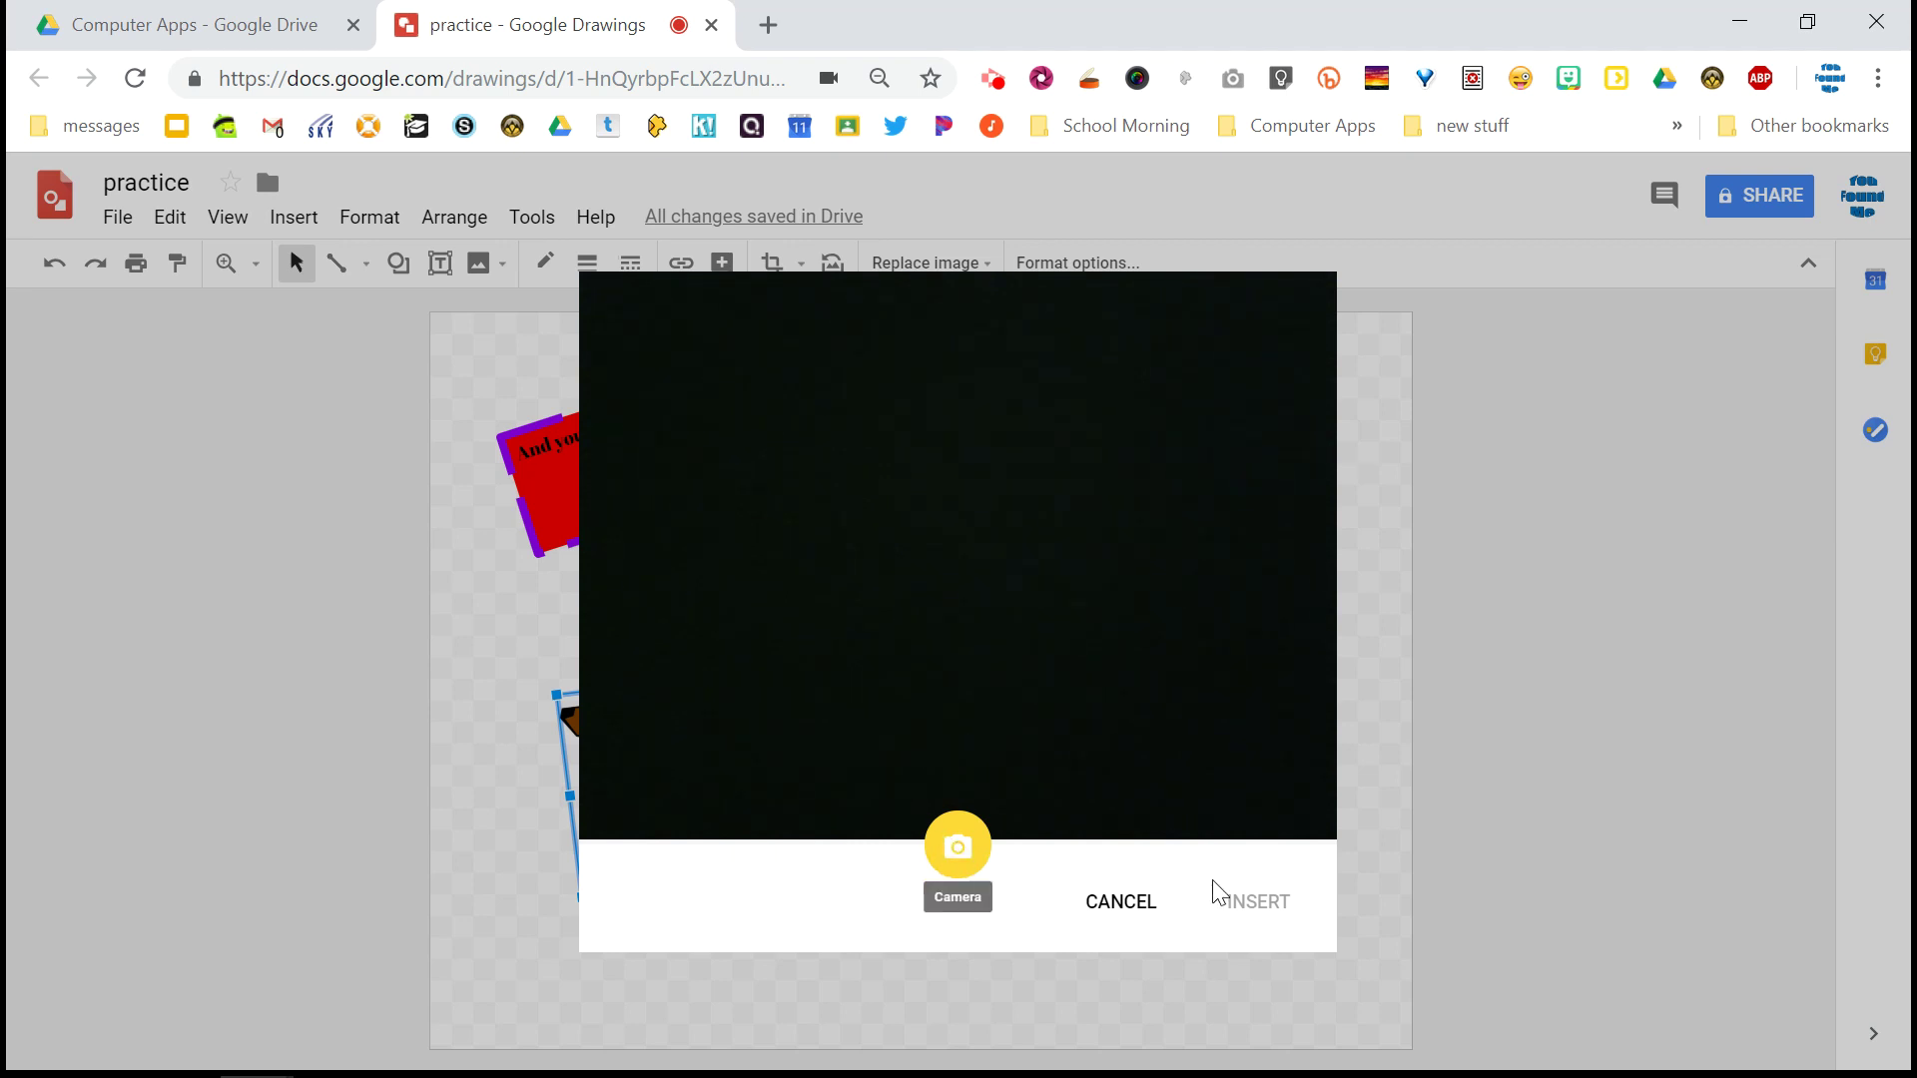
left_click(1139, 905)
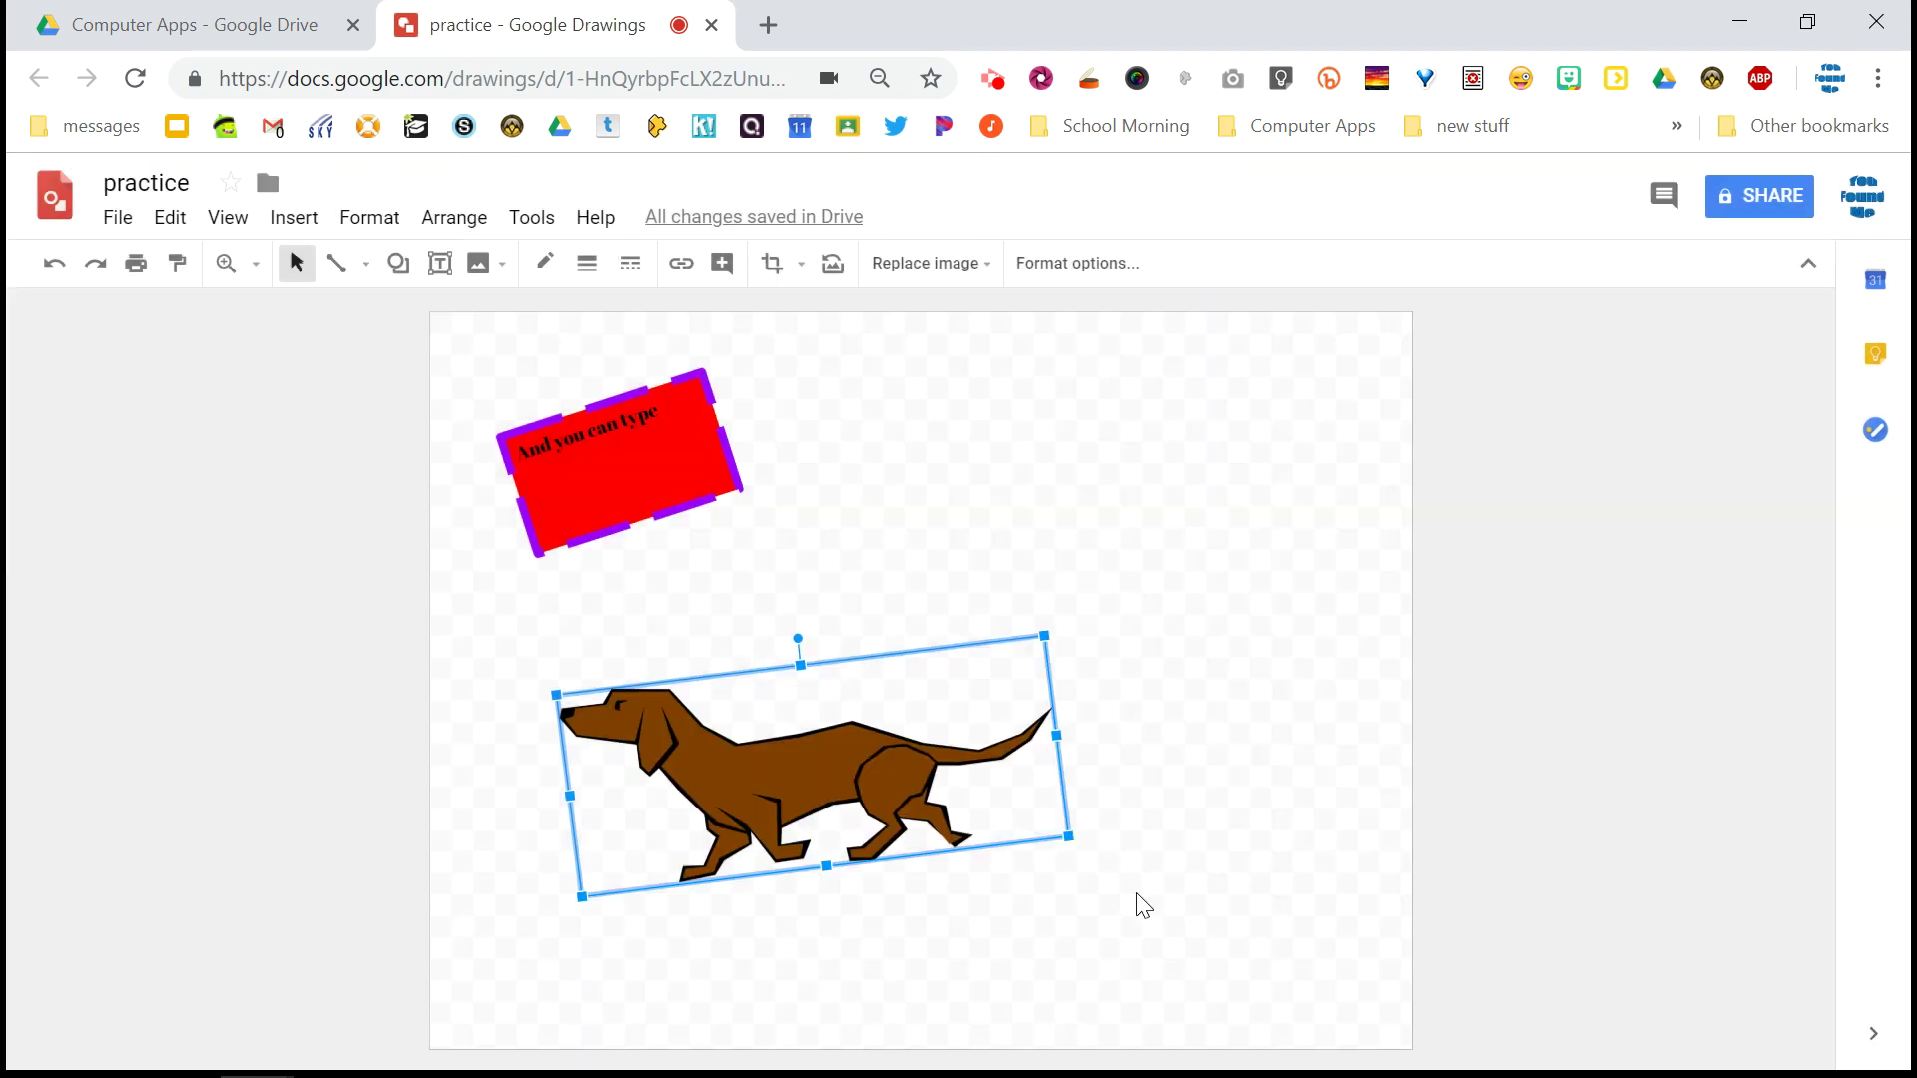
left_click(990, 502)
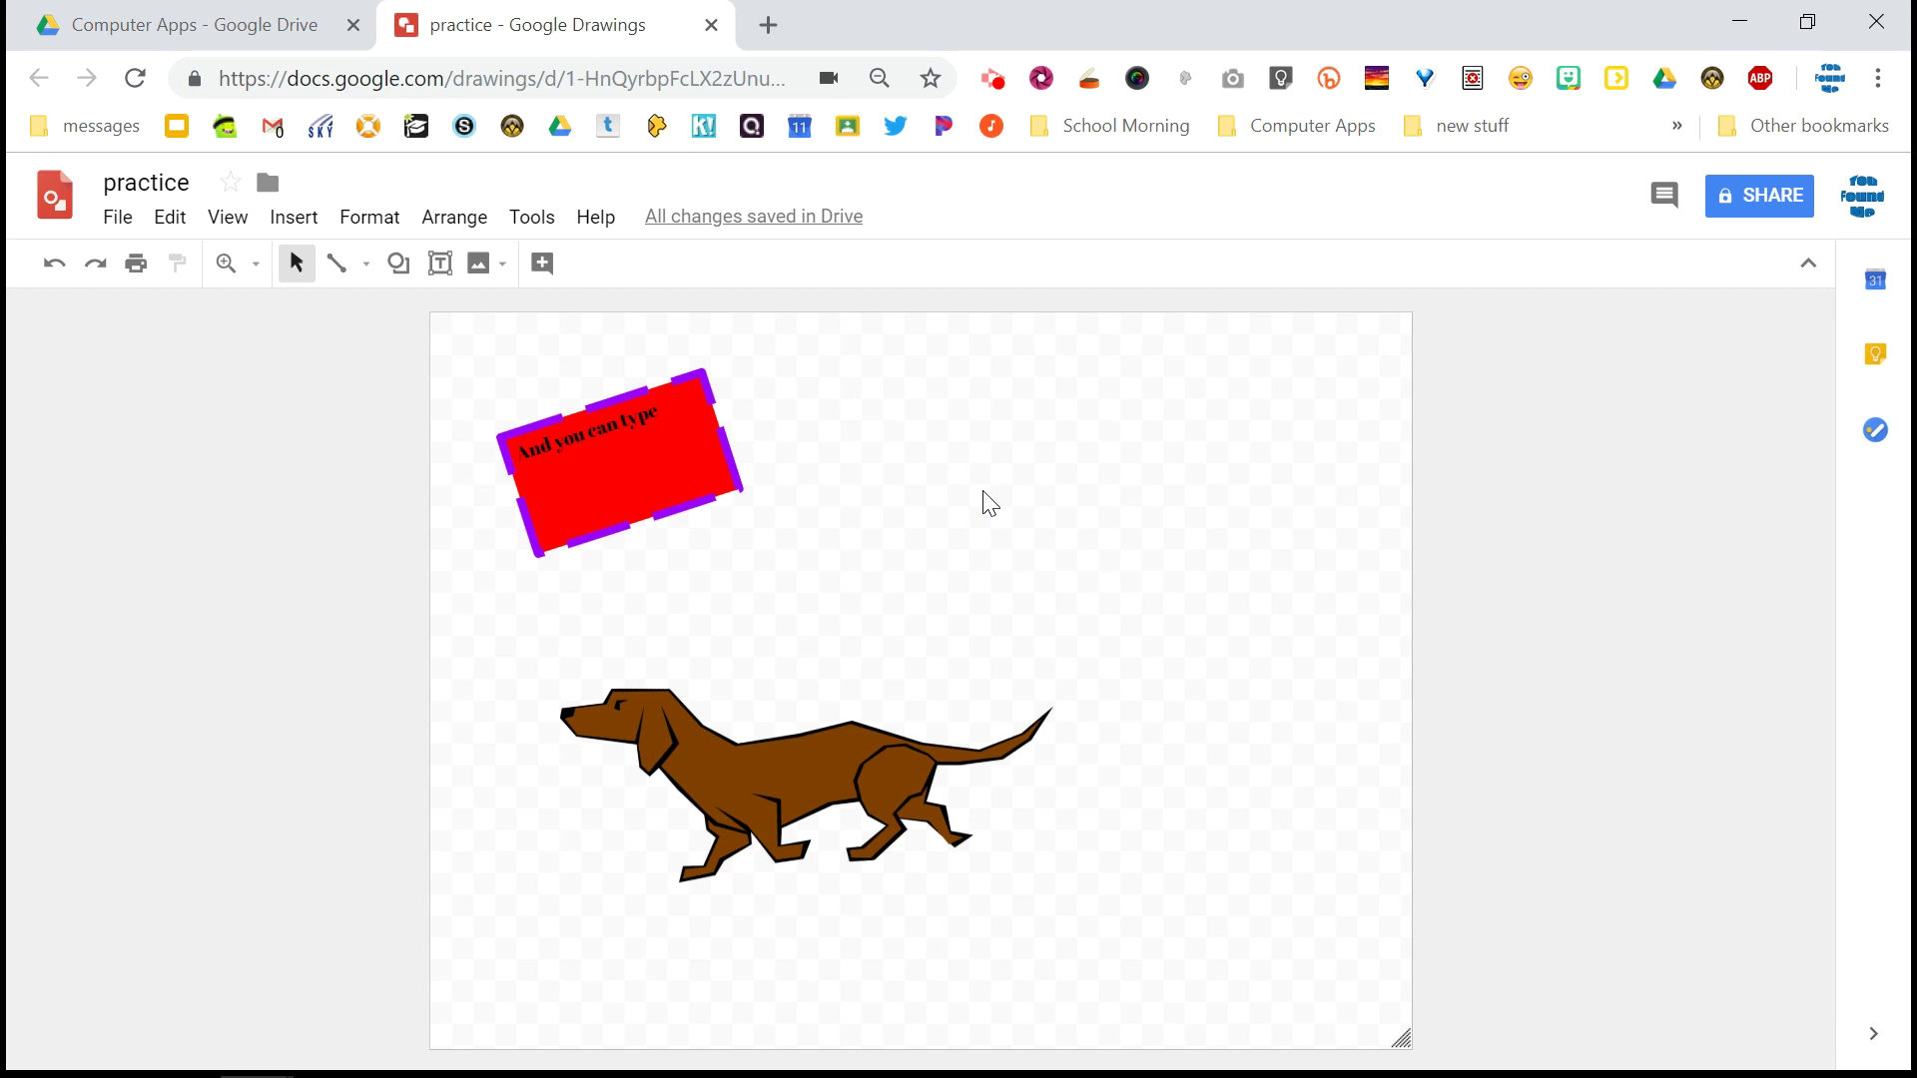
left_click(302, 218)
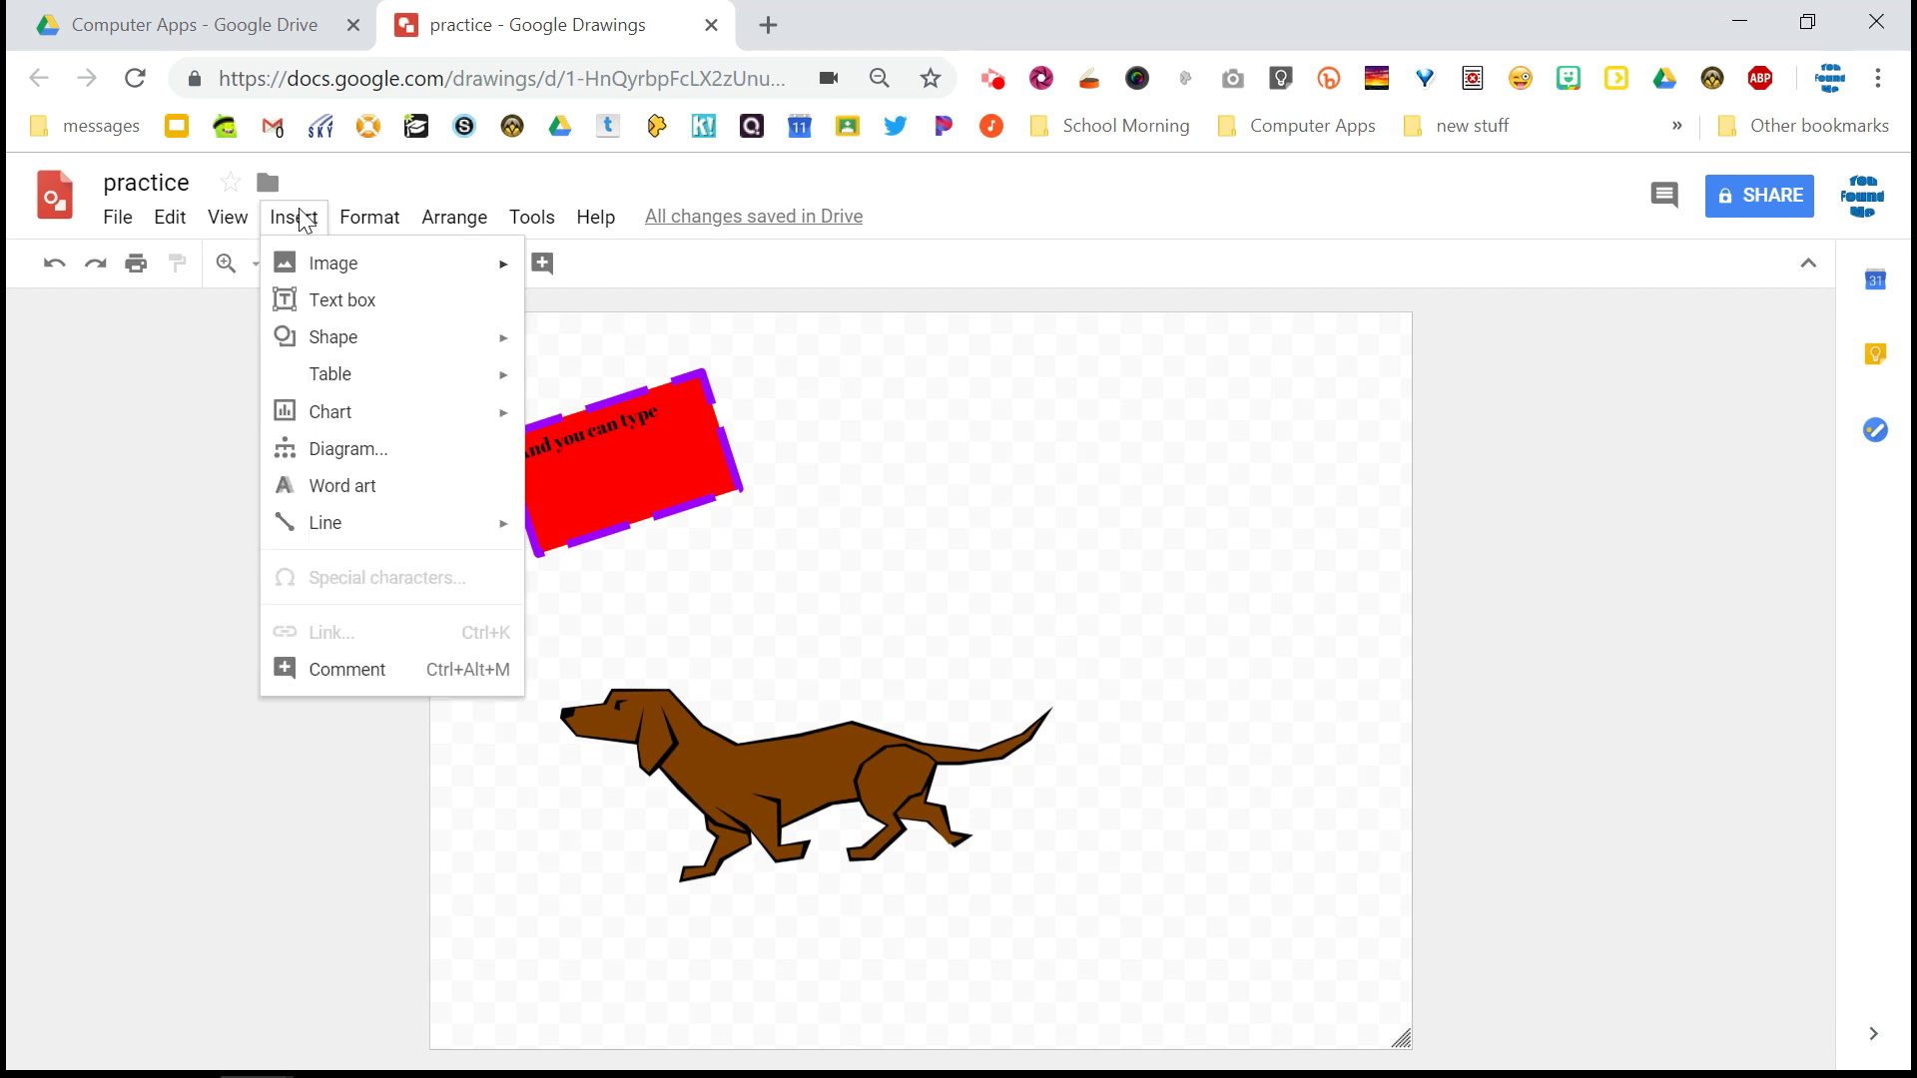
Insert word art 'not a text box', resize it and place it beside the red box
left_click(386, 496)
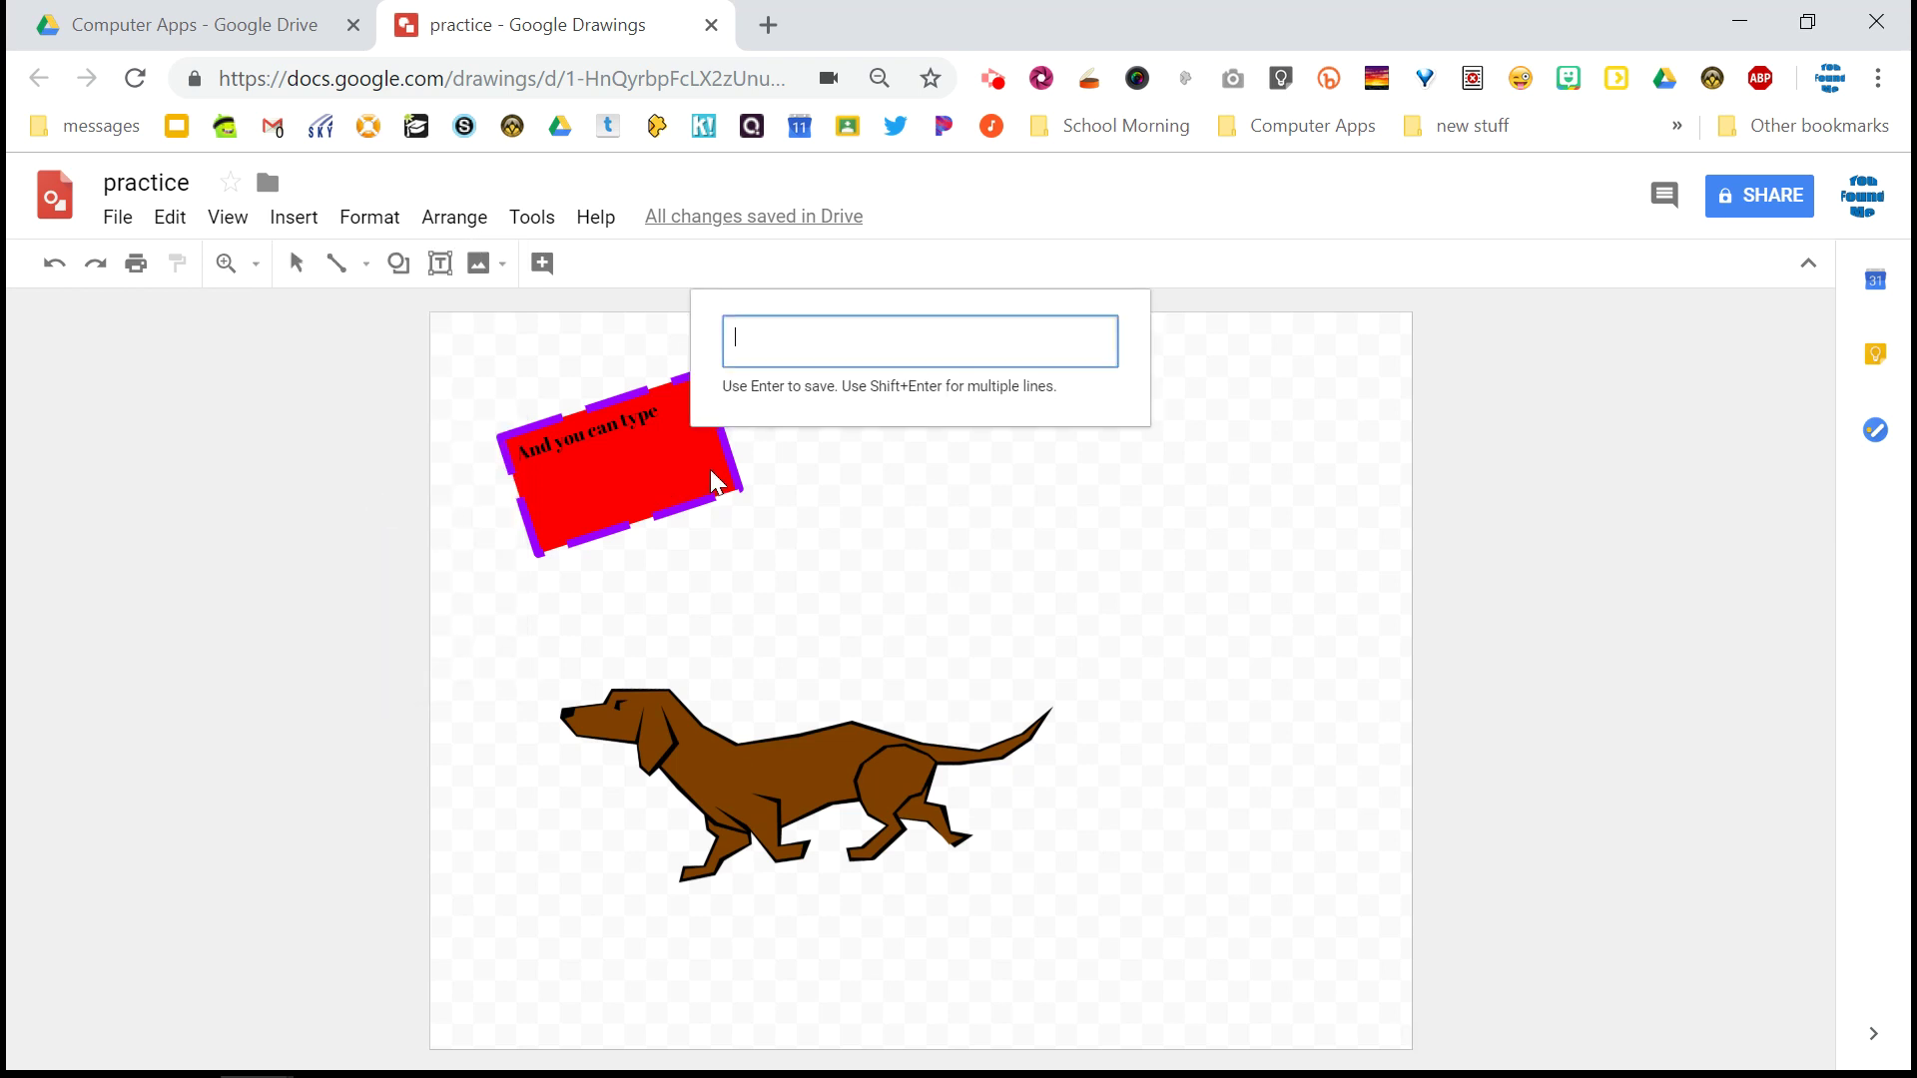
type("not a te")
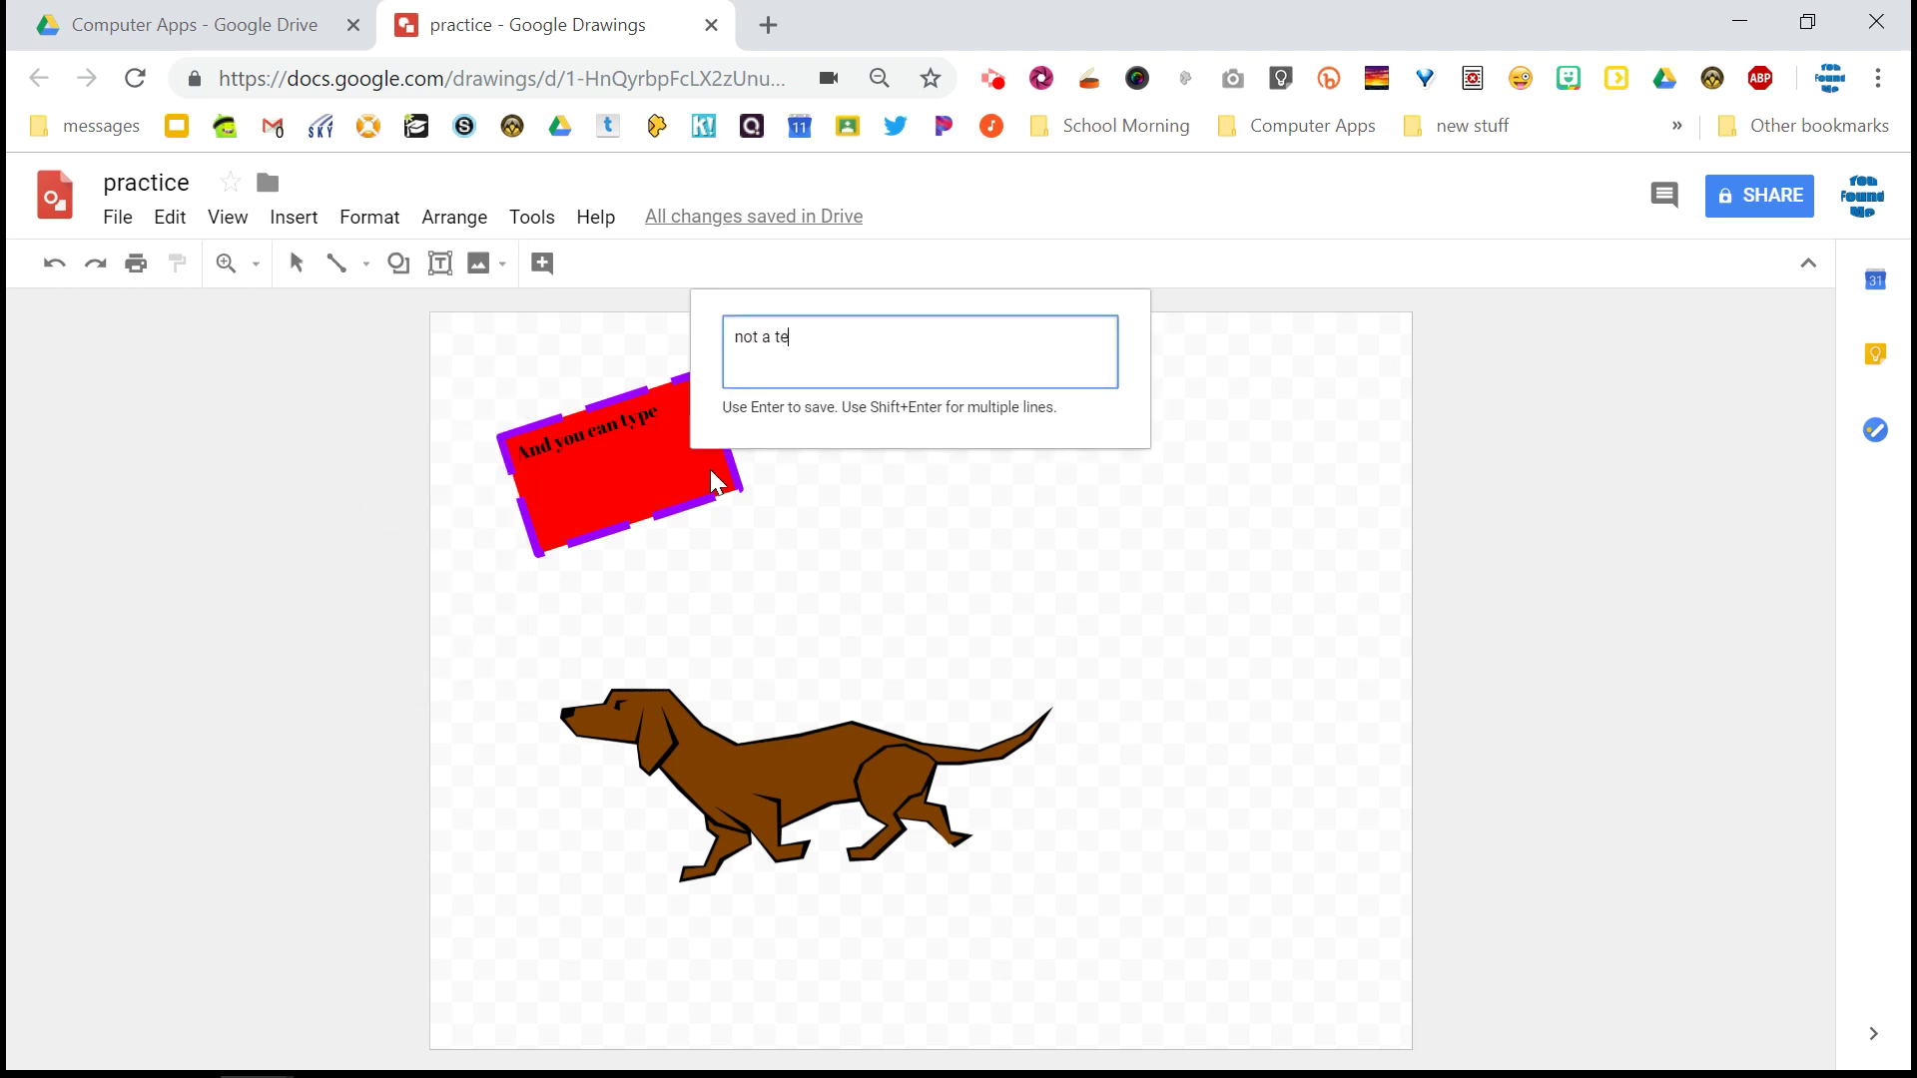
type("xt box")
key("Return")
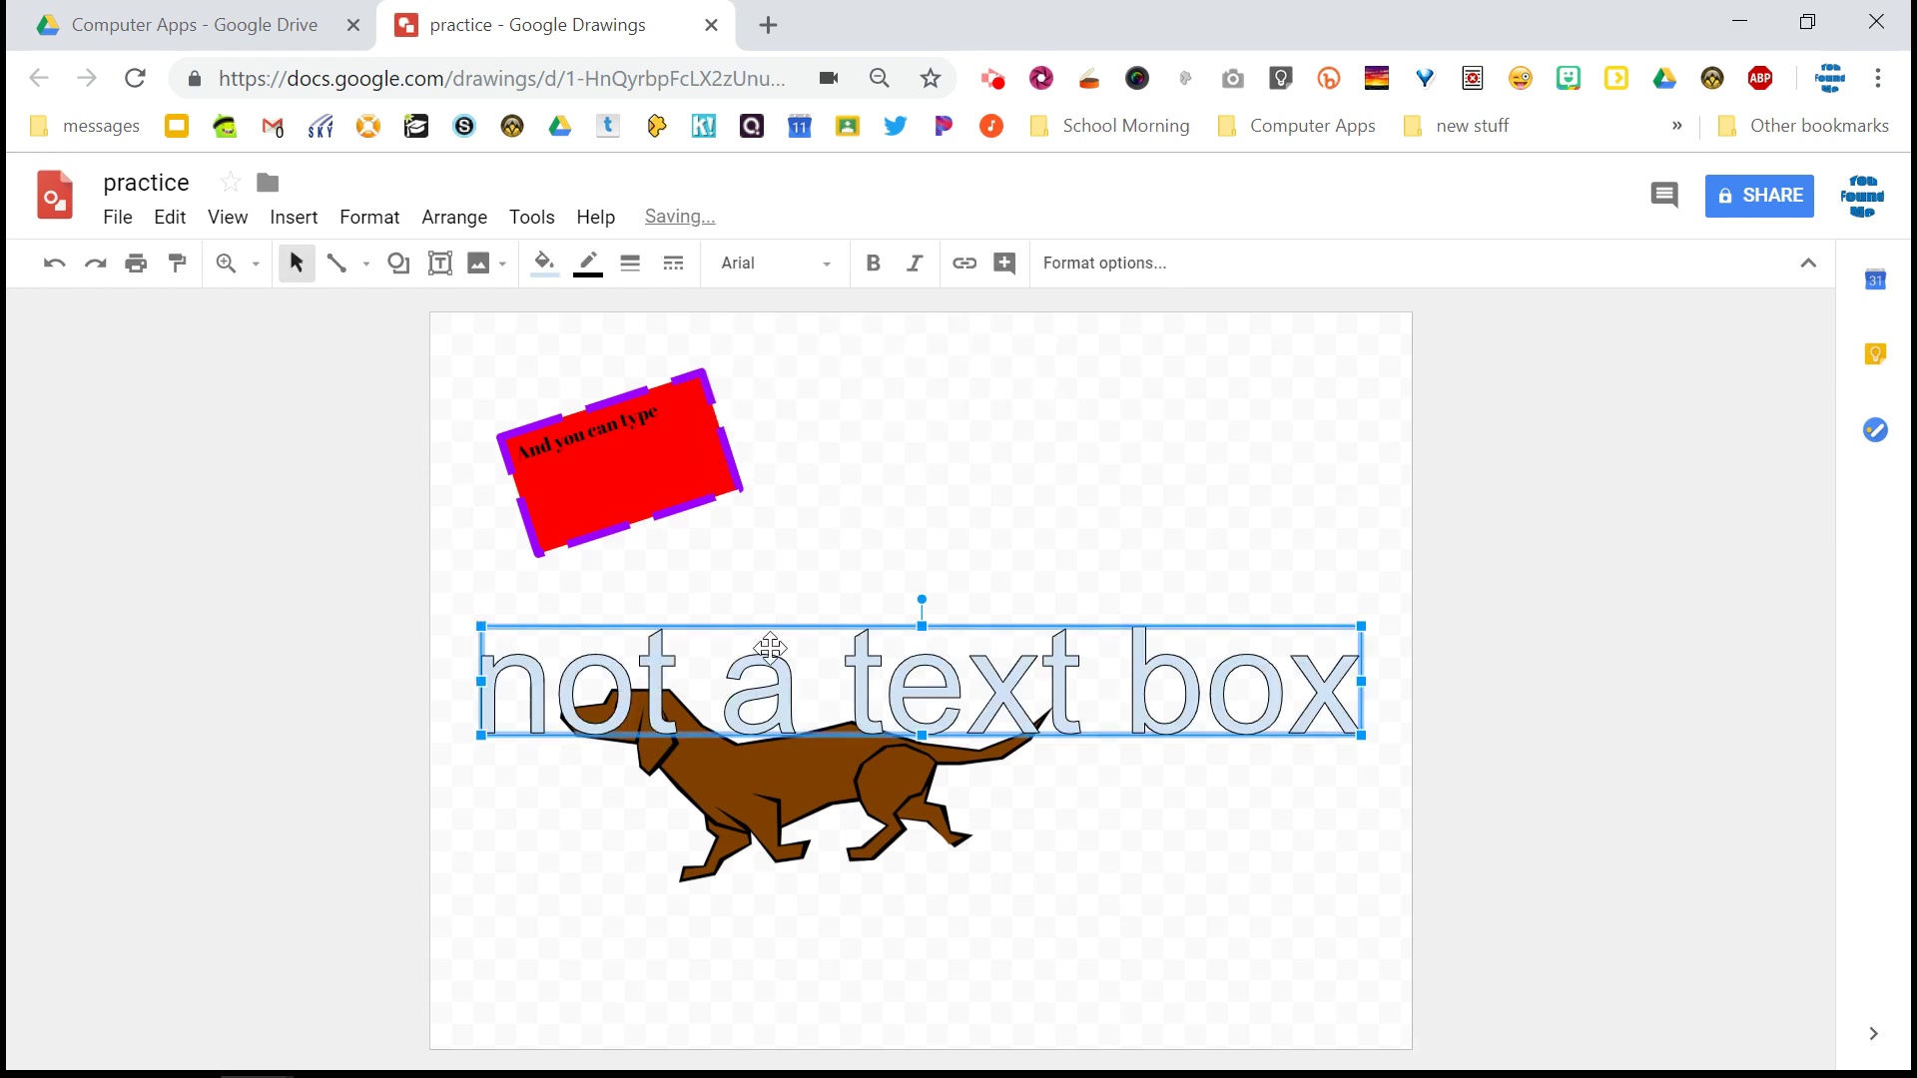
left_click_drag(481, 627, 626, 591)
left_click_drag(852, 677, 905, 521)
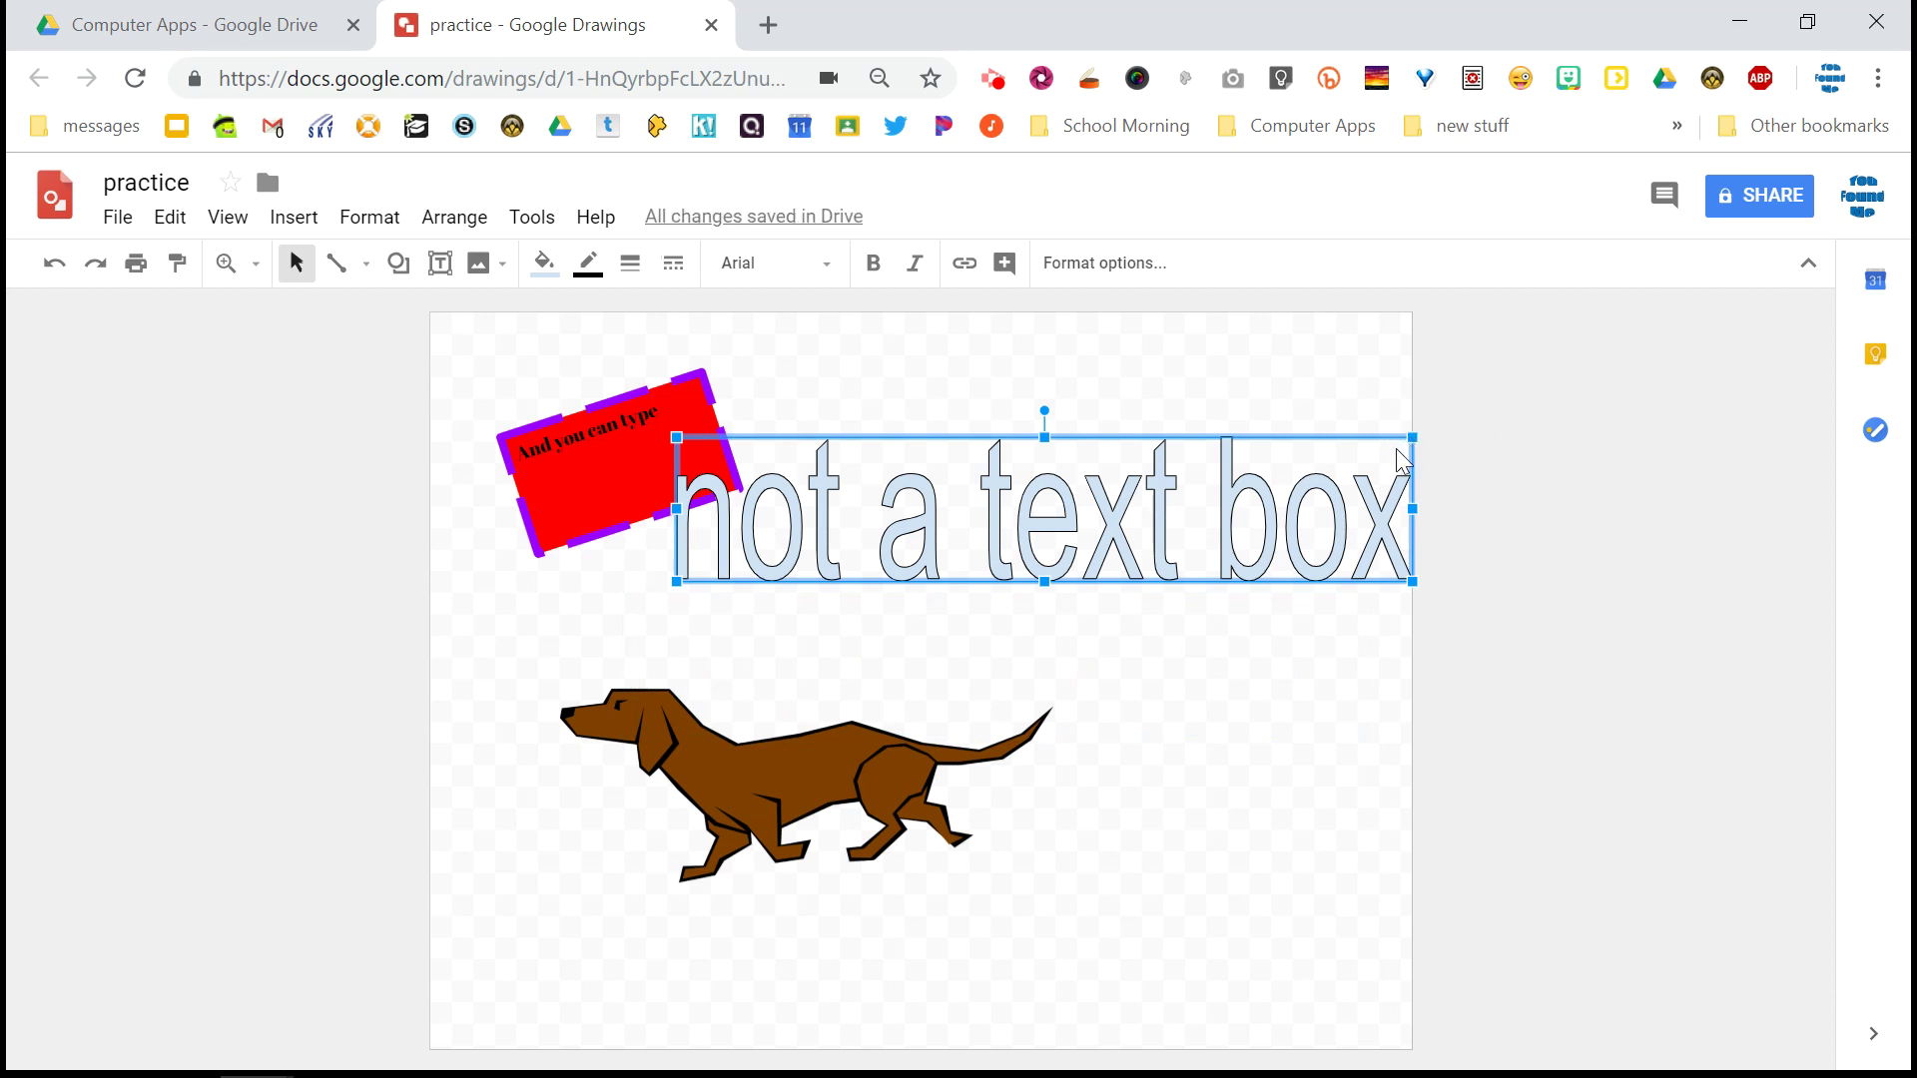
left_click_drag(1414, 440, 1313, 428)
left_click_drag(1105, 496, 1155, 565)
Style the word art in Bungee Inline with cyan fill and a 4px orange outline
left_click(799, 266)
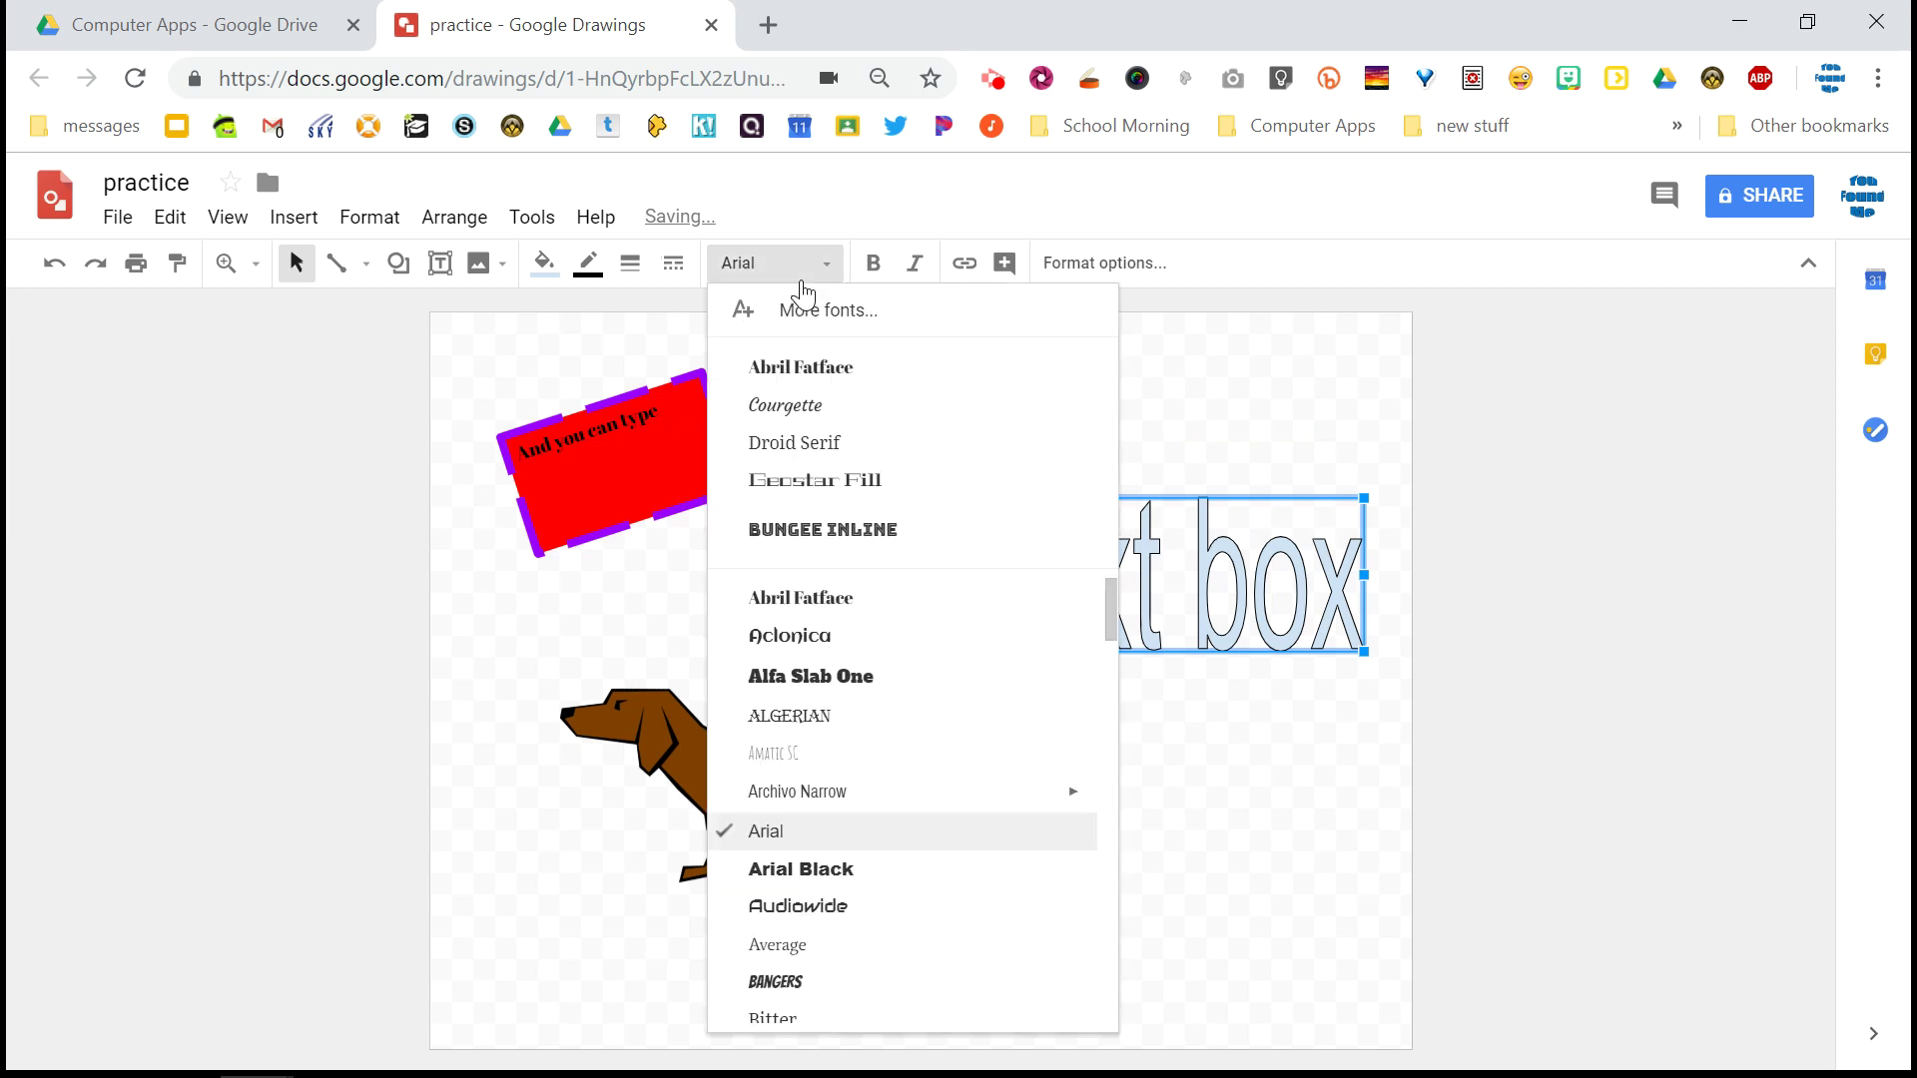
left_click(821, 530)
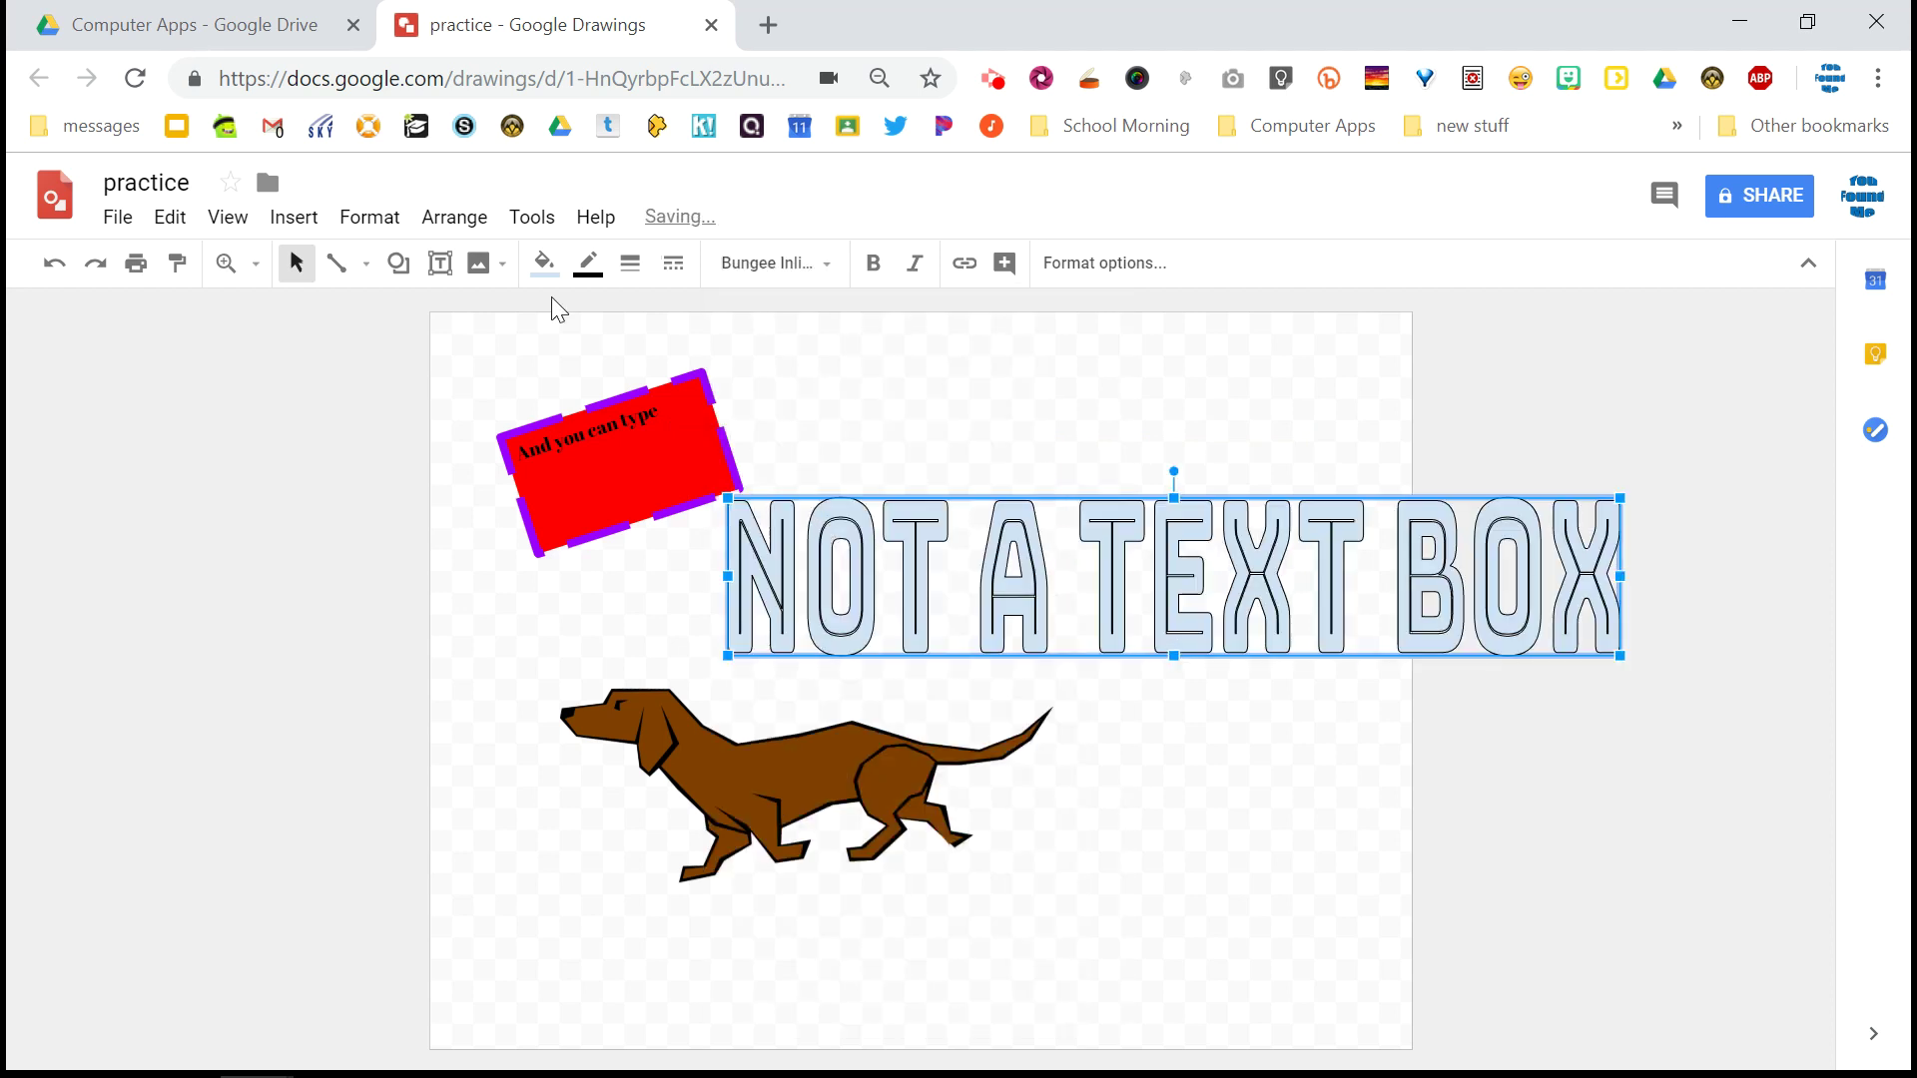
left_click(544, 266)
left_click(679, 432)
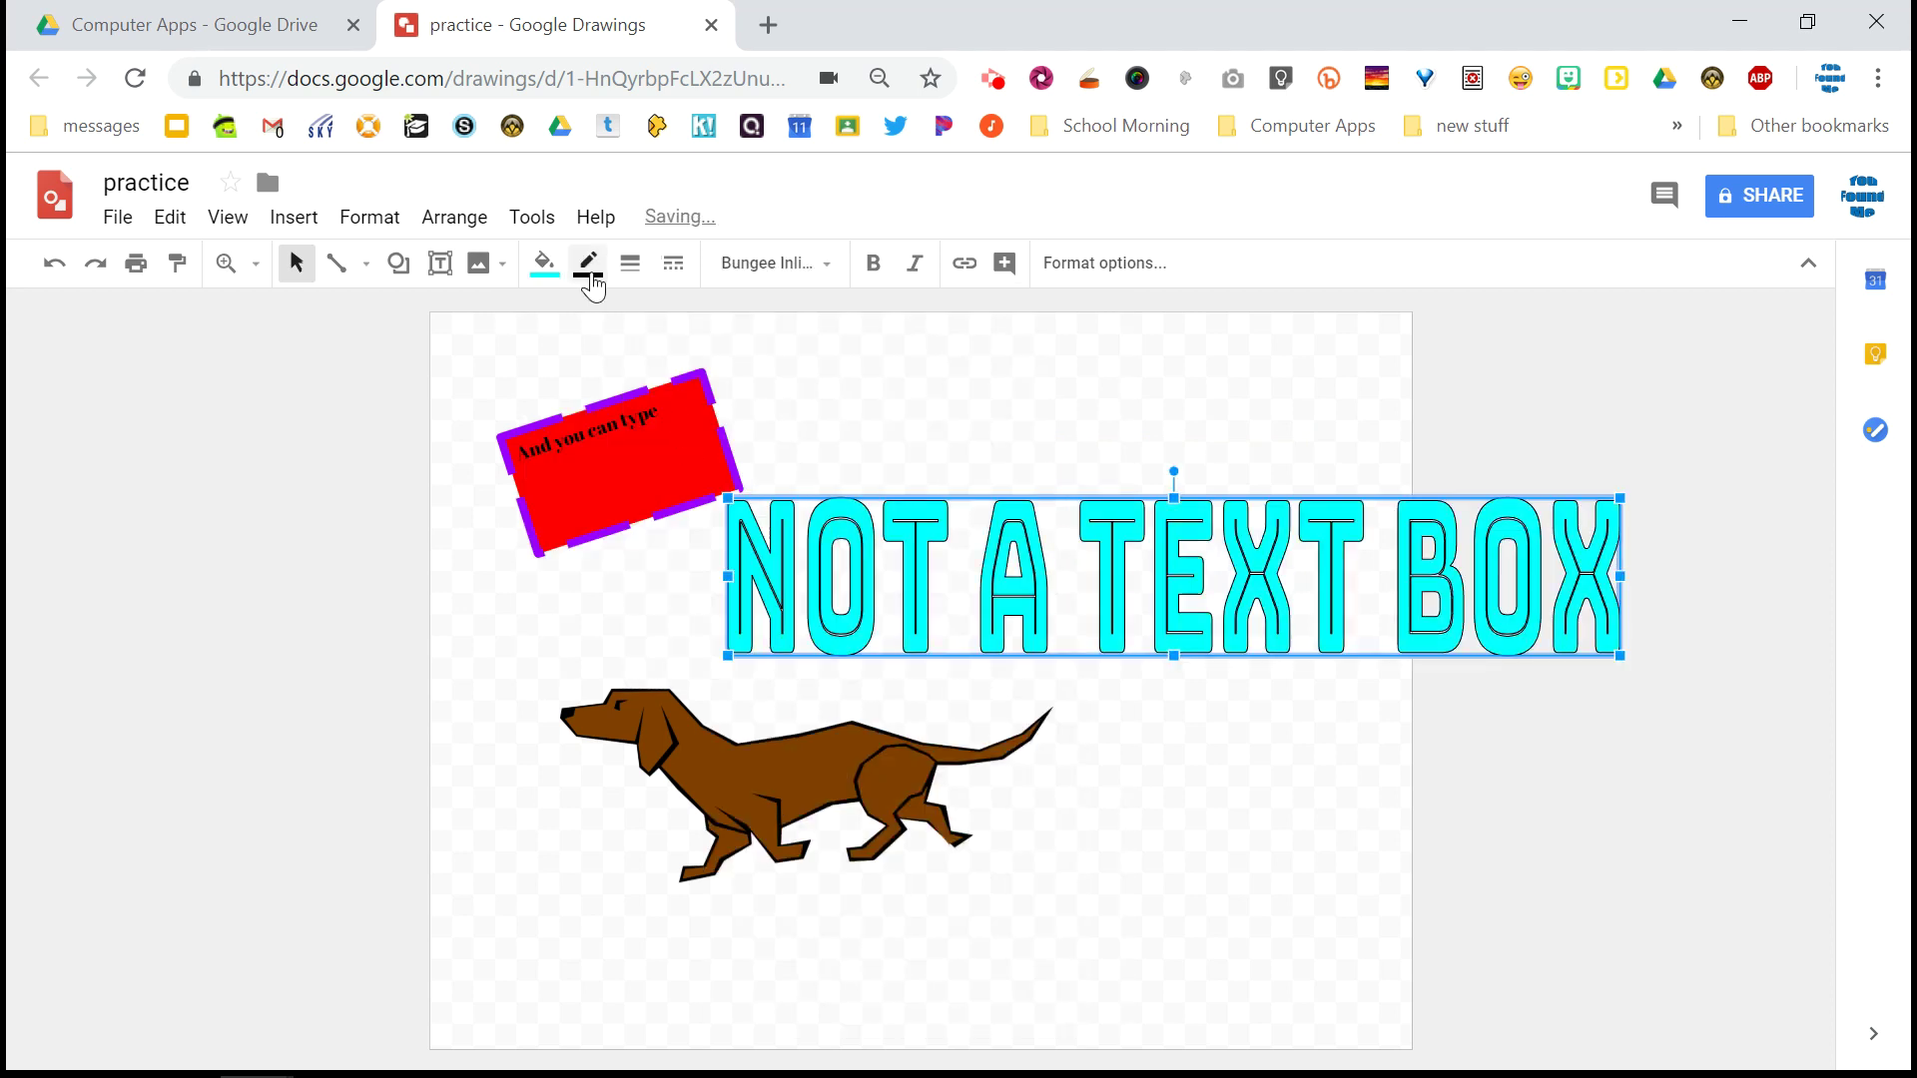
left_click(590, 276)
left_click(649, 377)
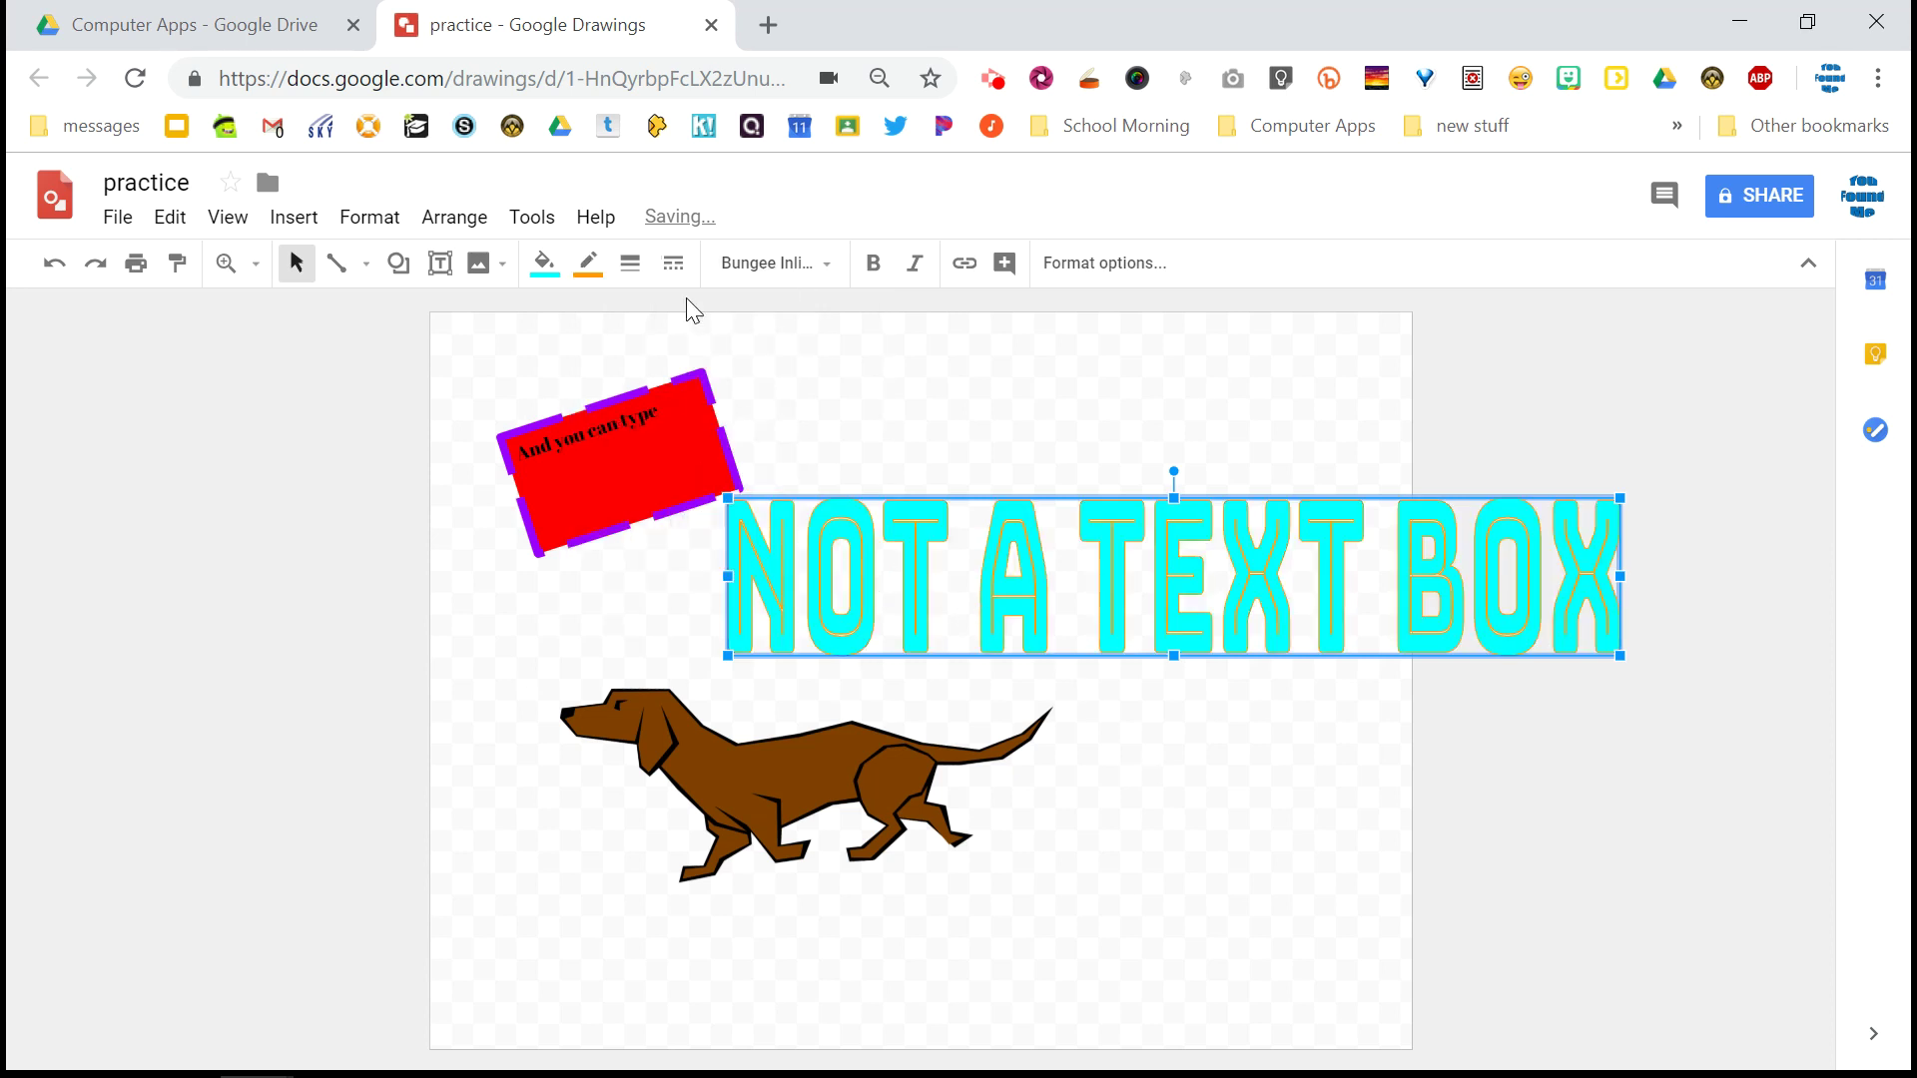
left_click(630, 264)
left_click(691, 423)
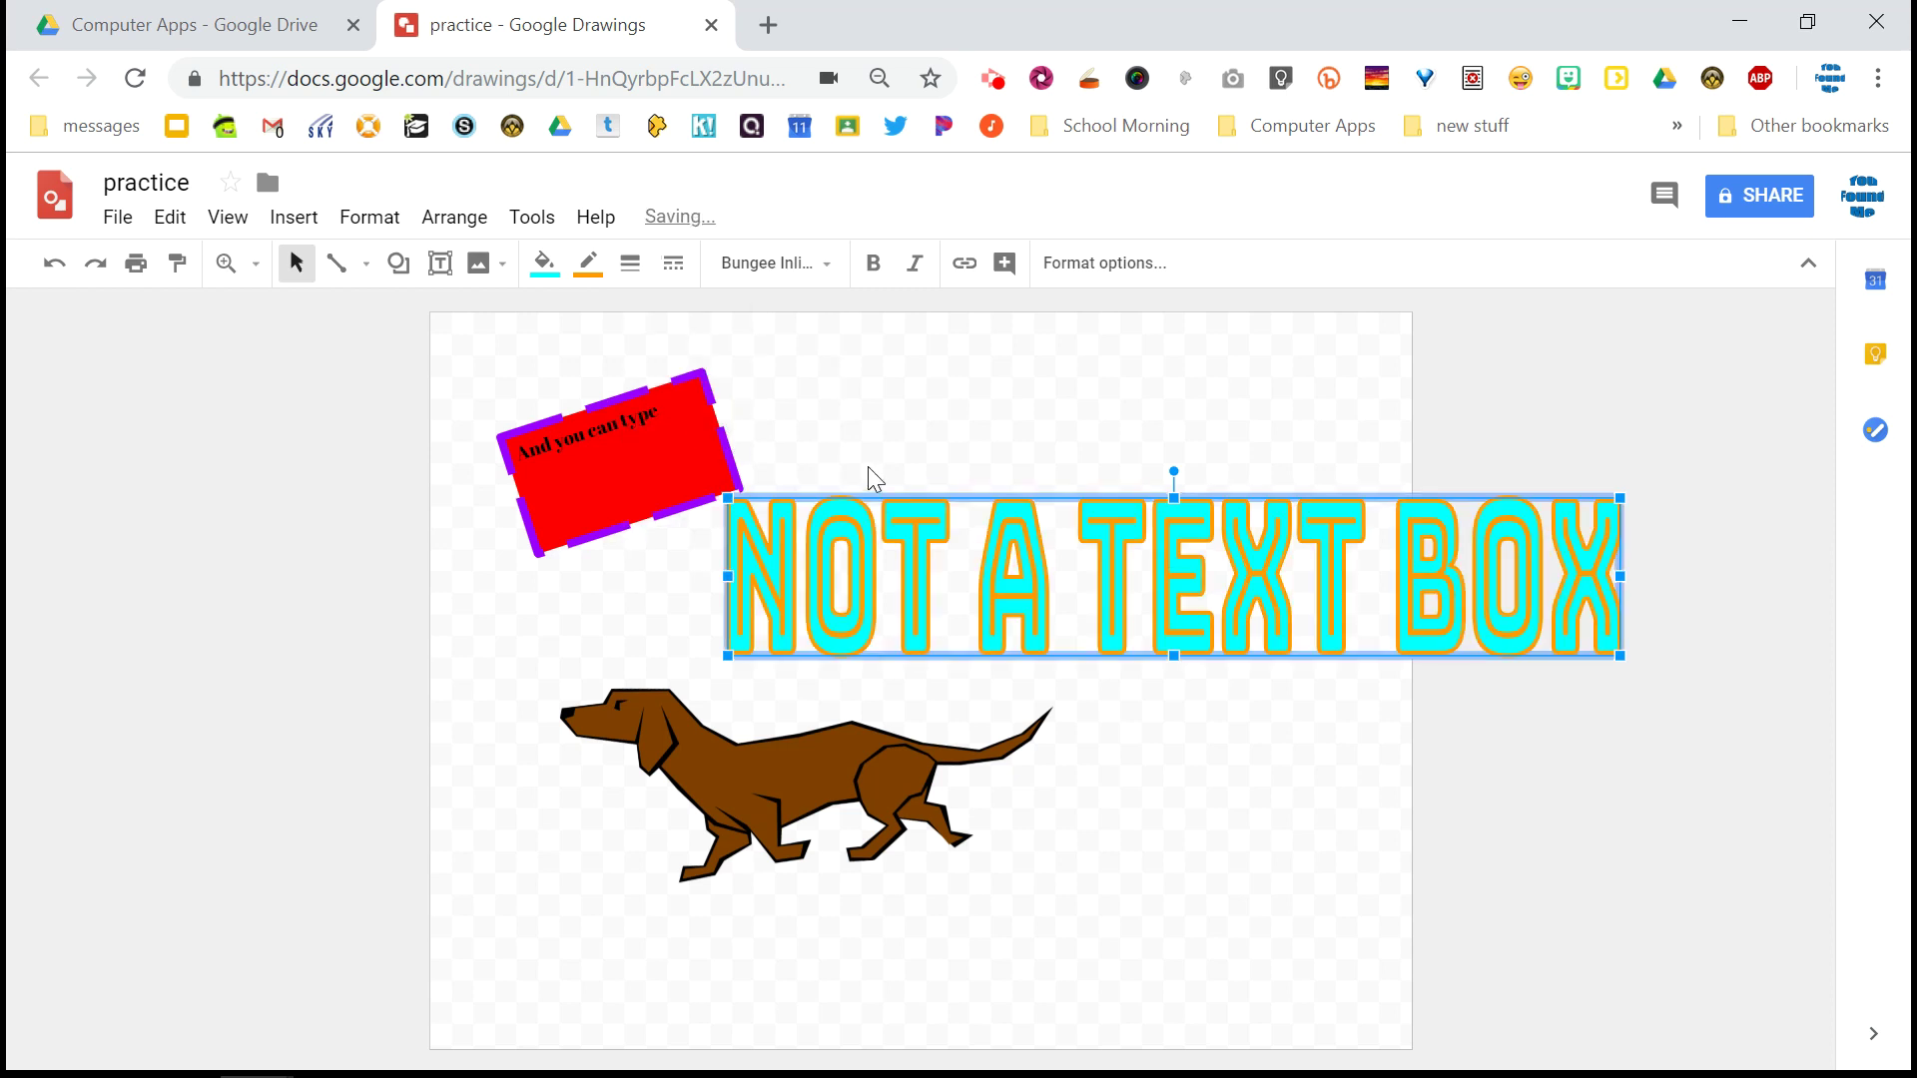
Try a drop shadow with more transparency and distance in Format options, then remove it
left_click(1143, 283)
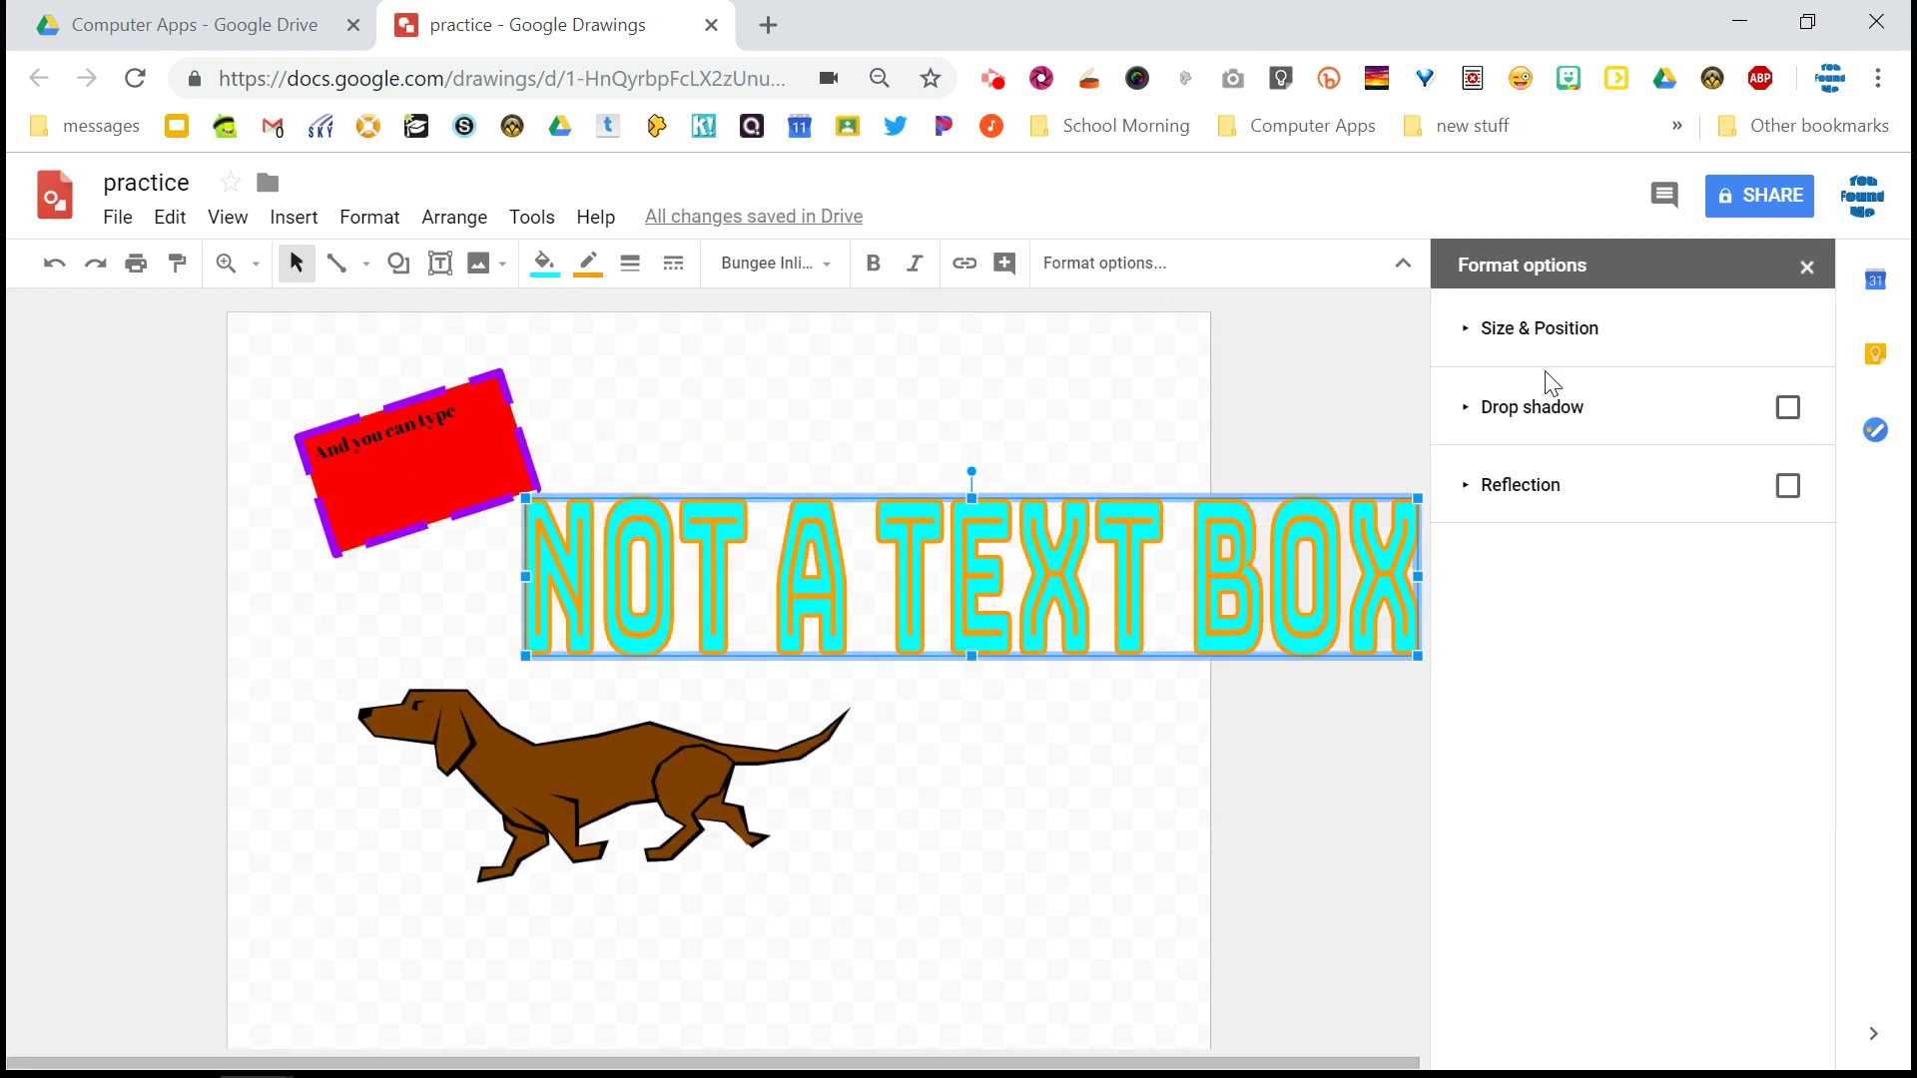
left_click(1521, 352)
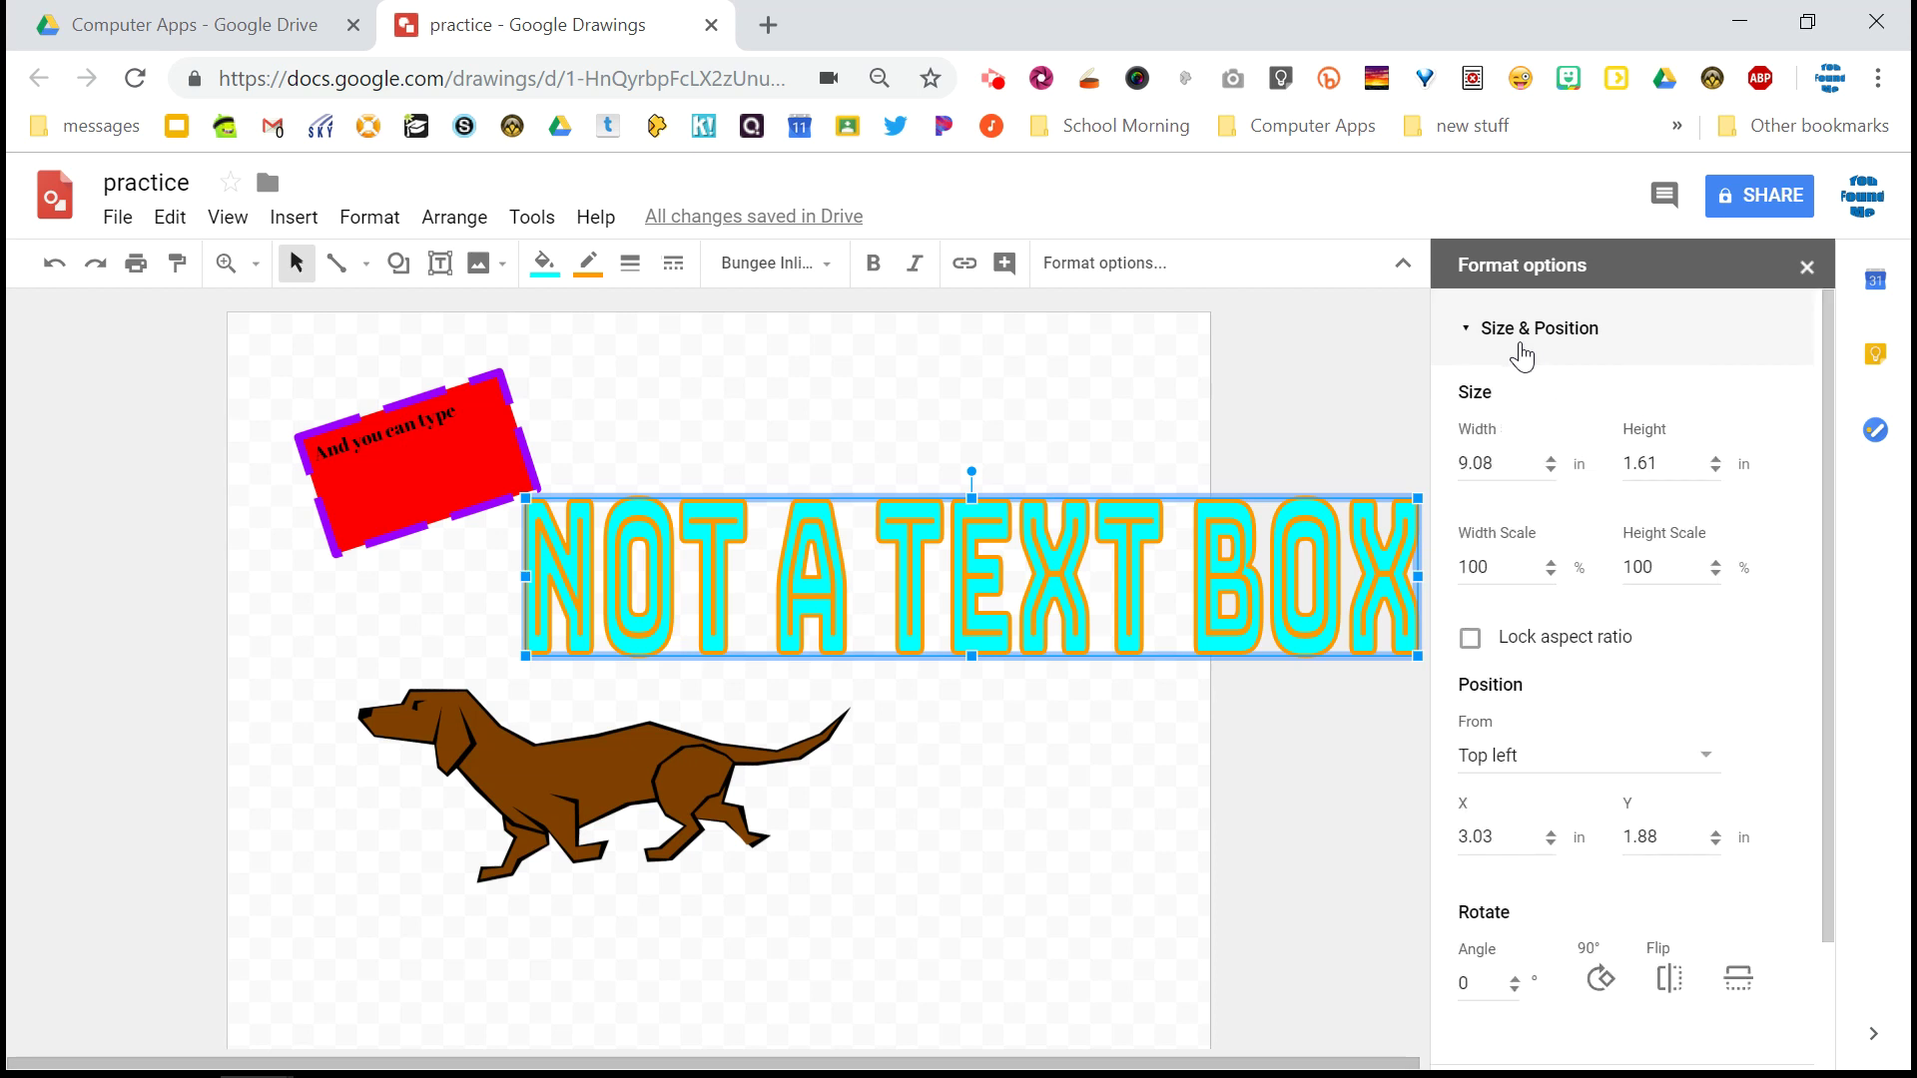
left_click(1522, 352)
left_click(1514, 409)
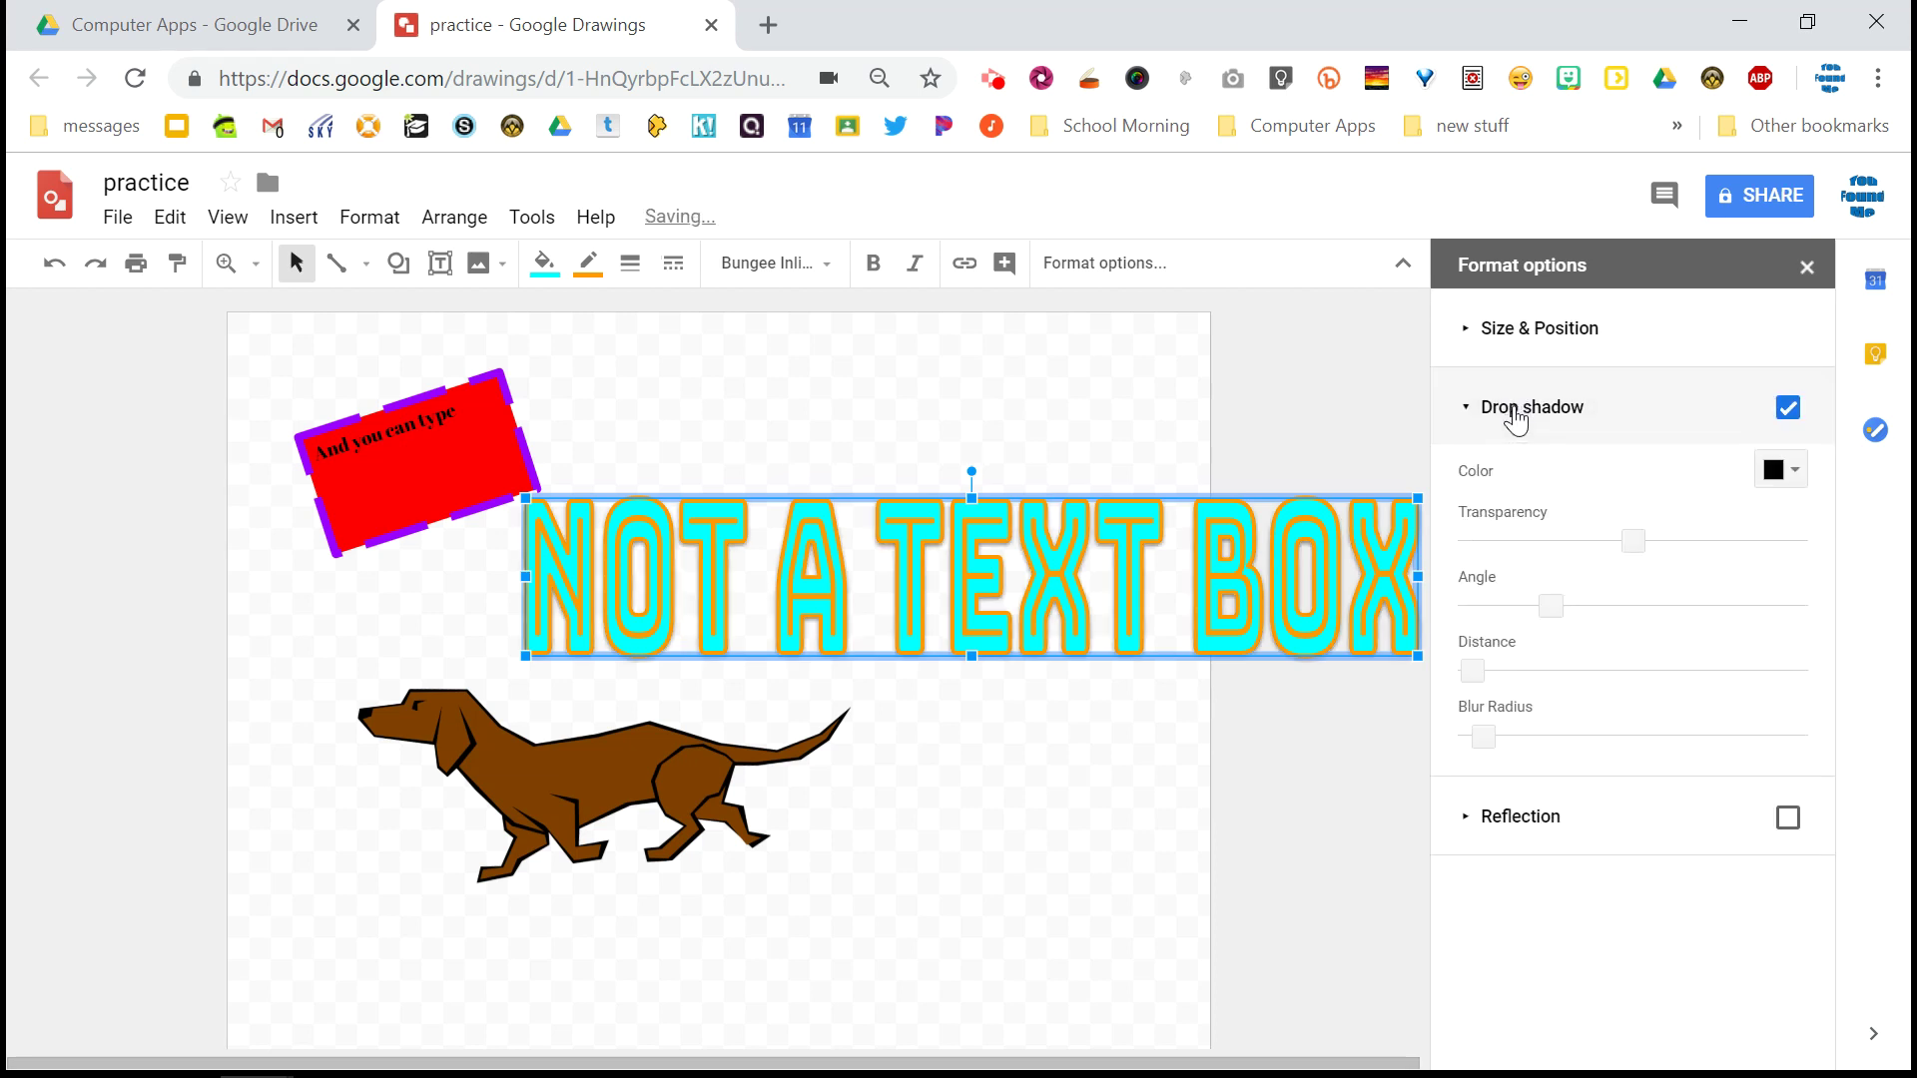
left_click_drag(1643, 539, 1644, 646)
left_click_drag(1473, 670, 1512, 669)
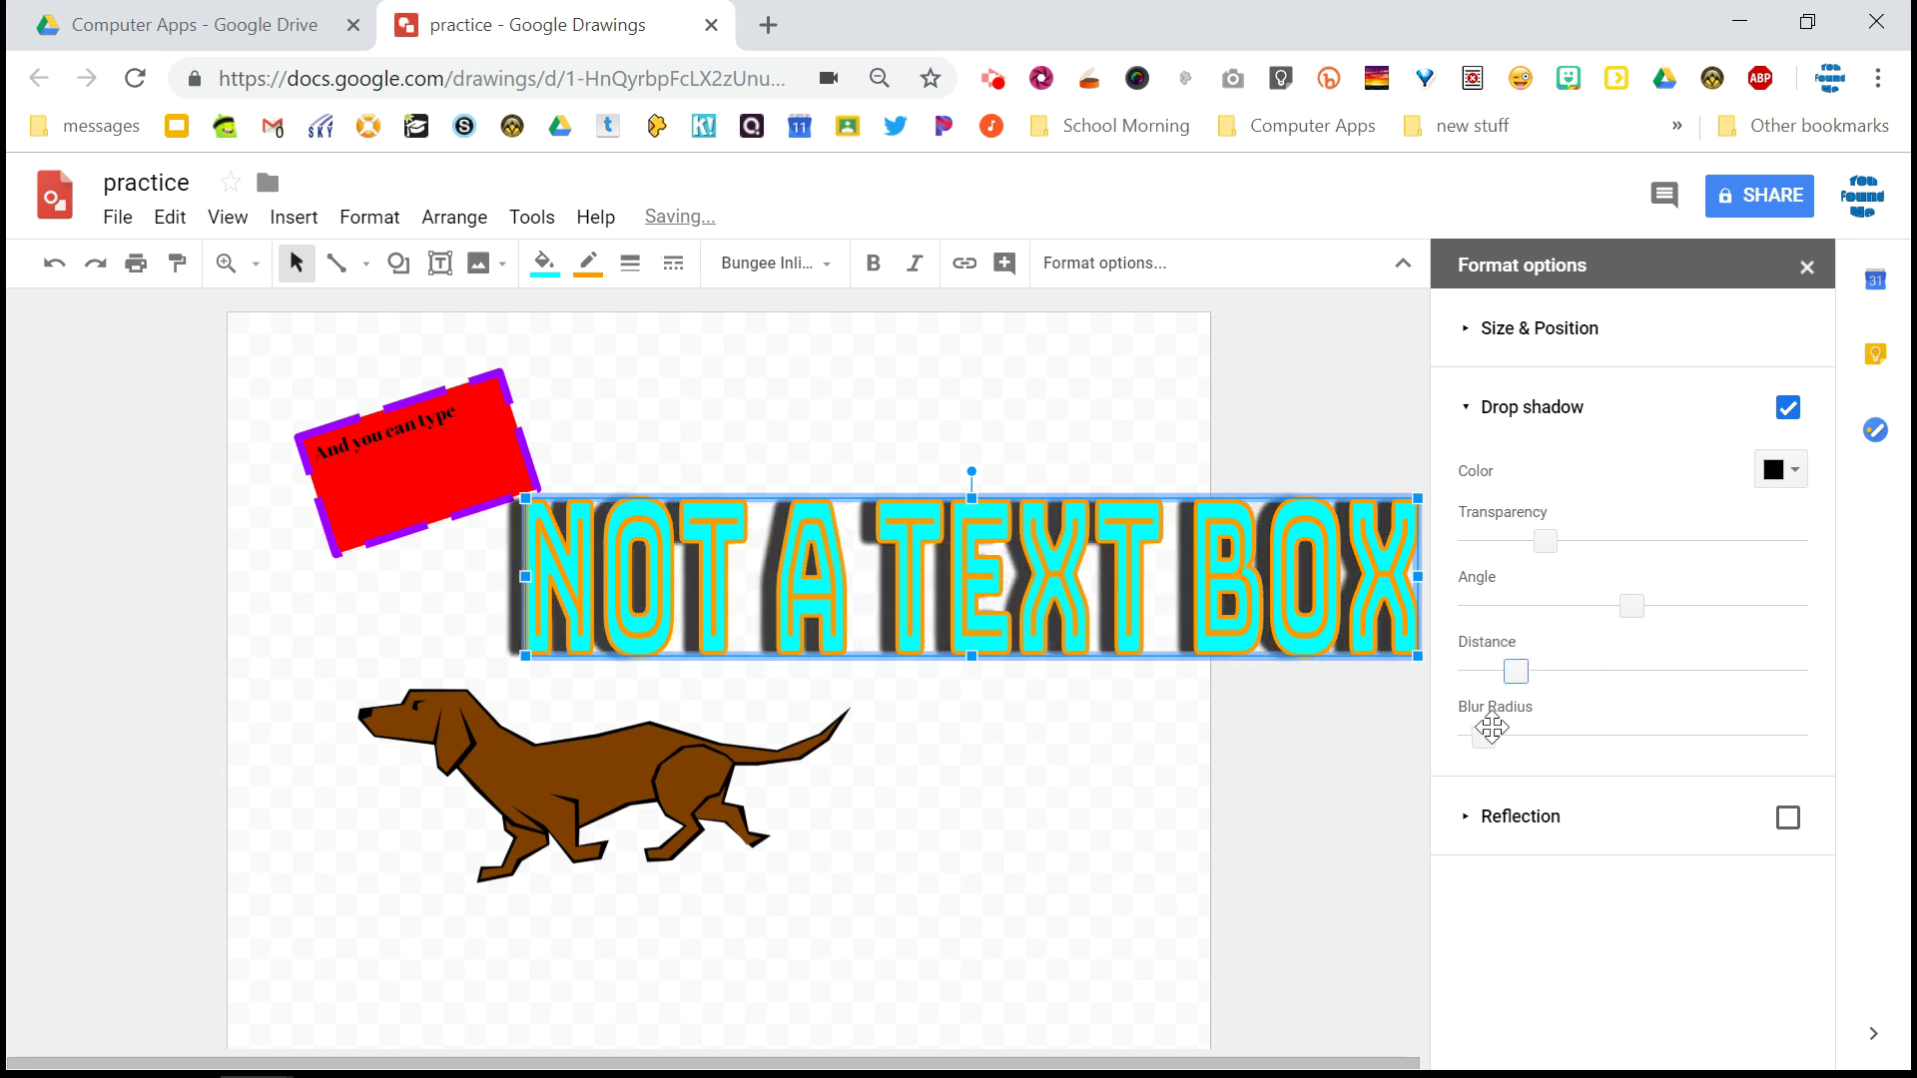
right_click(1515, 671)
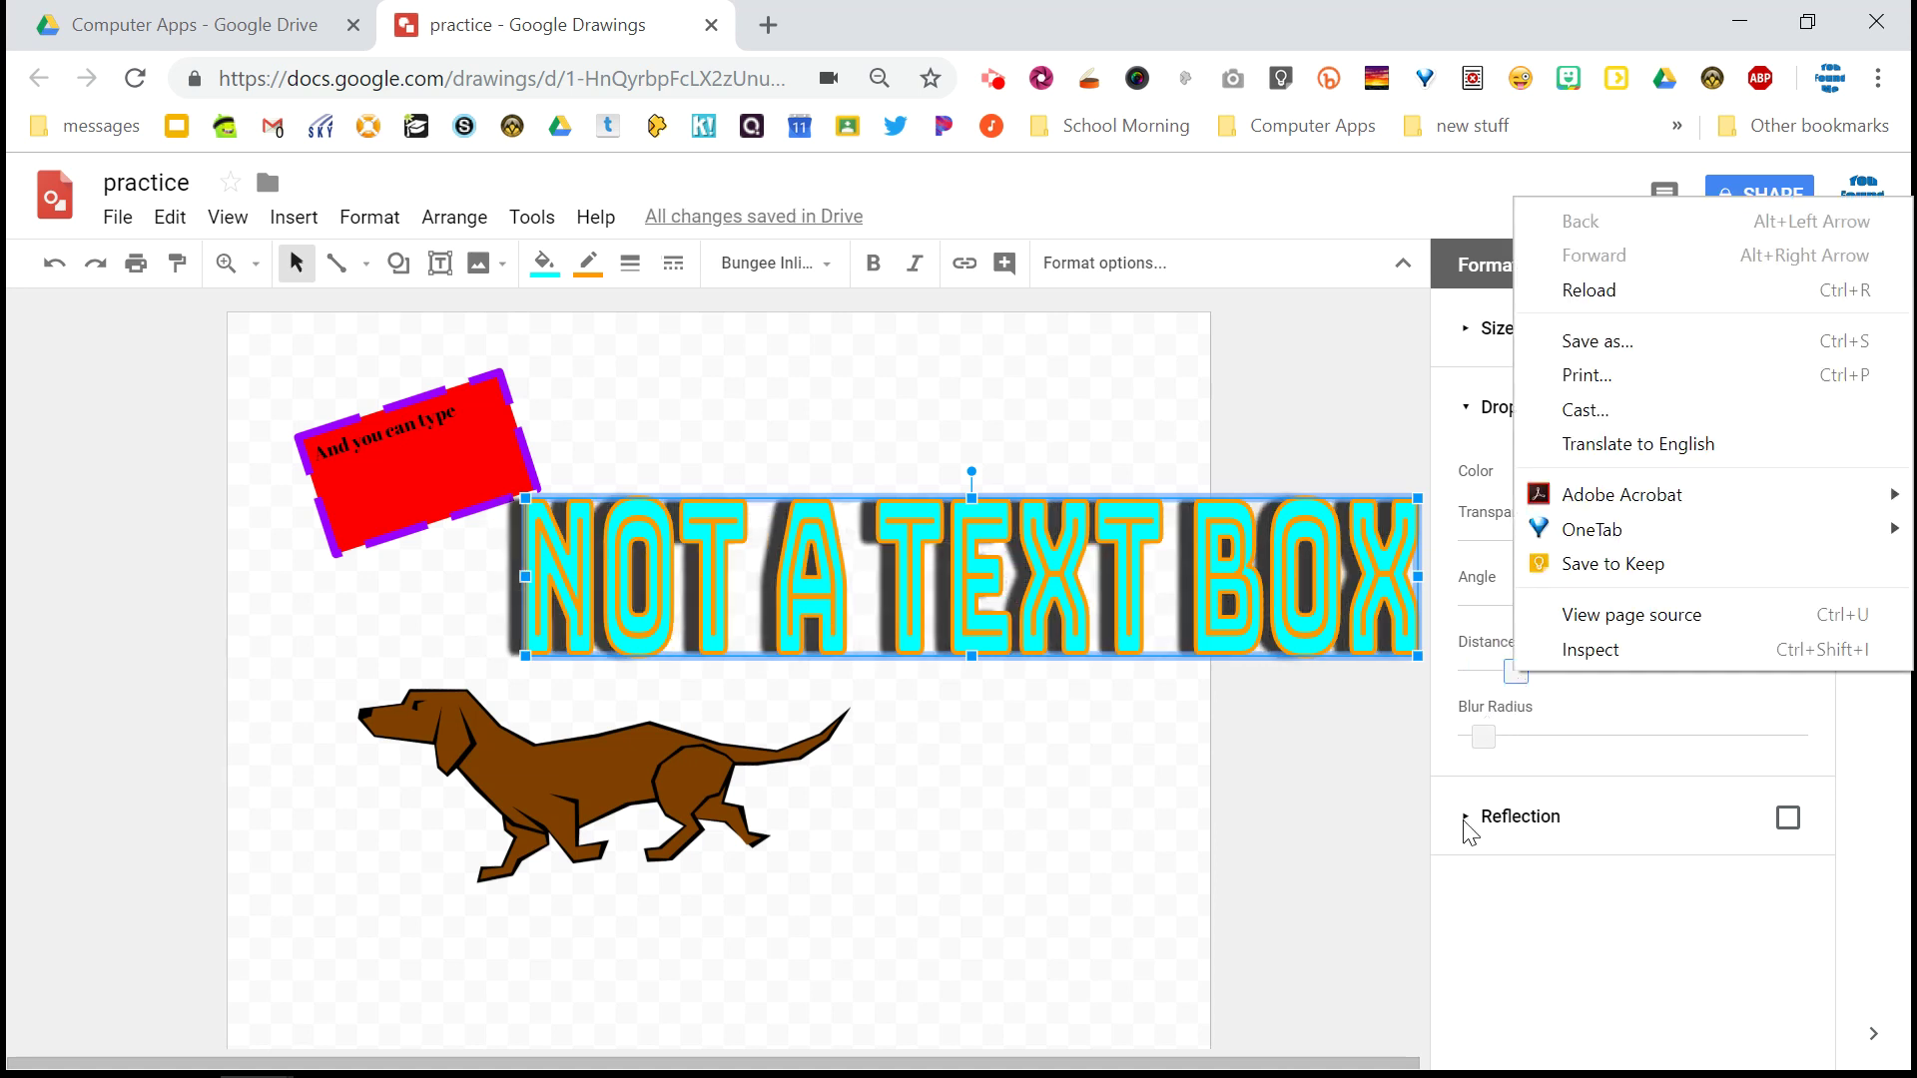
left_click(1487, 410)
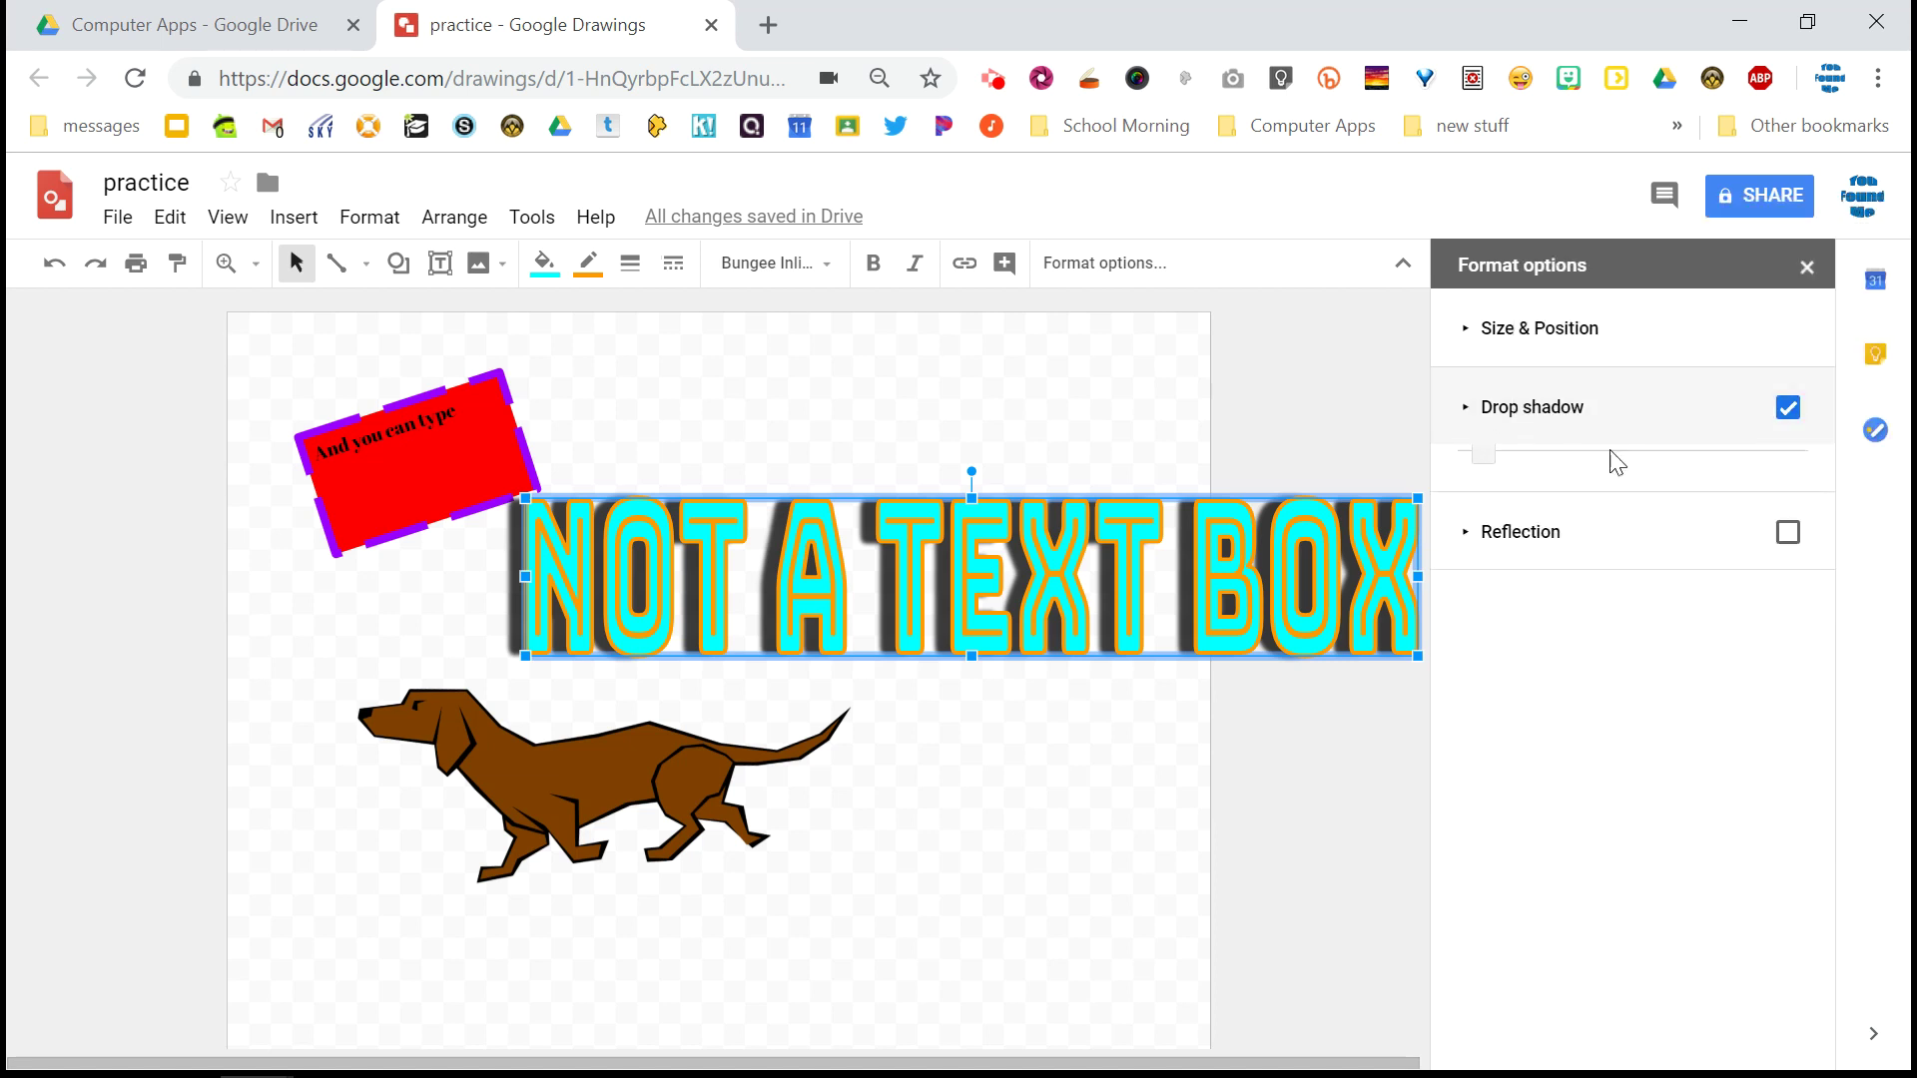
left_click(1786, 411)
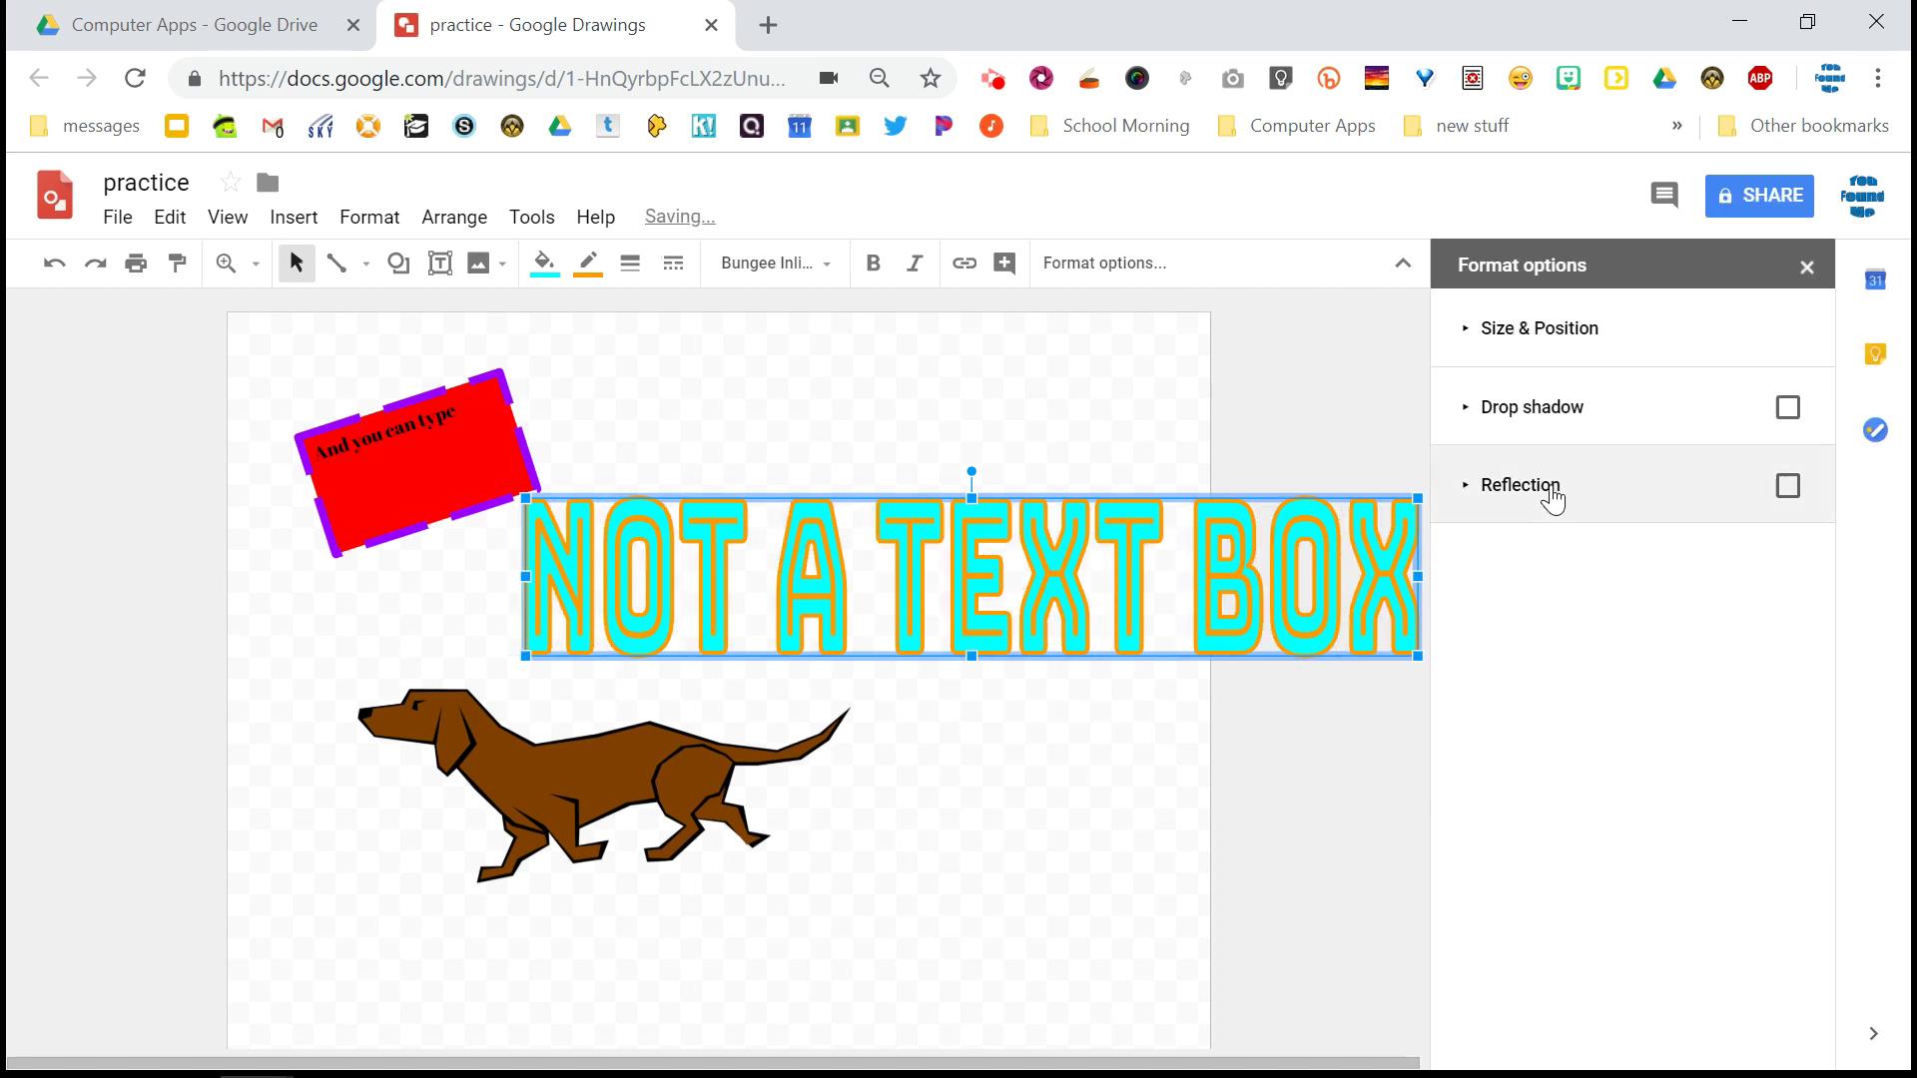
Add an adjusted reflection, then shrink the word art and move it to the canvas top
left_click(1546, 489)
left_click_drag(1469, 568, 1519, 571)
left_click_drag(1491, 635, 1470, 636)
left_click_drag(1565, 702, 1511, 711)
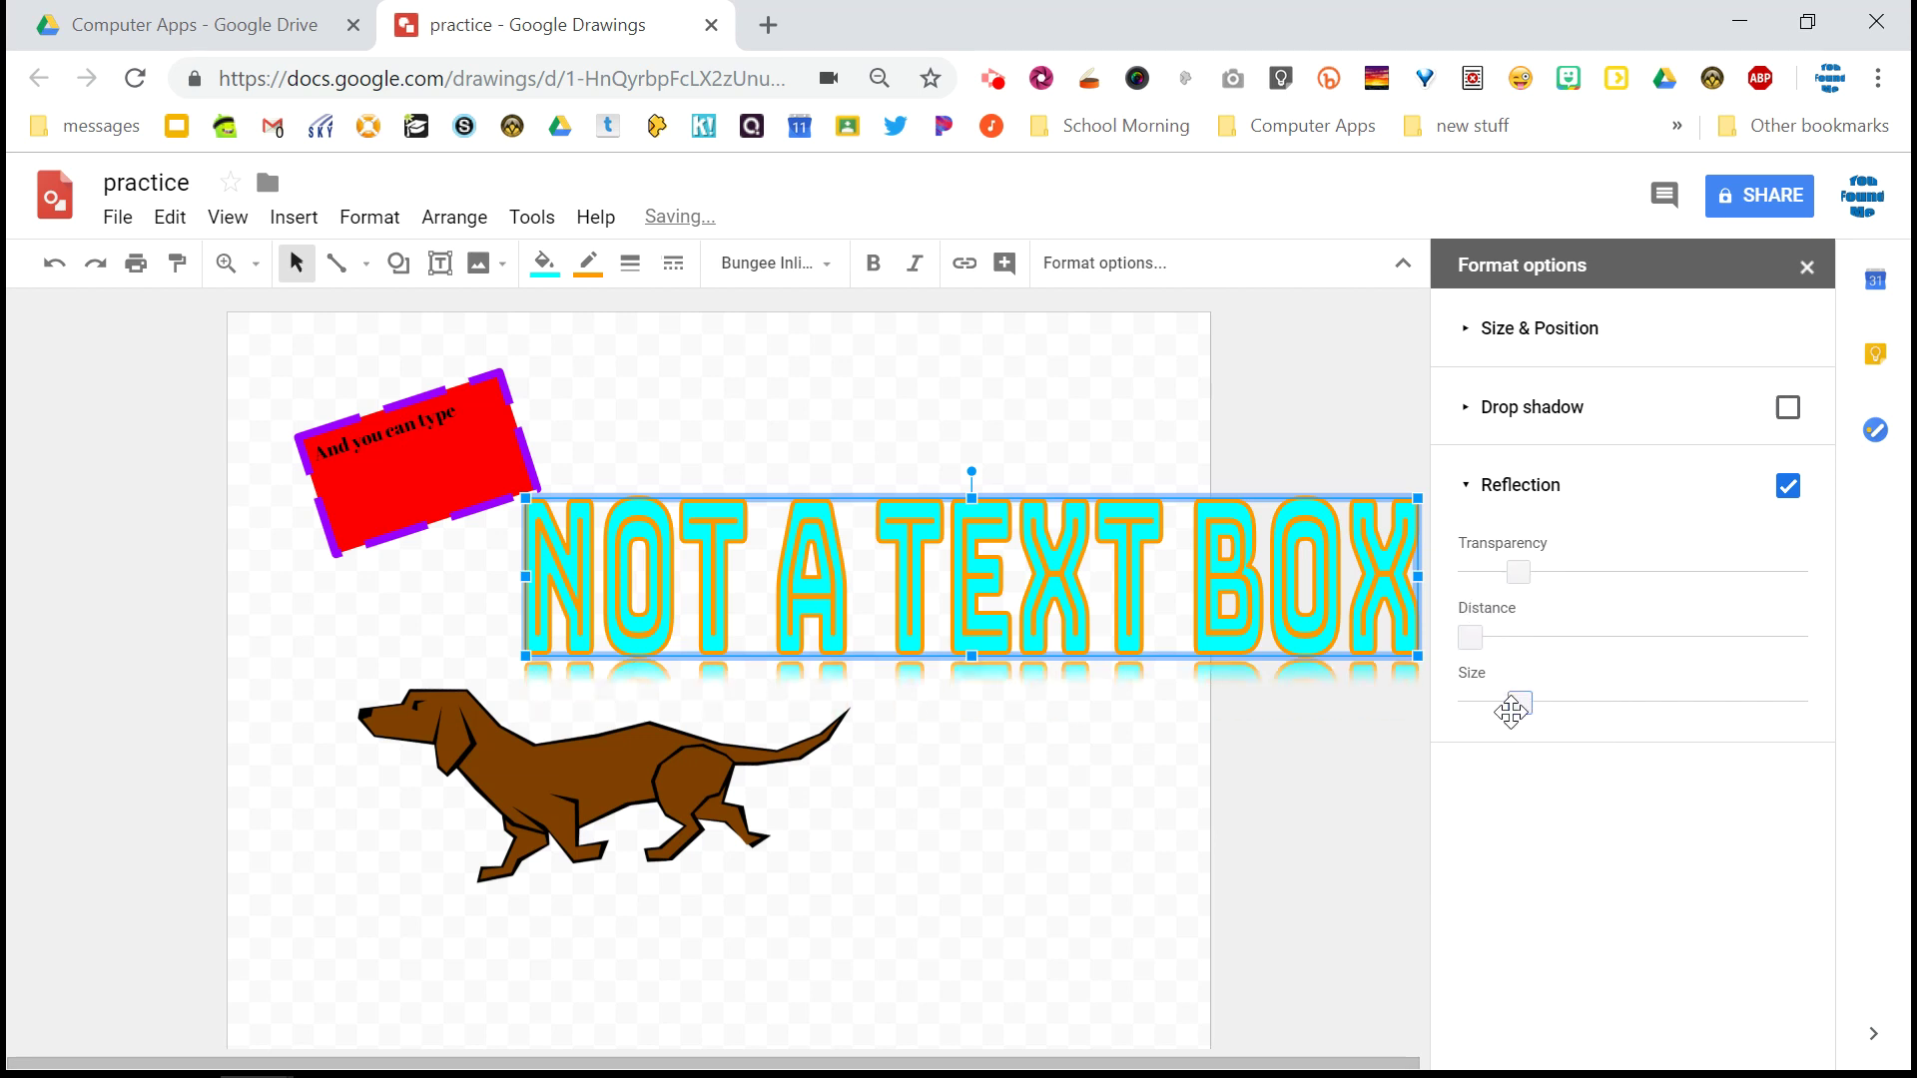
left_click(1808, 266)
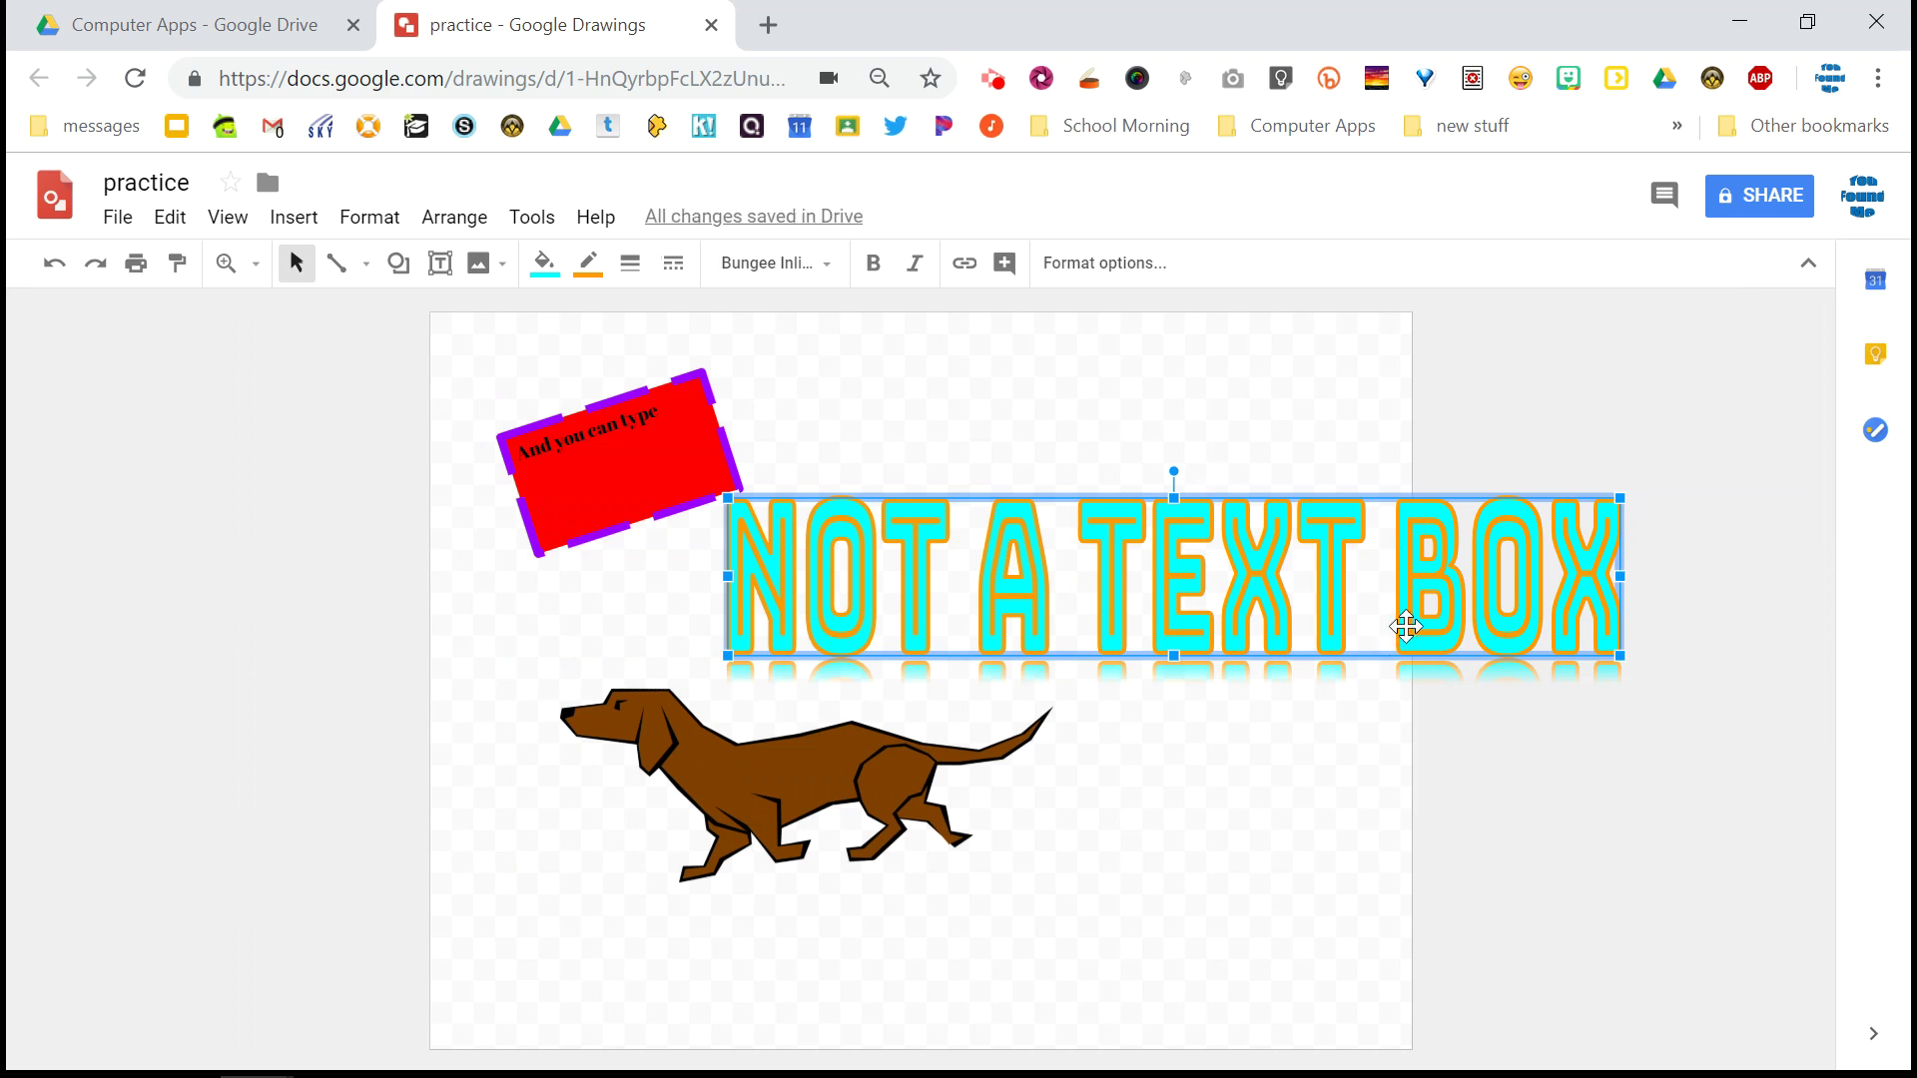
left_click_drag(1614, 498, 1561, 484)
left_click_drag(1288, 514, 1057, 374)
Nudge the dog image and the red 'And you can type' box down
left_click(574, 551)
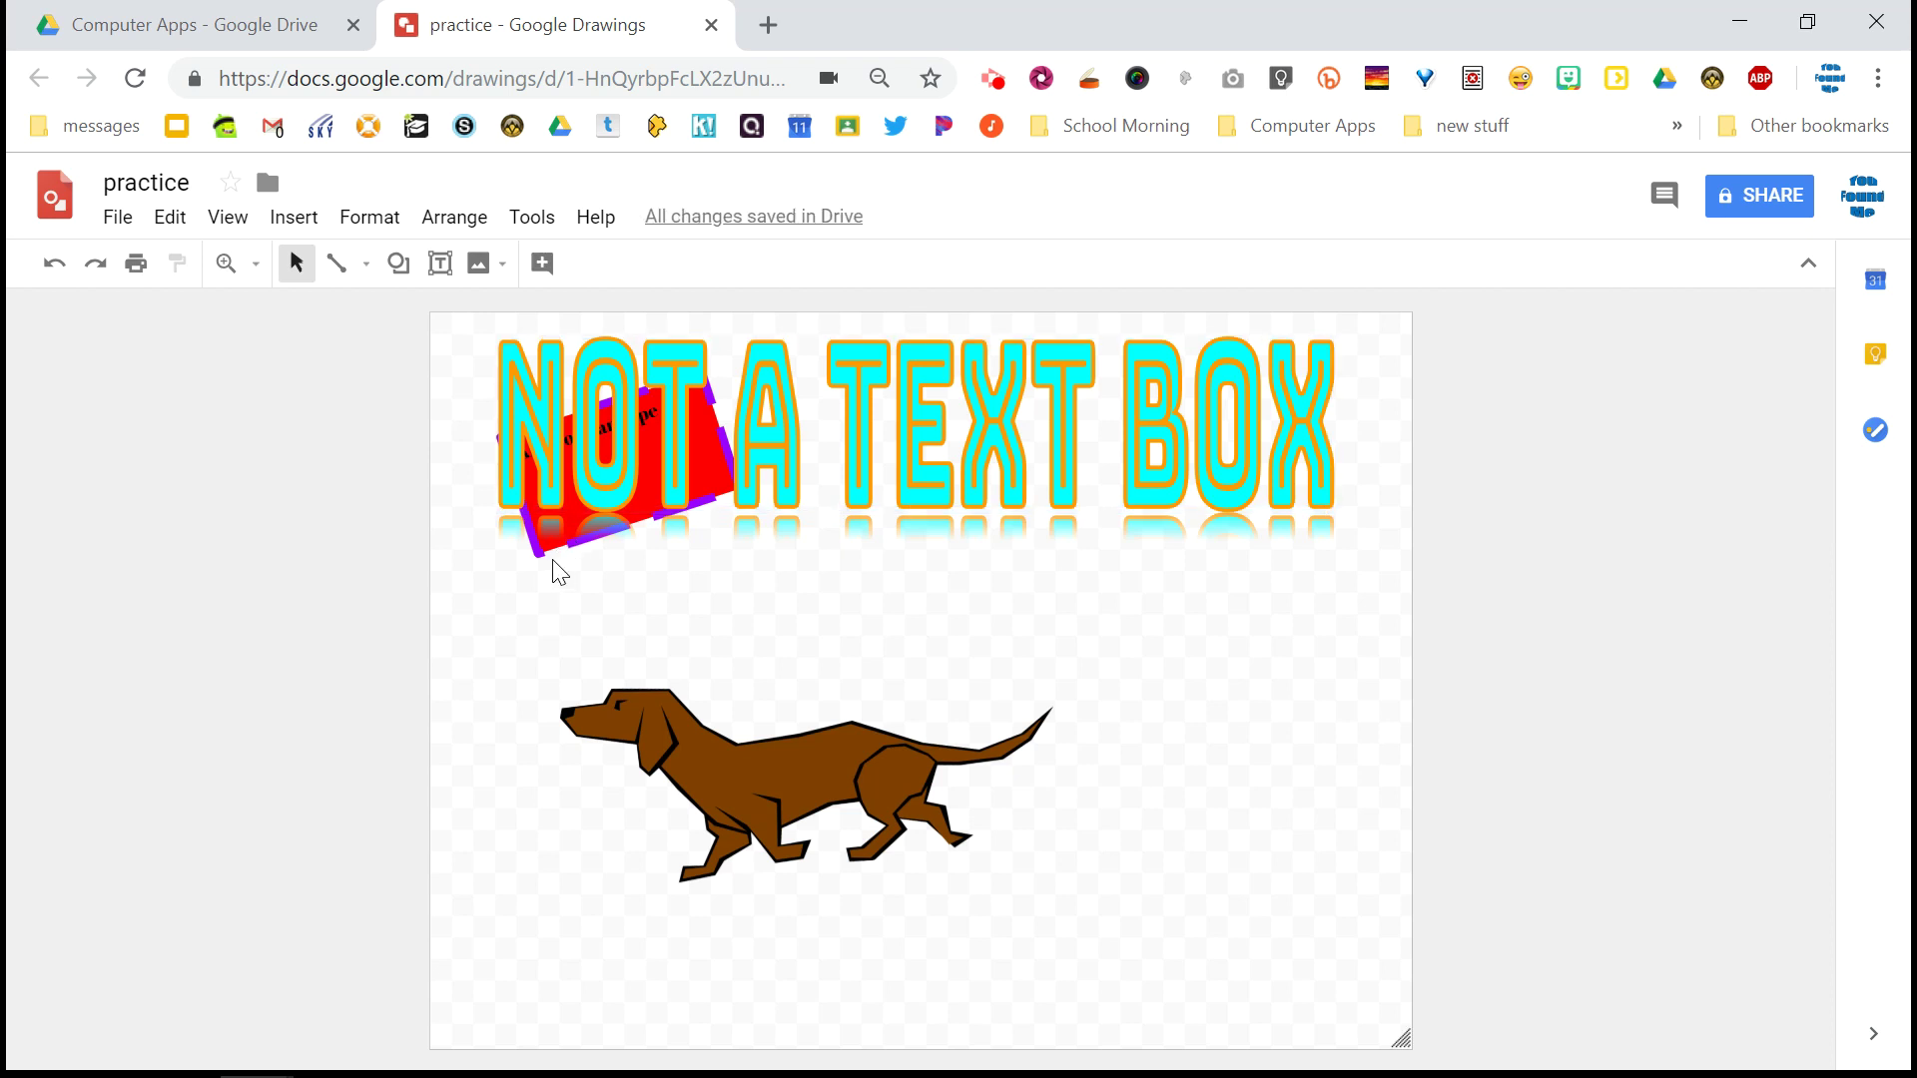
left_click(550, 558)
key("Tab")
key("Down")
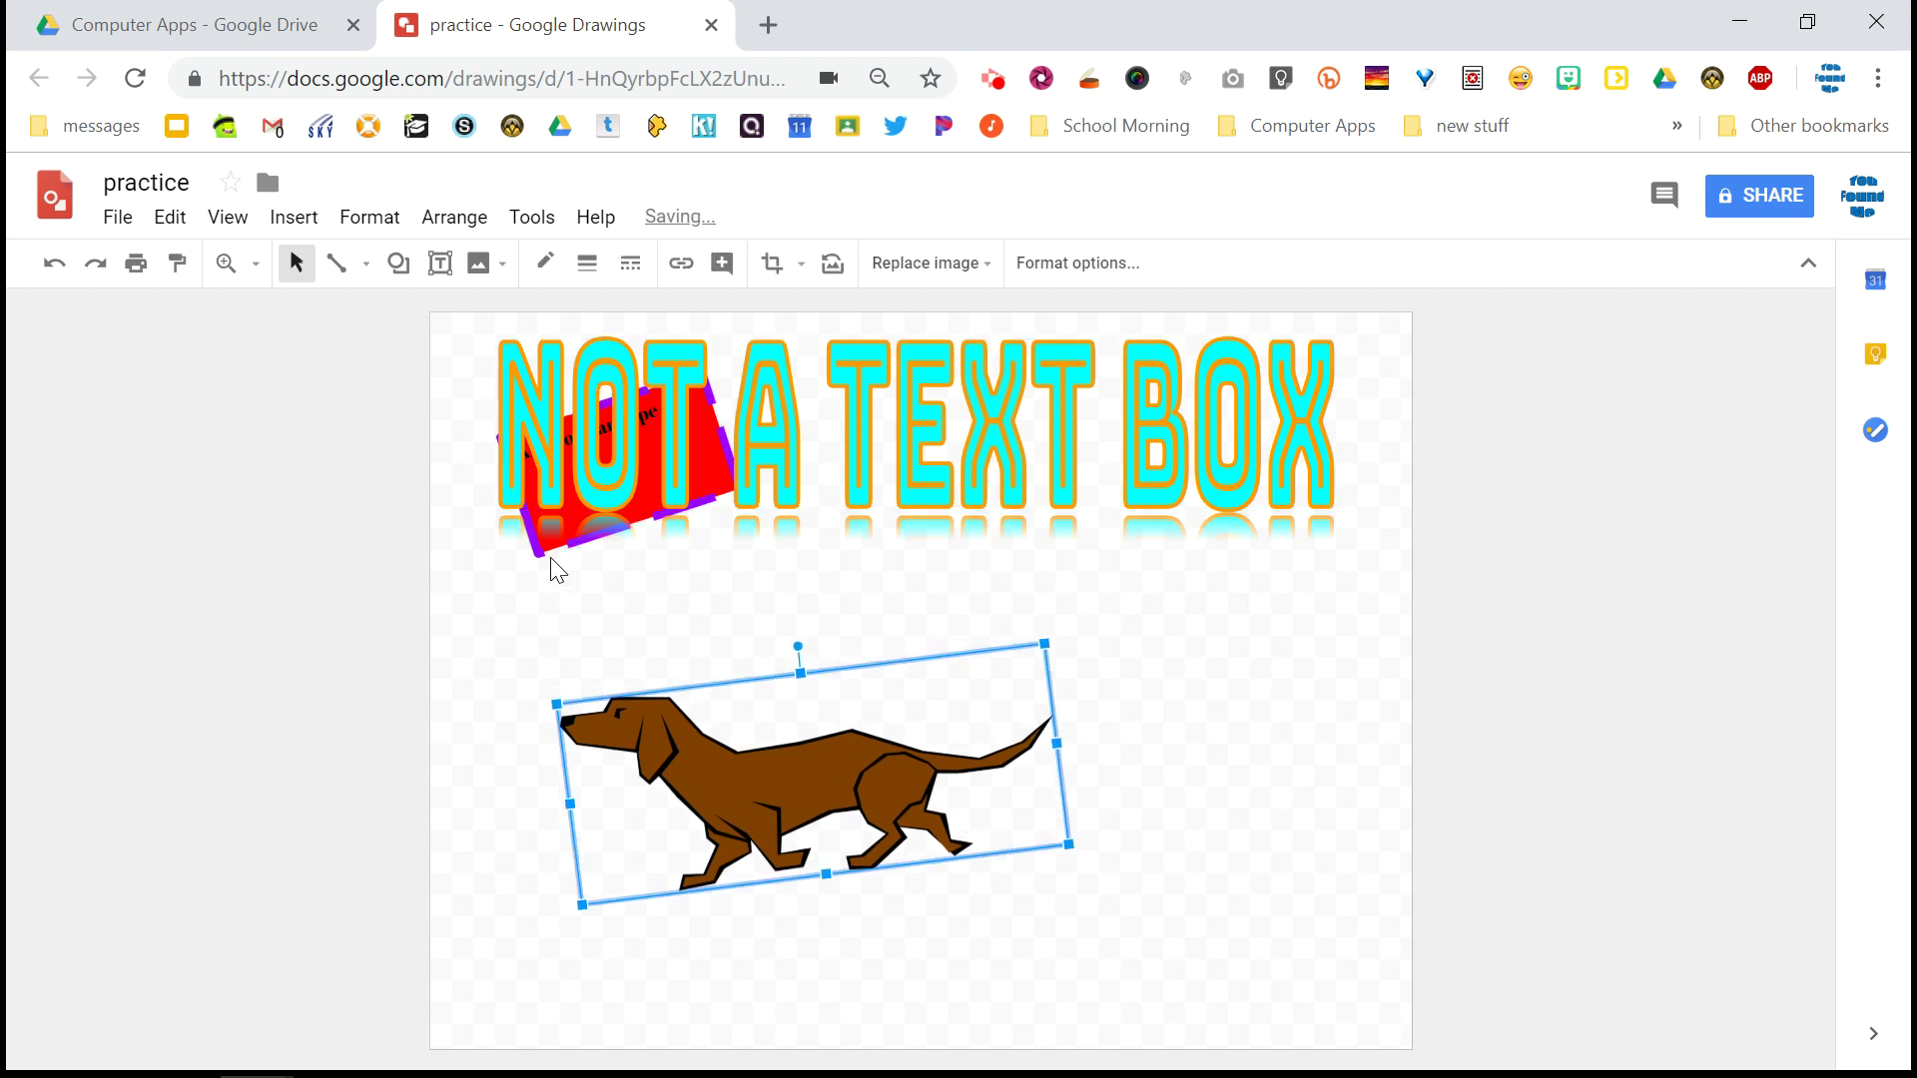
left_click(550, 559)
key("Down")
key("Down")
key("Down")
key("Down")
key("Down")
key("Down")
key("Down")
key("Down")
key("Down")
key("Down")
key("Down")
key("Down")
key("Down")
key("Down")
key("Down")
key("Down")
key("Down")
key("Down")
key("Down")
key("Down")
key("Down")
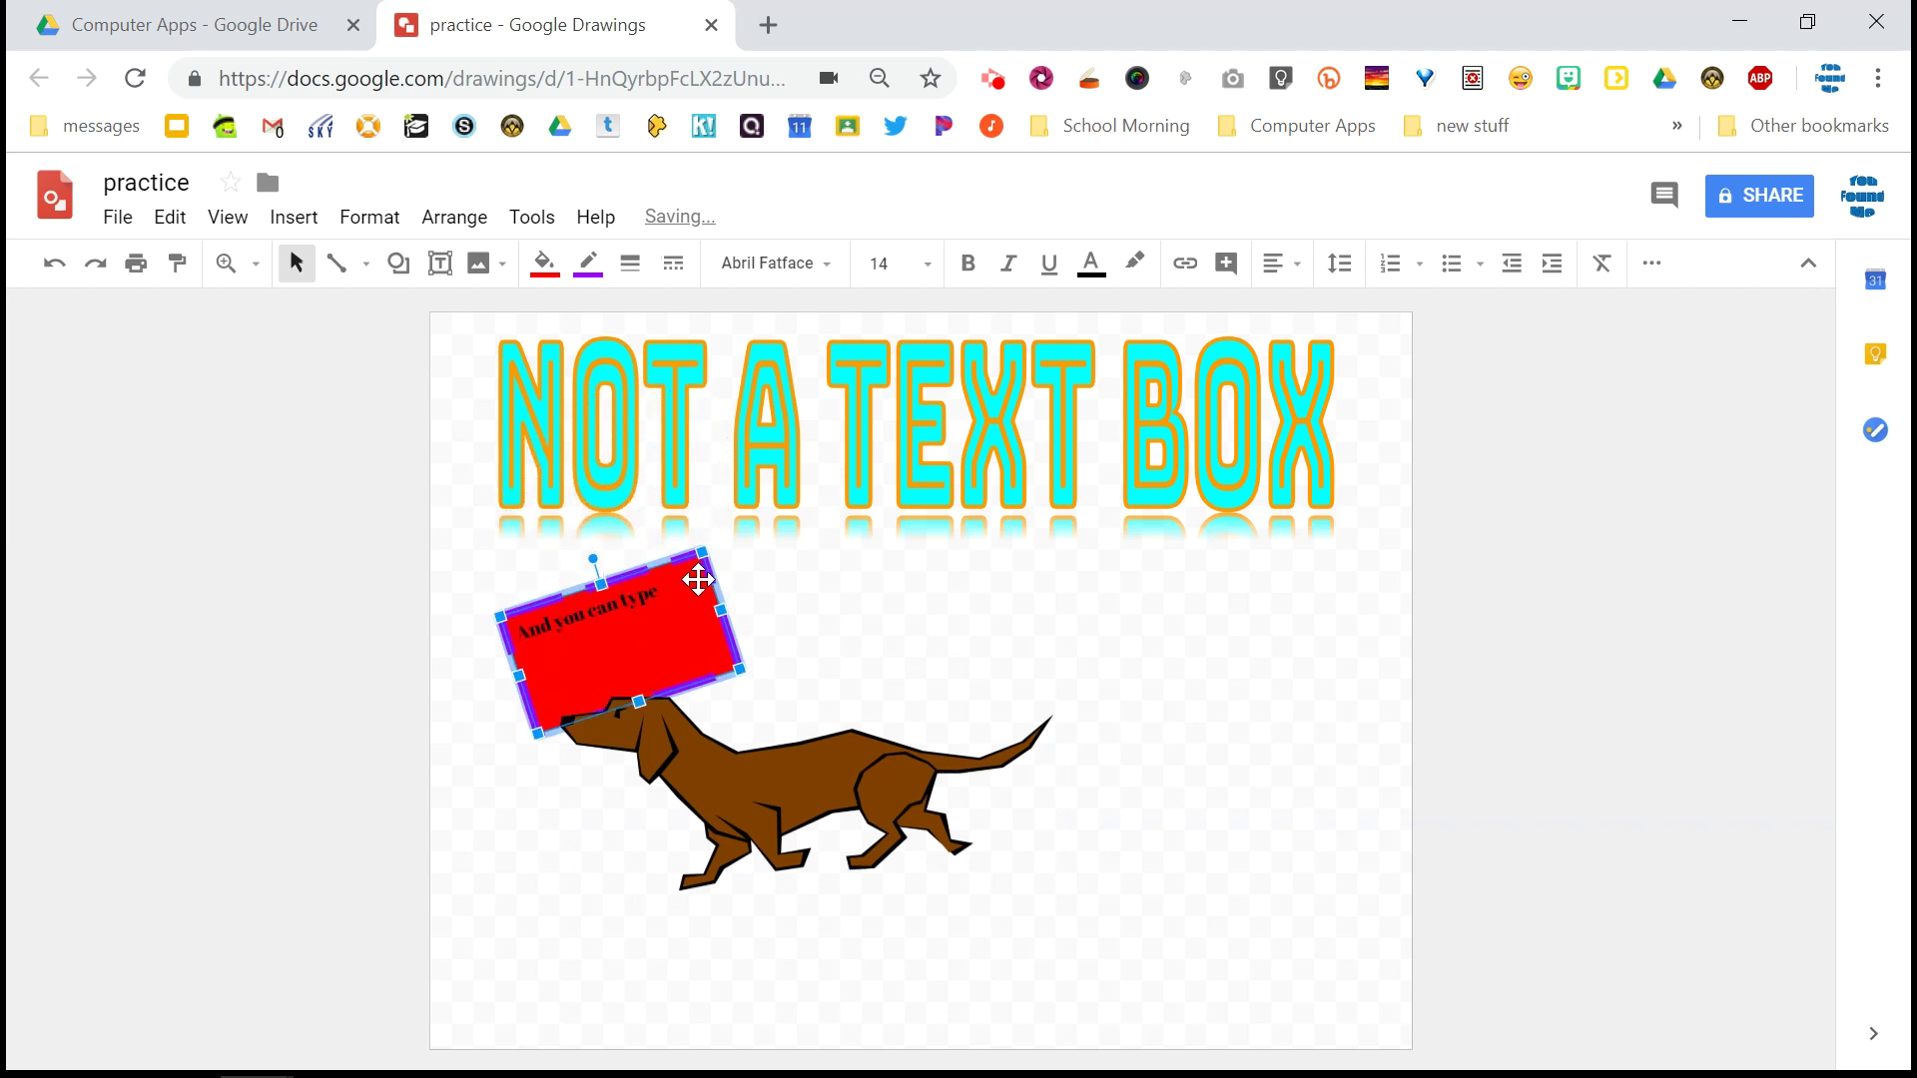
Drag the red box just above the dog's back and nudge the dog down again
left_click_drag(705, 579, 999, 603)
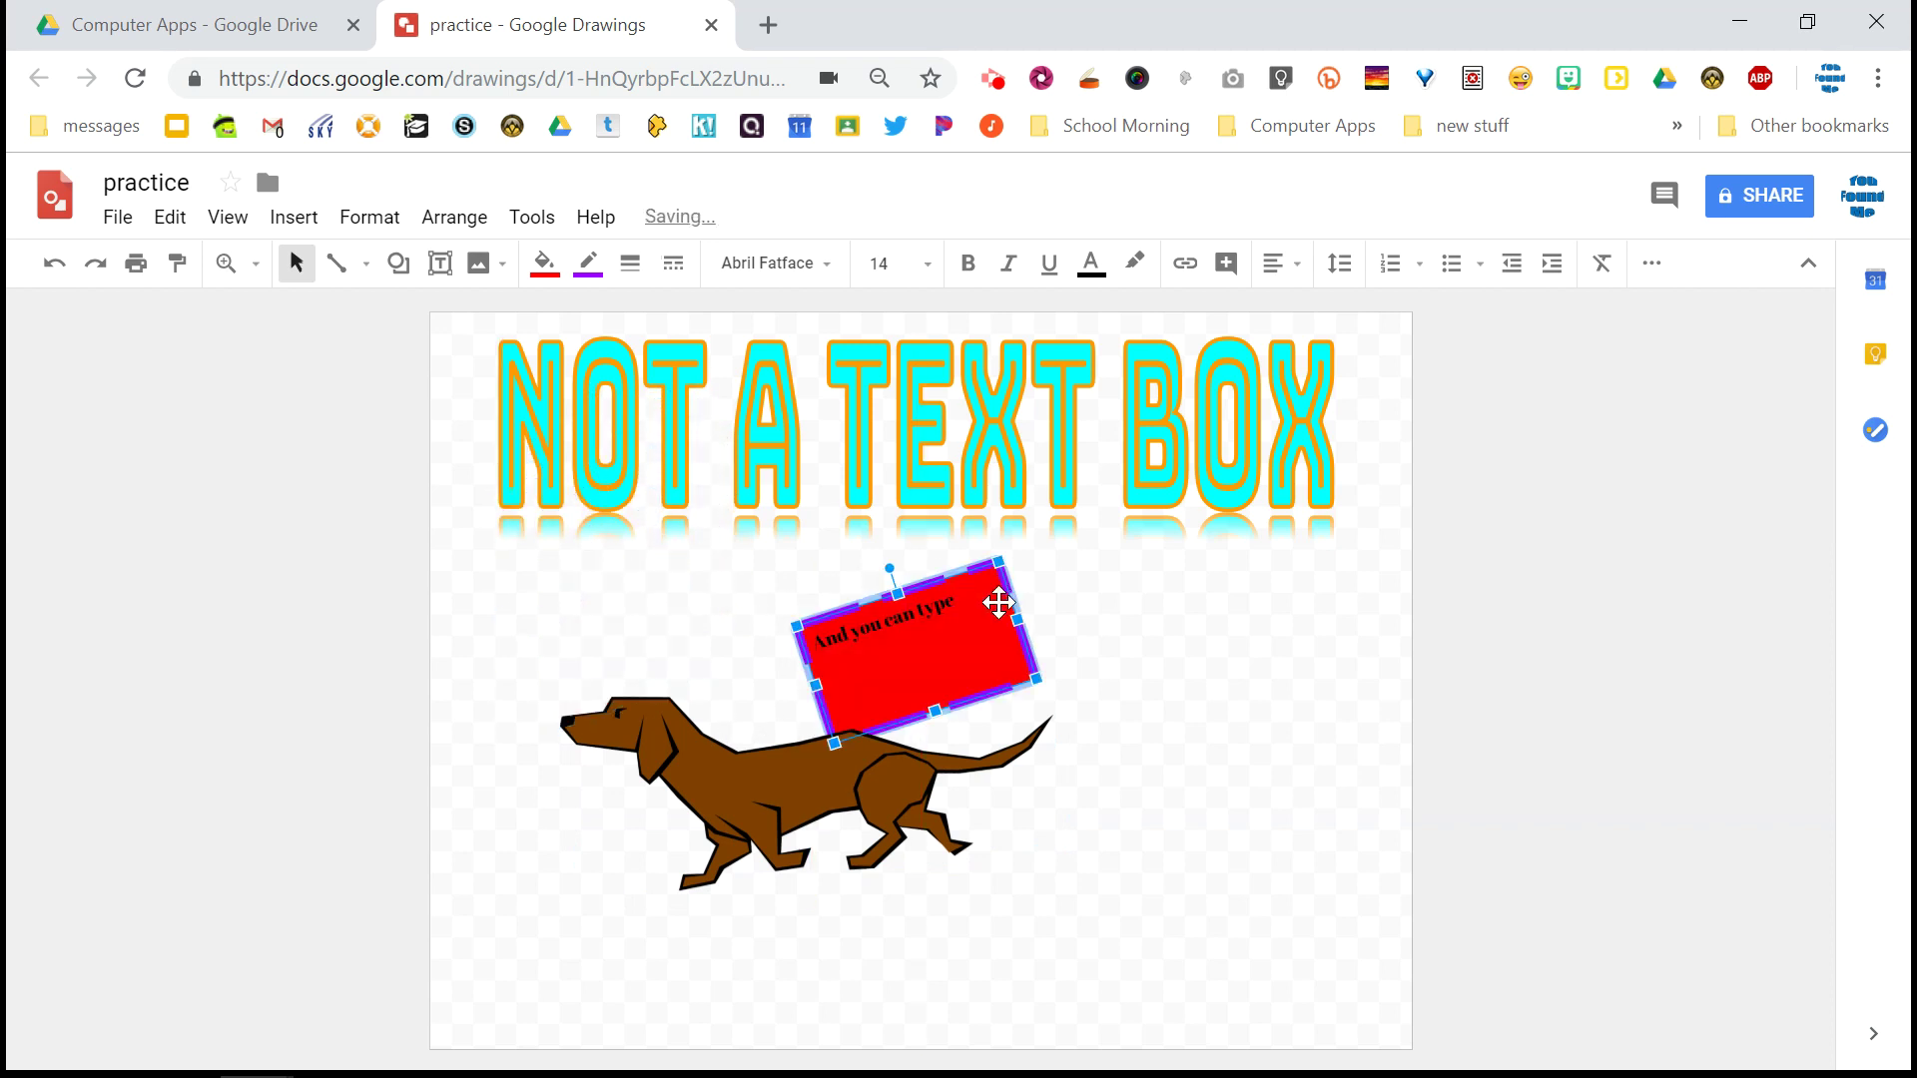
left_click(770, 800)
key("Down")
key("Down")
key("Down")
key("Down")
key("Down")
key("Down")
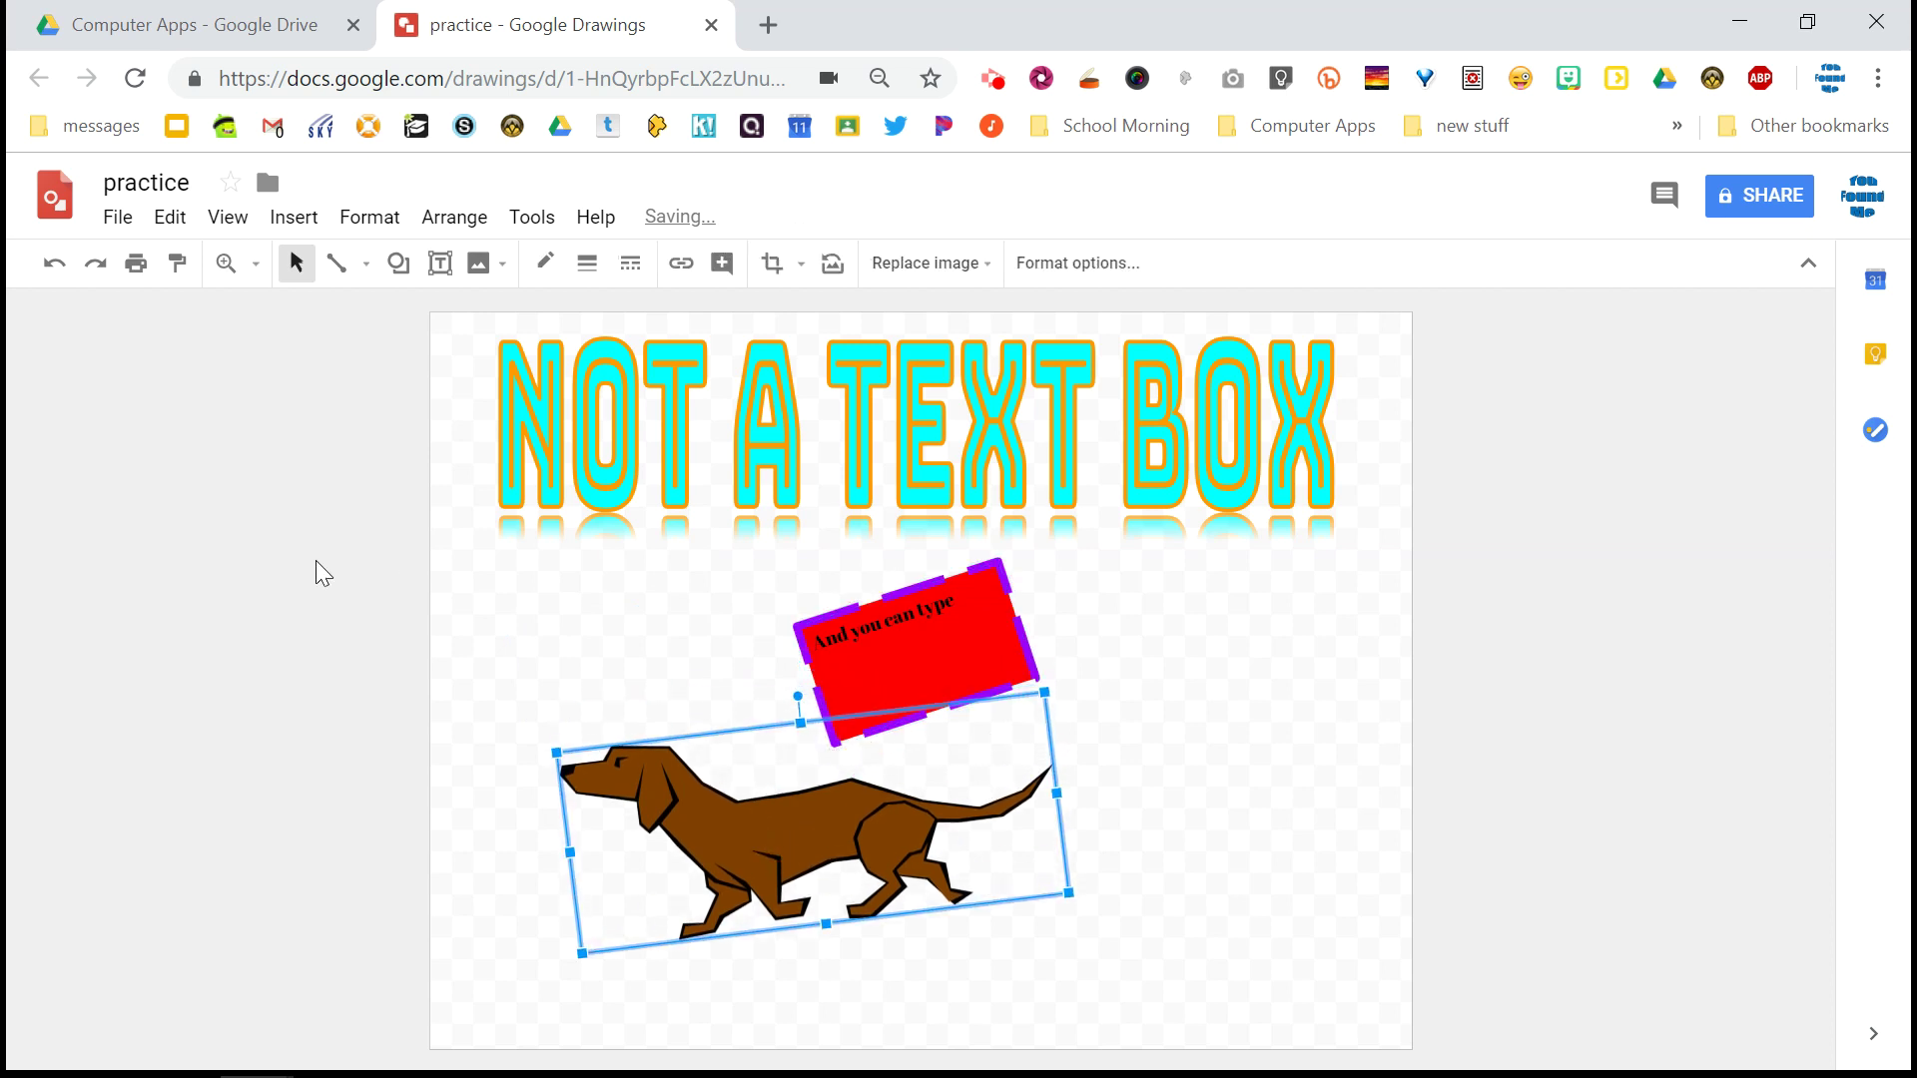
left_click(315, 561)
left_click(300, 220)
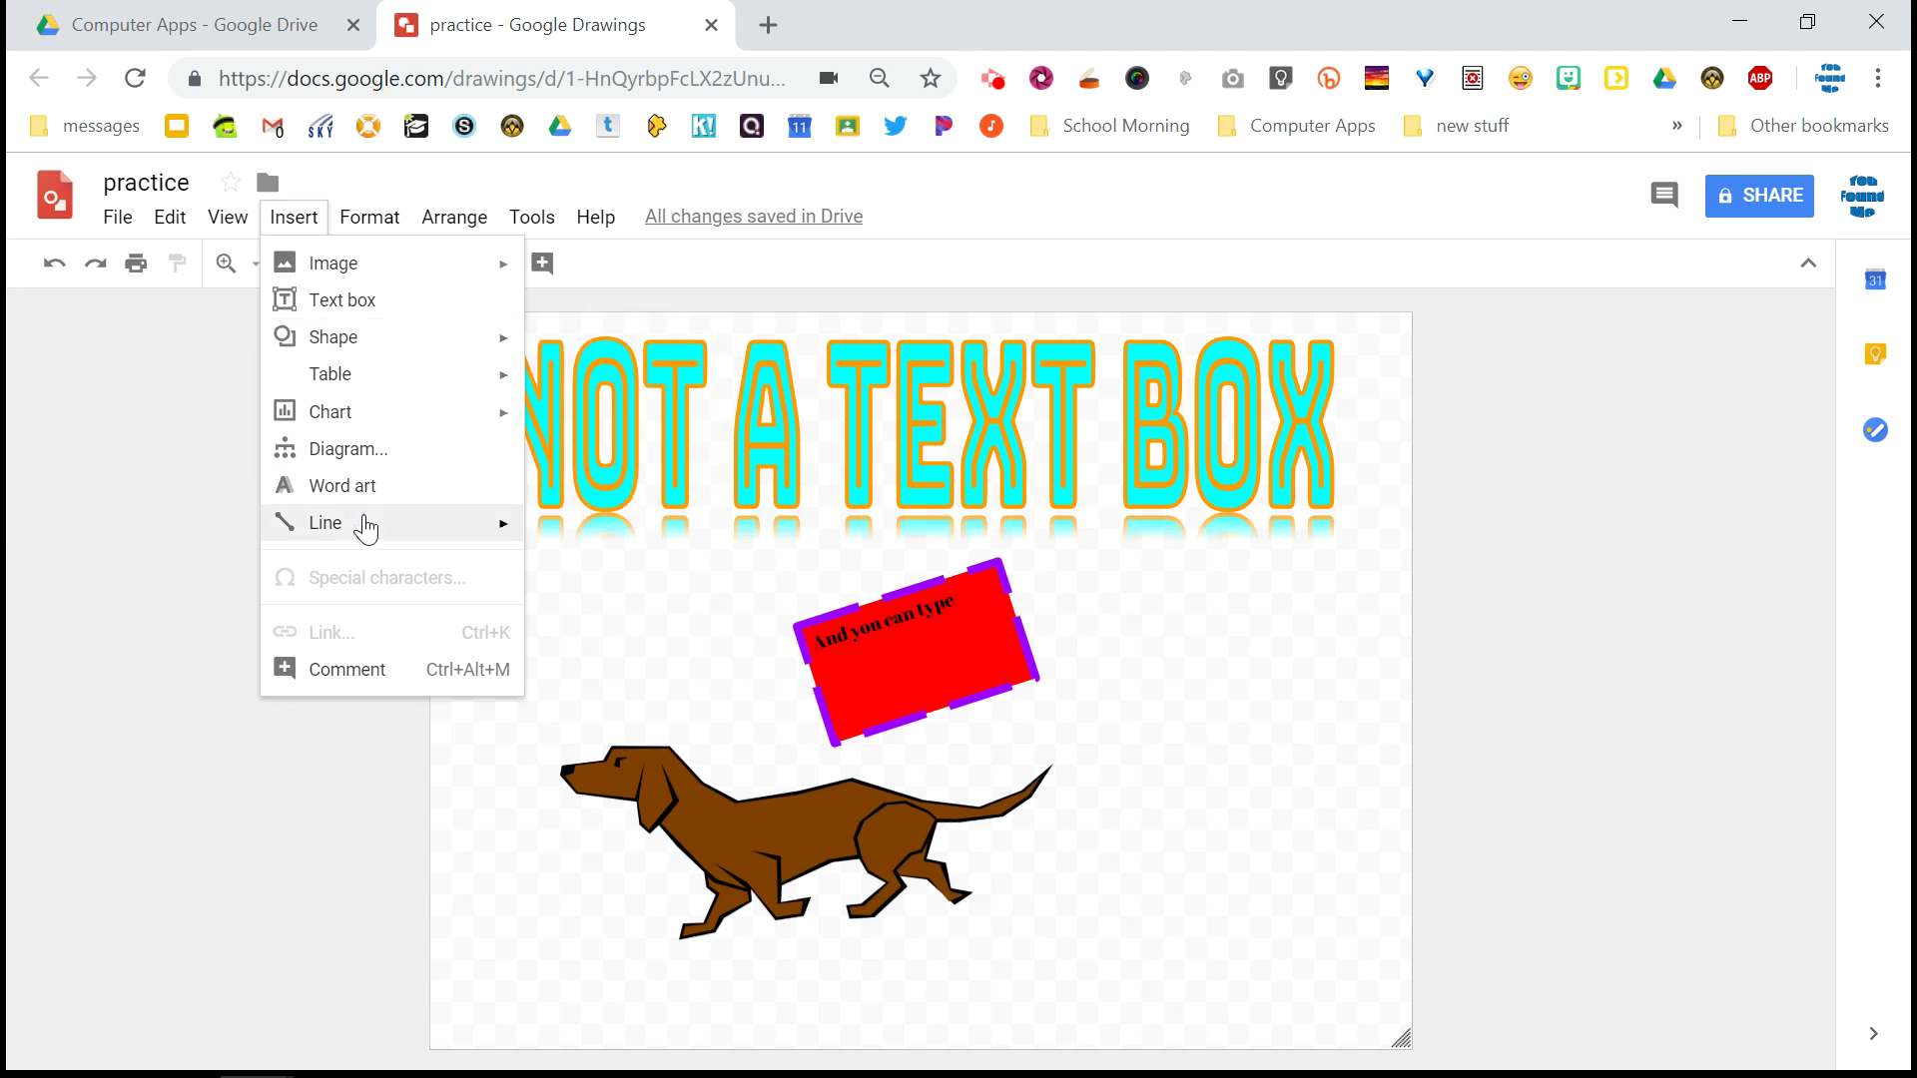
Draw a closed four-point curve shape to the right of the dachshund
mouse_move(366, 530)
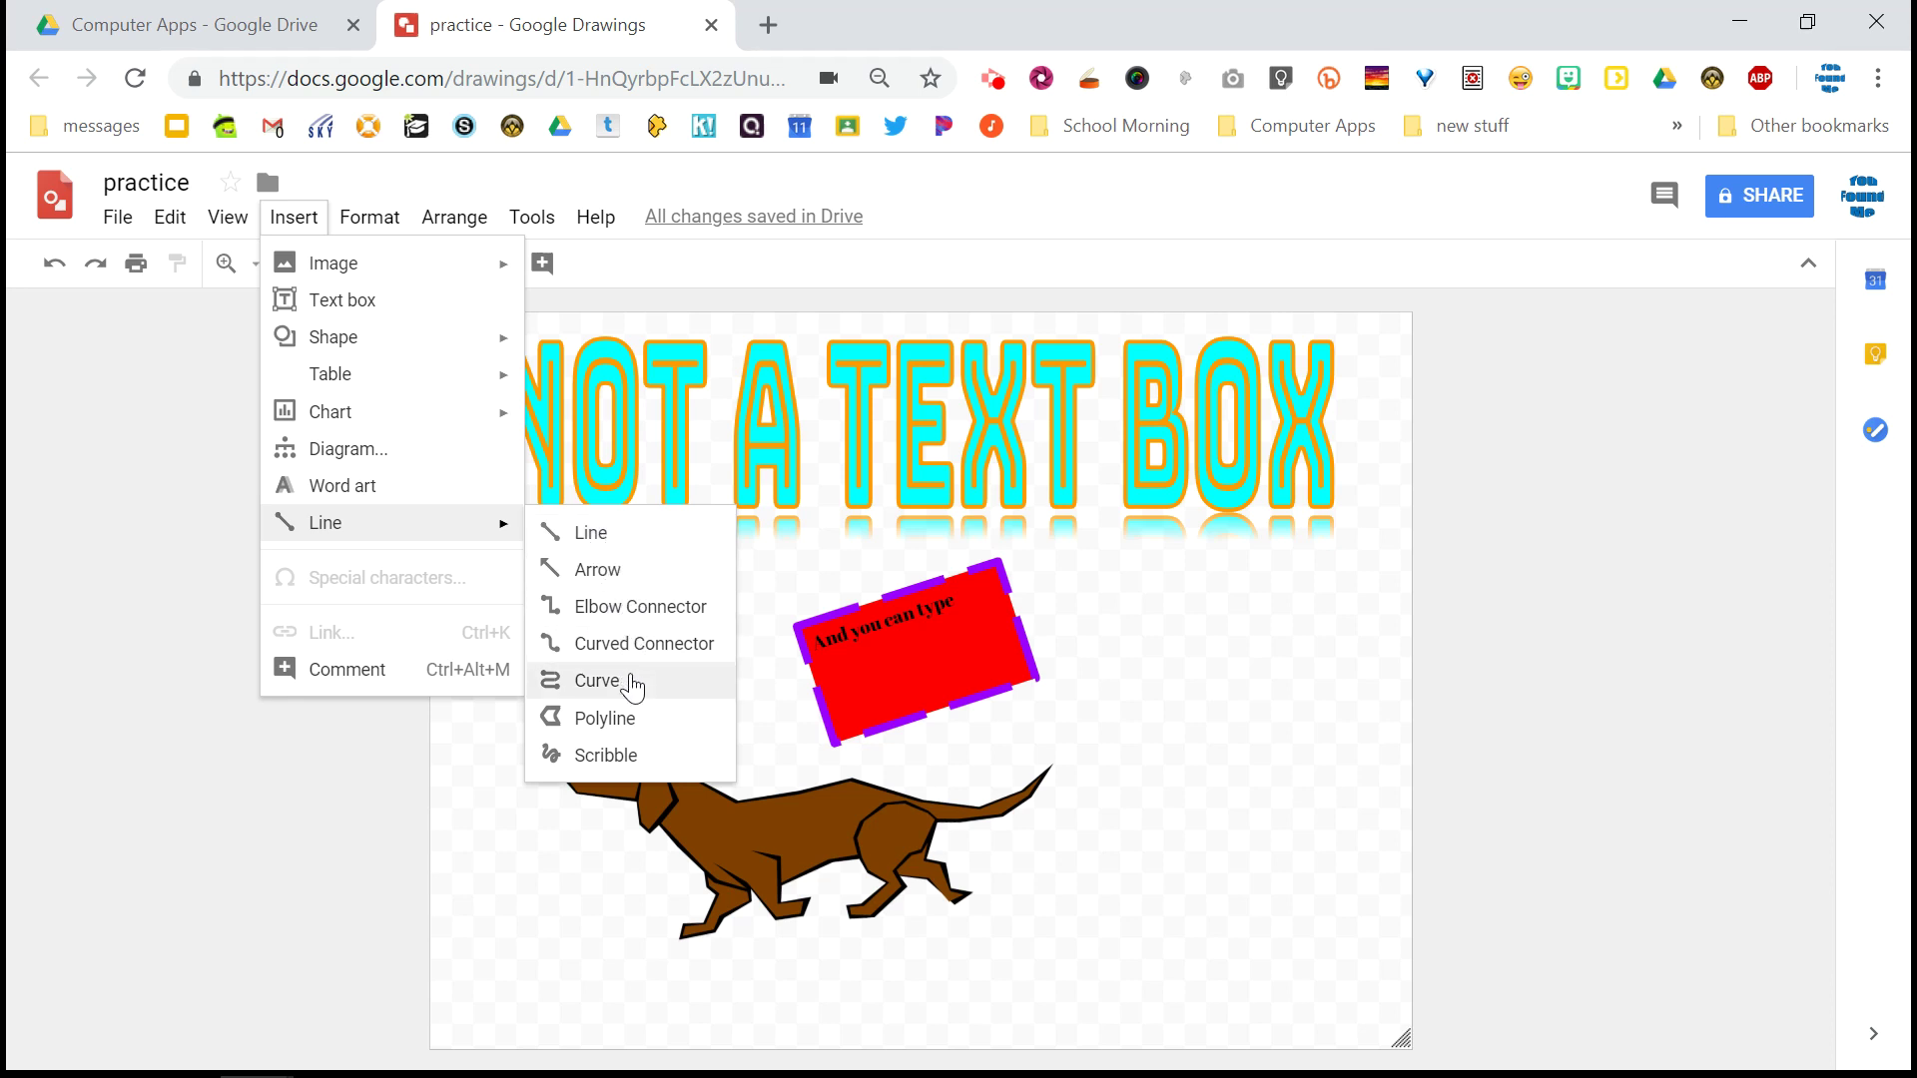
left_click(596, 681)
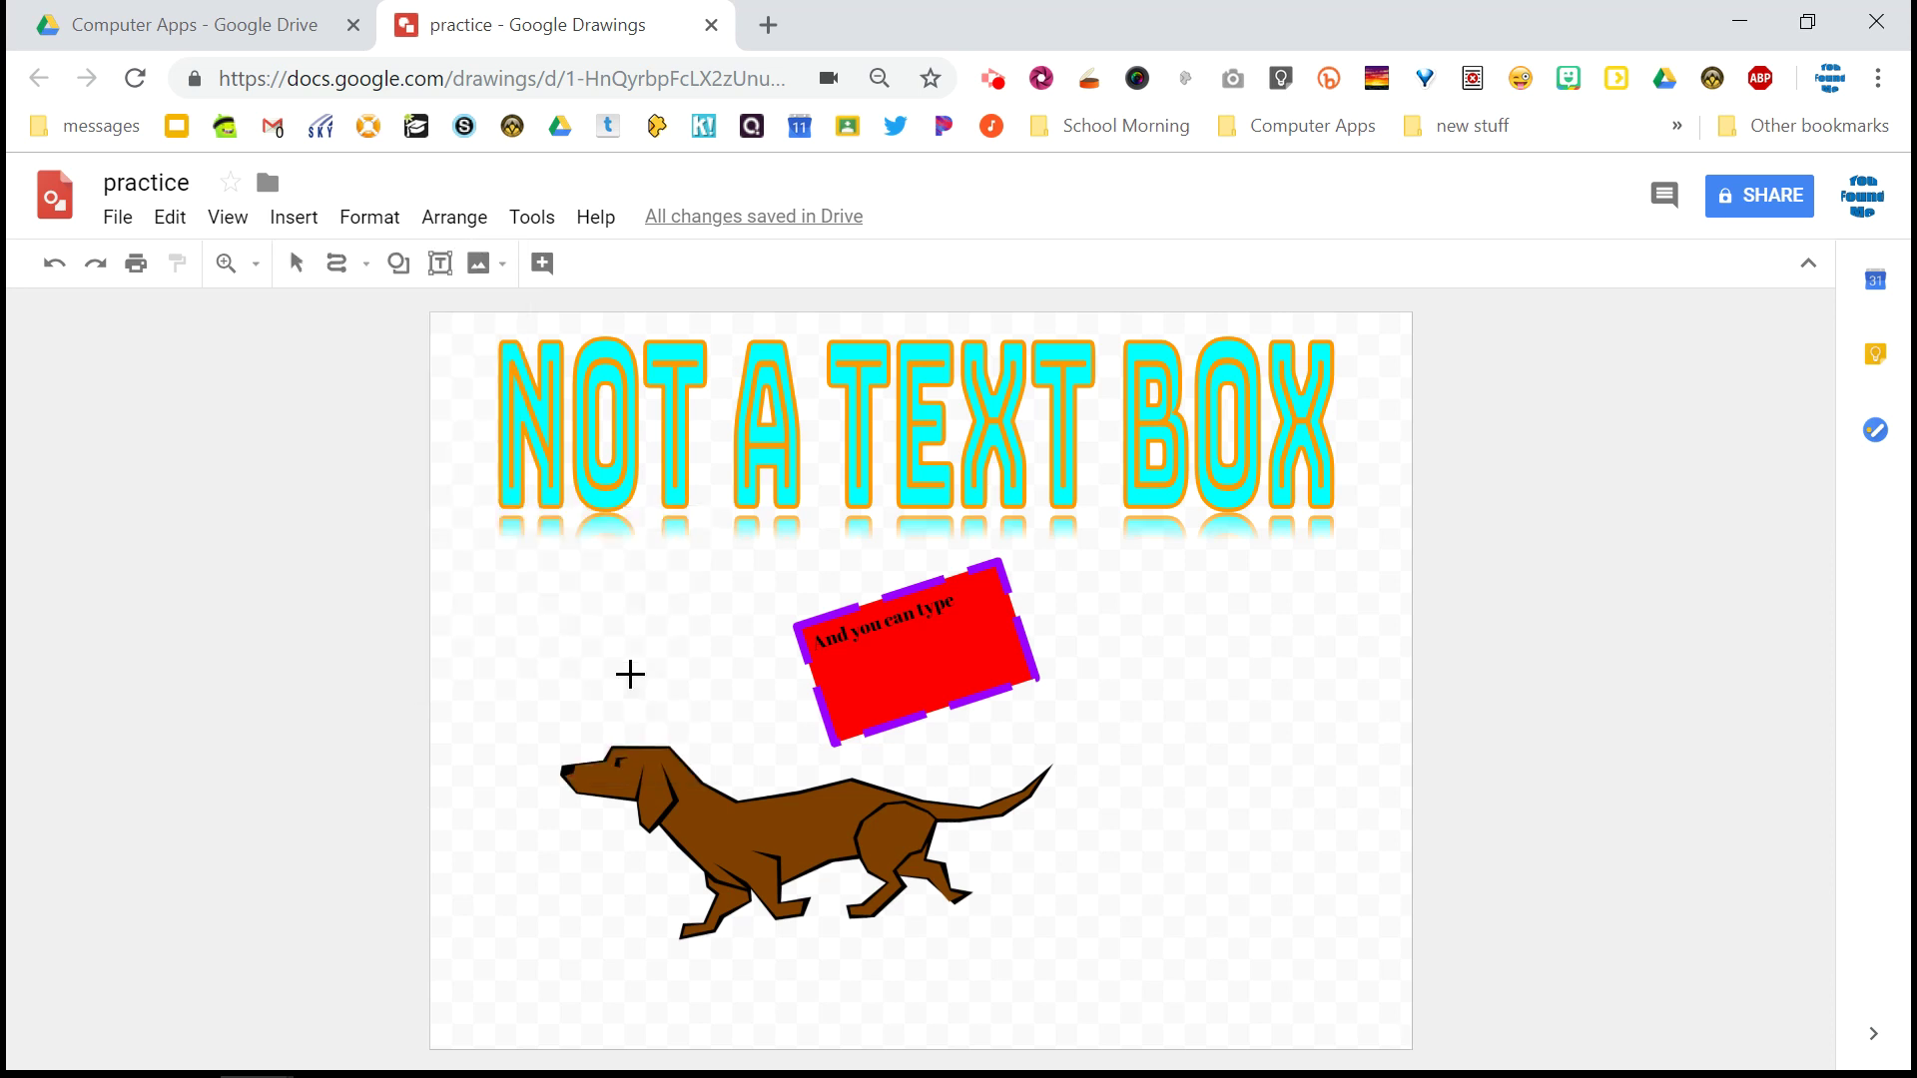
left_click(1226, 830)
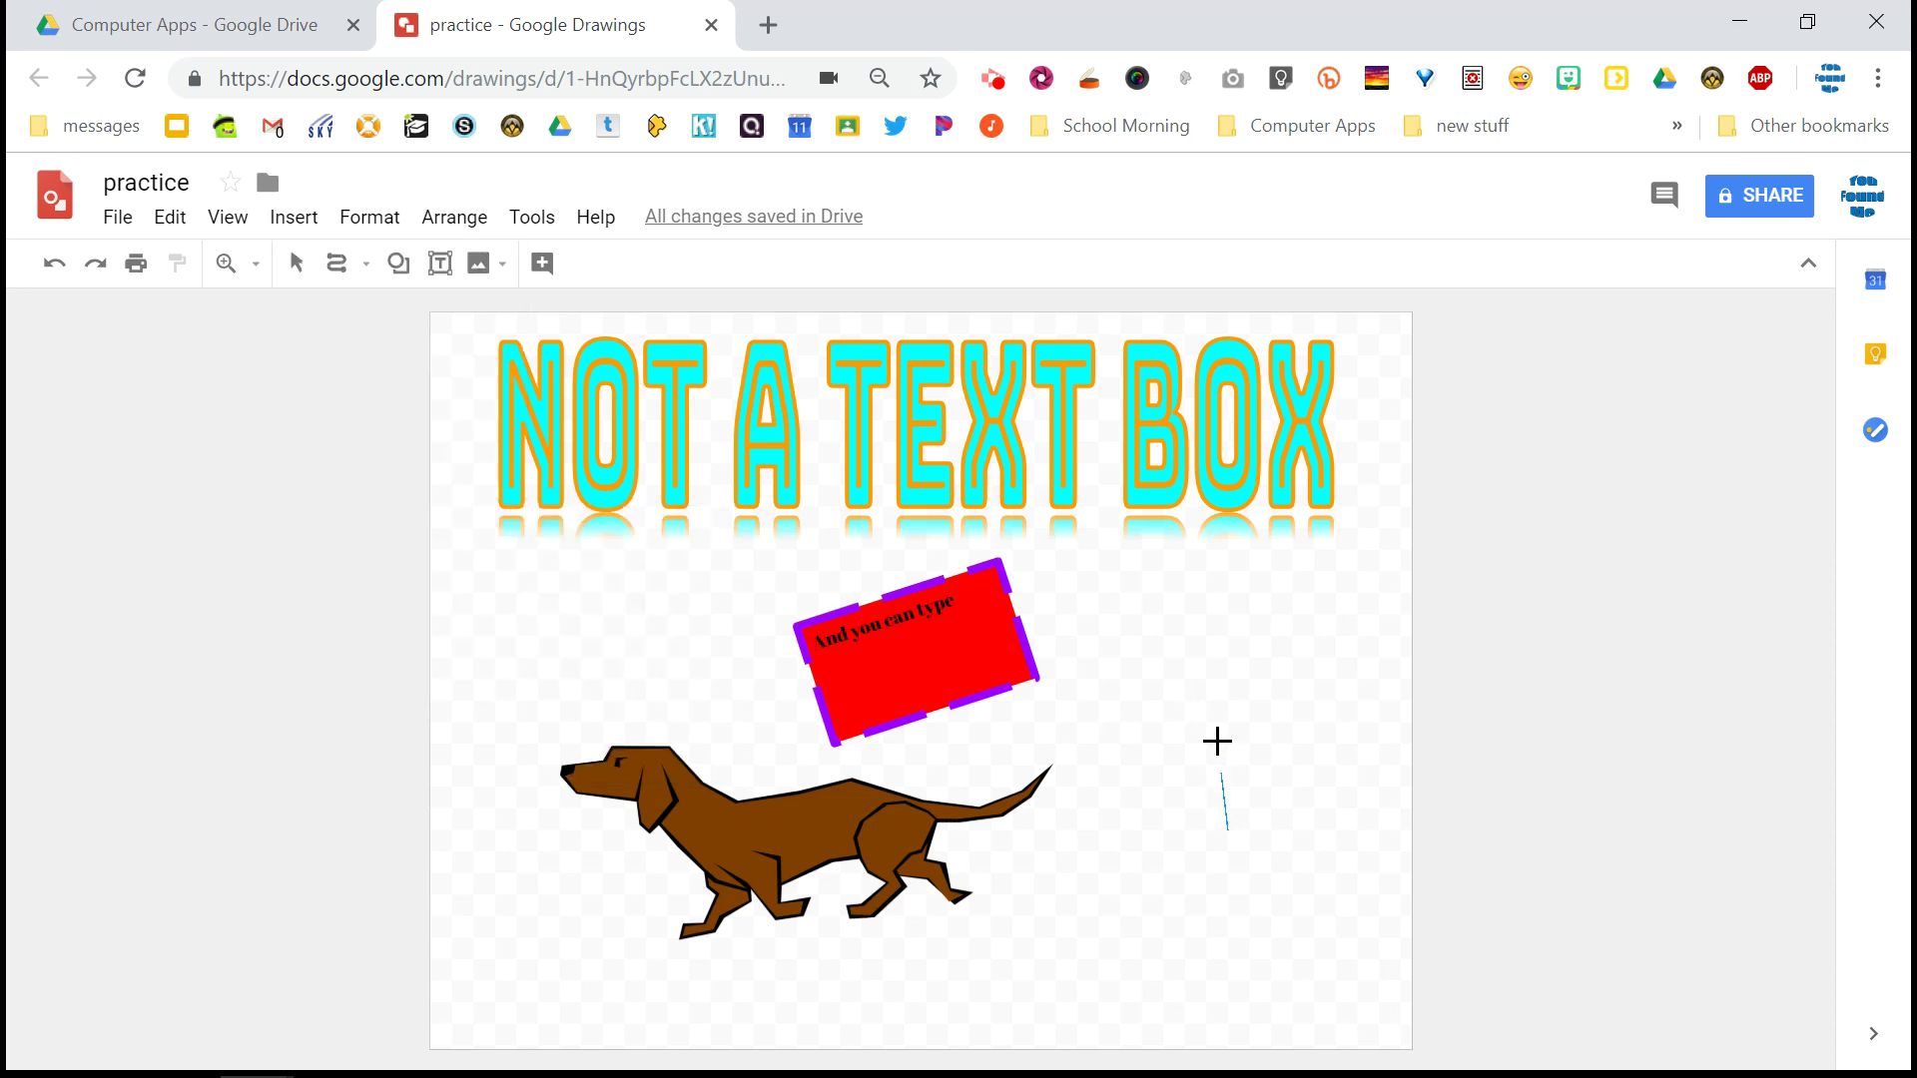
left_click(1252, 674)
left_click(1348, 759)
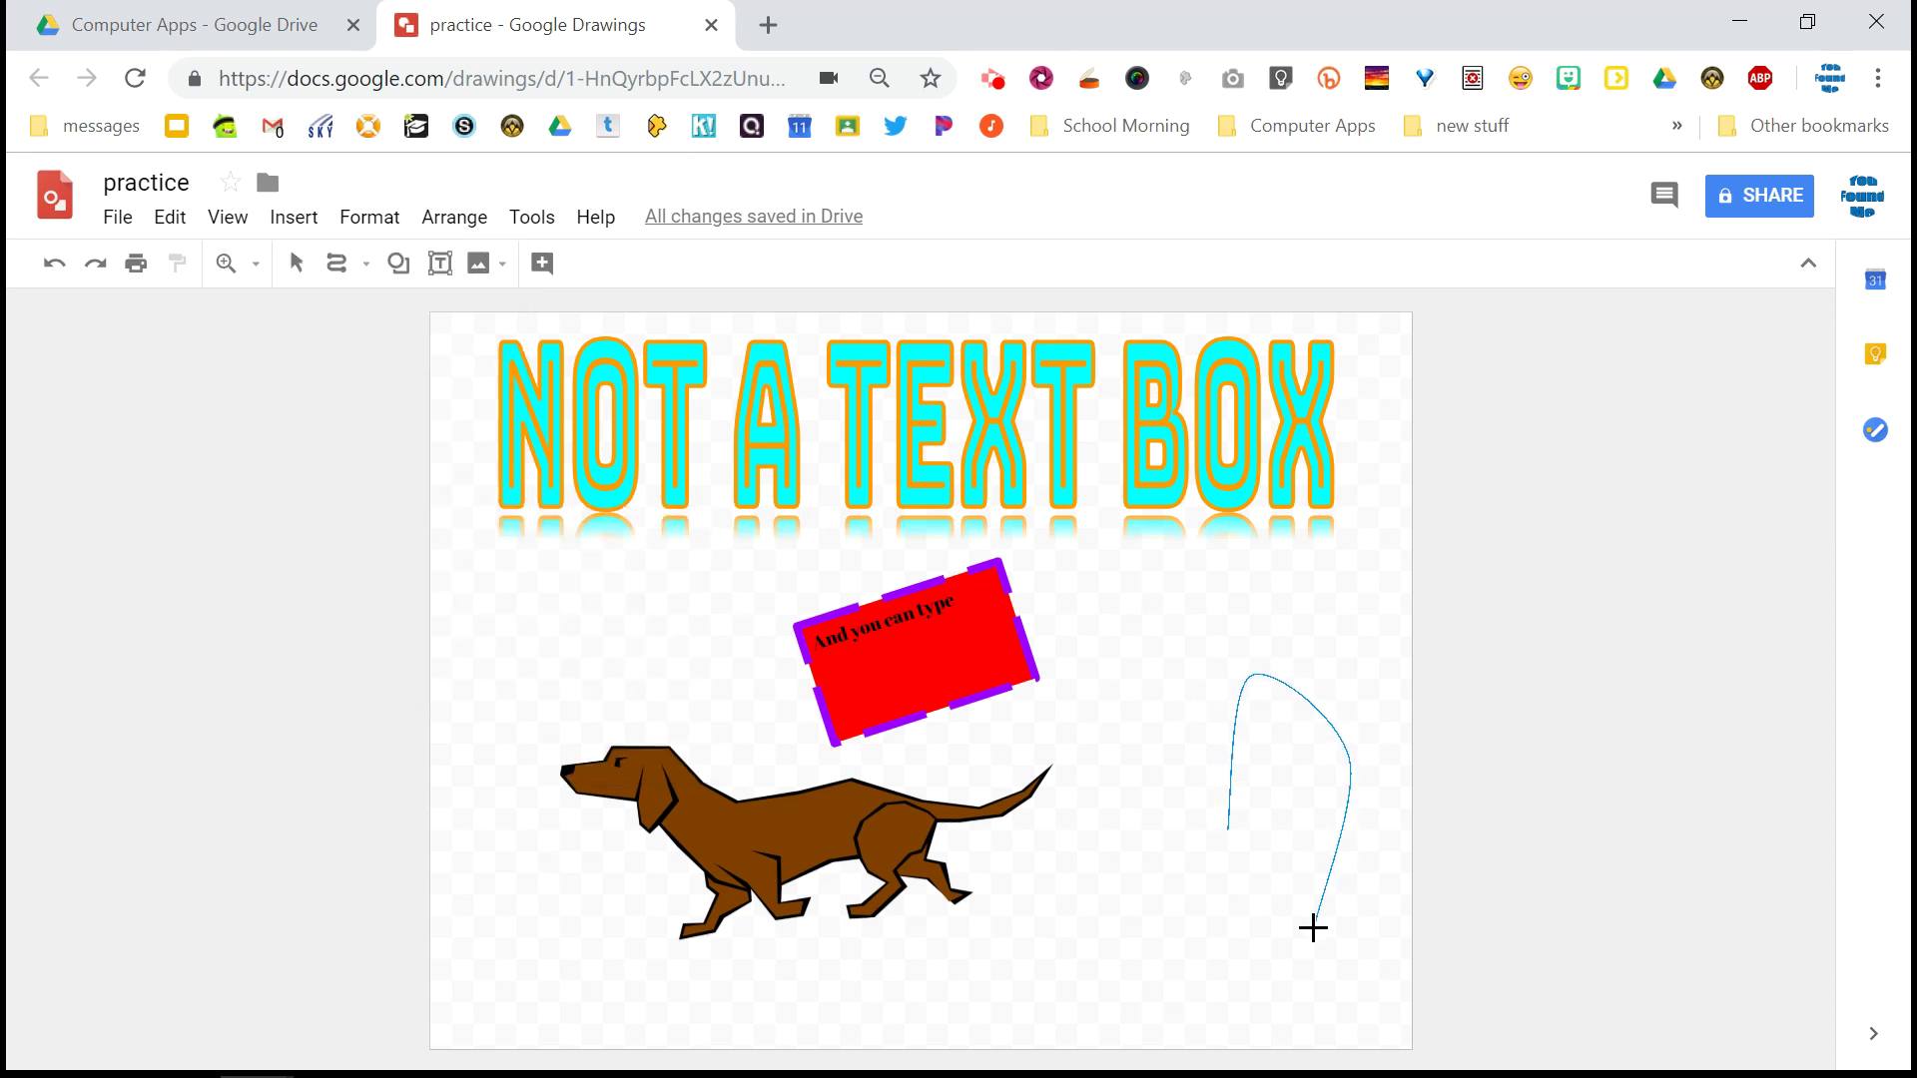
left_click(1226, 995)
left_click(1225, 821)
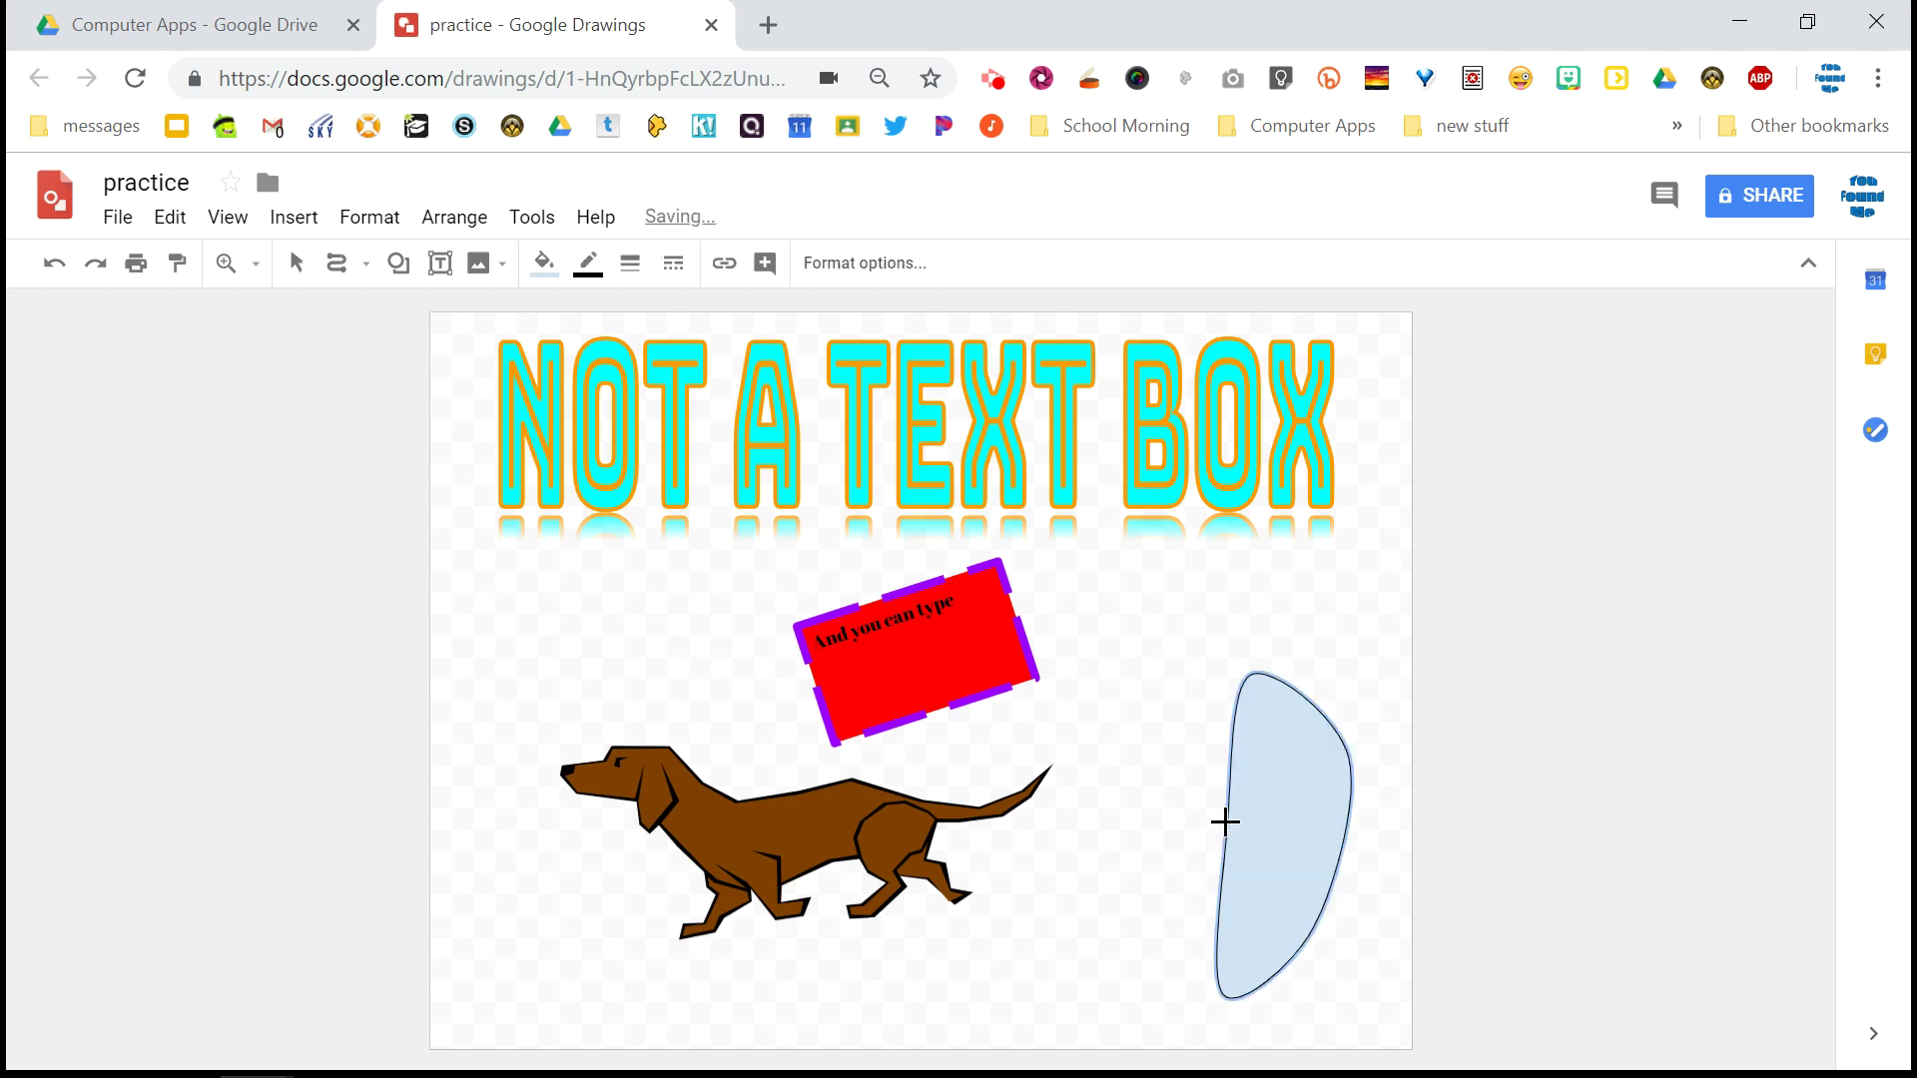
Fill the curved shape blue
left_click(544, 263)
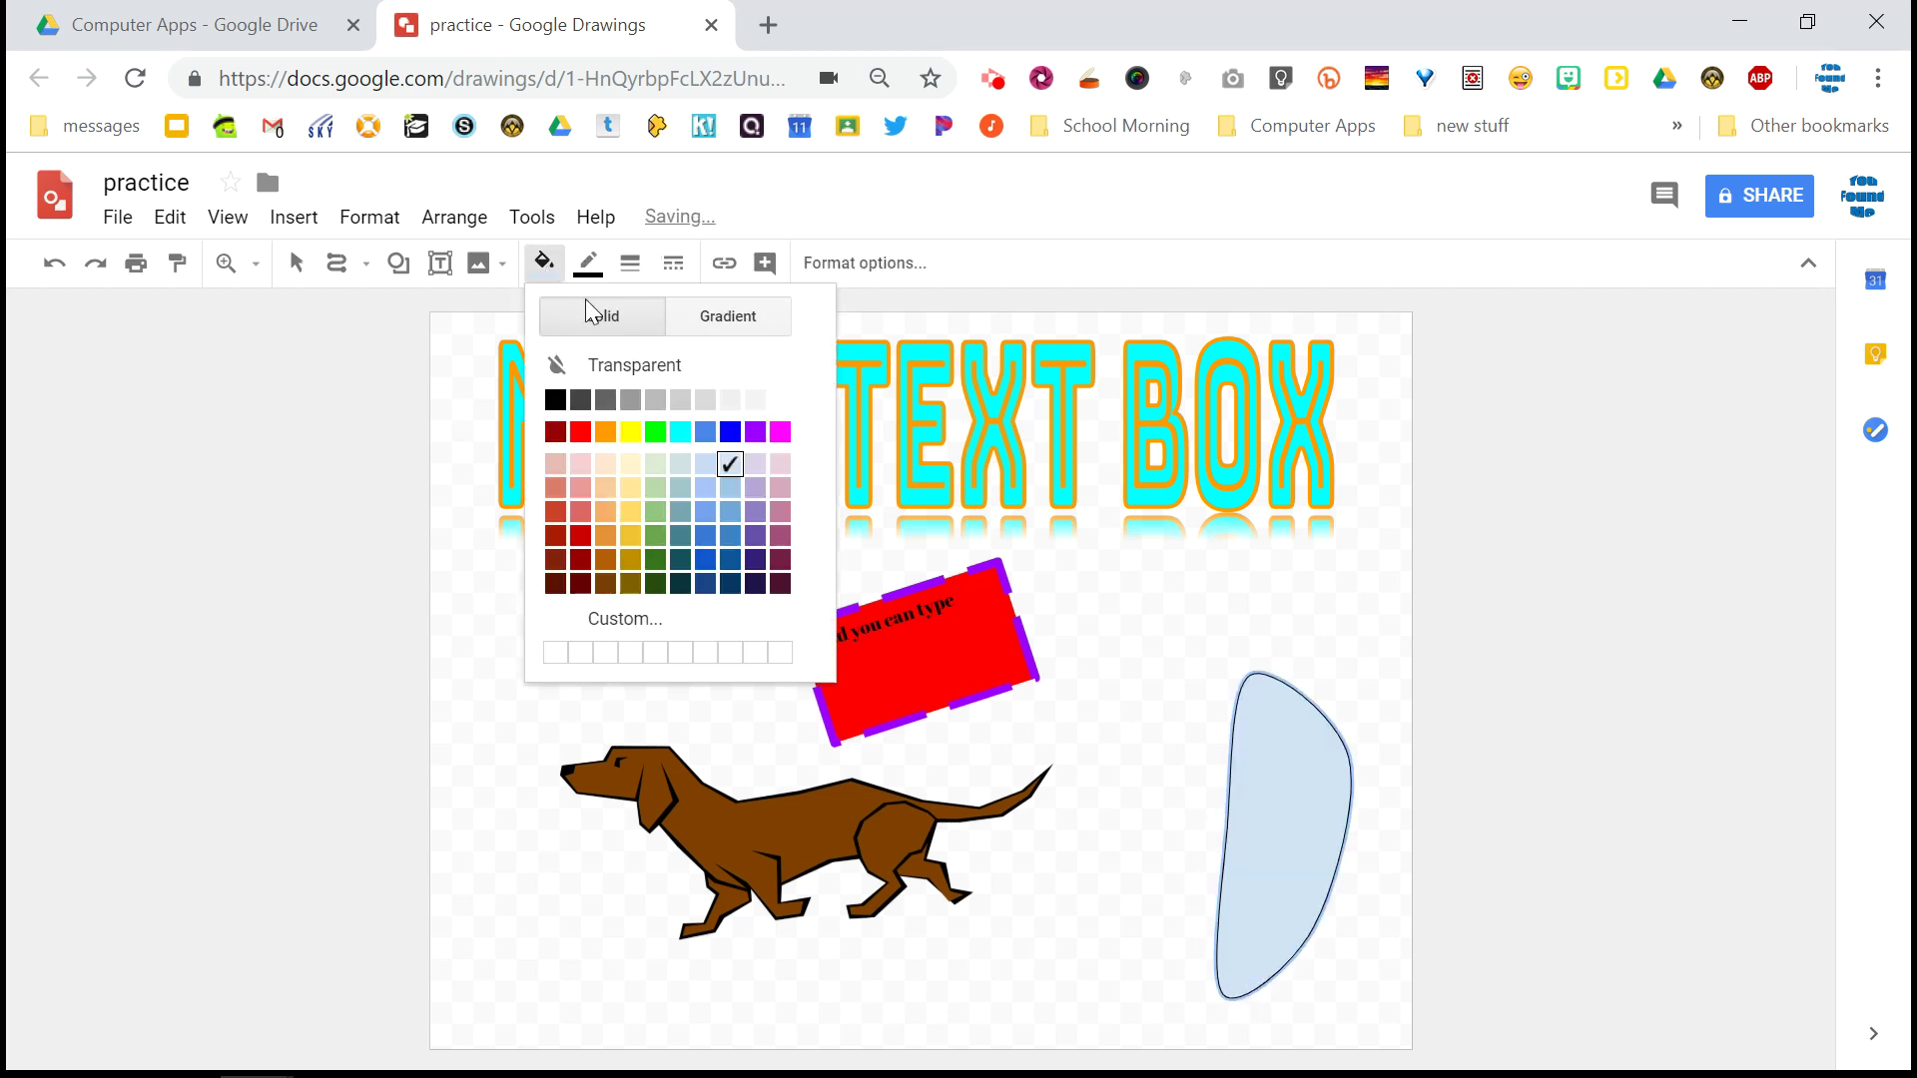
left_click(730, 431)
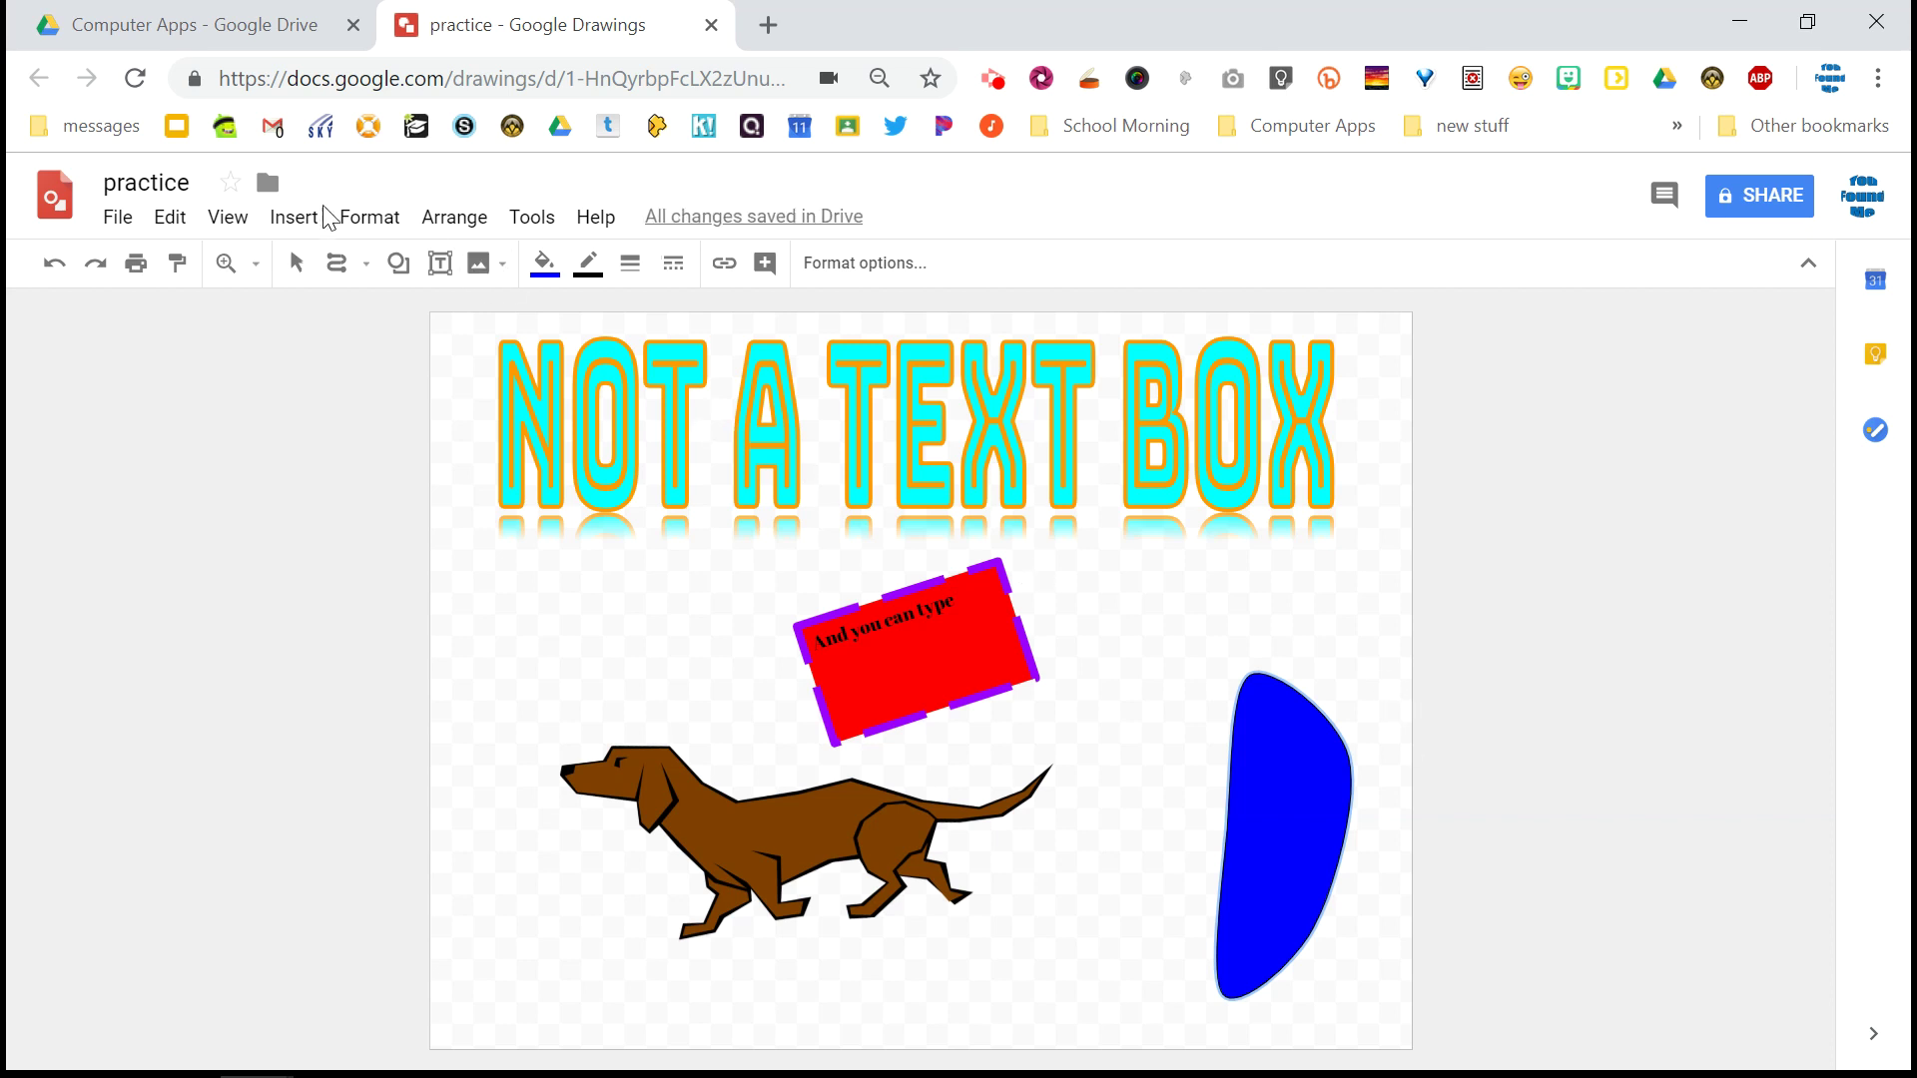
left_click(297, 222)
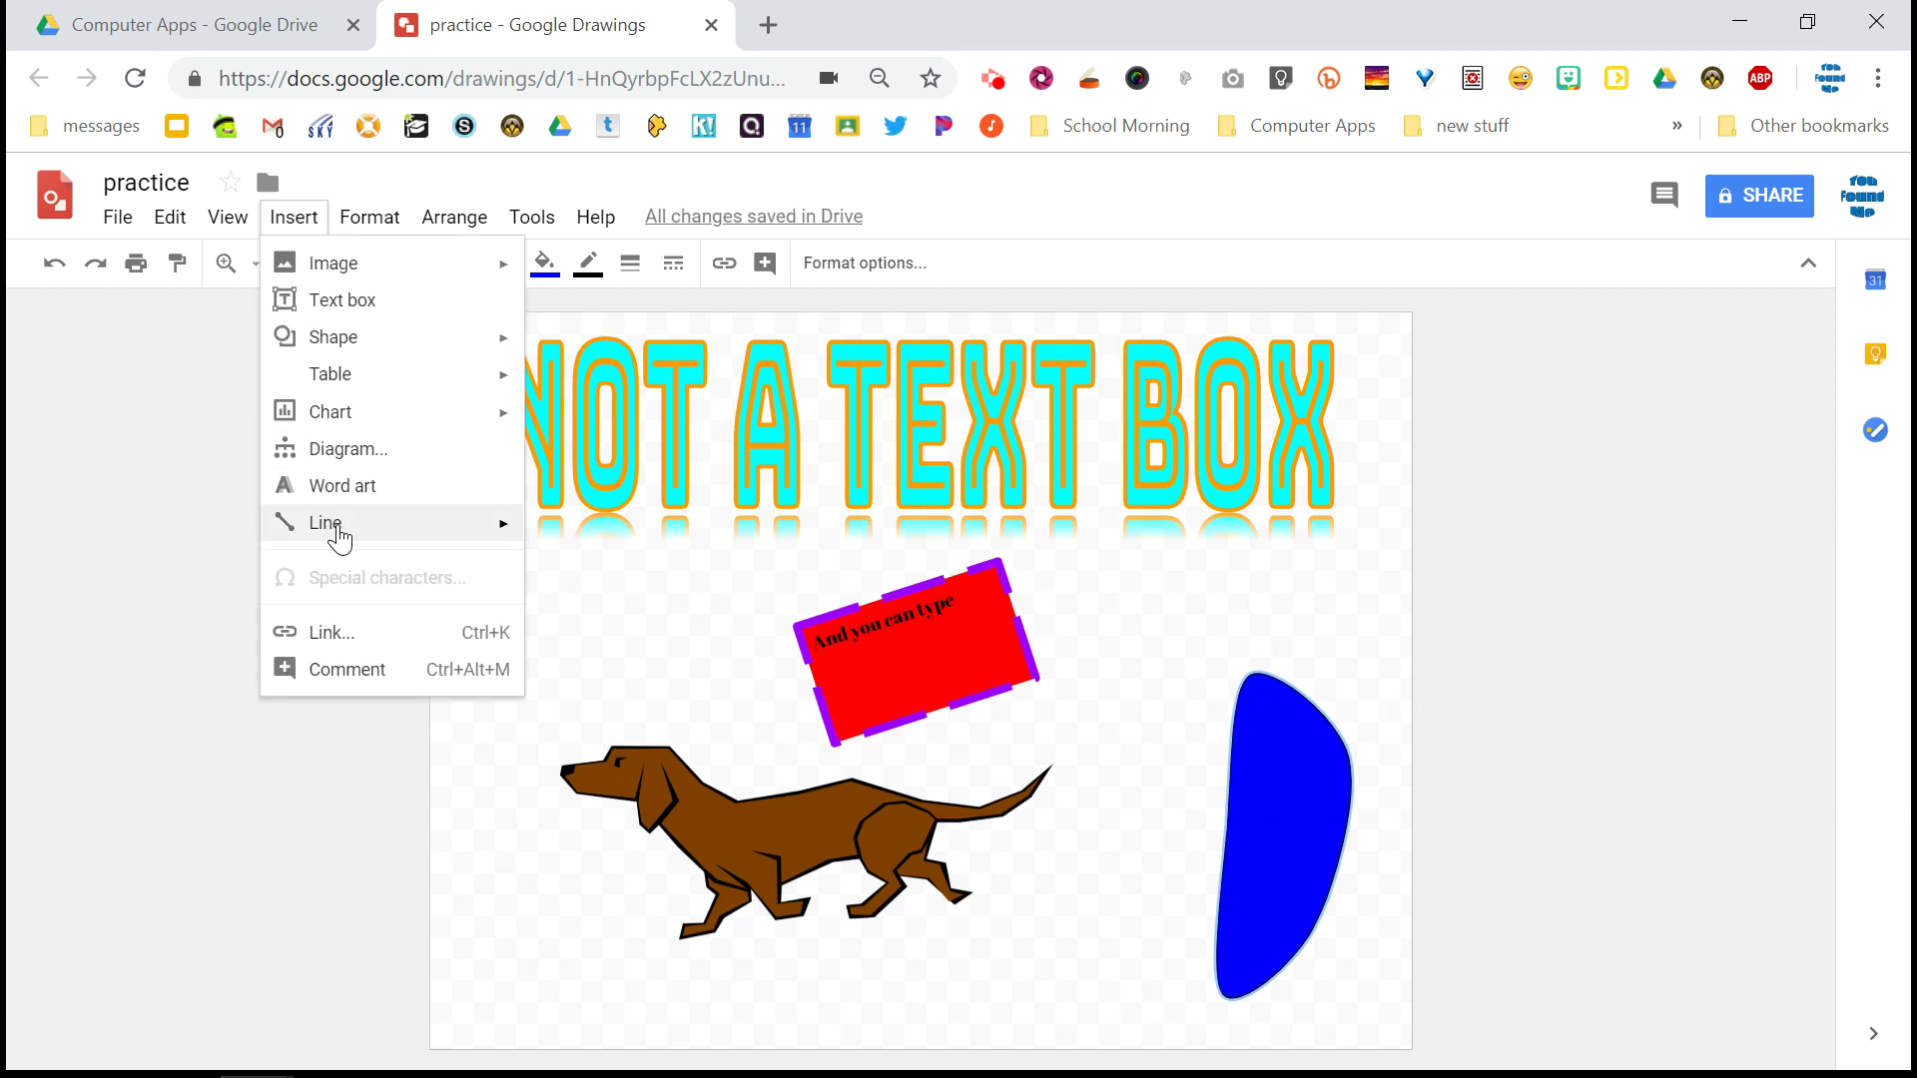
left_click(604, 719)
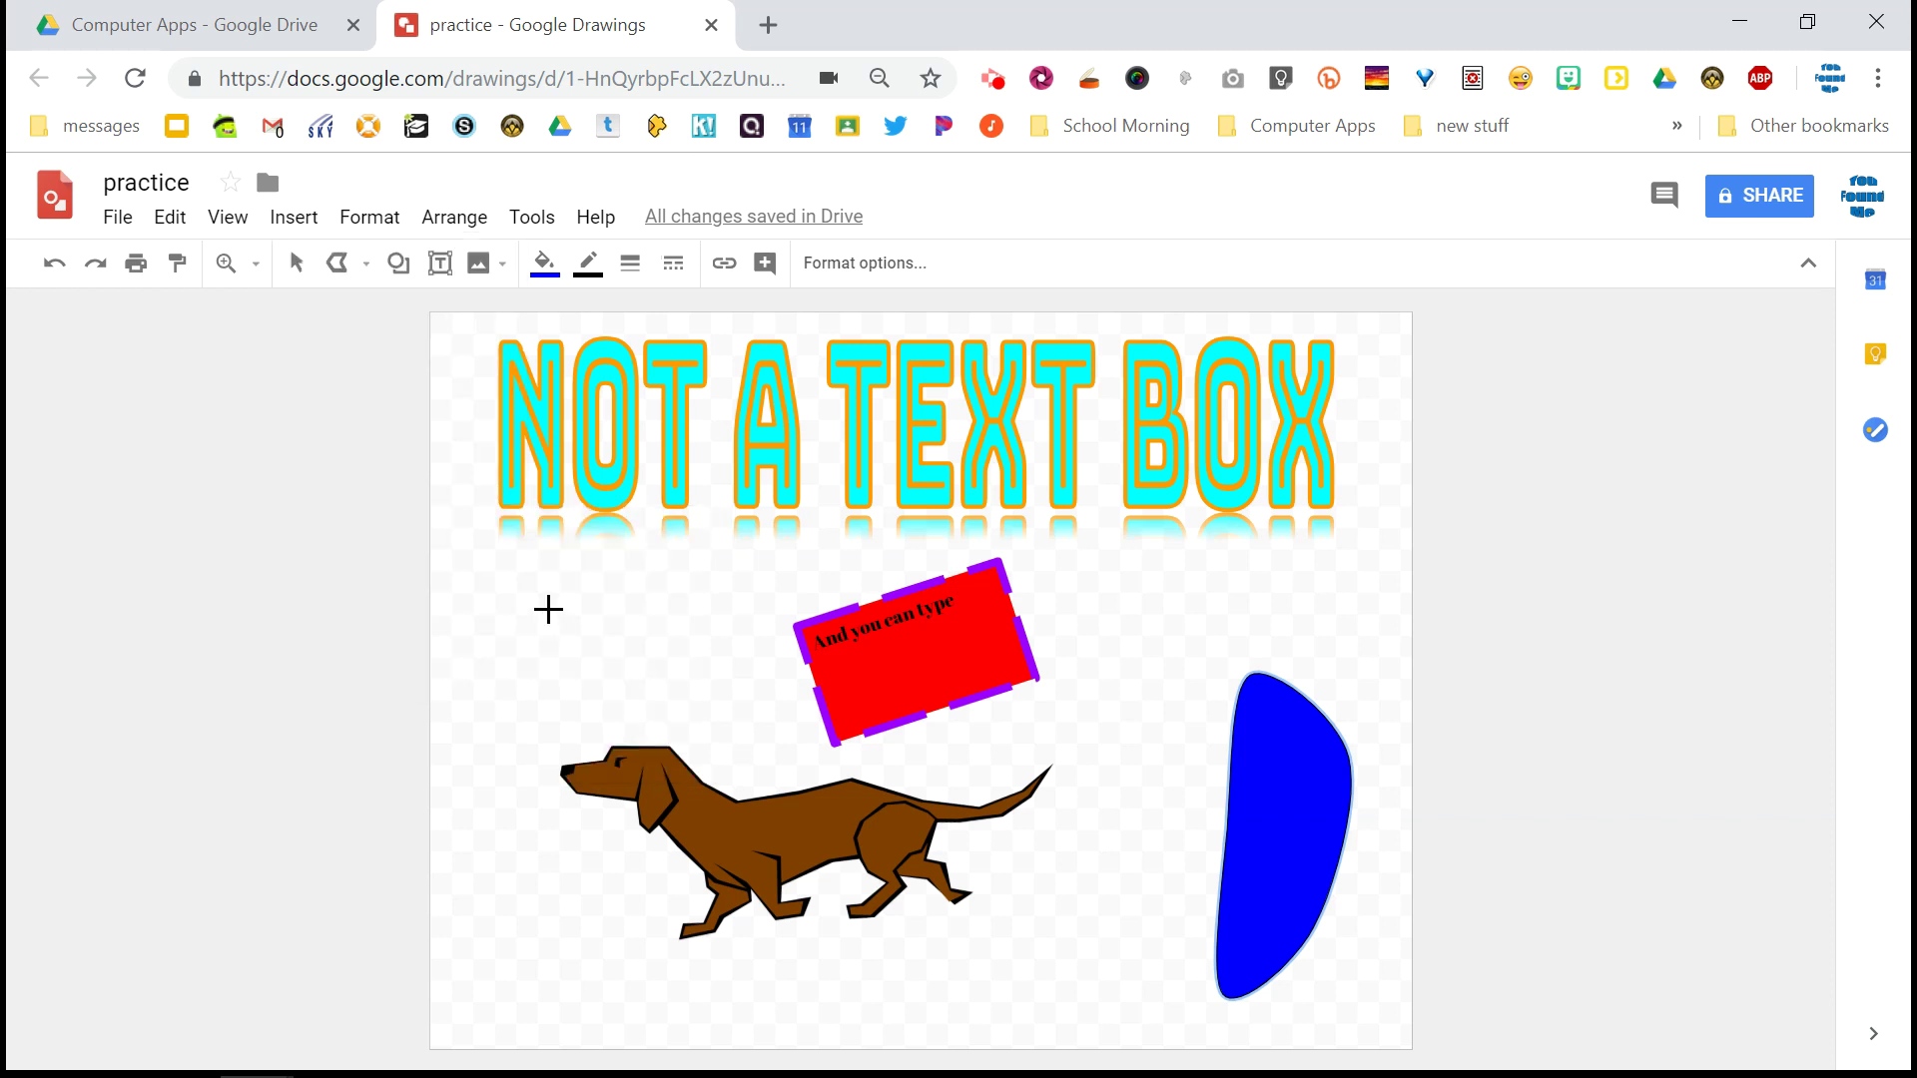
left_click(504, 652)
left_click(462, 849)
left_click(591, 958)
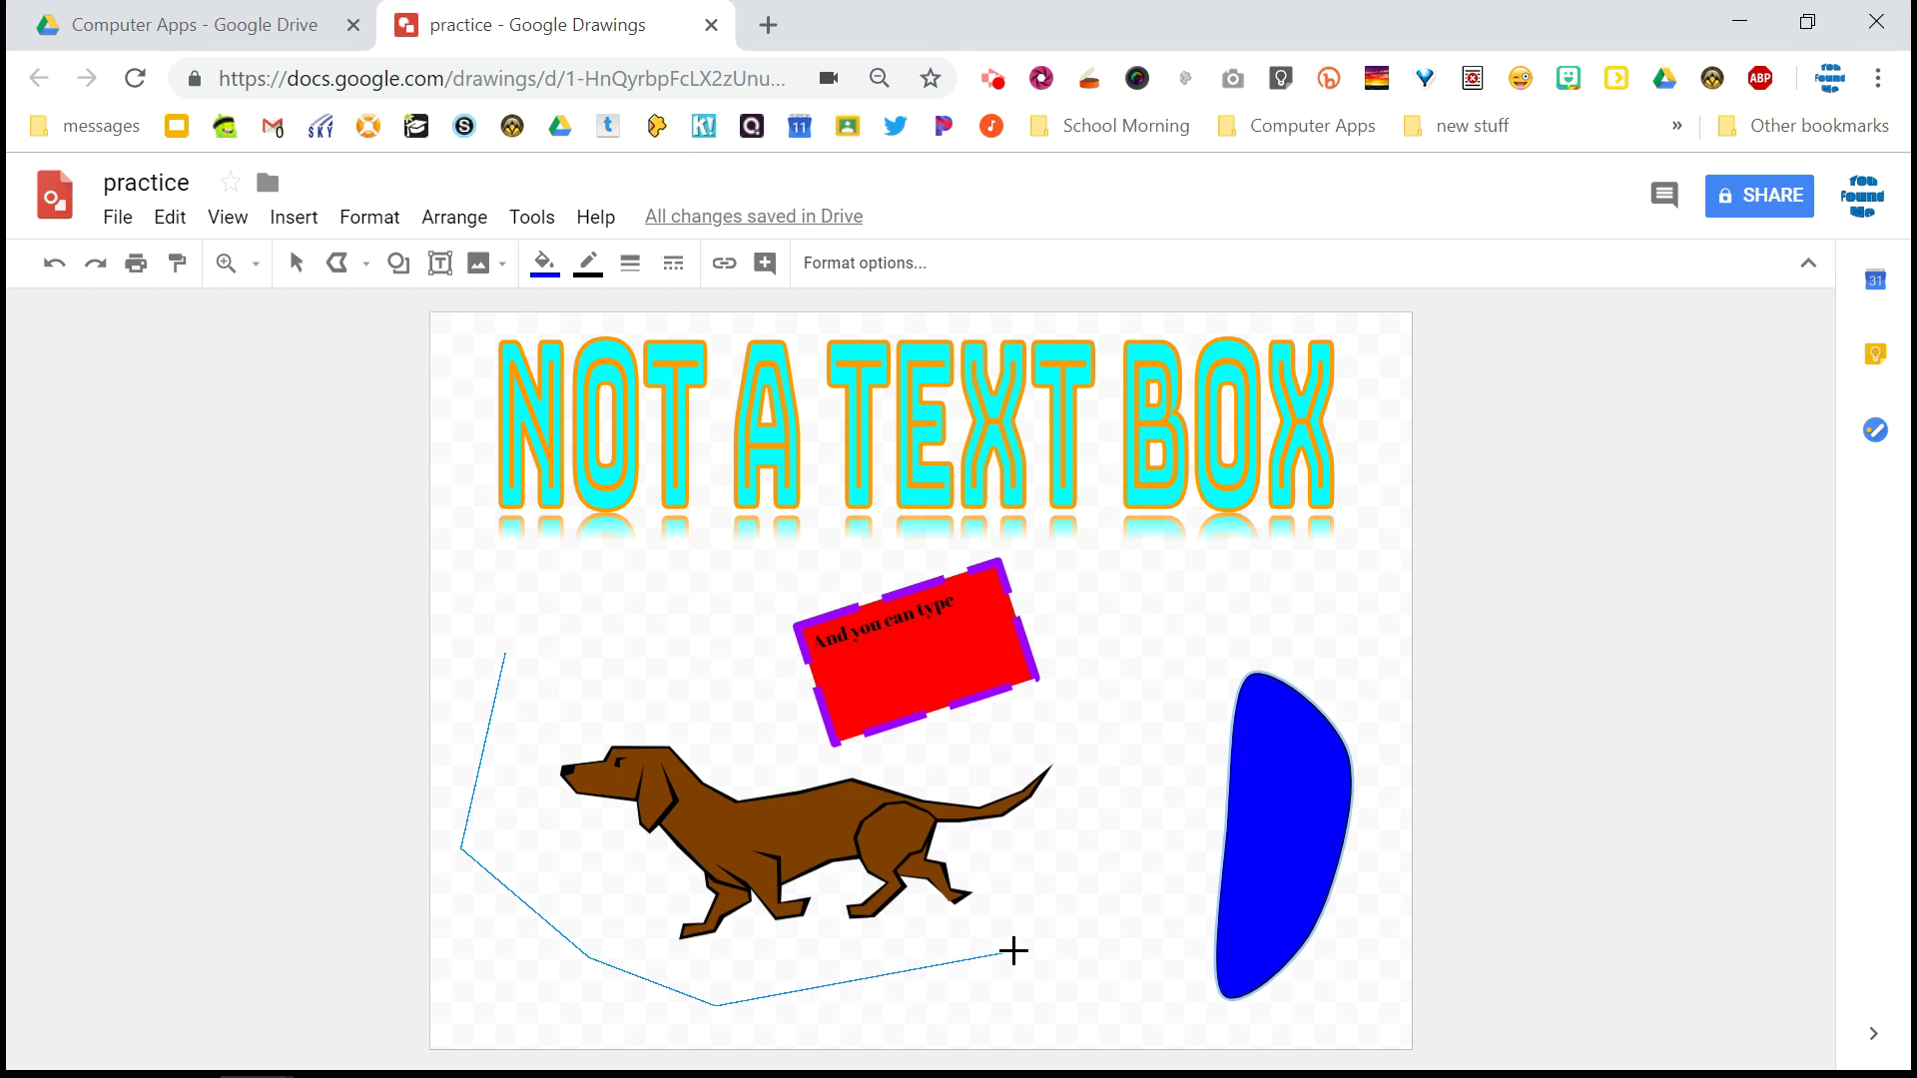
left_click(1113, 837)
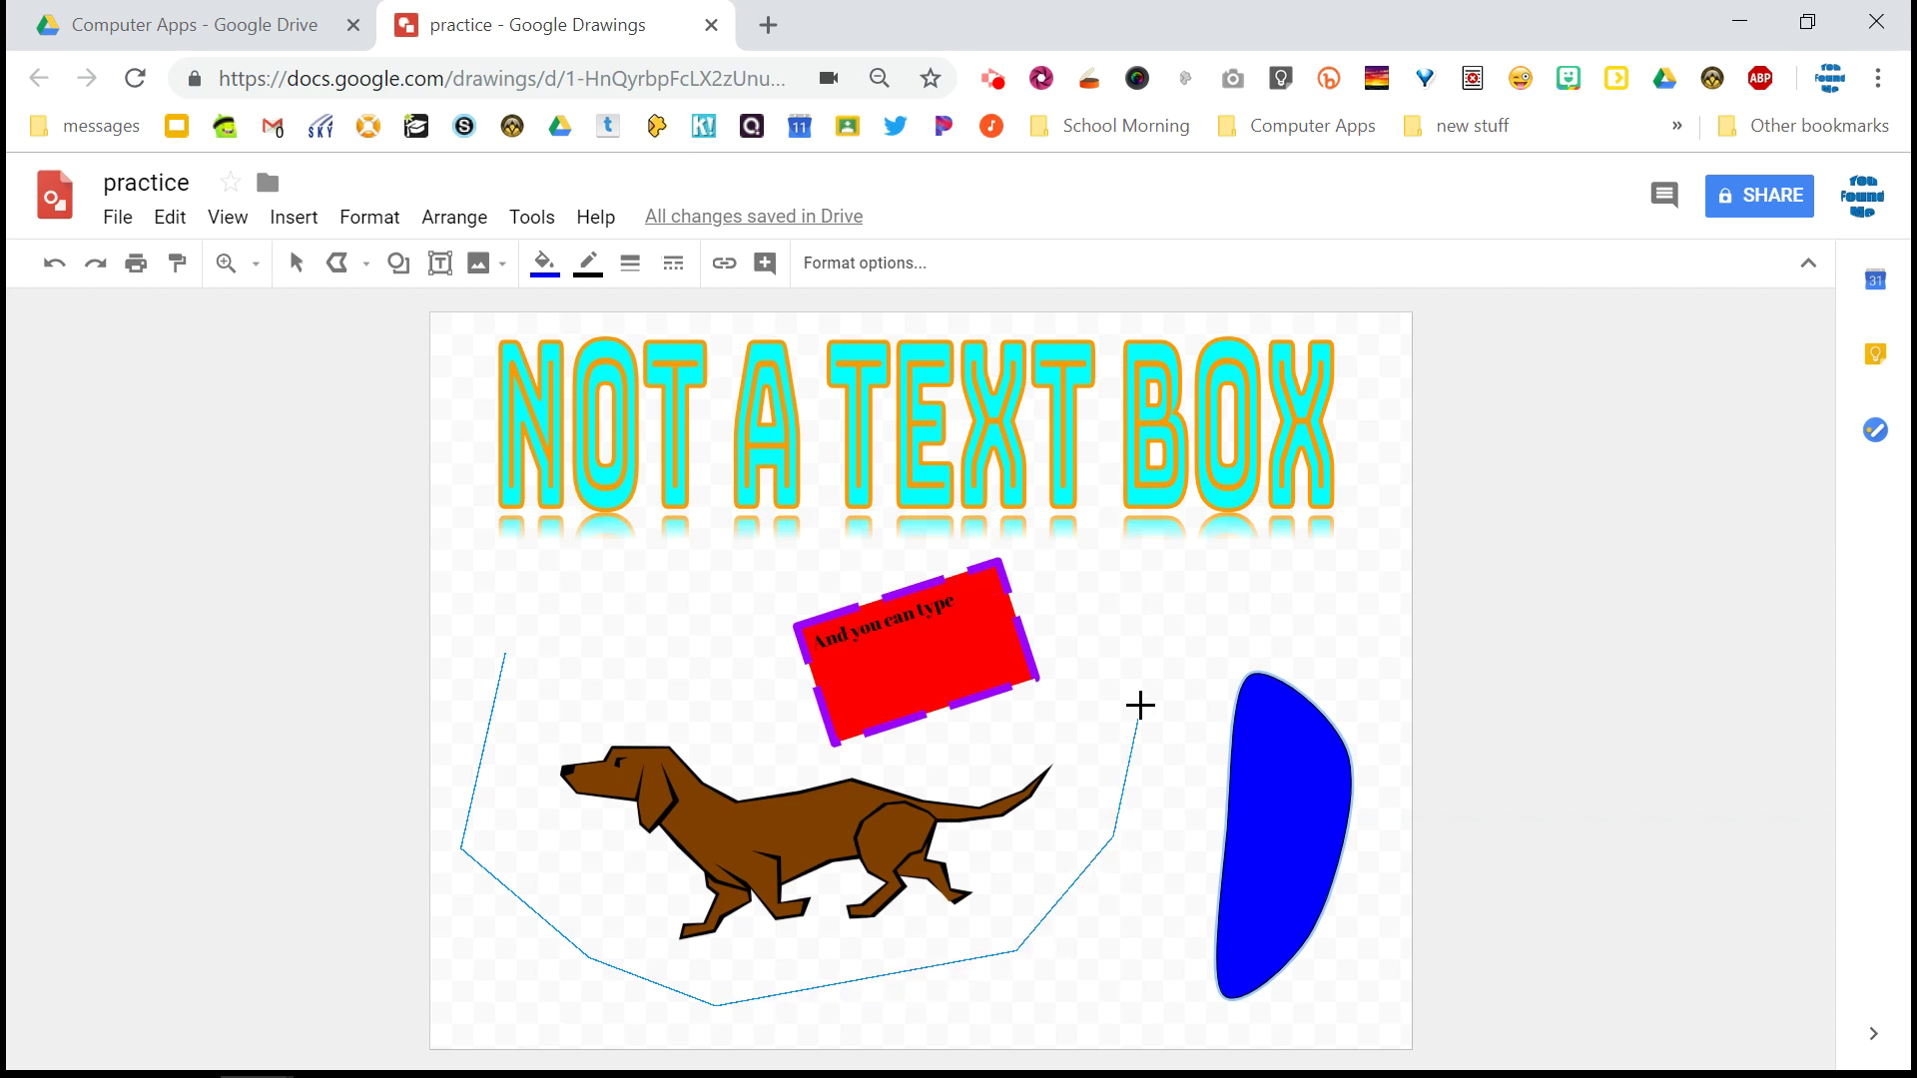
left_click(1147, 572)
left_click(1105, 602)
left_click(972, 542)
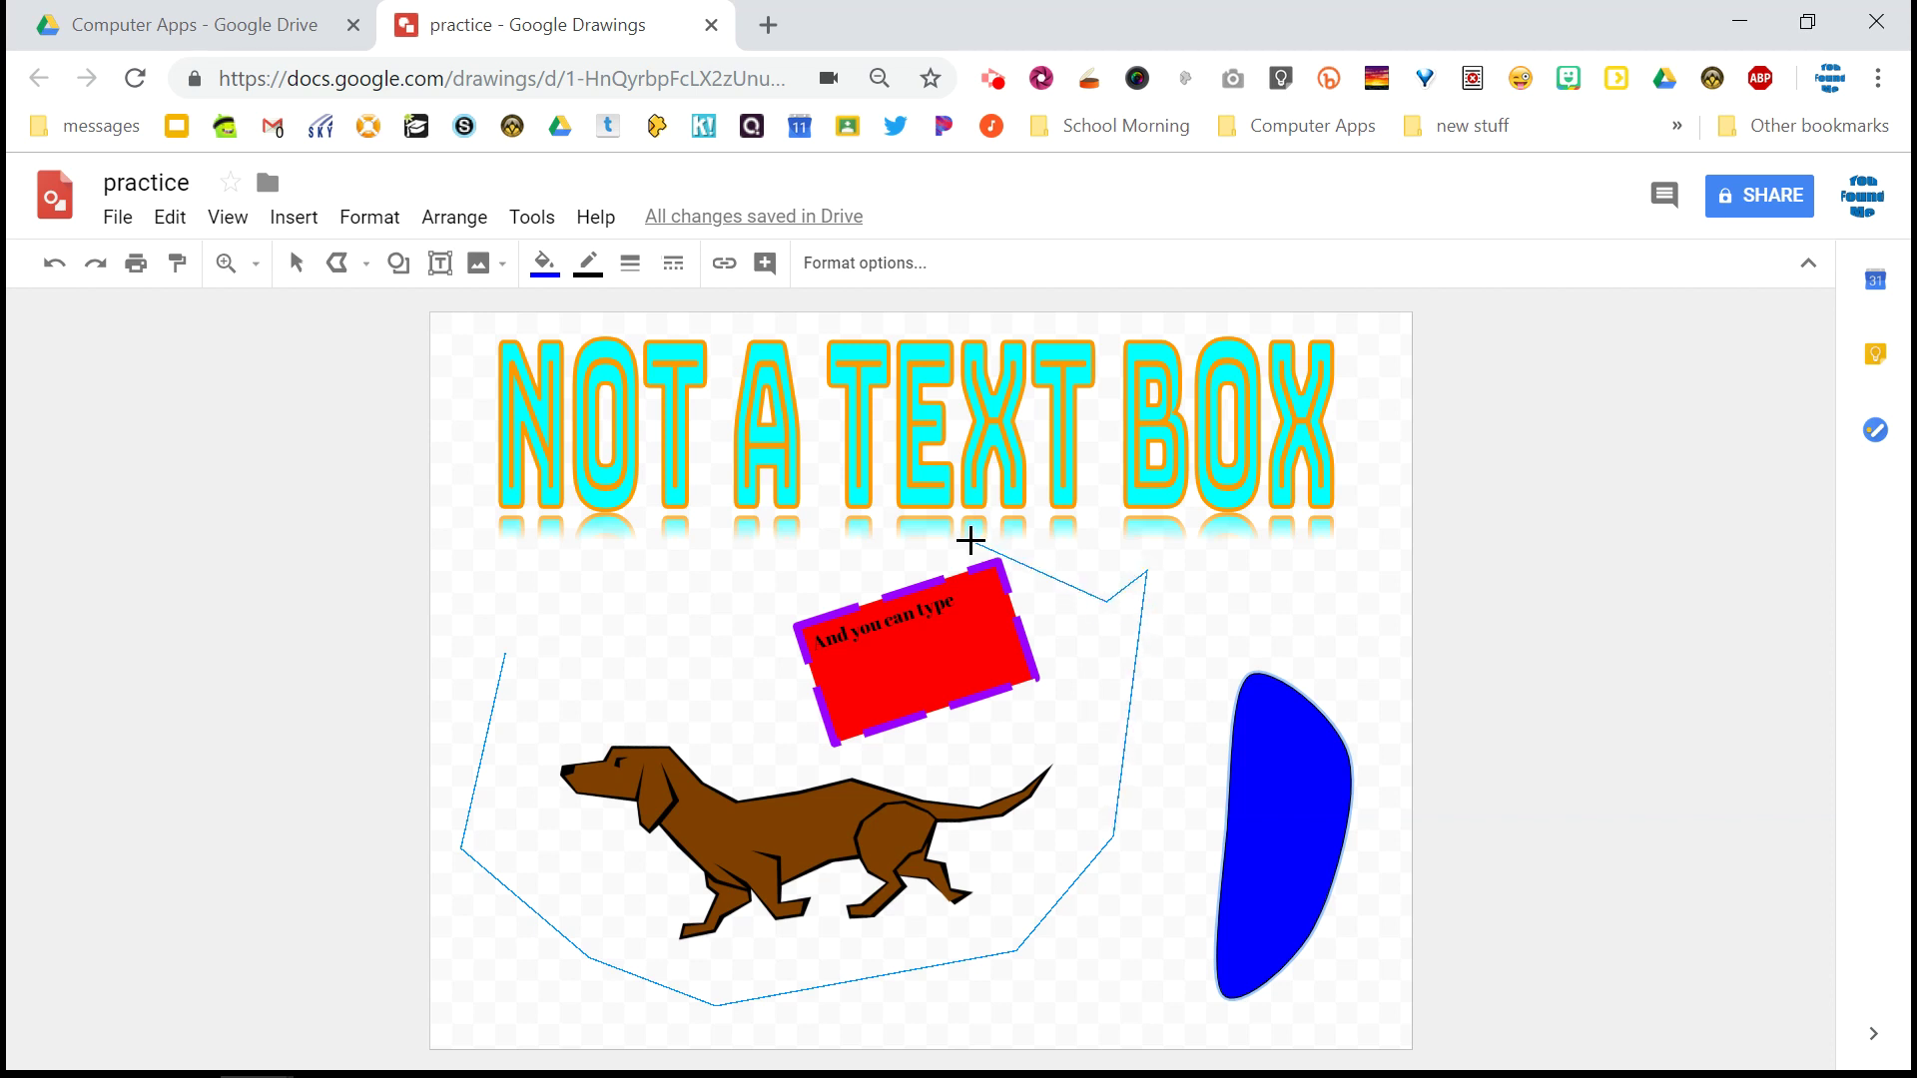
left_click(786, 591)
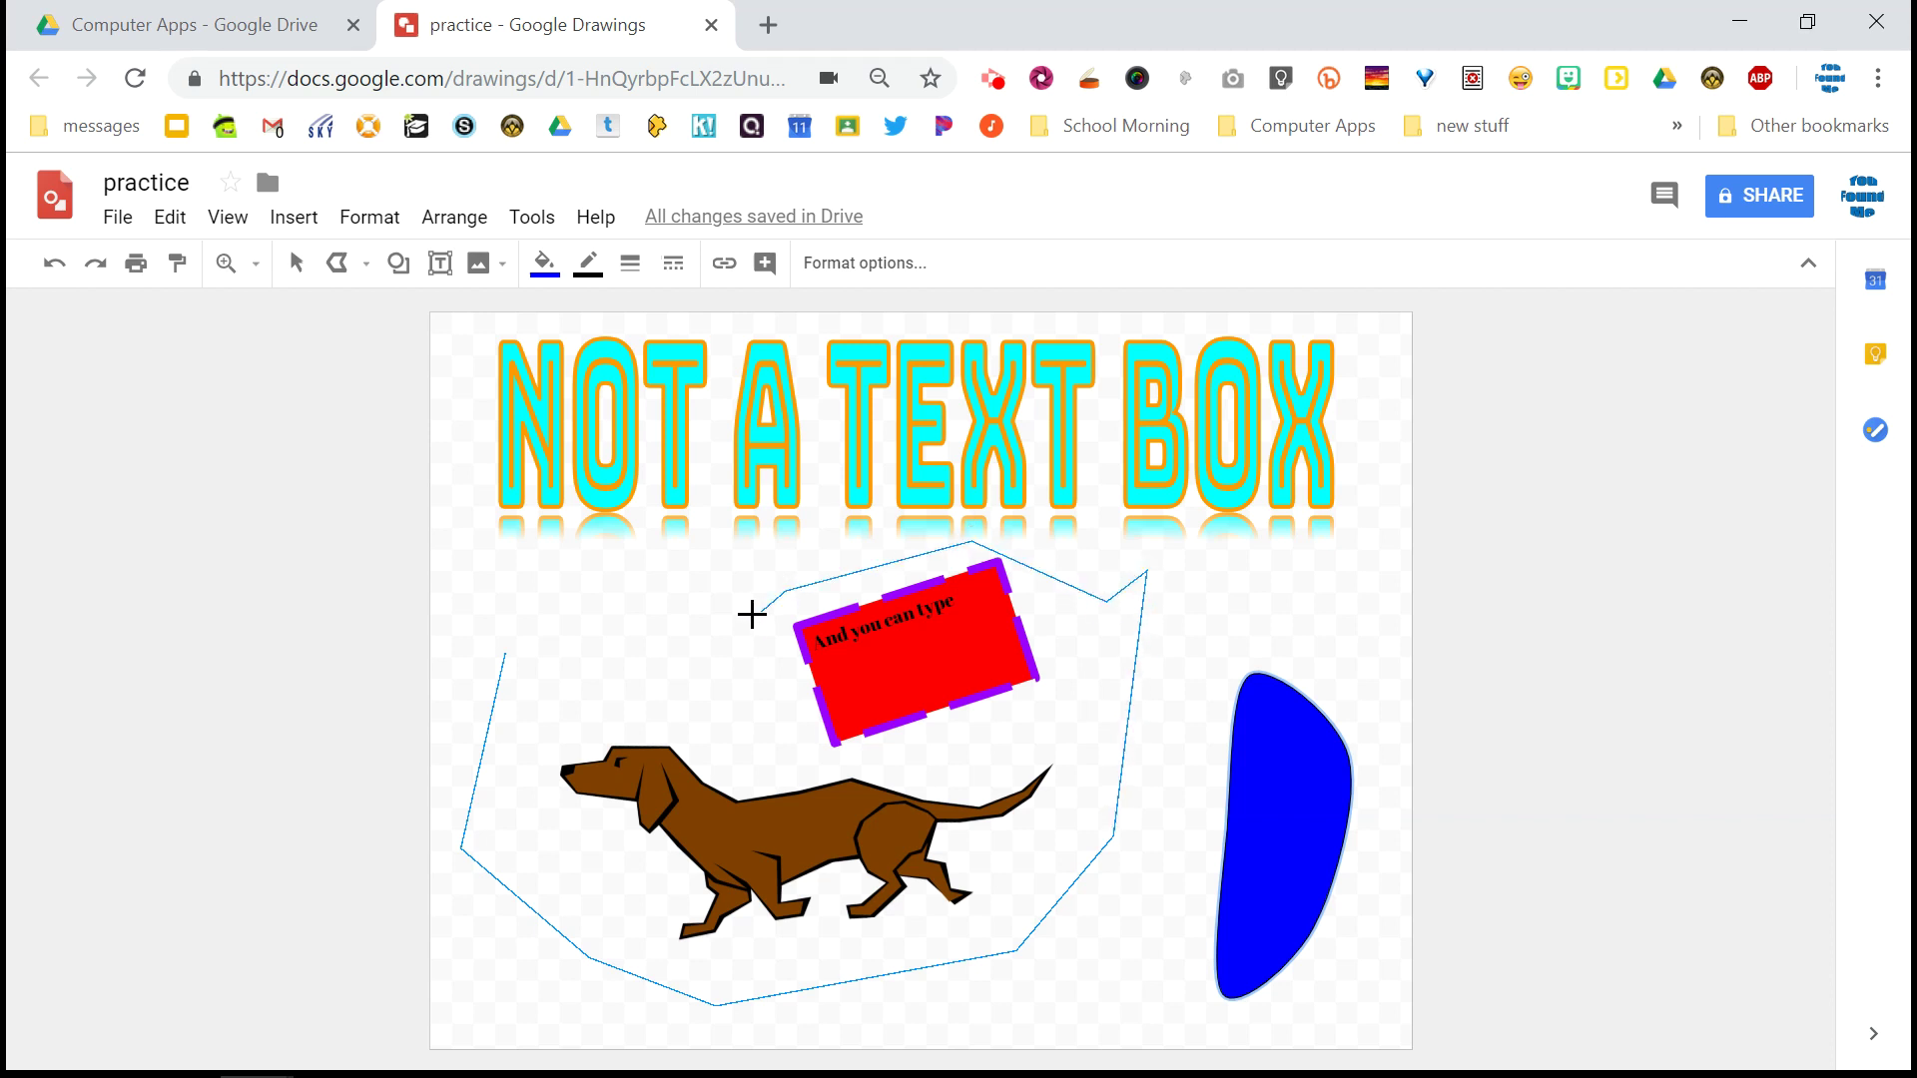
double_click(678, 628)
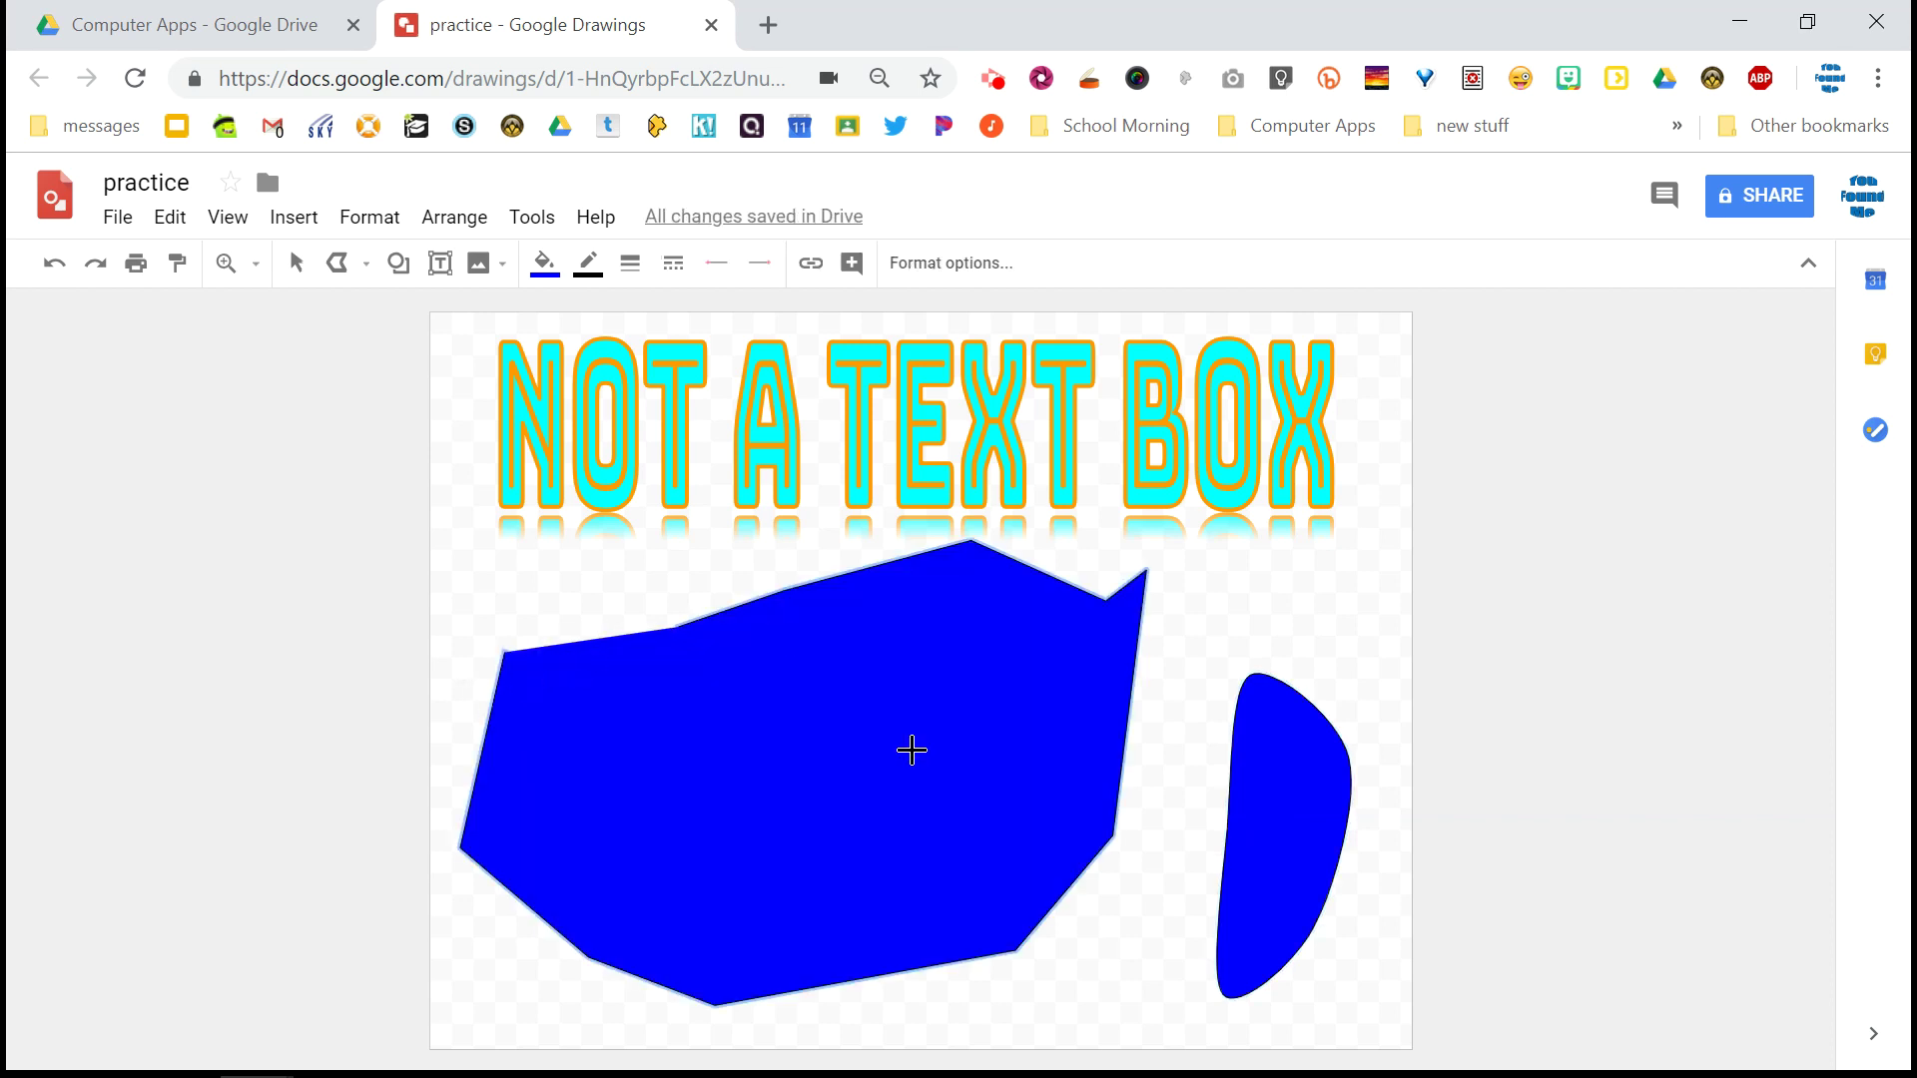
left_click(544, 263)
left_click(782, 491)
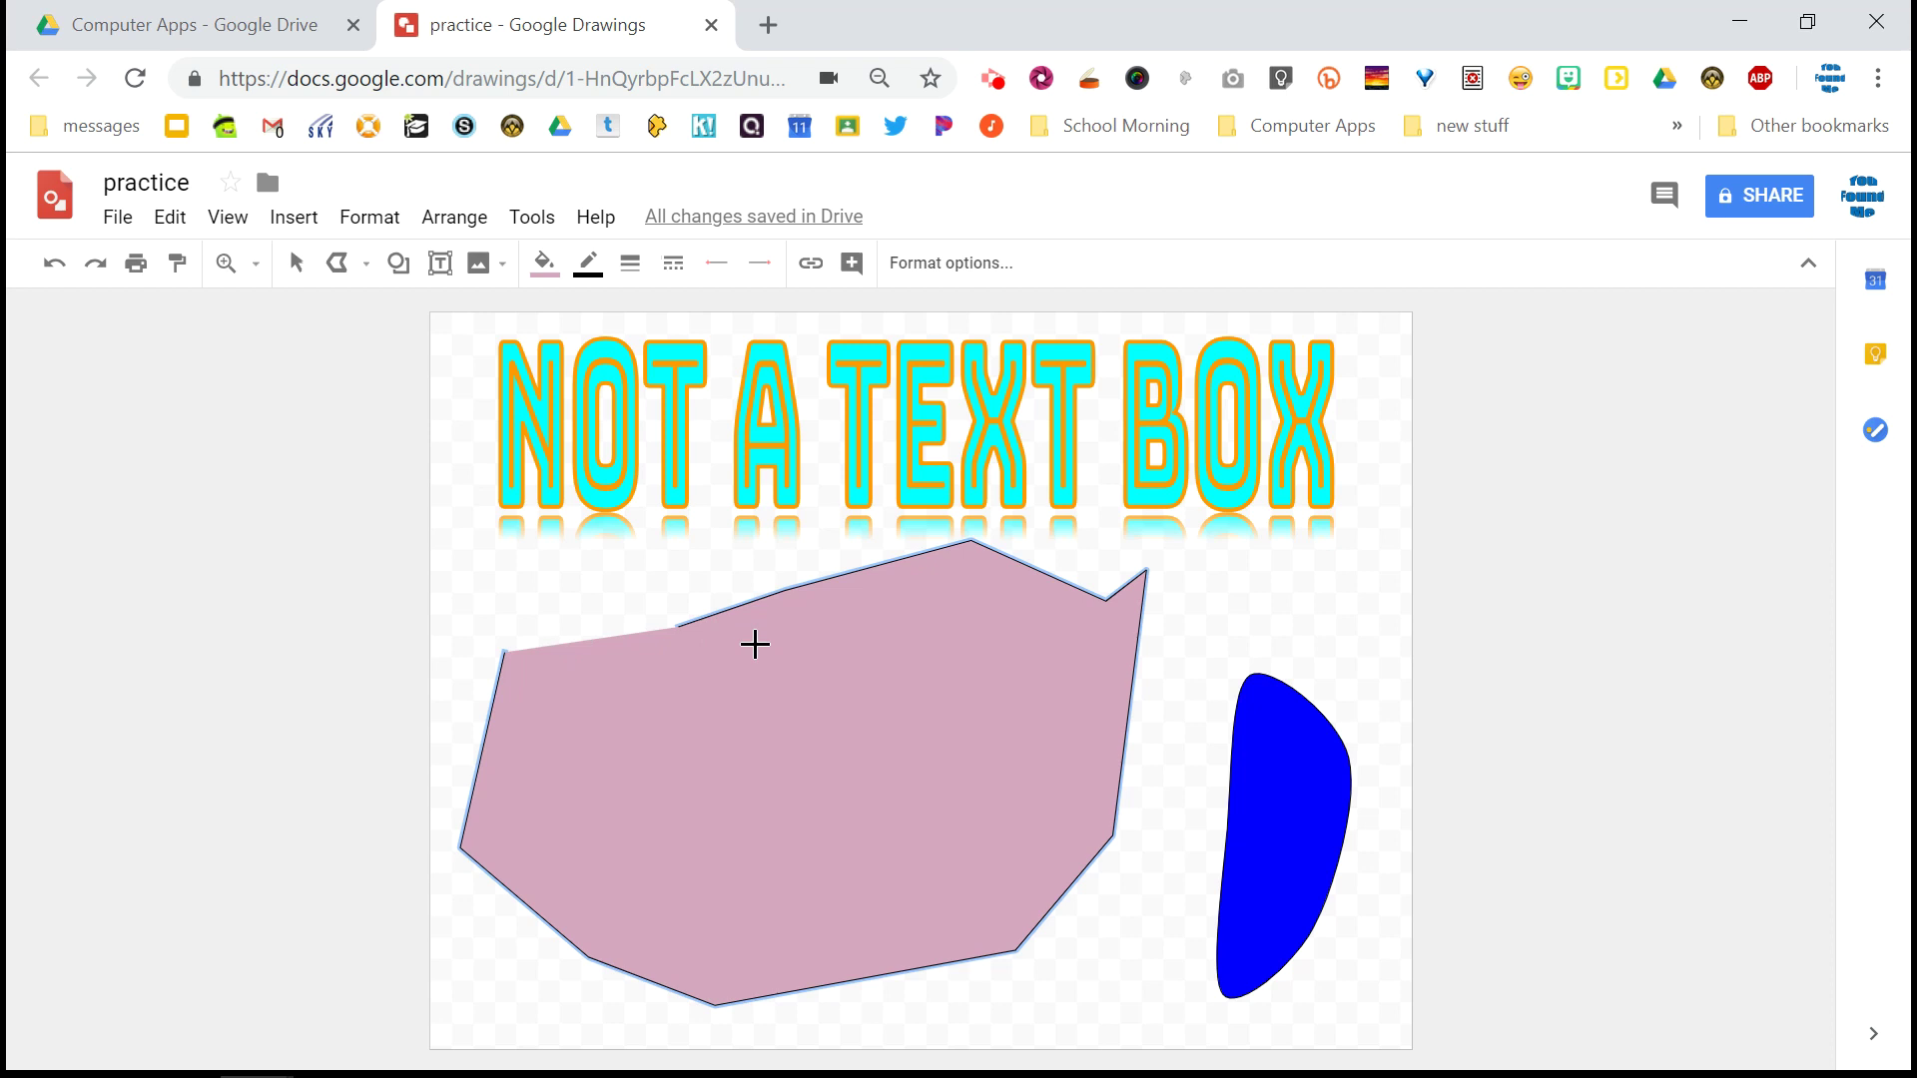
key("ctrl+z")
key("ctrl+z")
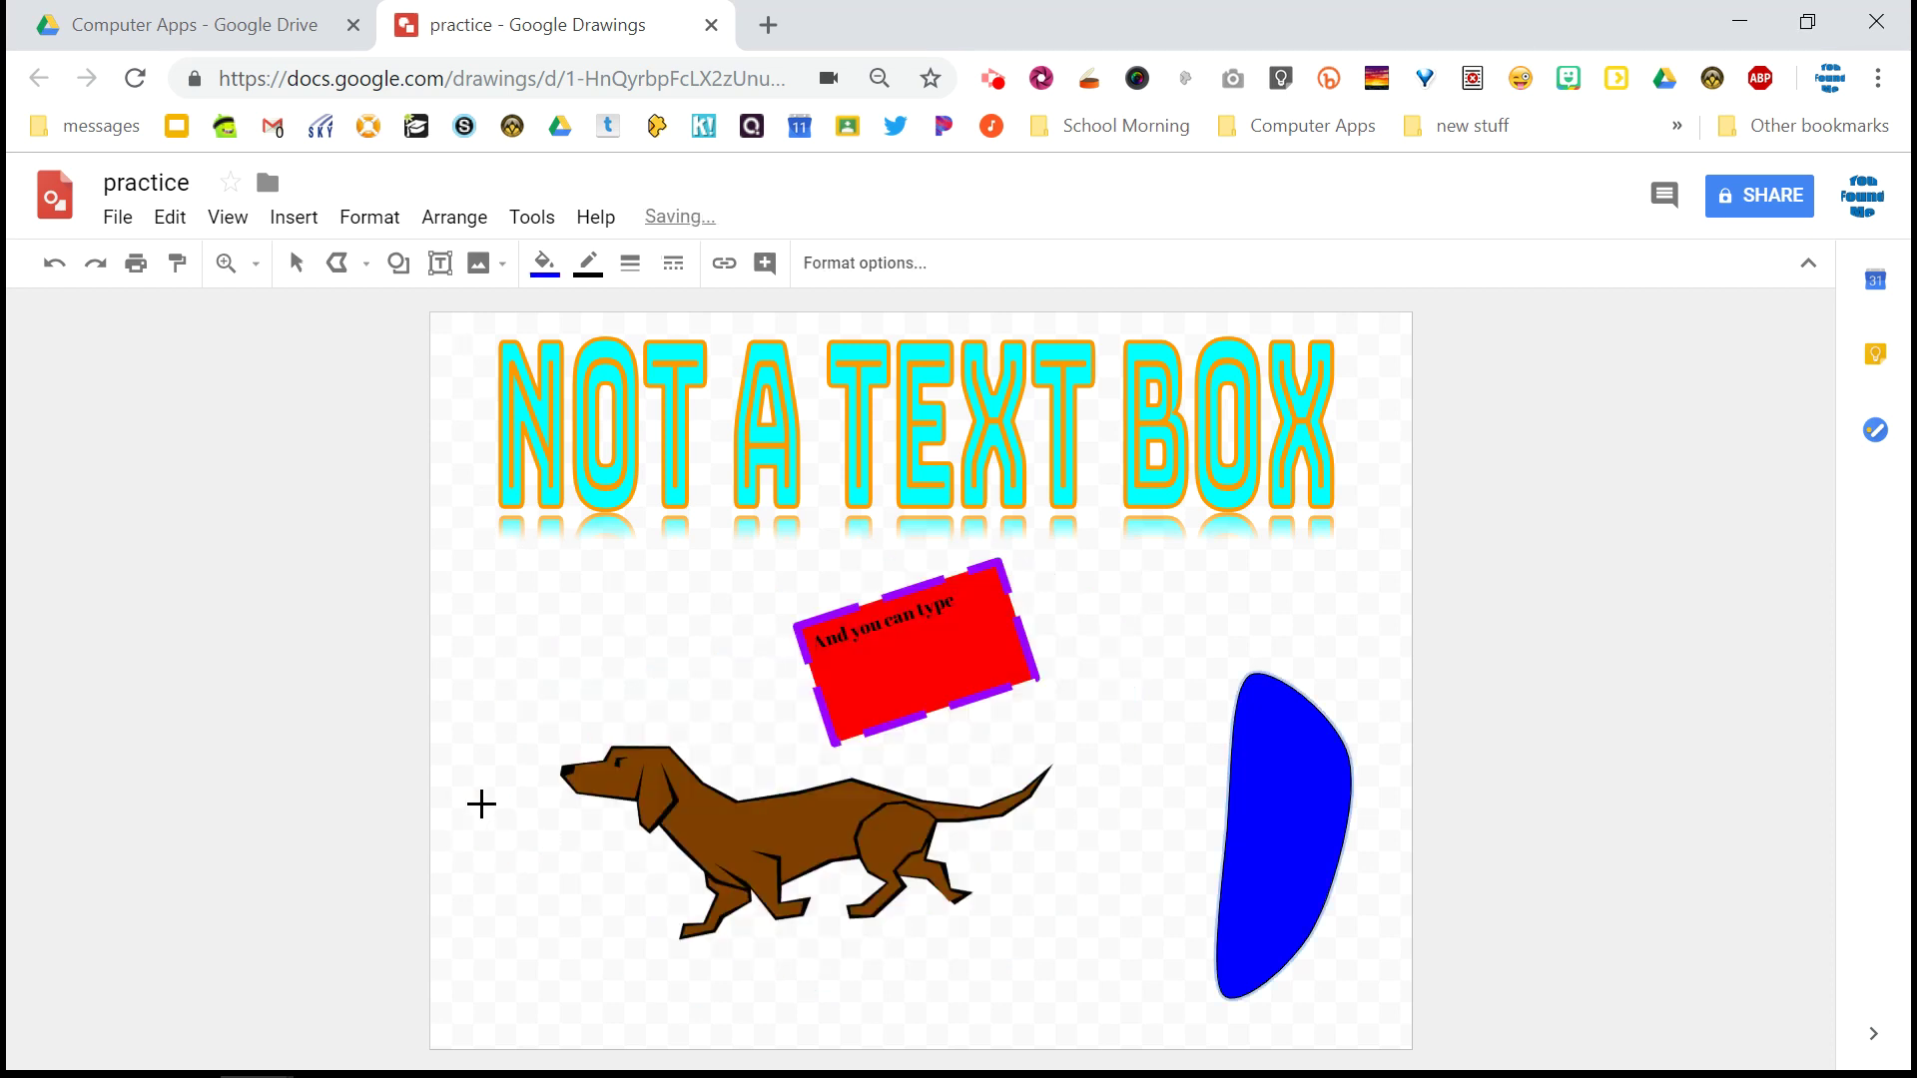
Draw a five-sided polyline over the dog's head, then undo it
left_click(510, 621)
left_click(505, 811)
left_click(651, 920)
left_click(754, 743)
left_click(734, 639)
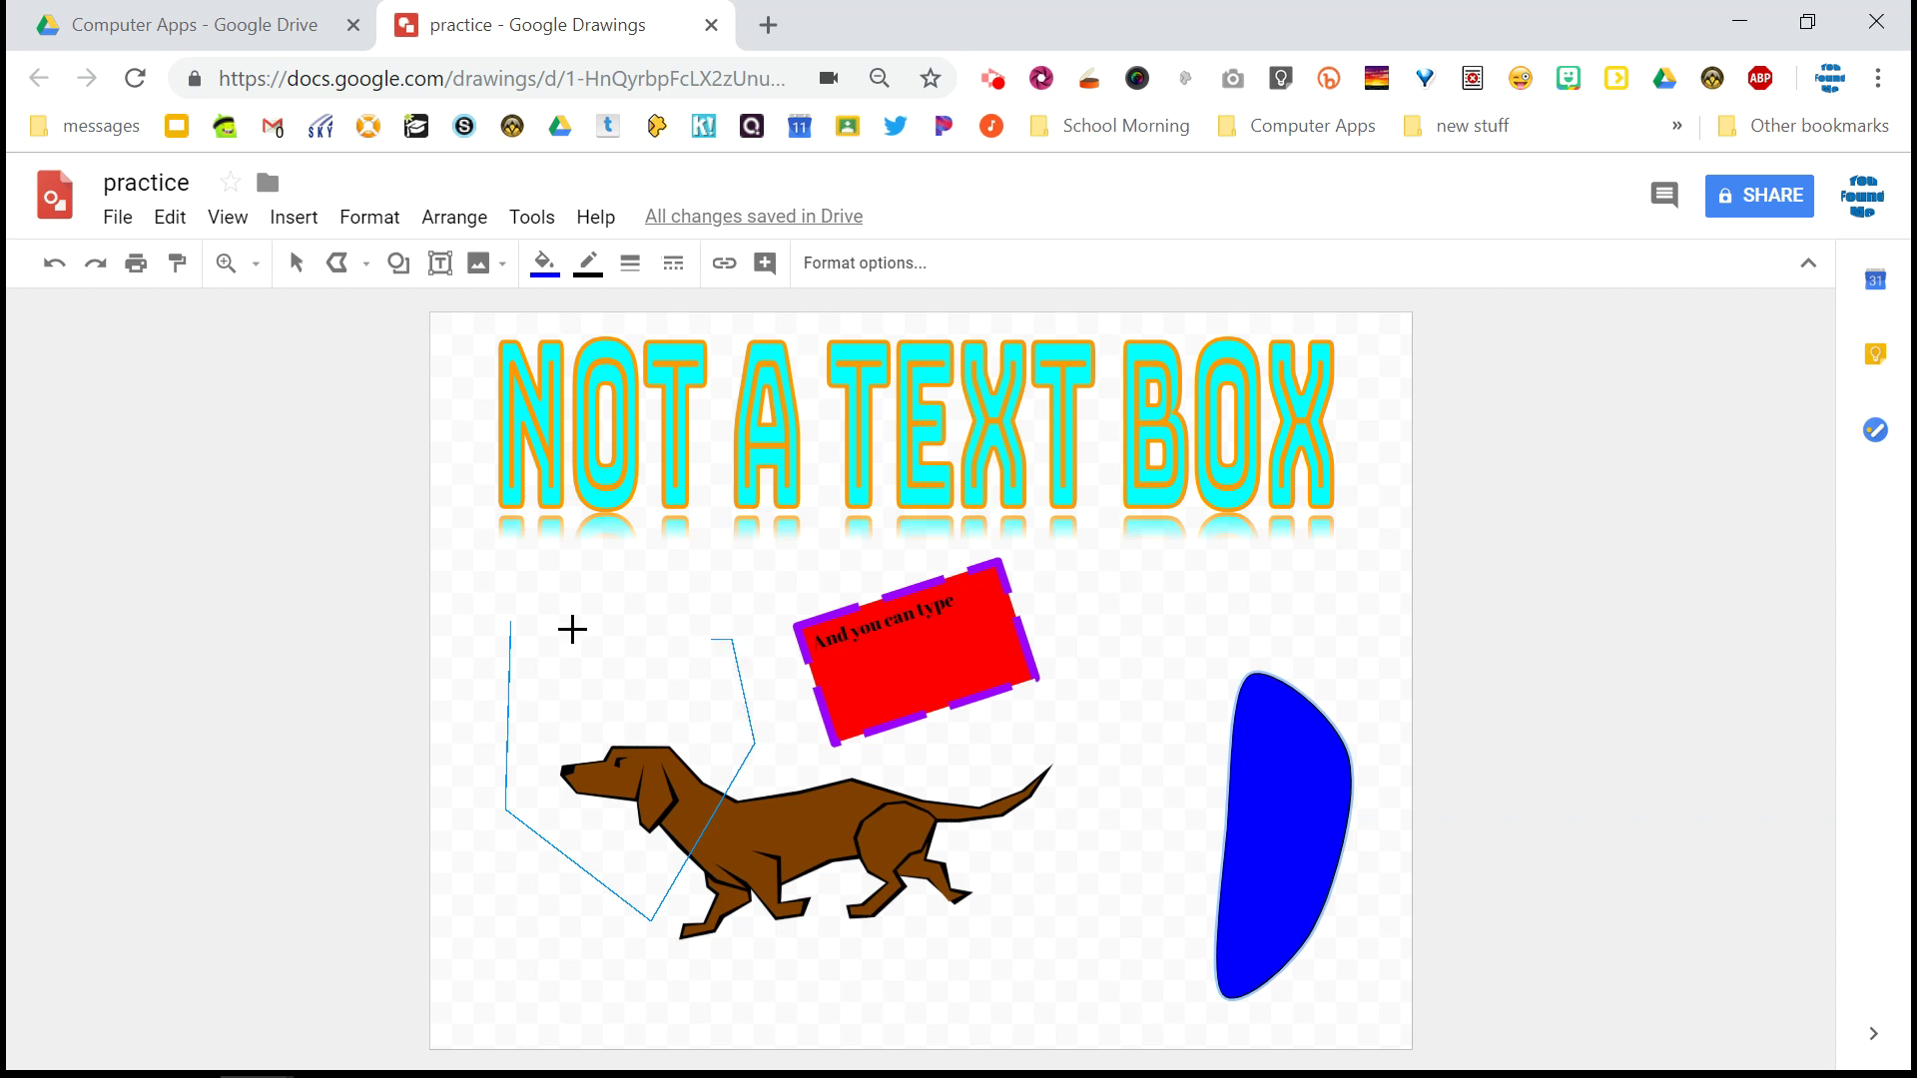
left_click(509, 621)
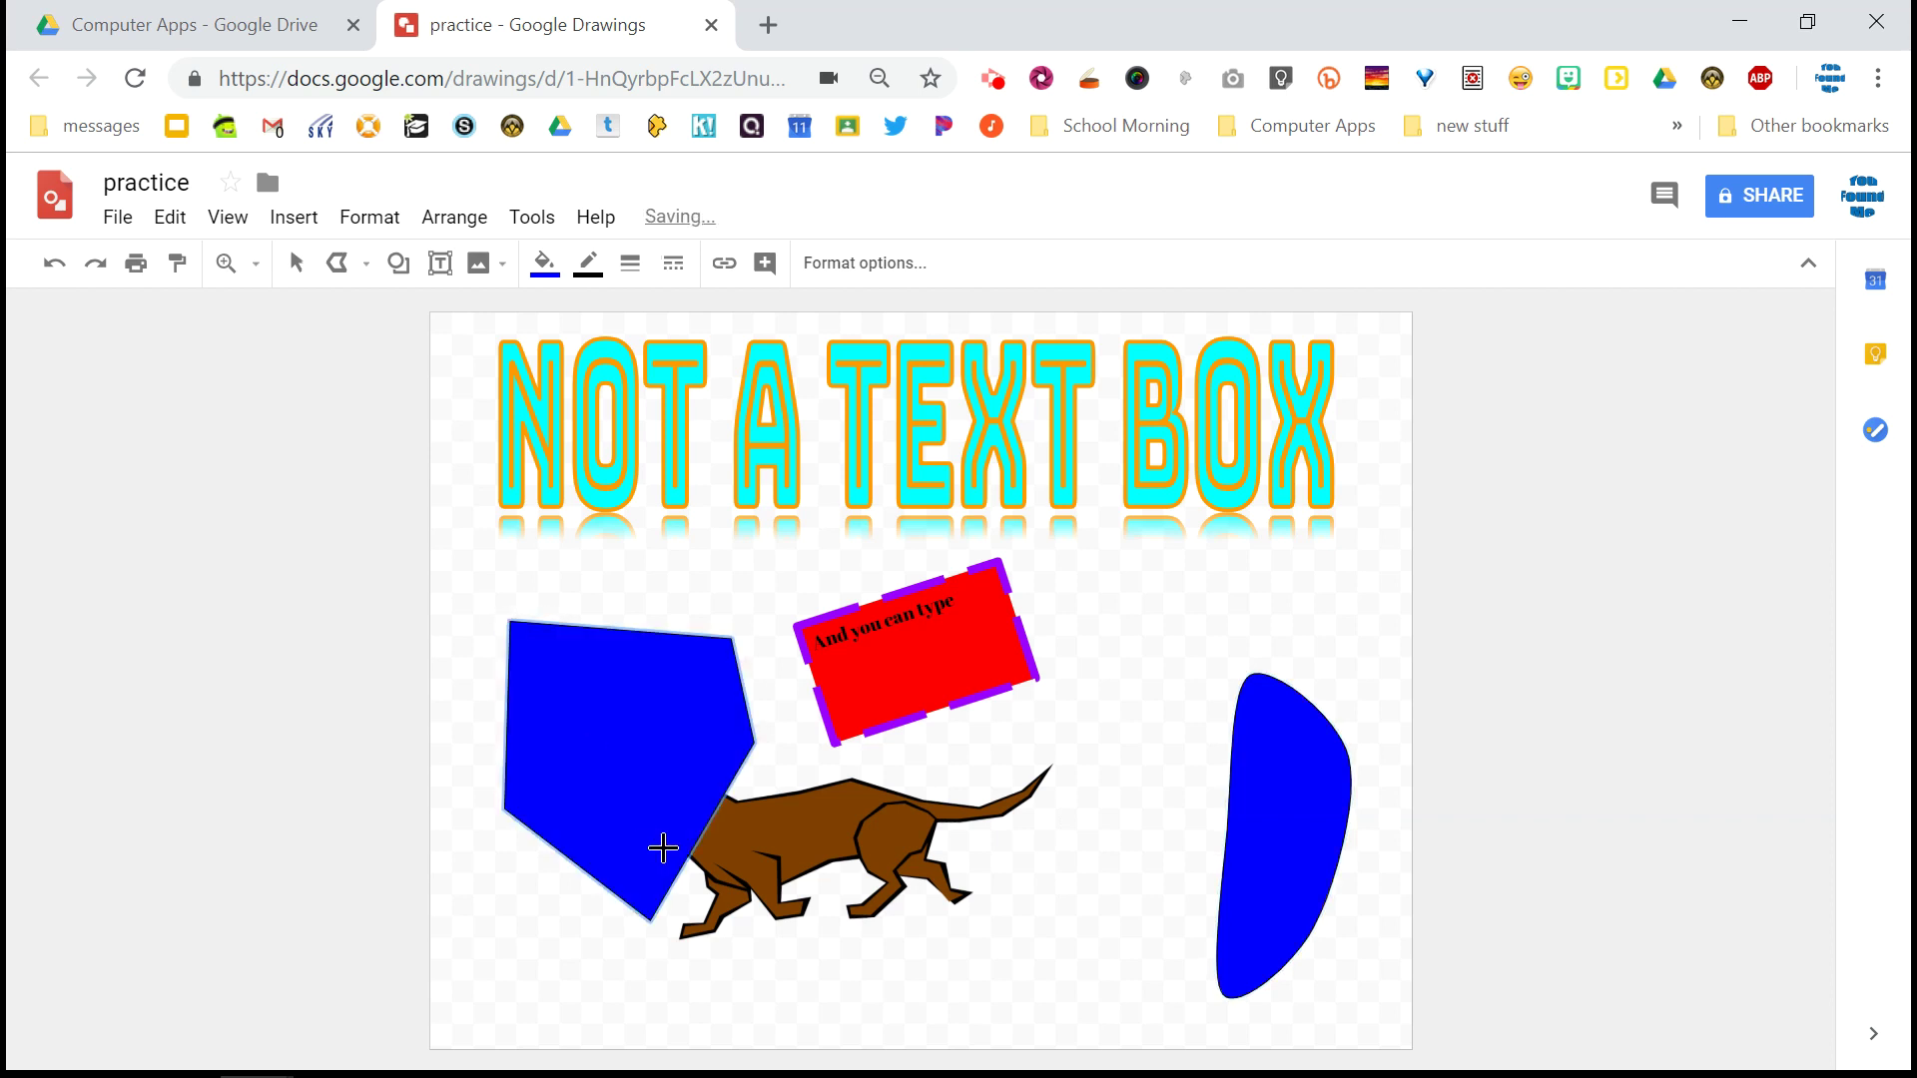
key("ctrl+z")
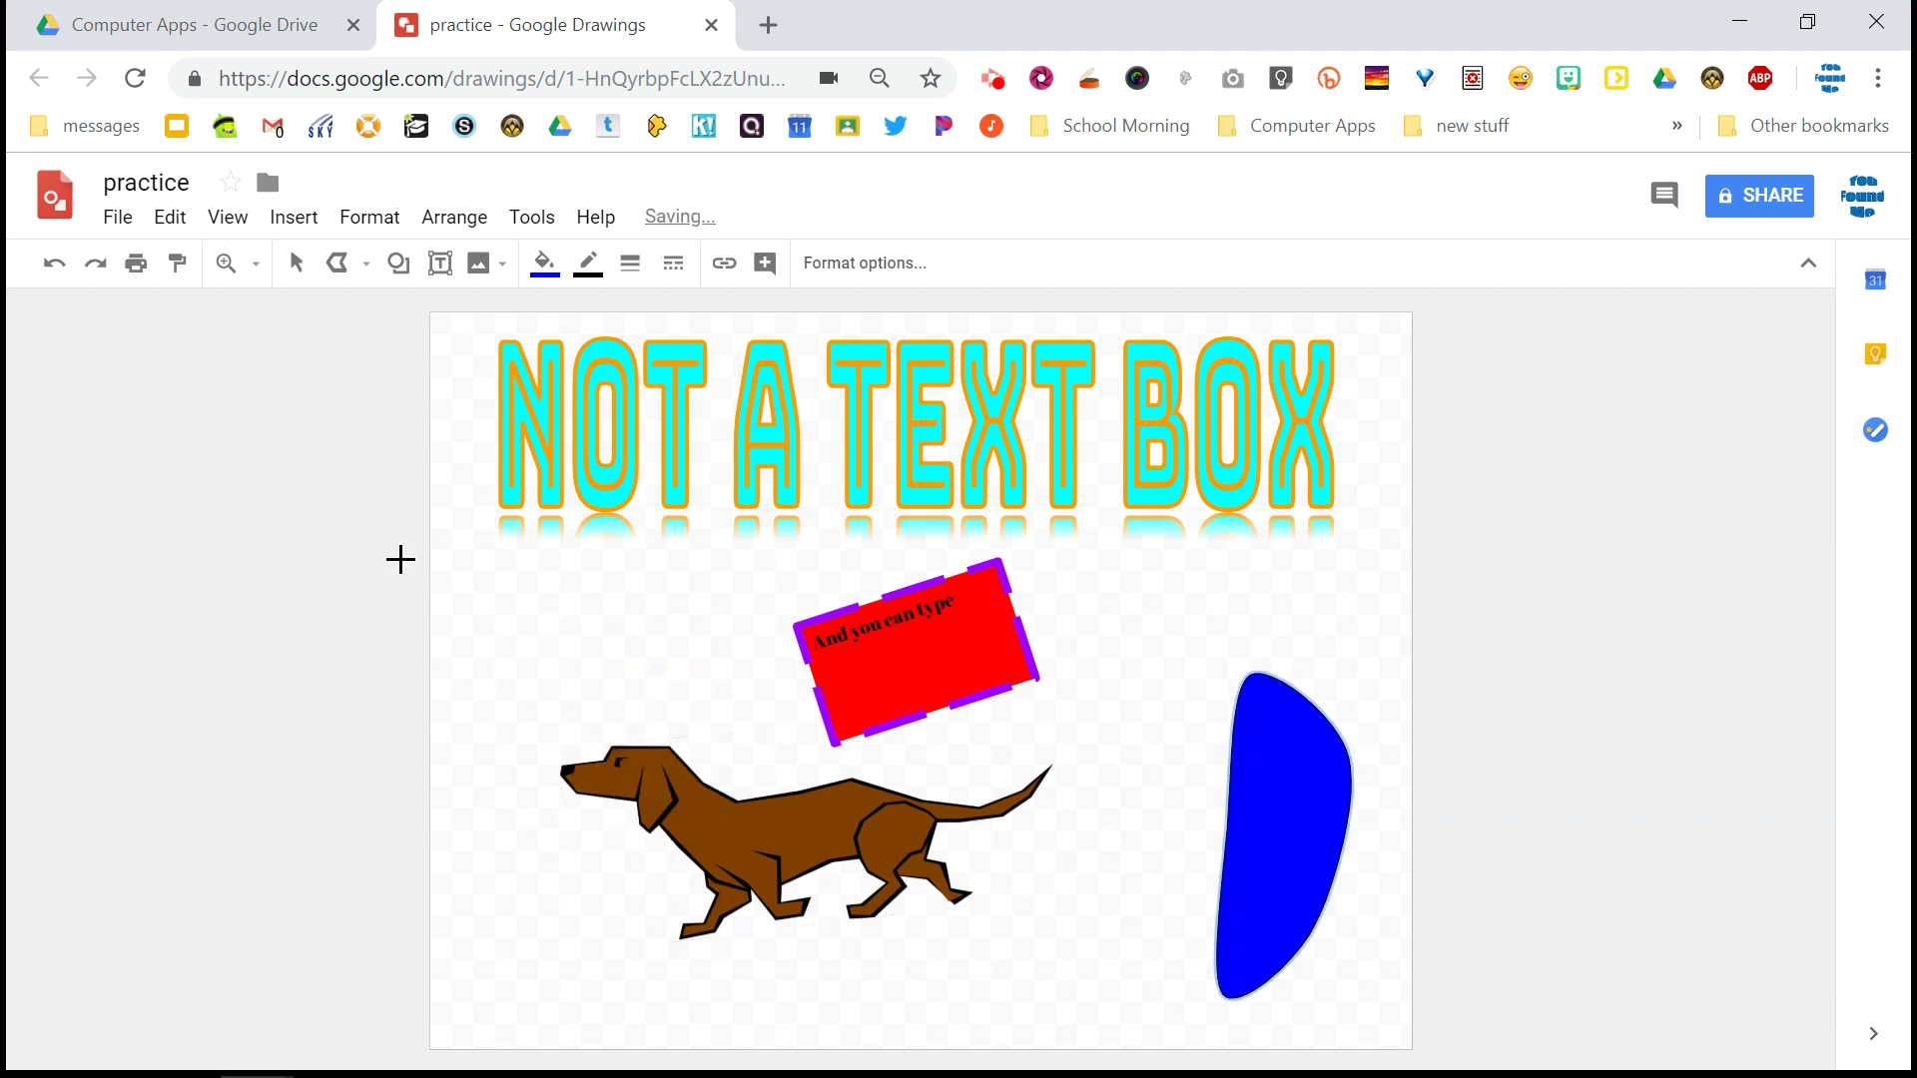
Draw a triangle at the dog's head plus another polyline over it, undoing the latter
left_click(462, 622)
left_click(471, 823)
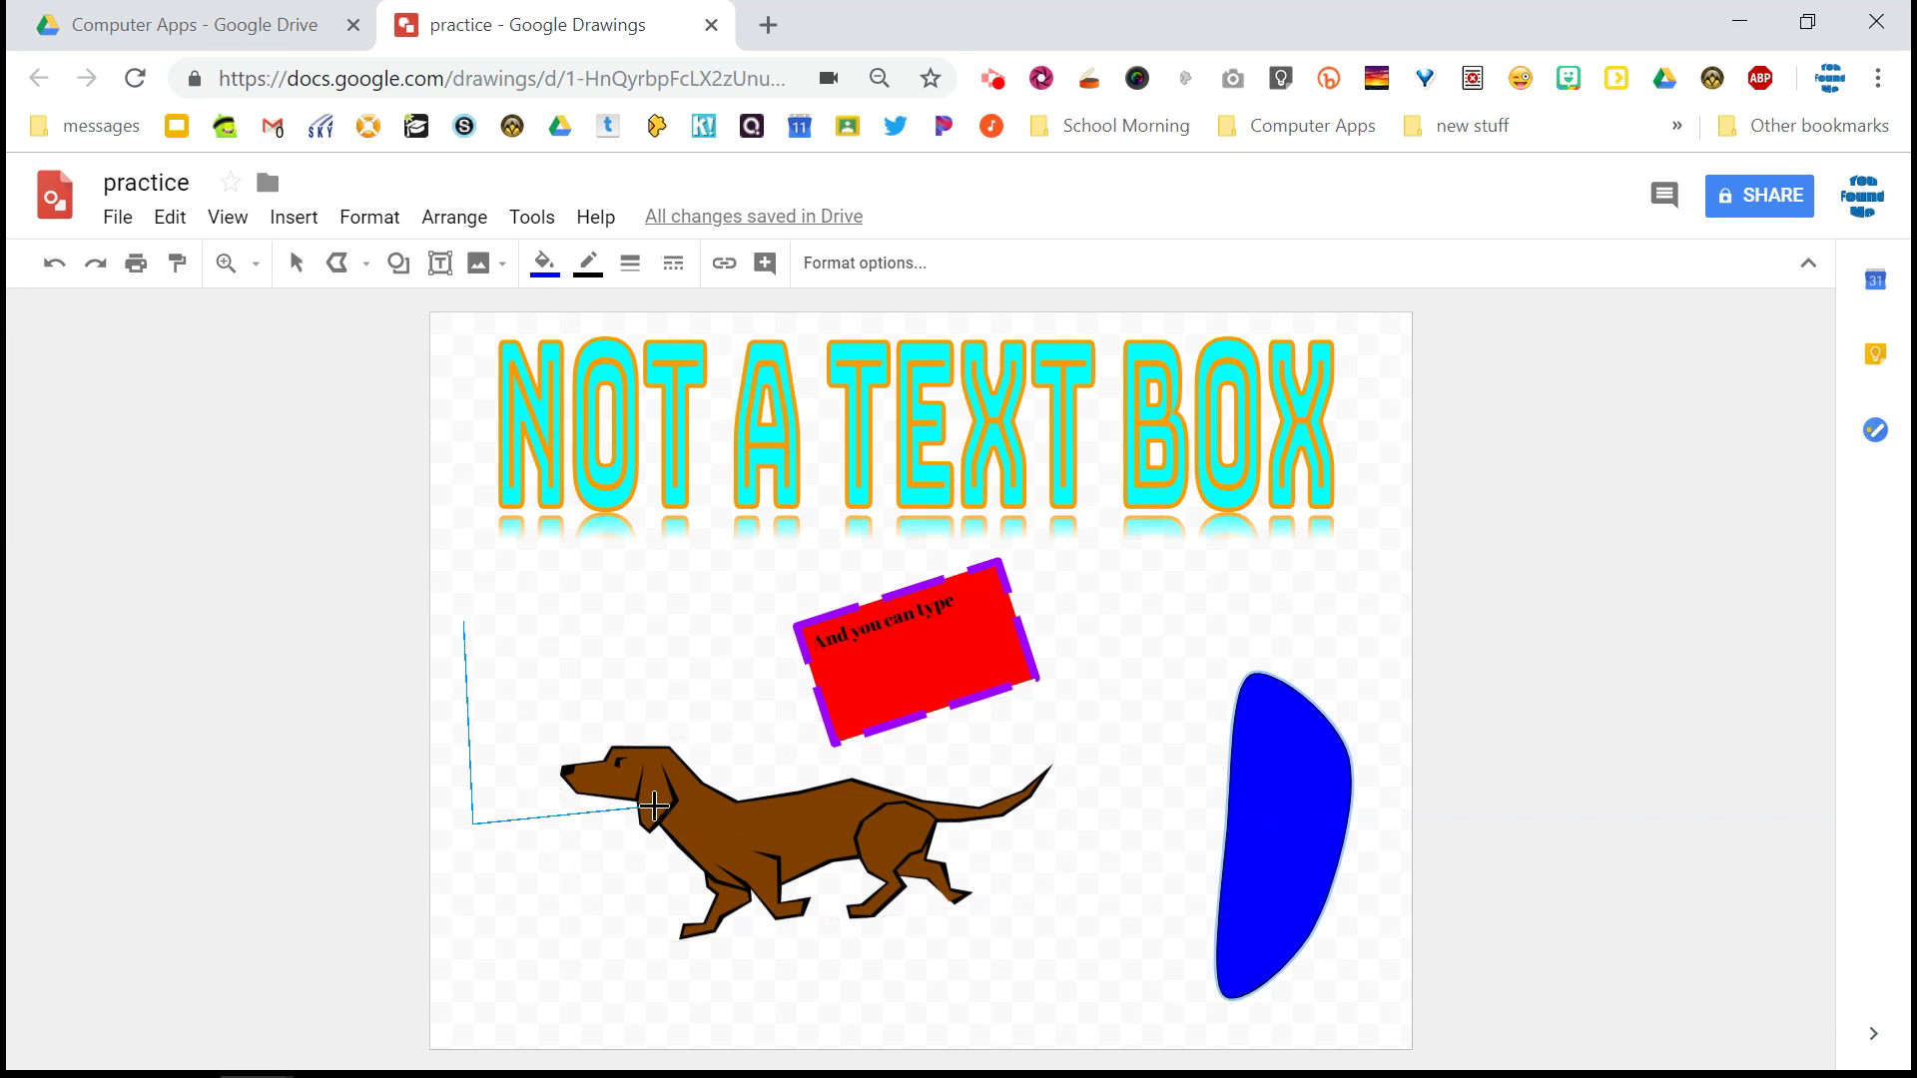
double_click(654, 807)
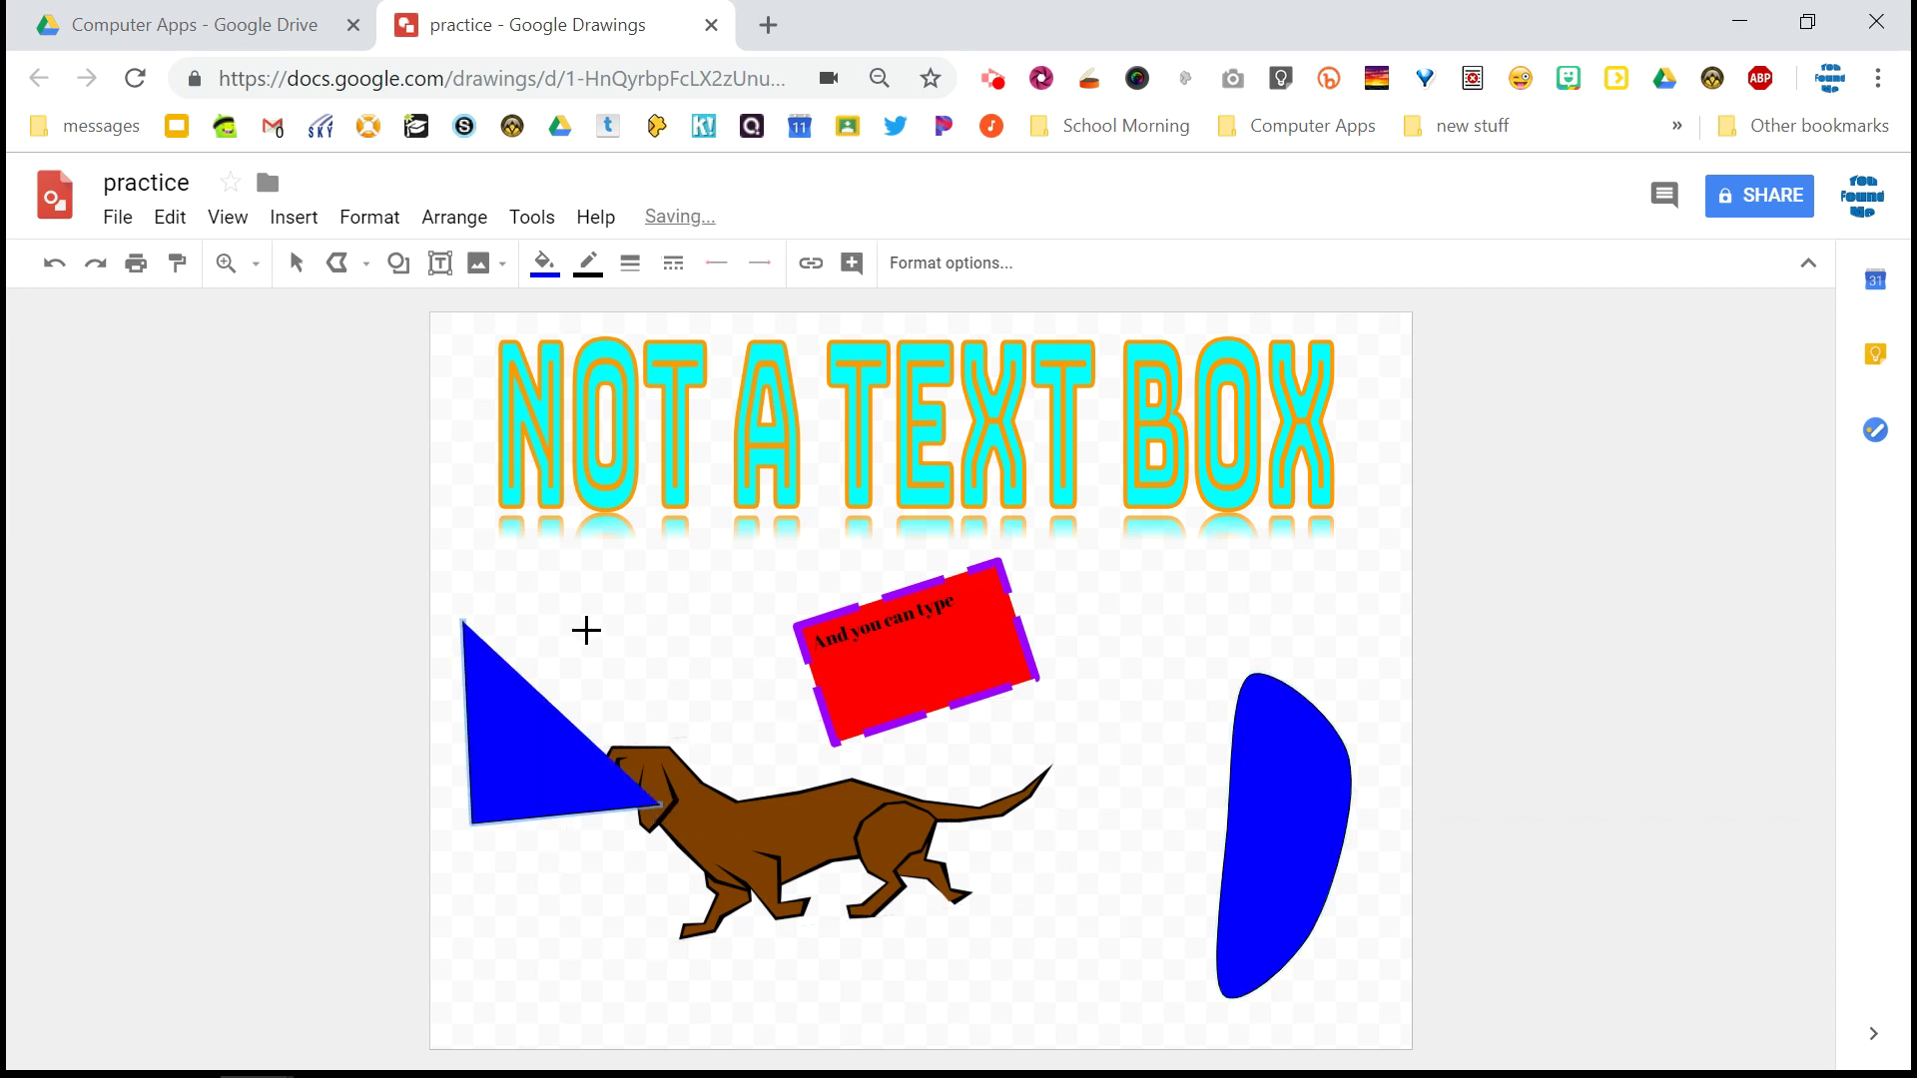
left_click(464, 618)
left_click(627, 605)
left_click(659, 805)
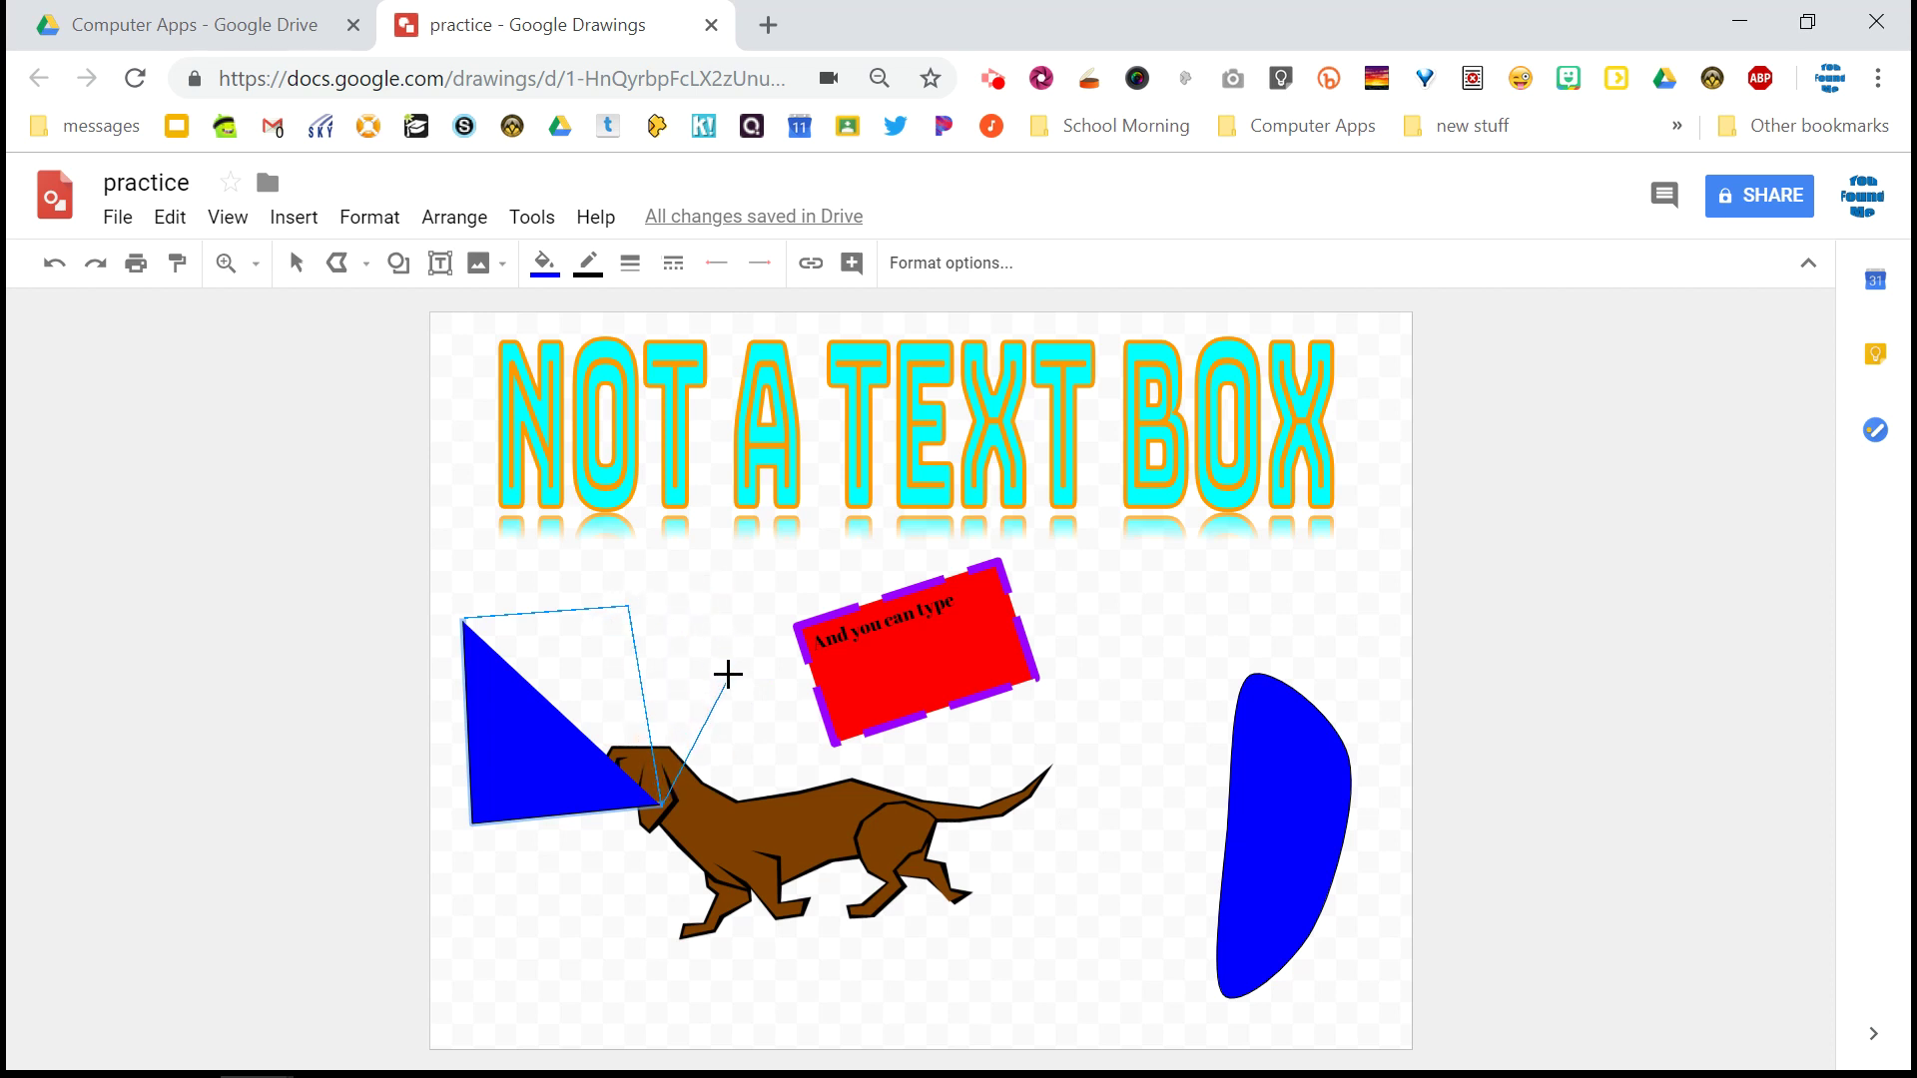
double_click(709, 605)
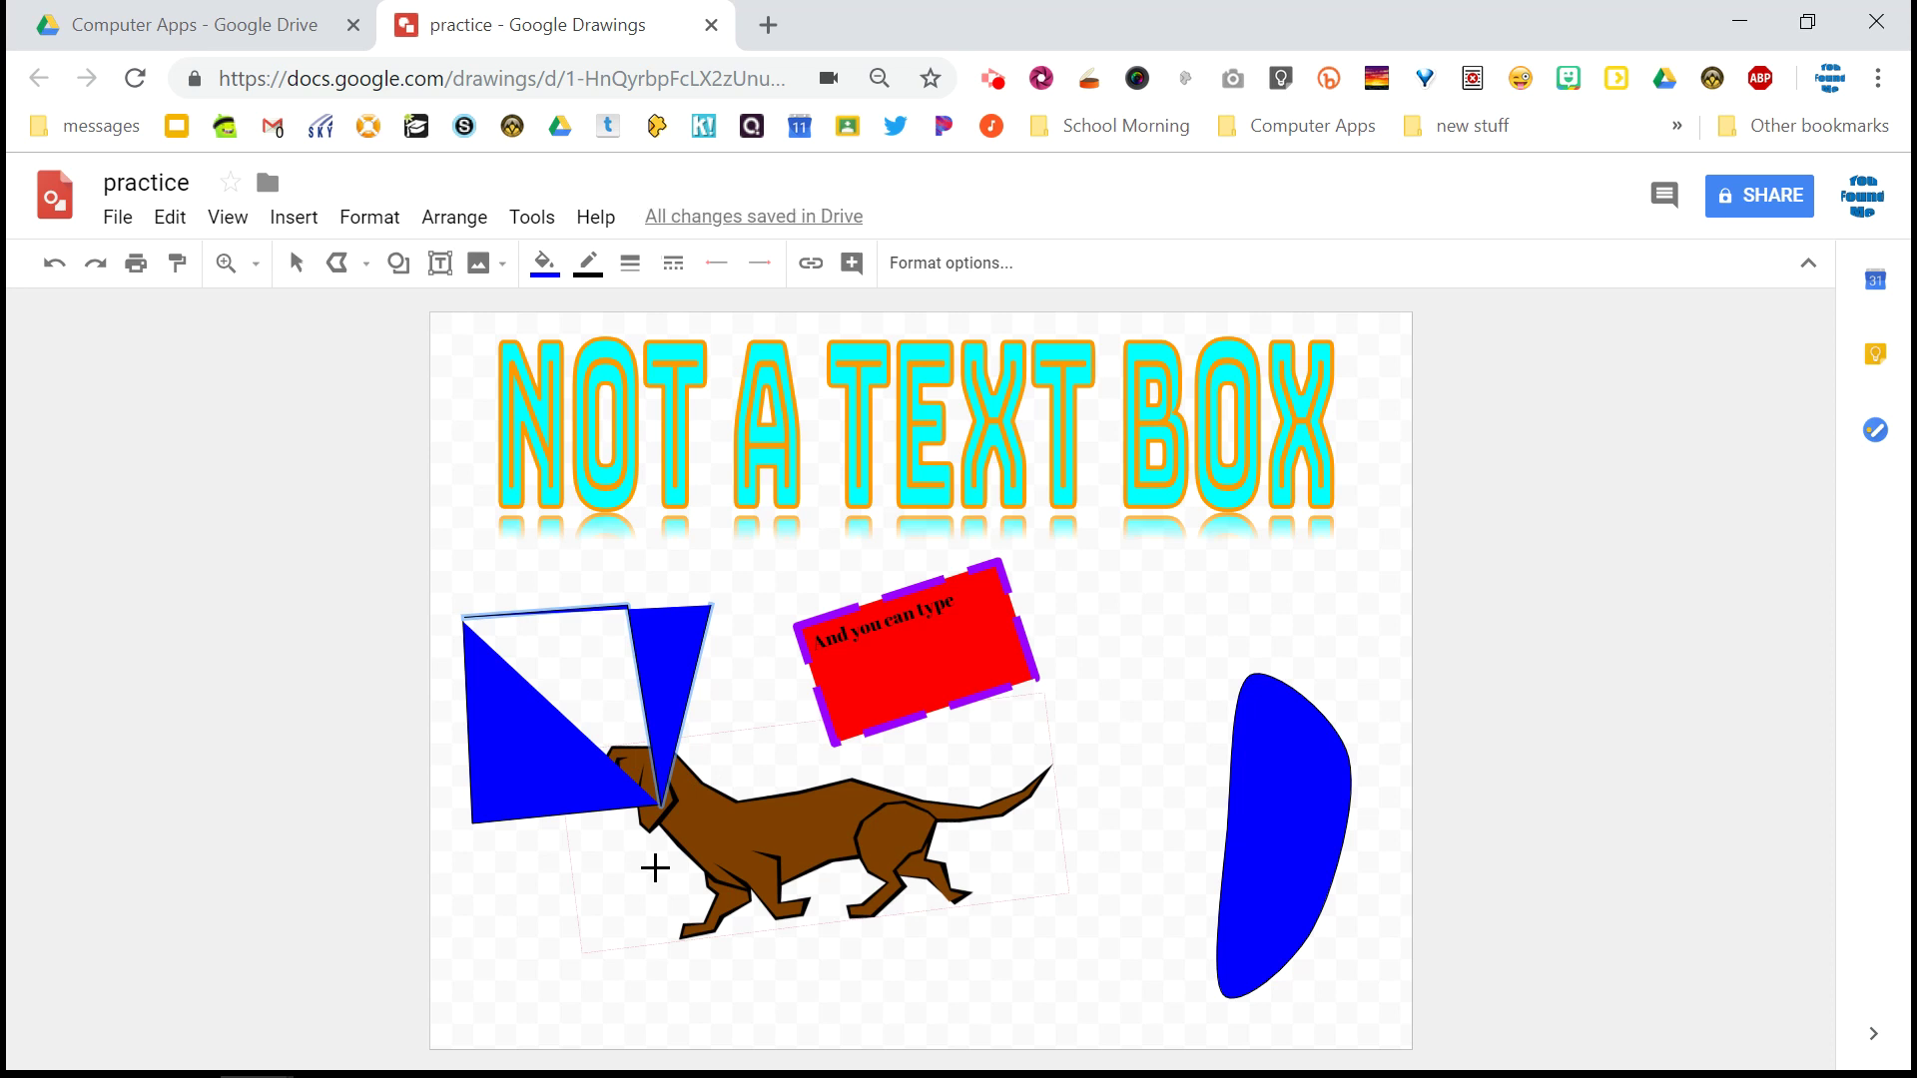
key("ctrl+z")
key("ctrl+z")
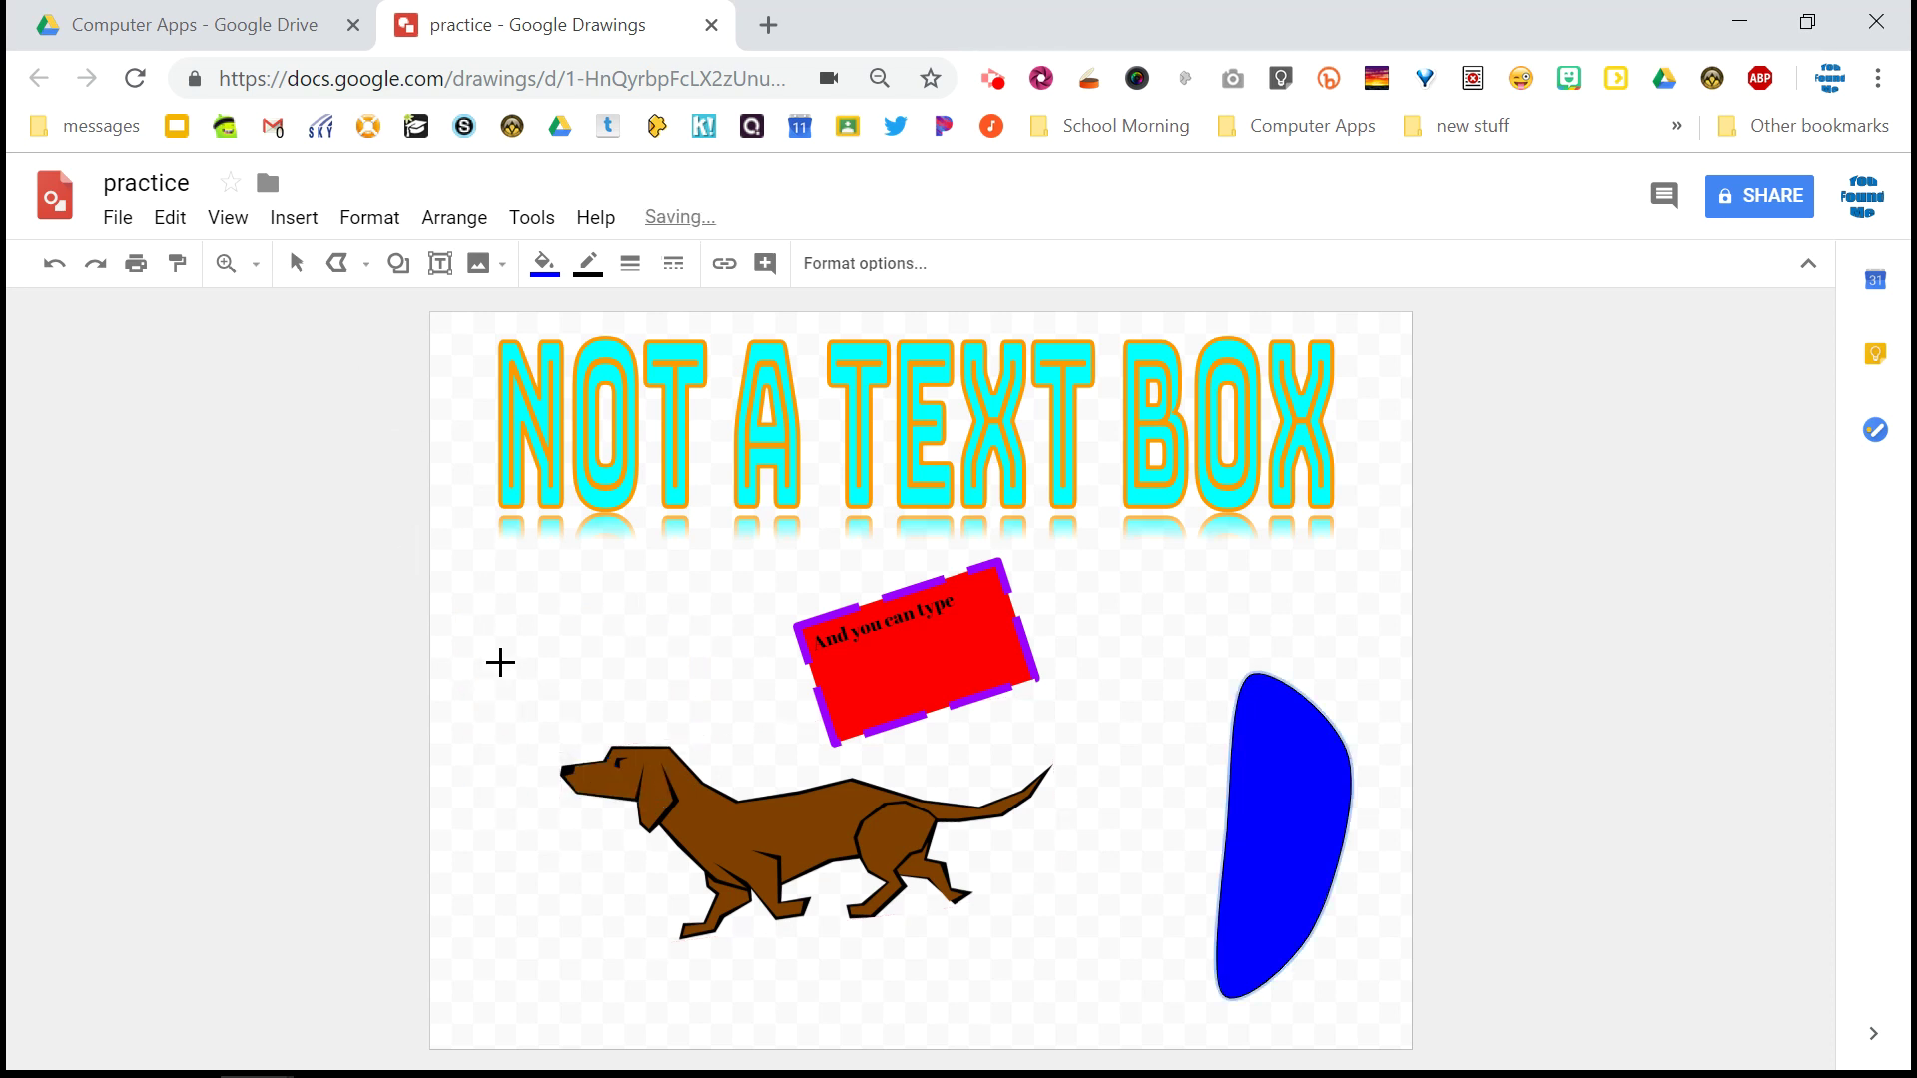
Trace a four-cornered blue square above the dog's head and close it
left_click(494, 621)
left_click(500, 772)
left_click(644, 759)
left_click(637, 607)
left_click(491, 620)
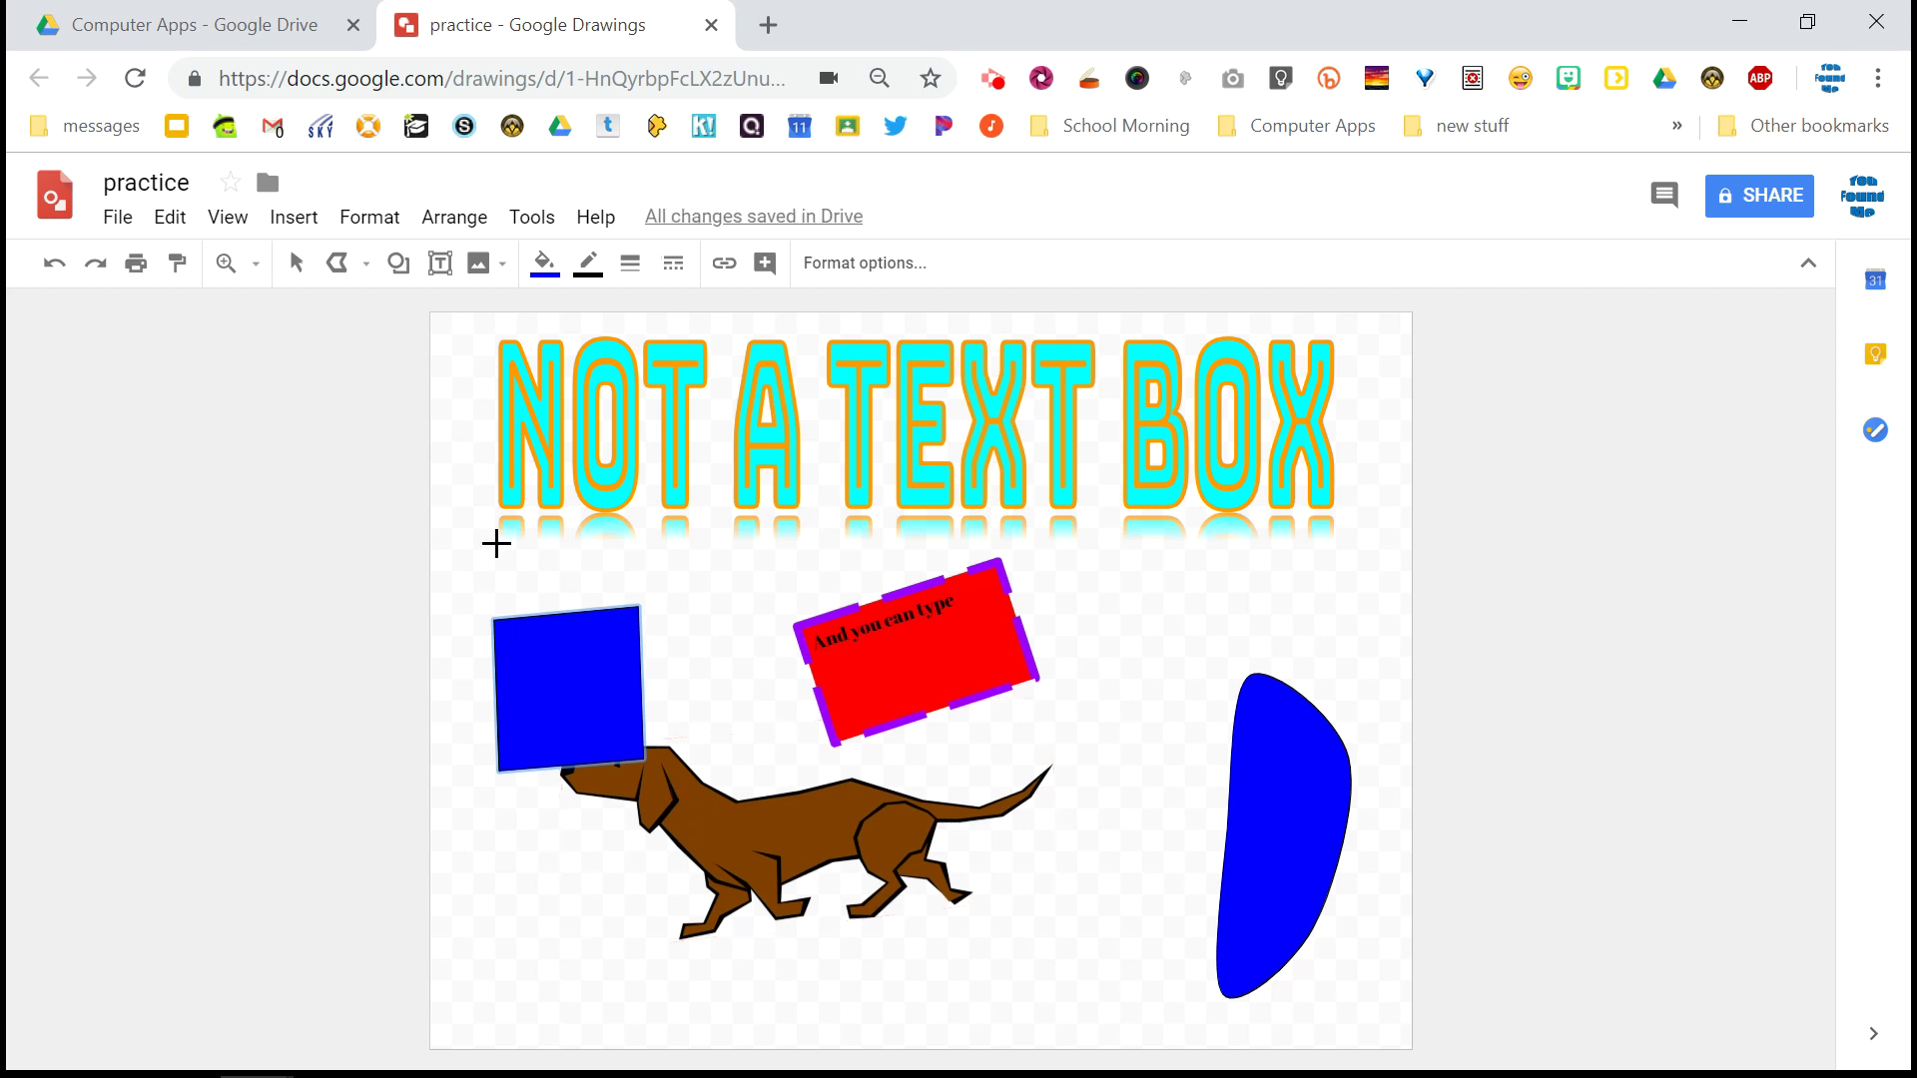
Draw a small light-blue rectangle to the right of the red box
left_click(323, 222)
mouse_move(330, 340)
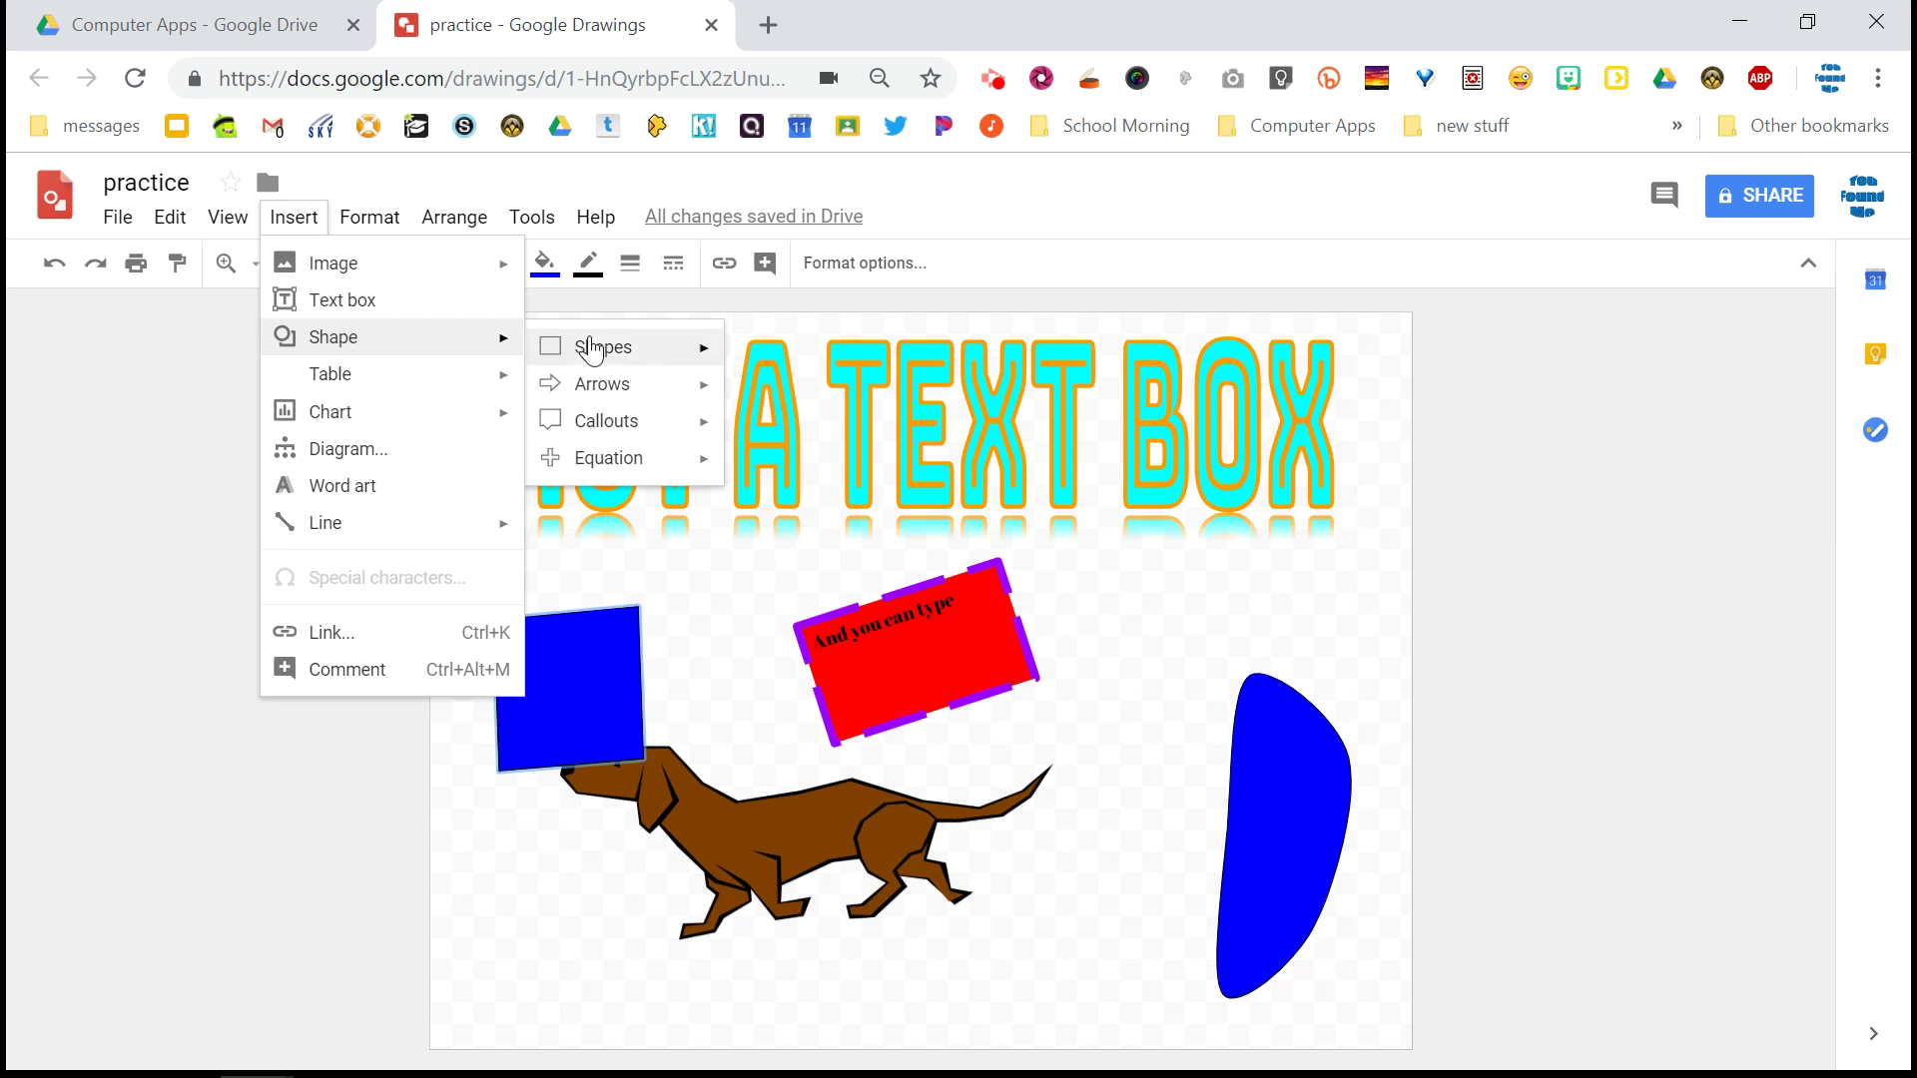
mouse_move(592, 349)
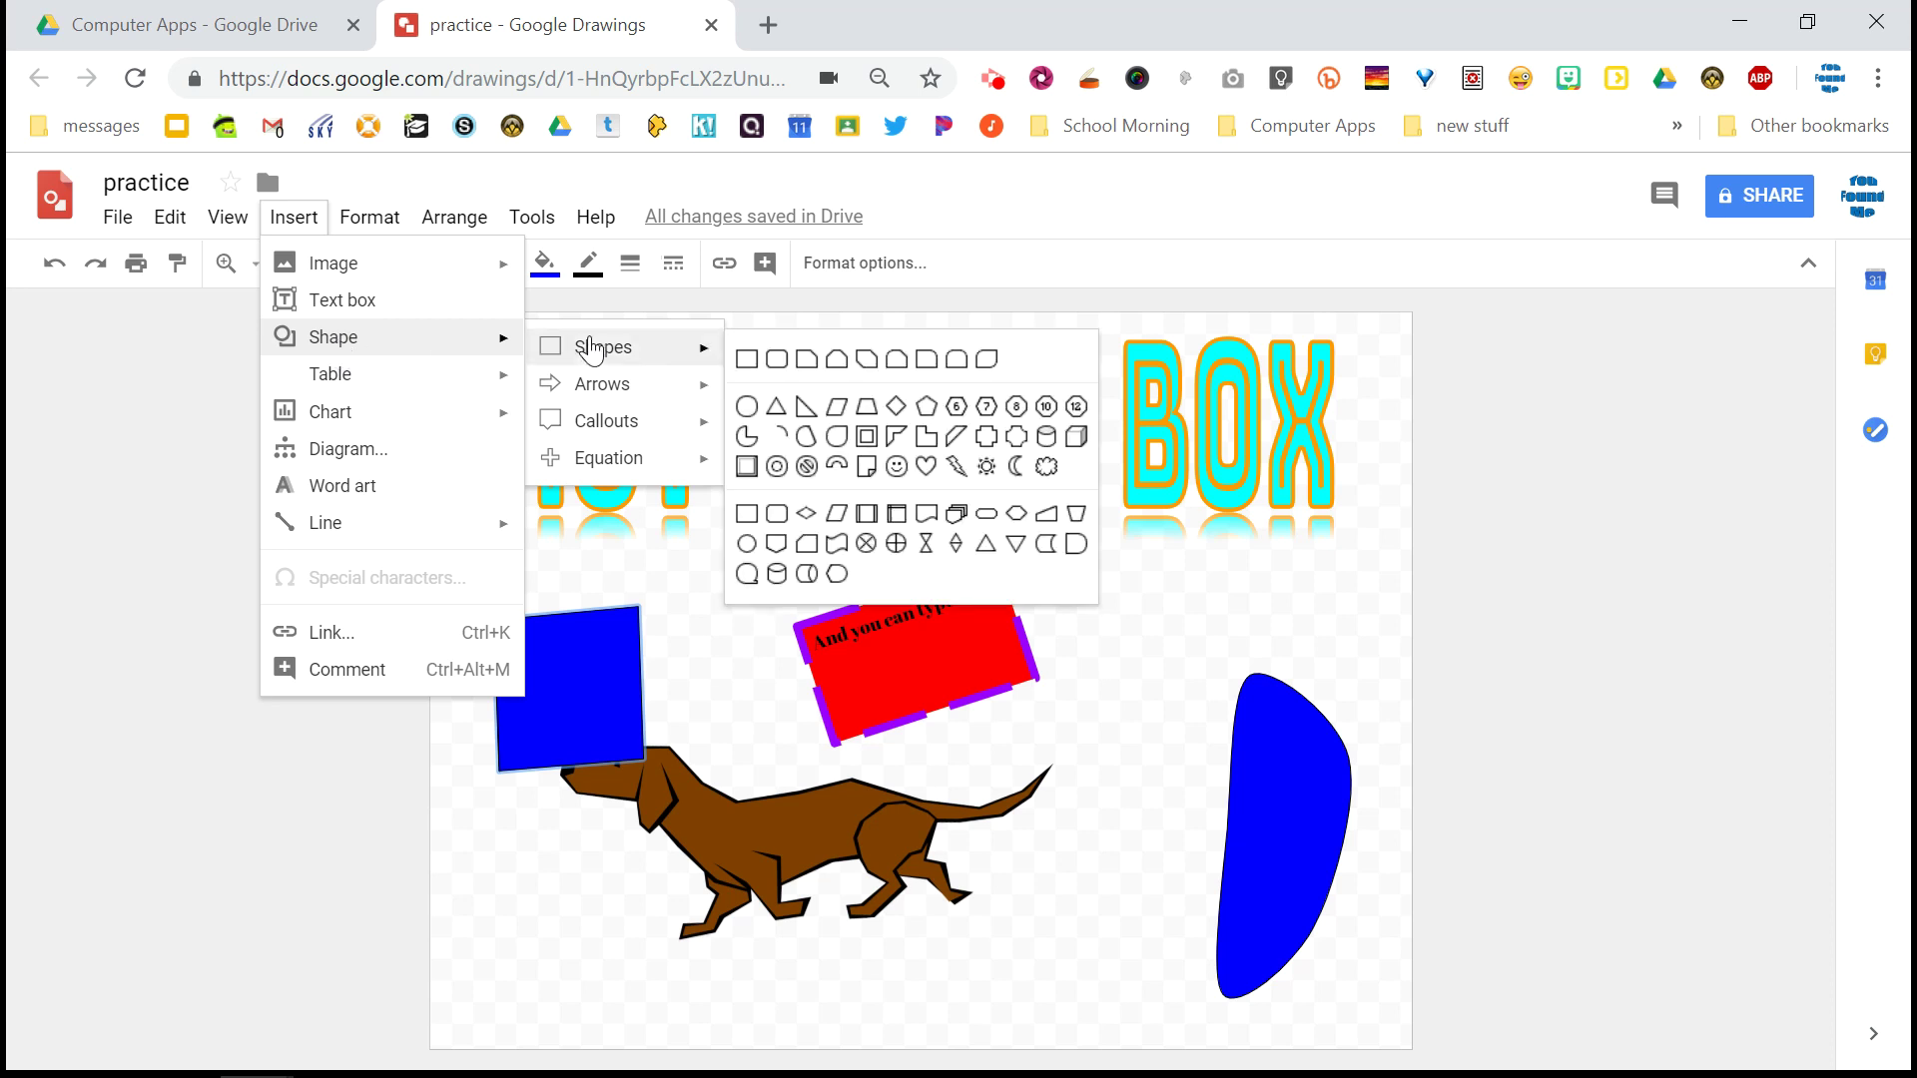
left_click(759, 366)
left_click_drag(1104, 579, 1196, 657)
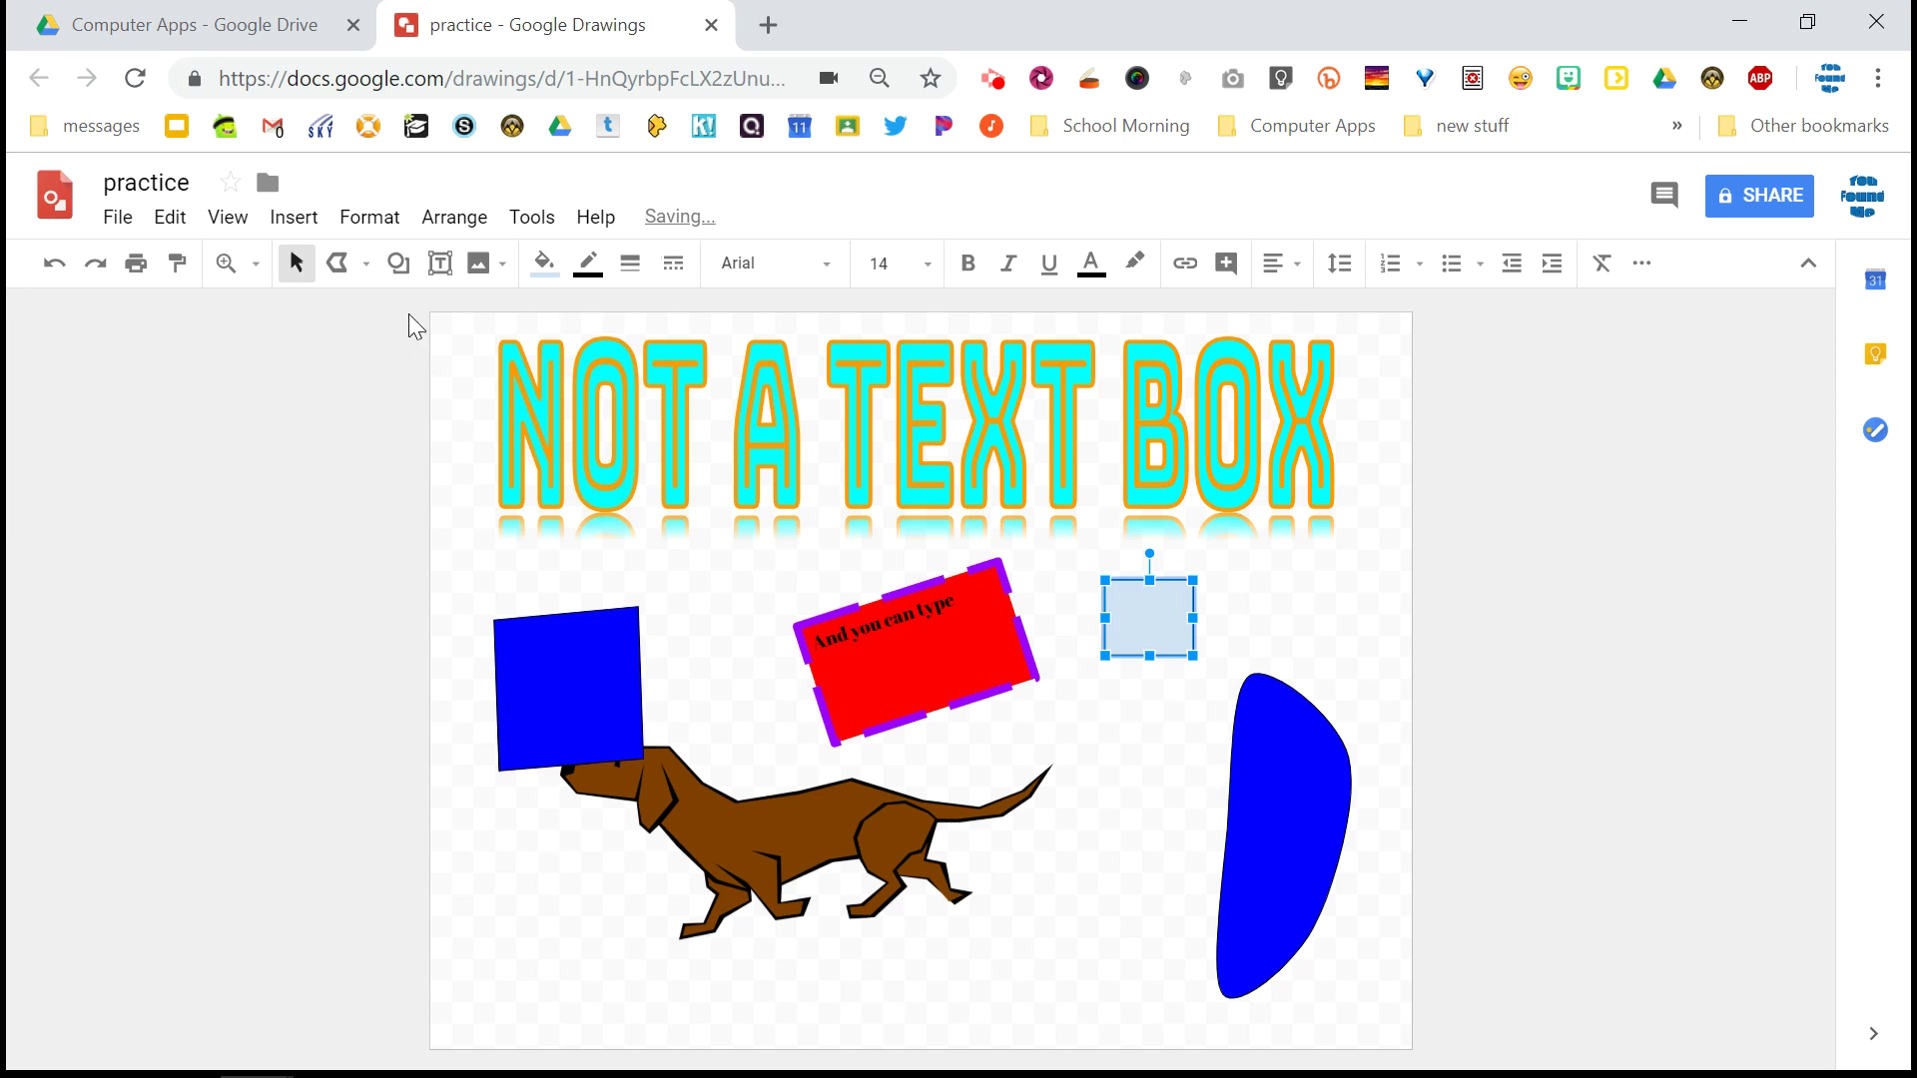
Scribble a freehand loop below the dog's front legs
left_click(294, 219)
mouse_move(369, 530)
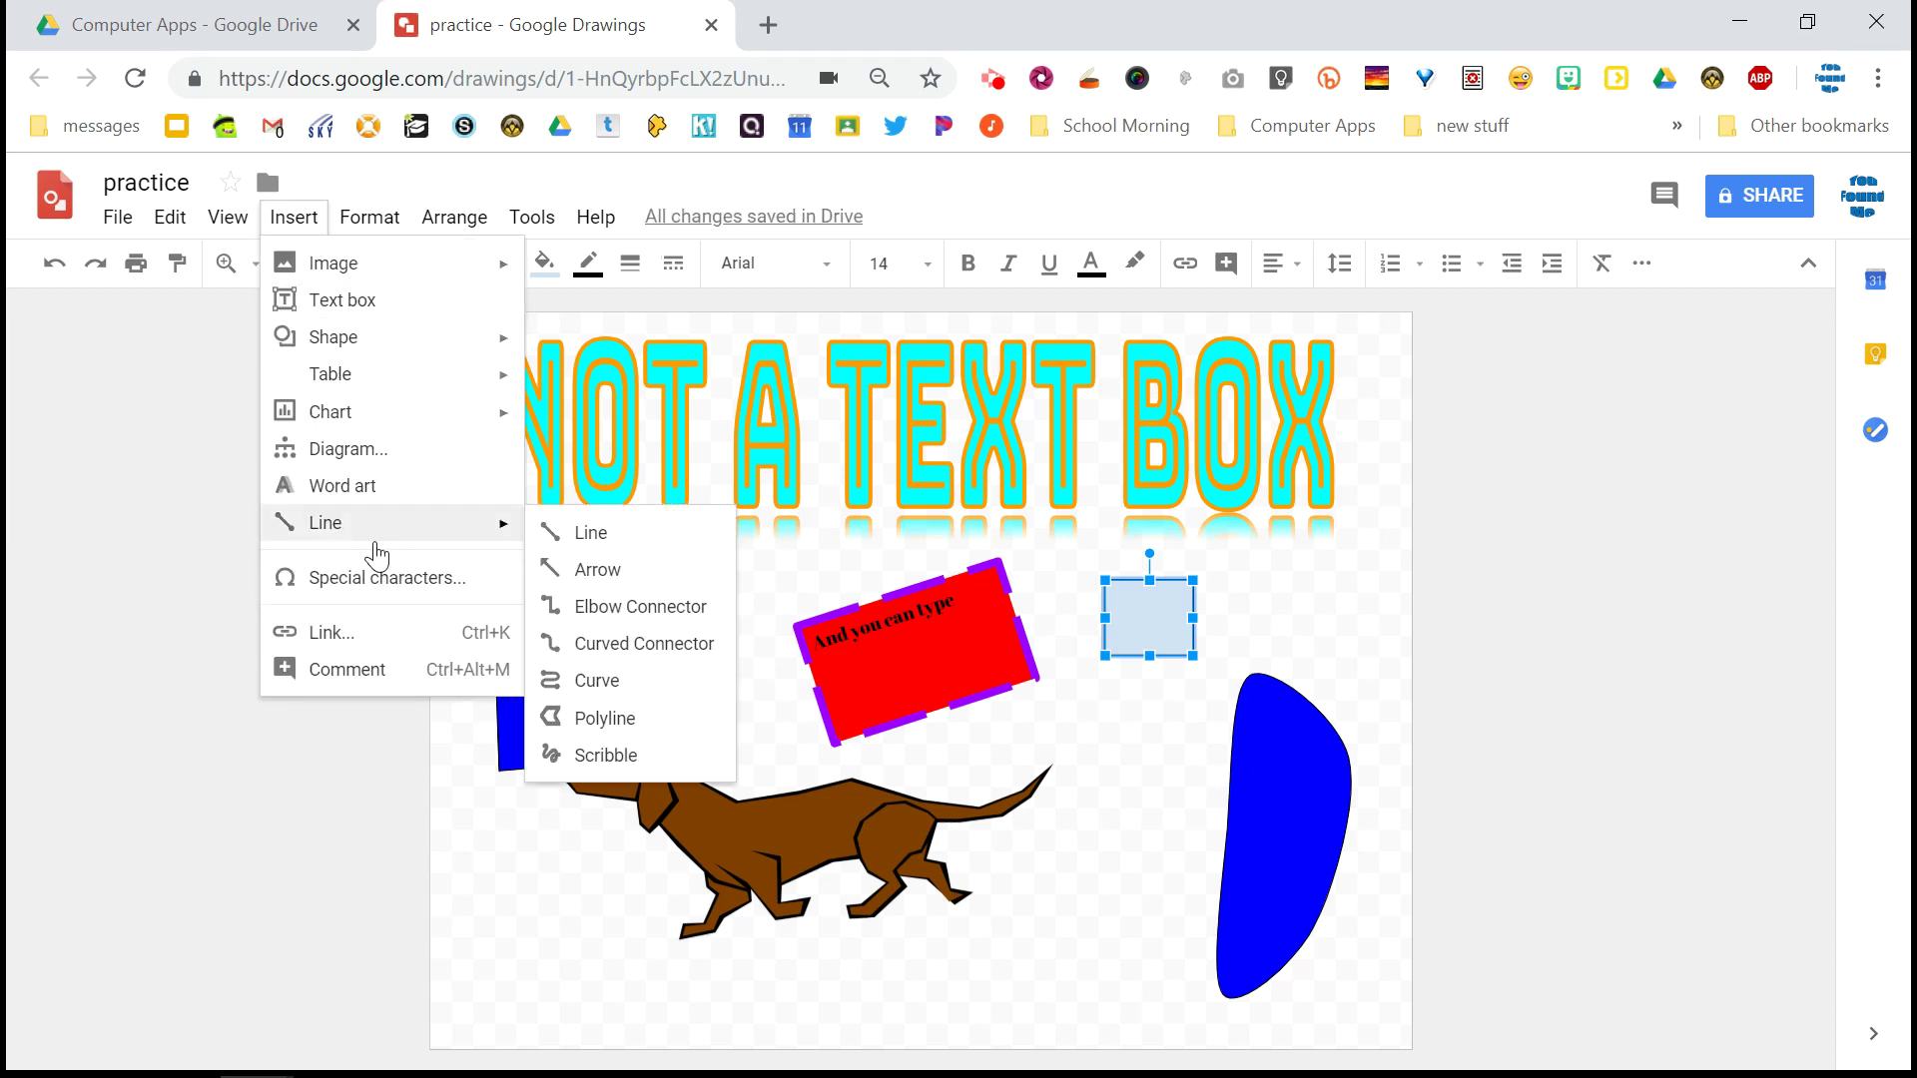
left_click(596, 759)
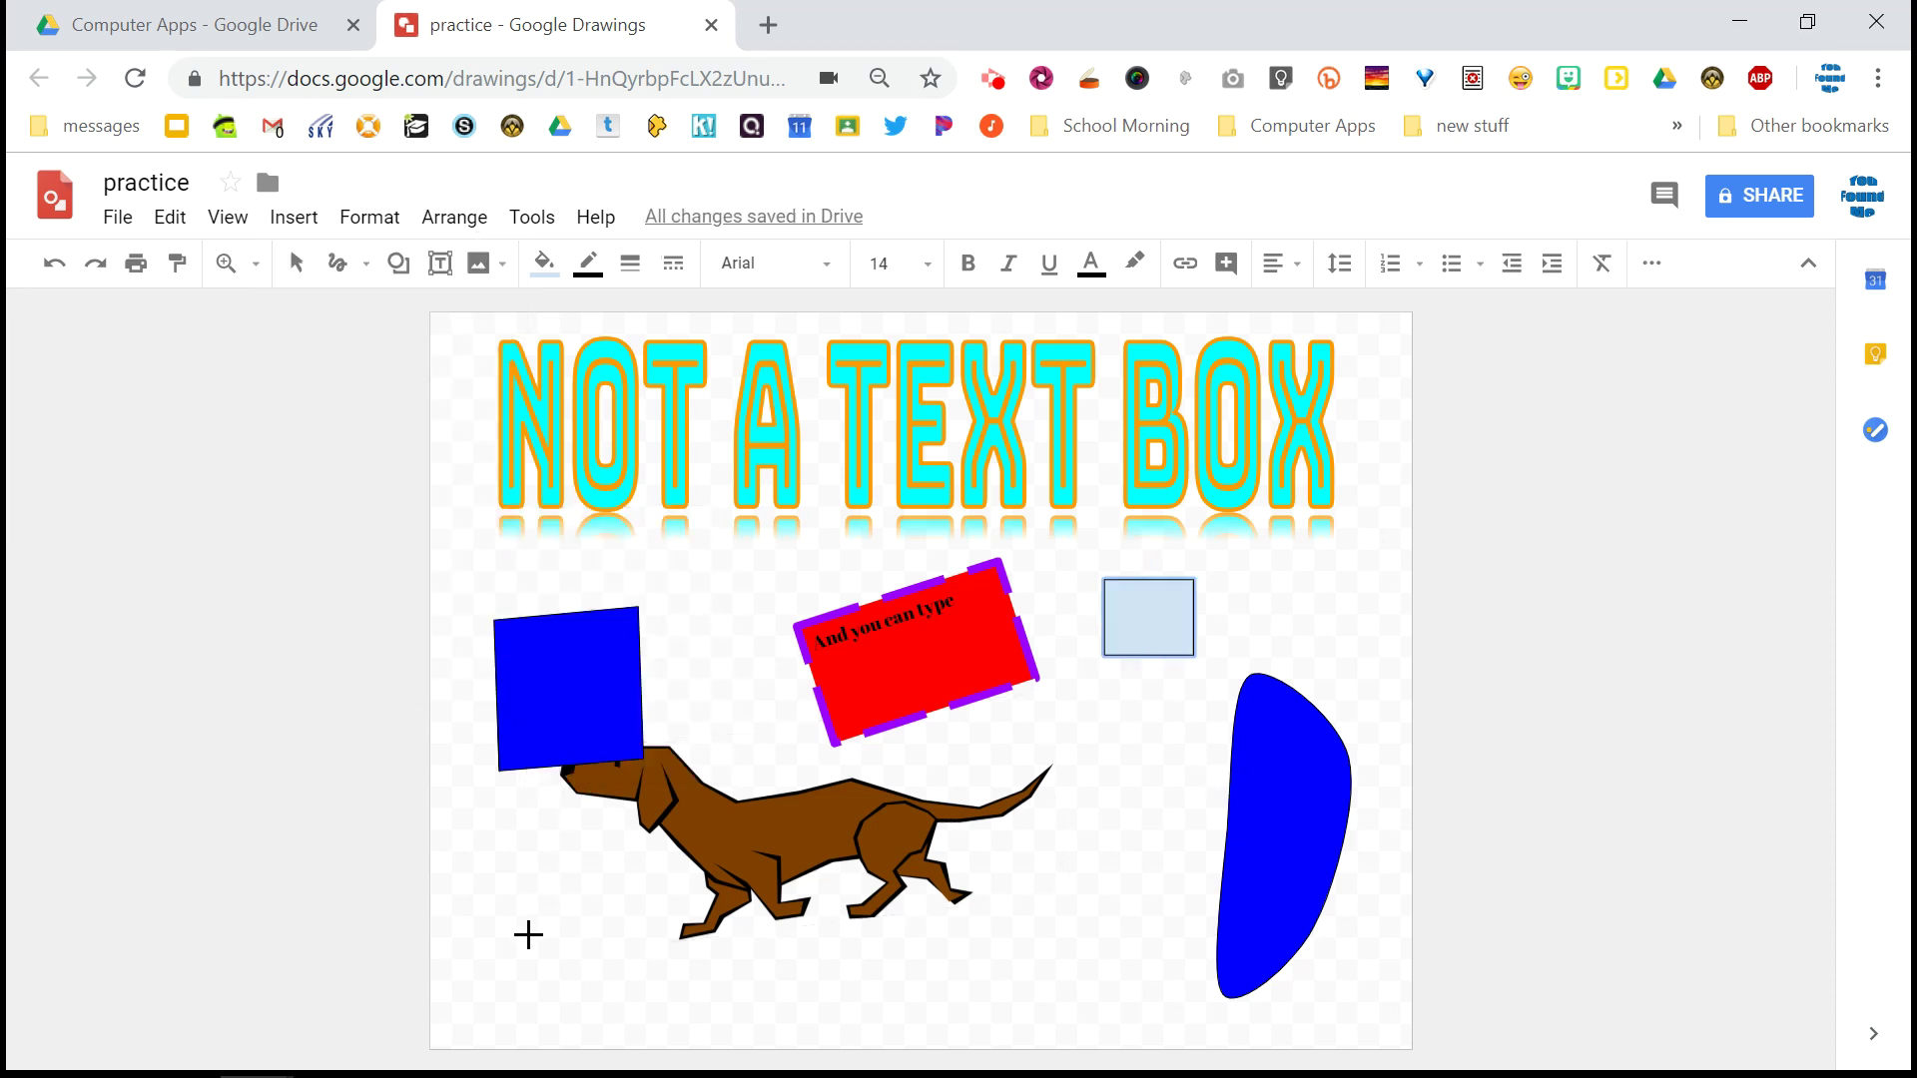
mouse_move(499, 932)
left_mouse_down()
mouse_move(602, 994)
mouse_move(674, 960)
mouse_move(701, 974)
mouse_move(729, 912)
mouse_move(611, 857)
mouse_move(494, 836)
mouse_move(449, 893)
mouse_move(498, 932)
left_mouse_up()
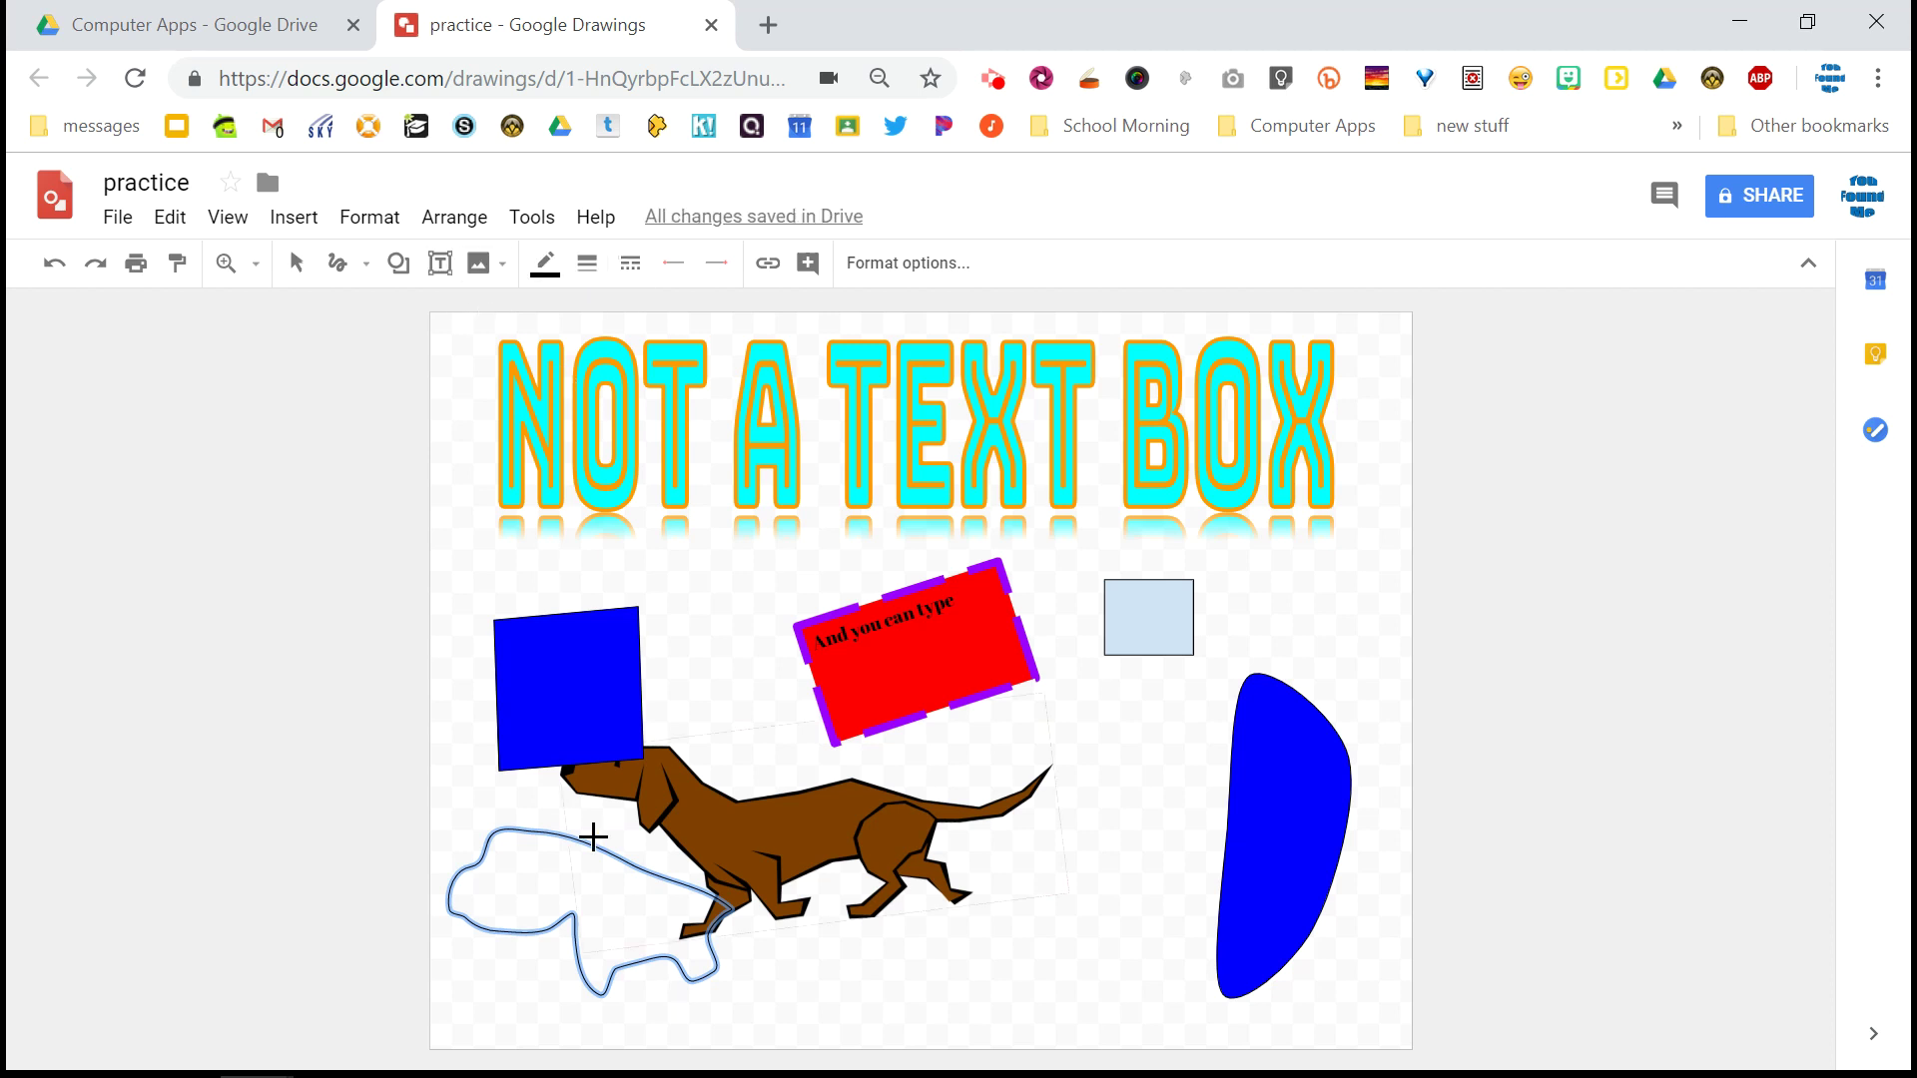
Make the loop's outline magenta, trying a 24px weight and then undoing it
left_click(547, 268)
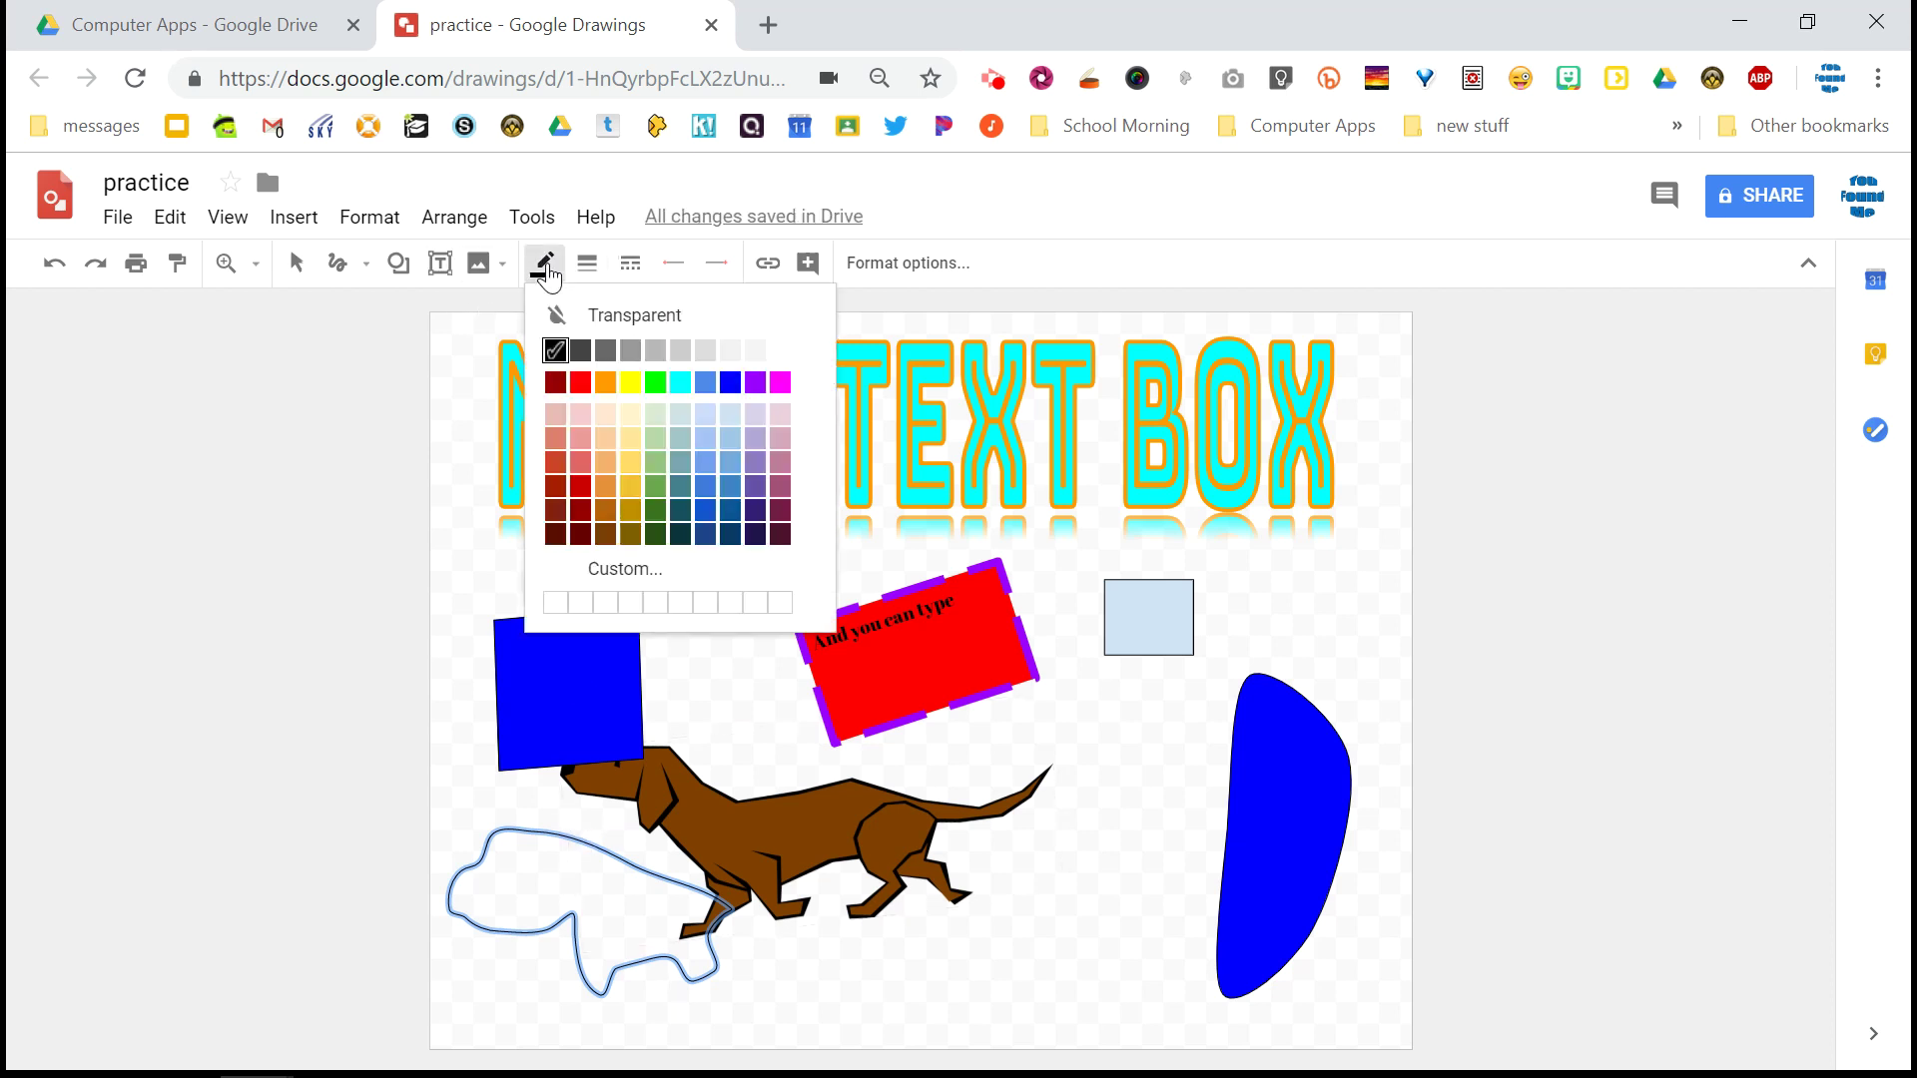
left_click(780, 382)
left_click(630, 264)
left_click(591, 268)
left_click(651, 560)
key("ctrl+z")
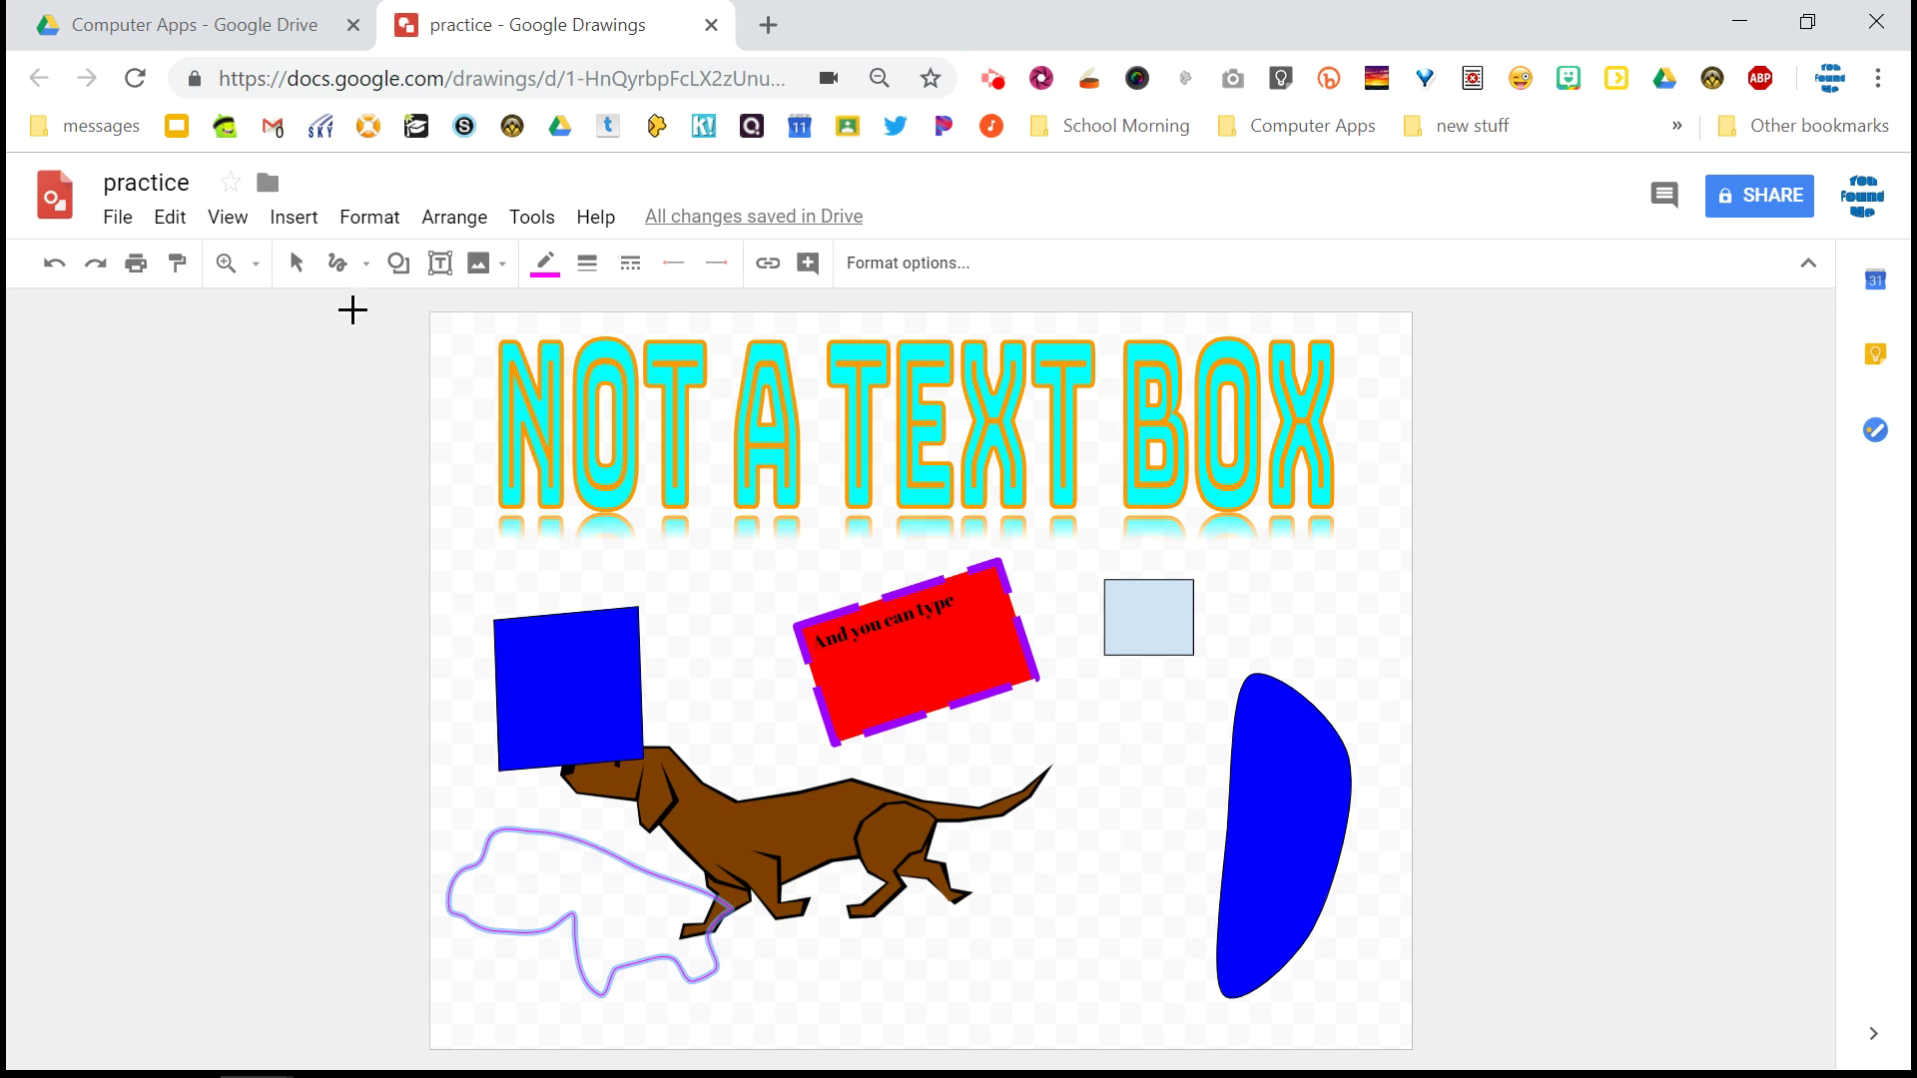
left_click(296, 263)
left_click(570, 675)
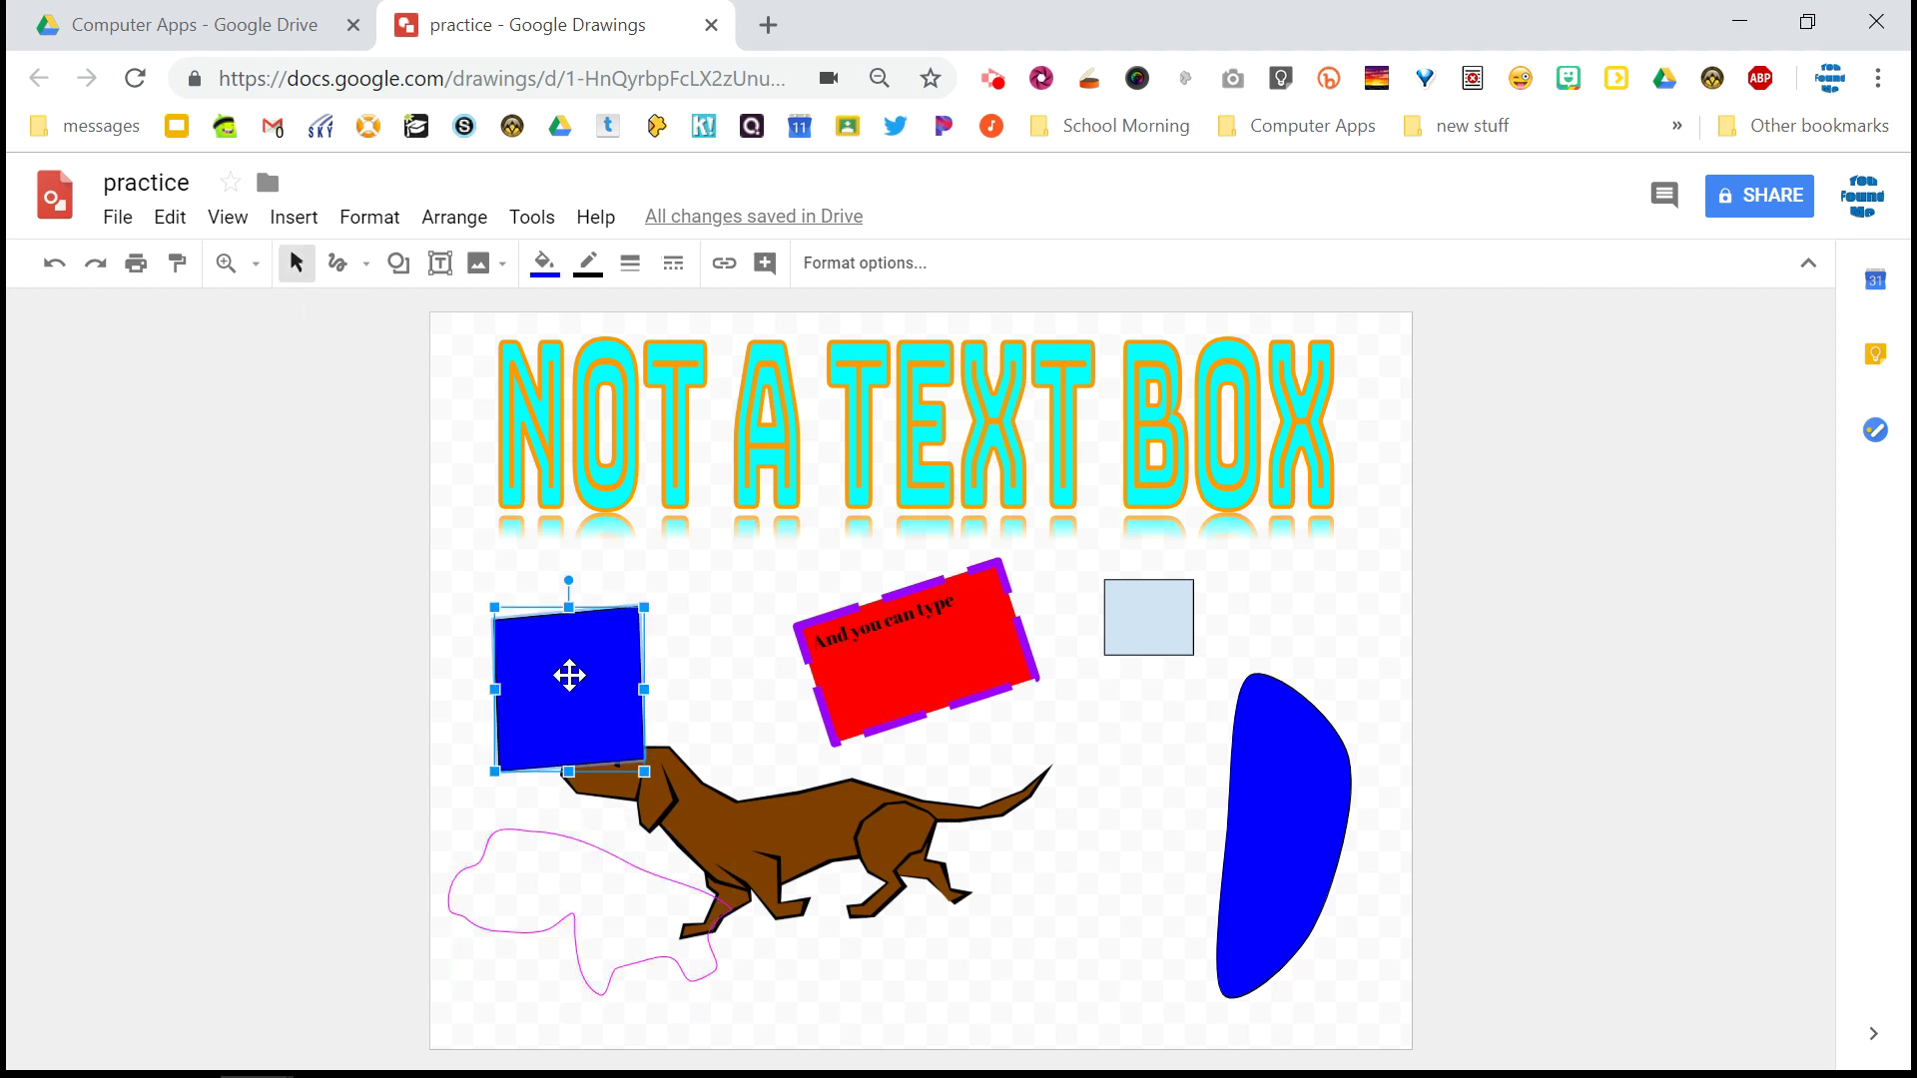
left_click(369, 217)
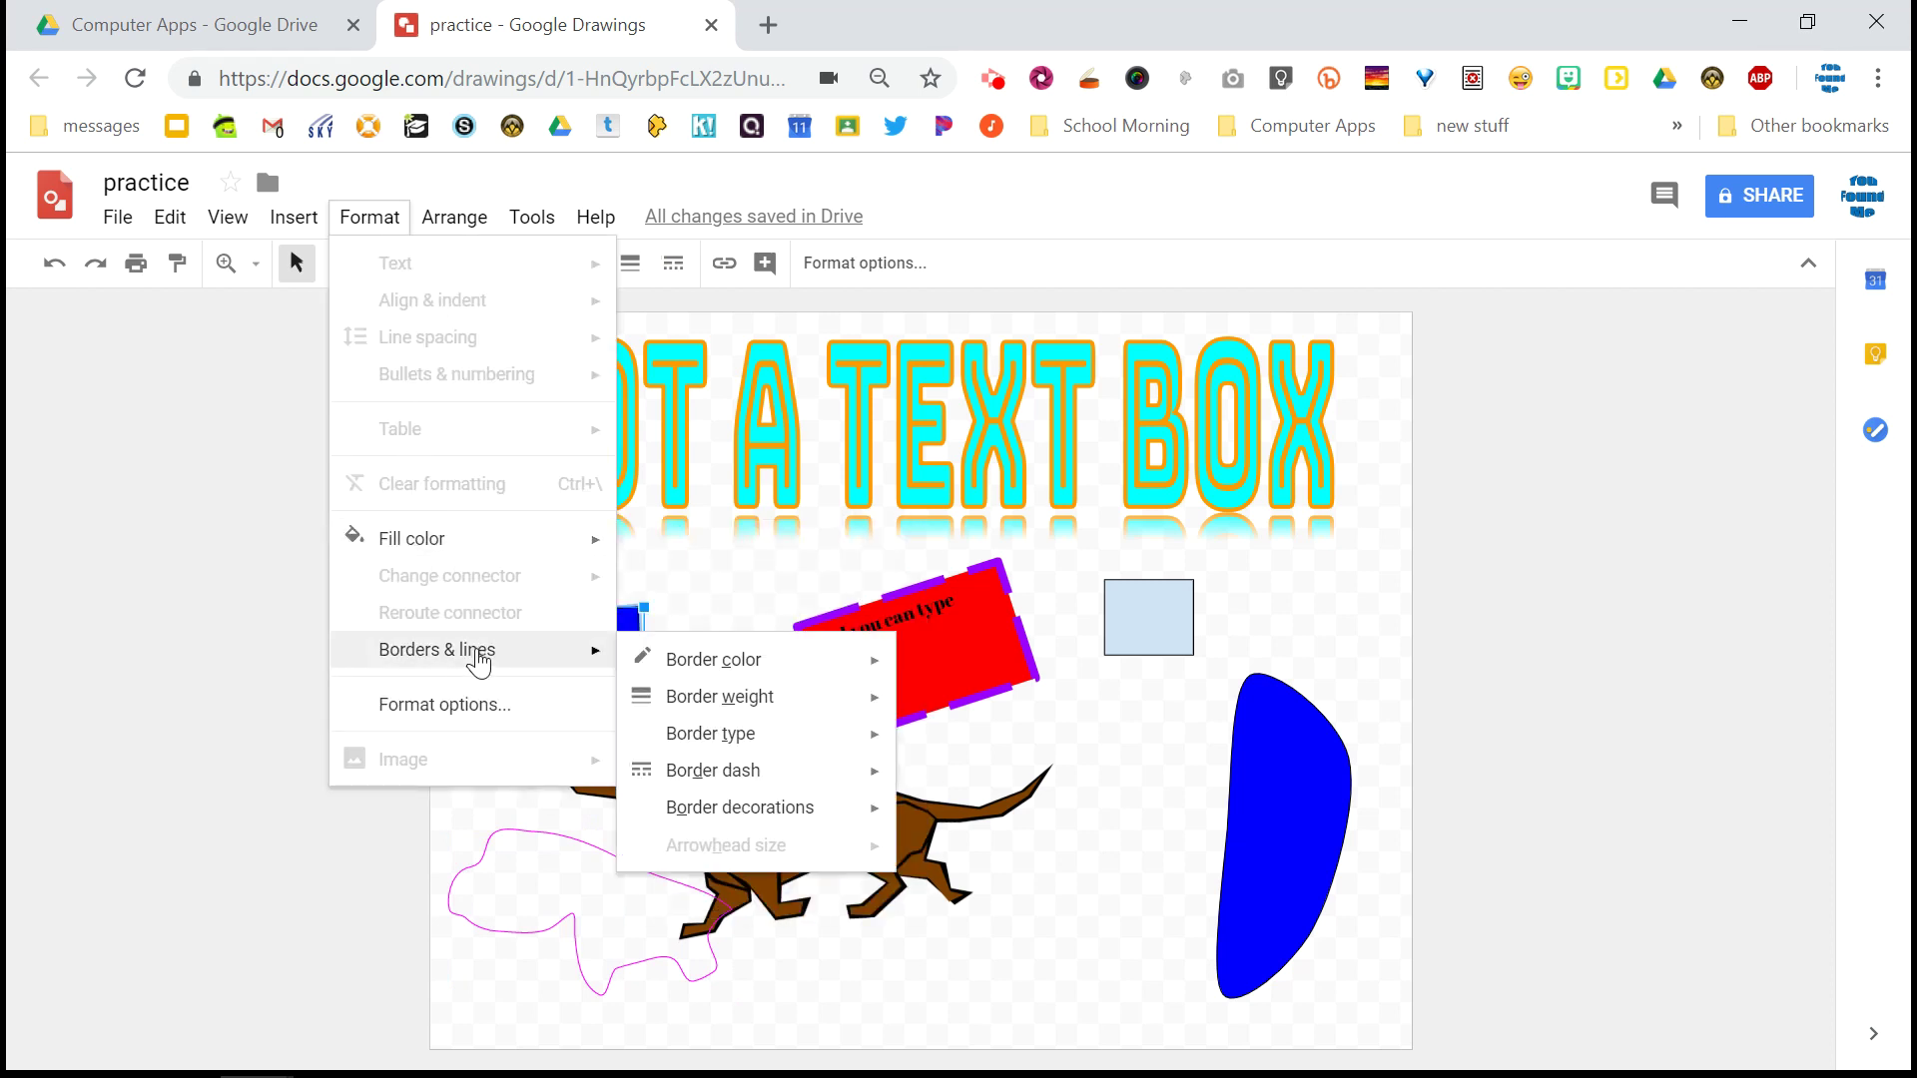
mouse_move(454, 217)
left_click(427, 170)
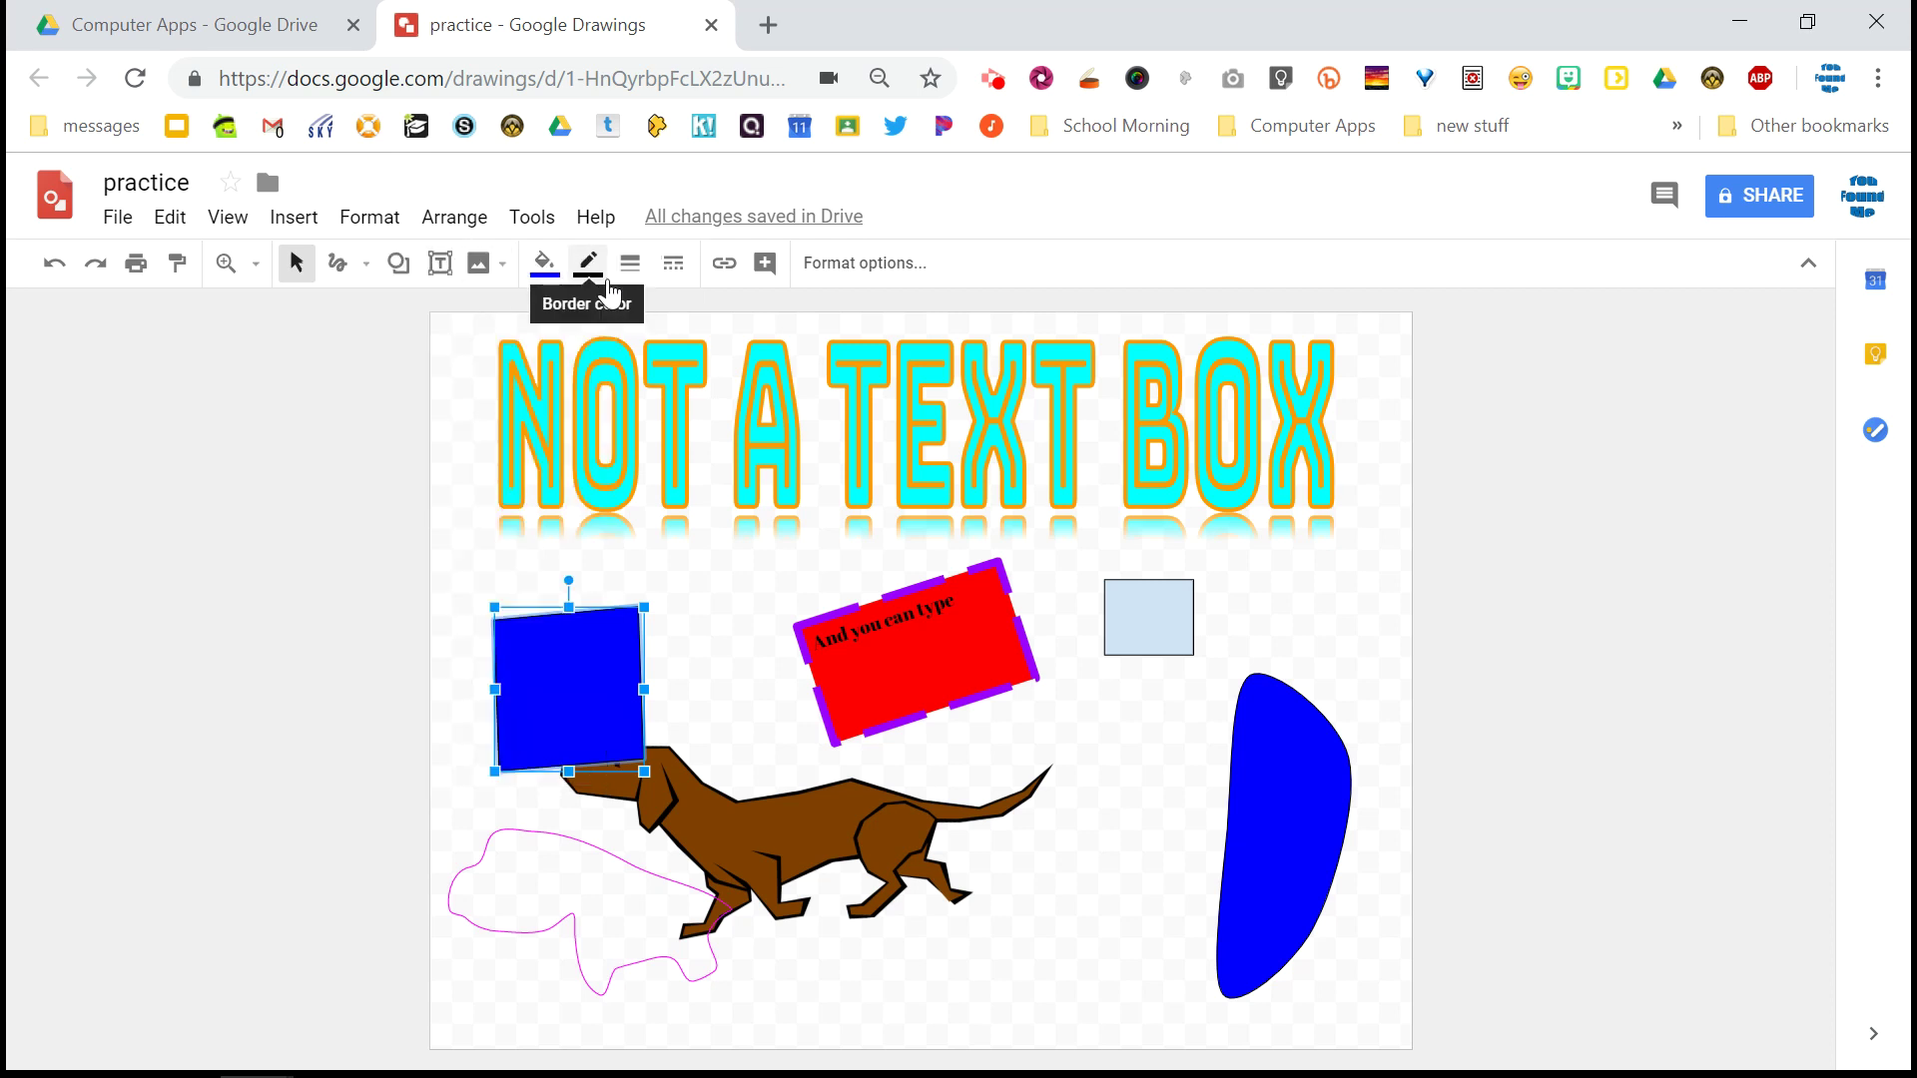
left_click(522, 829)
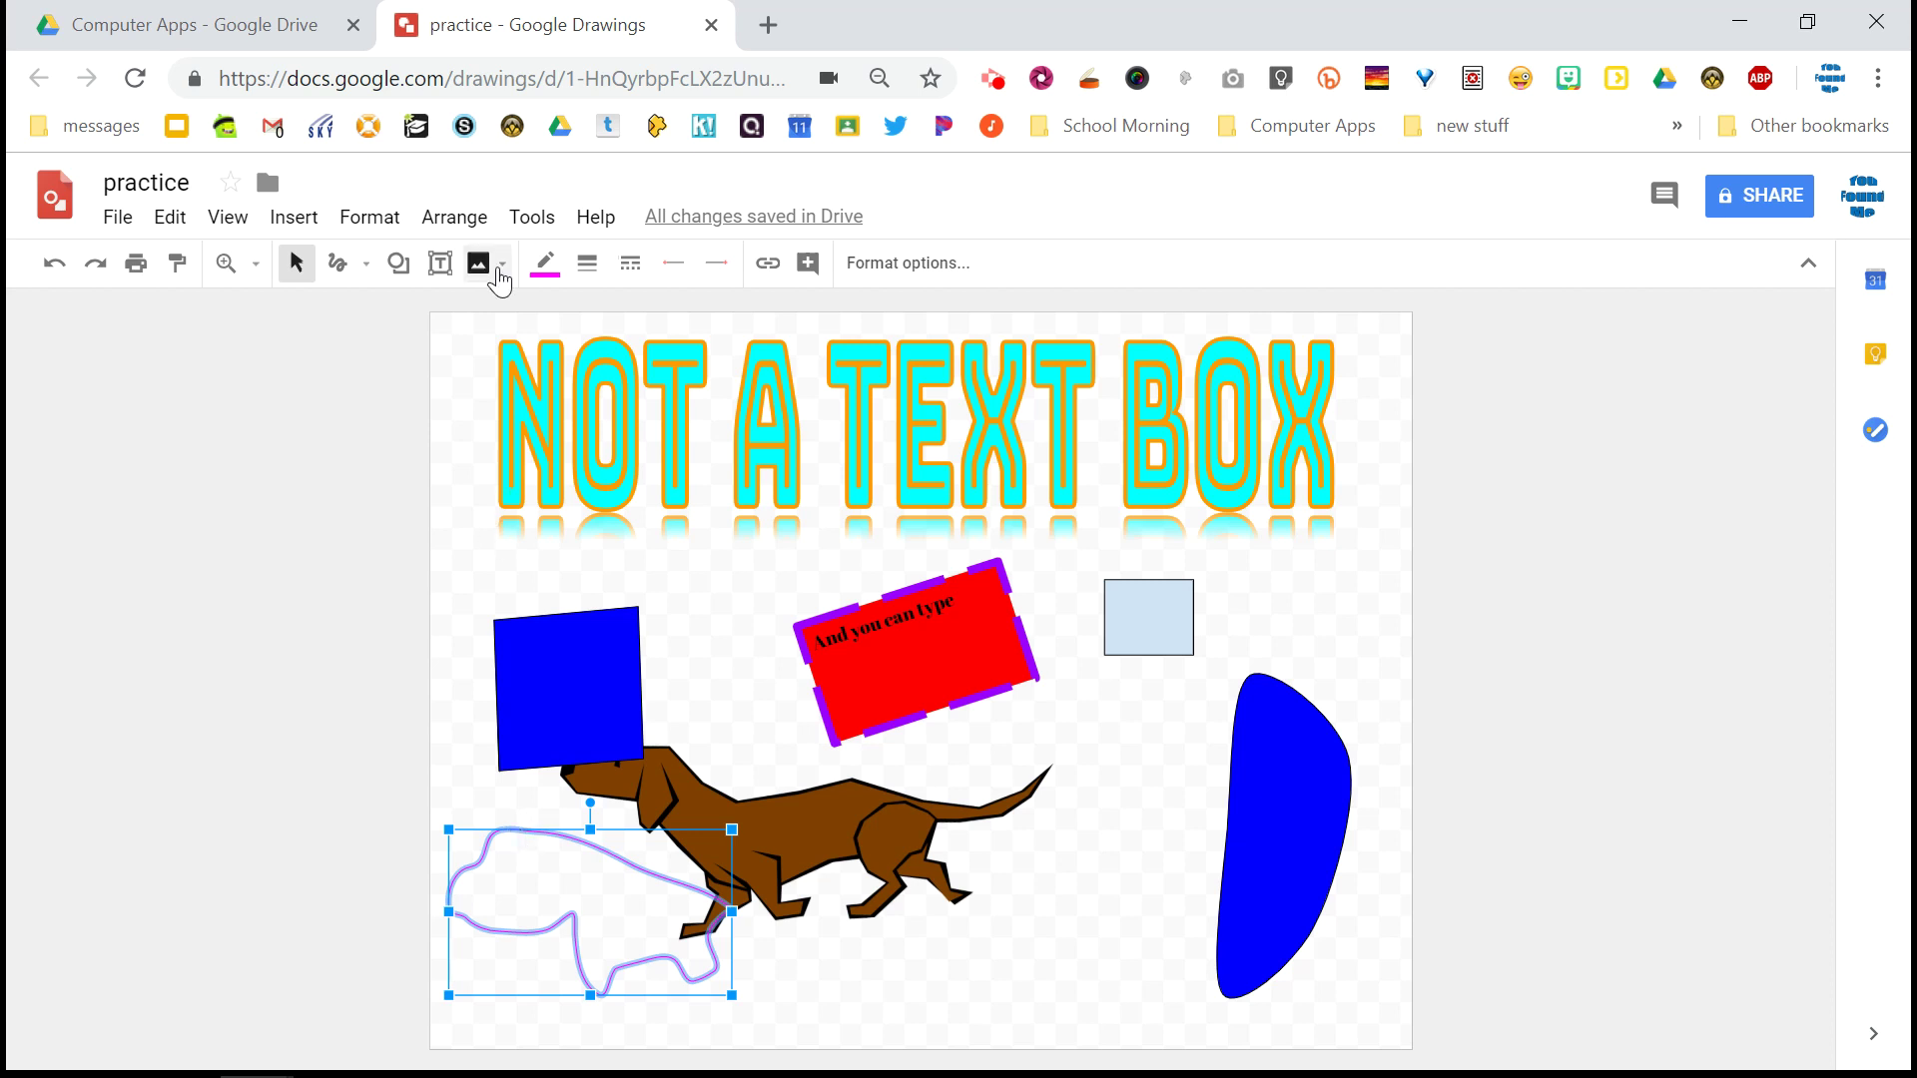
left_click(386, 225)
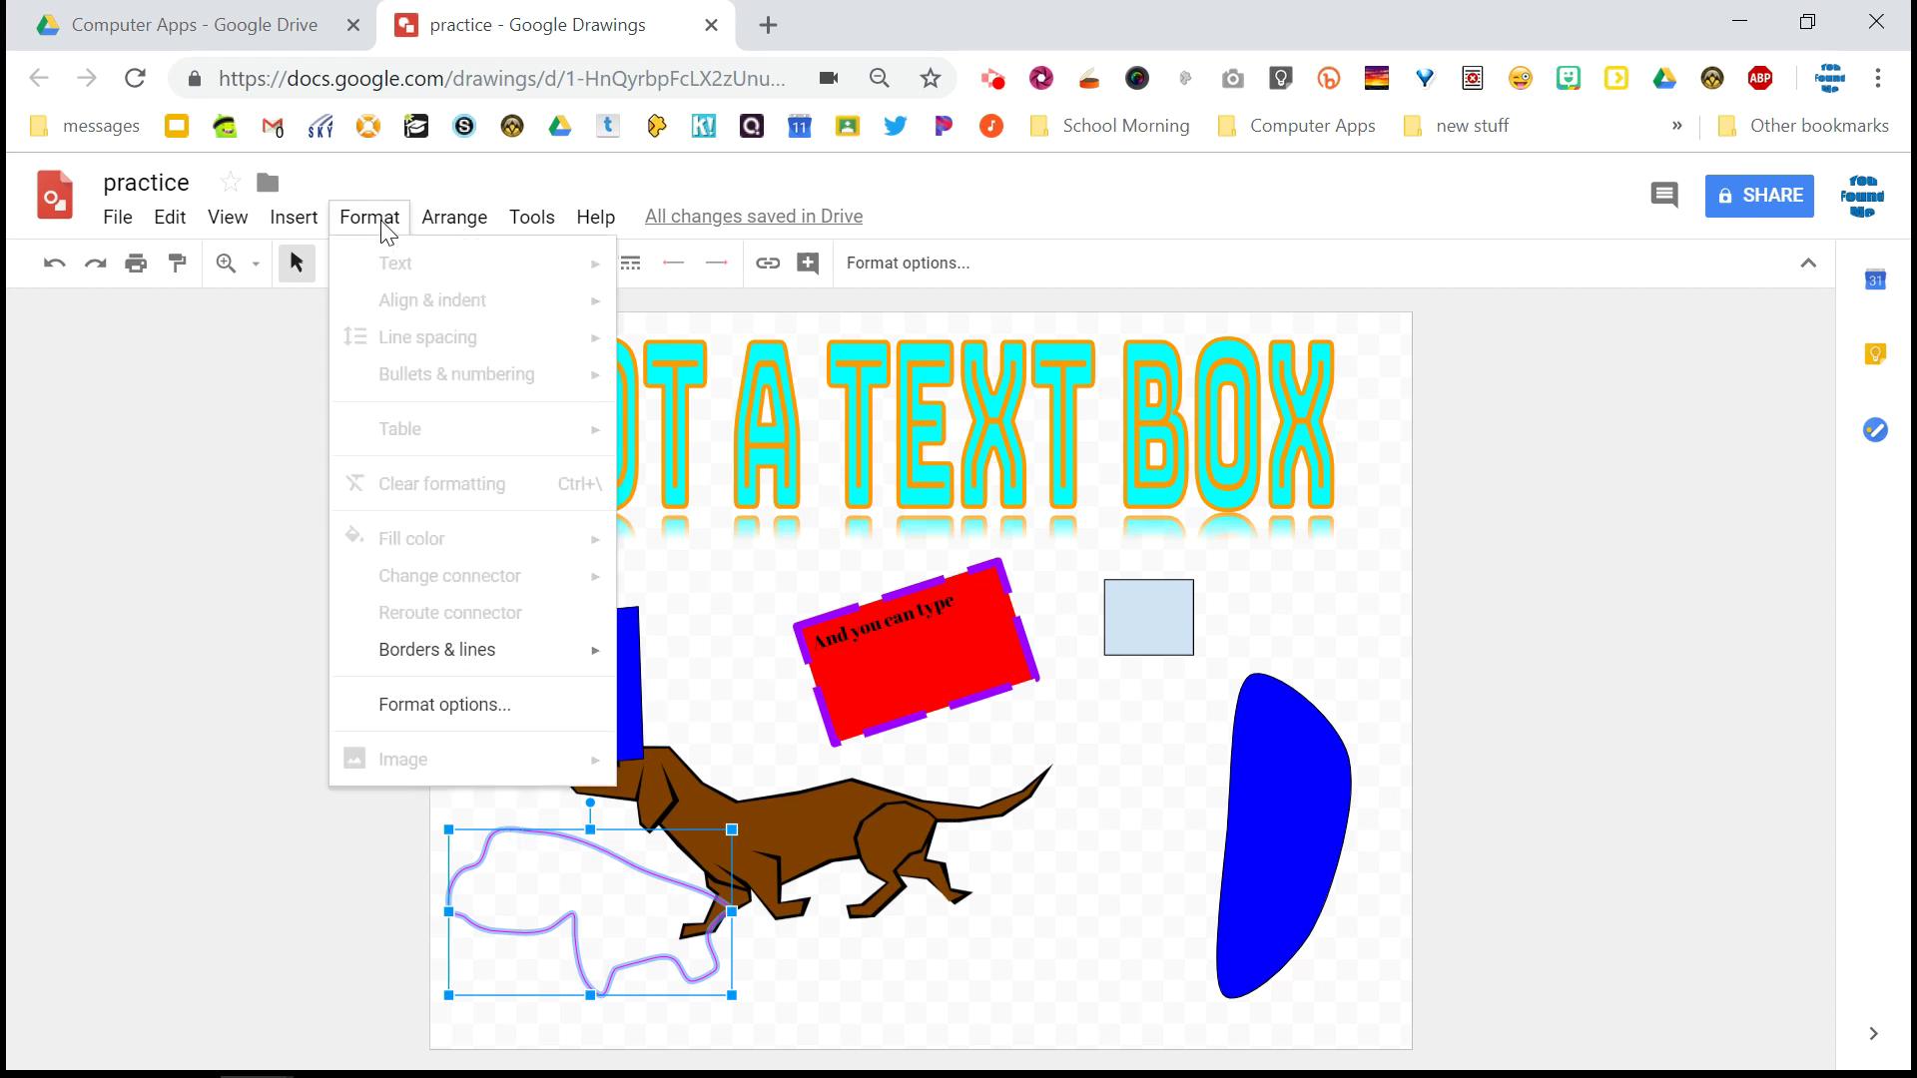
mouse_move(440, 663)
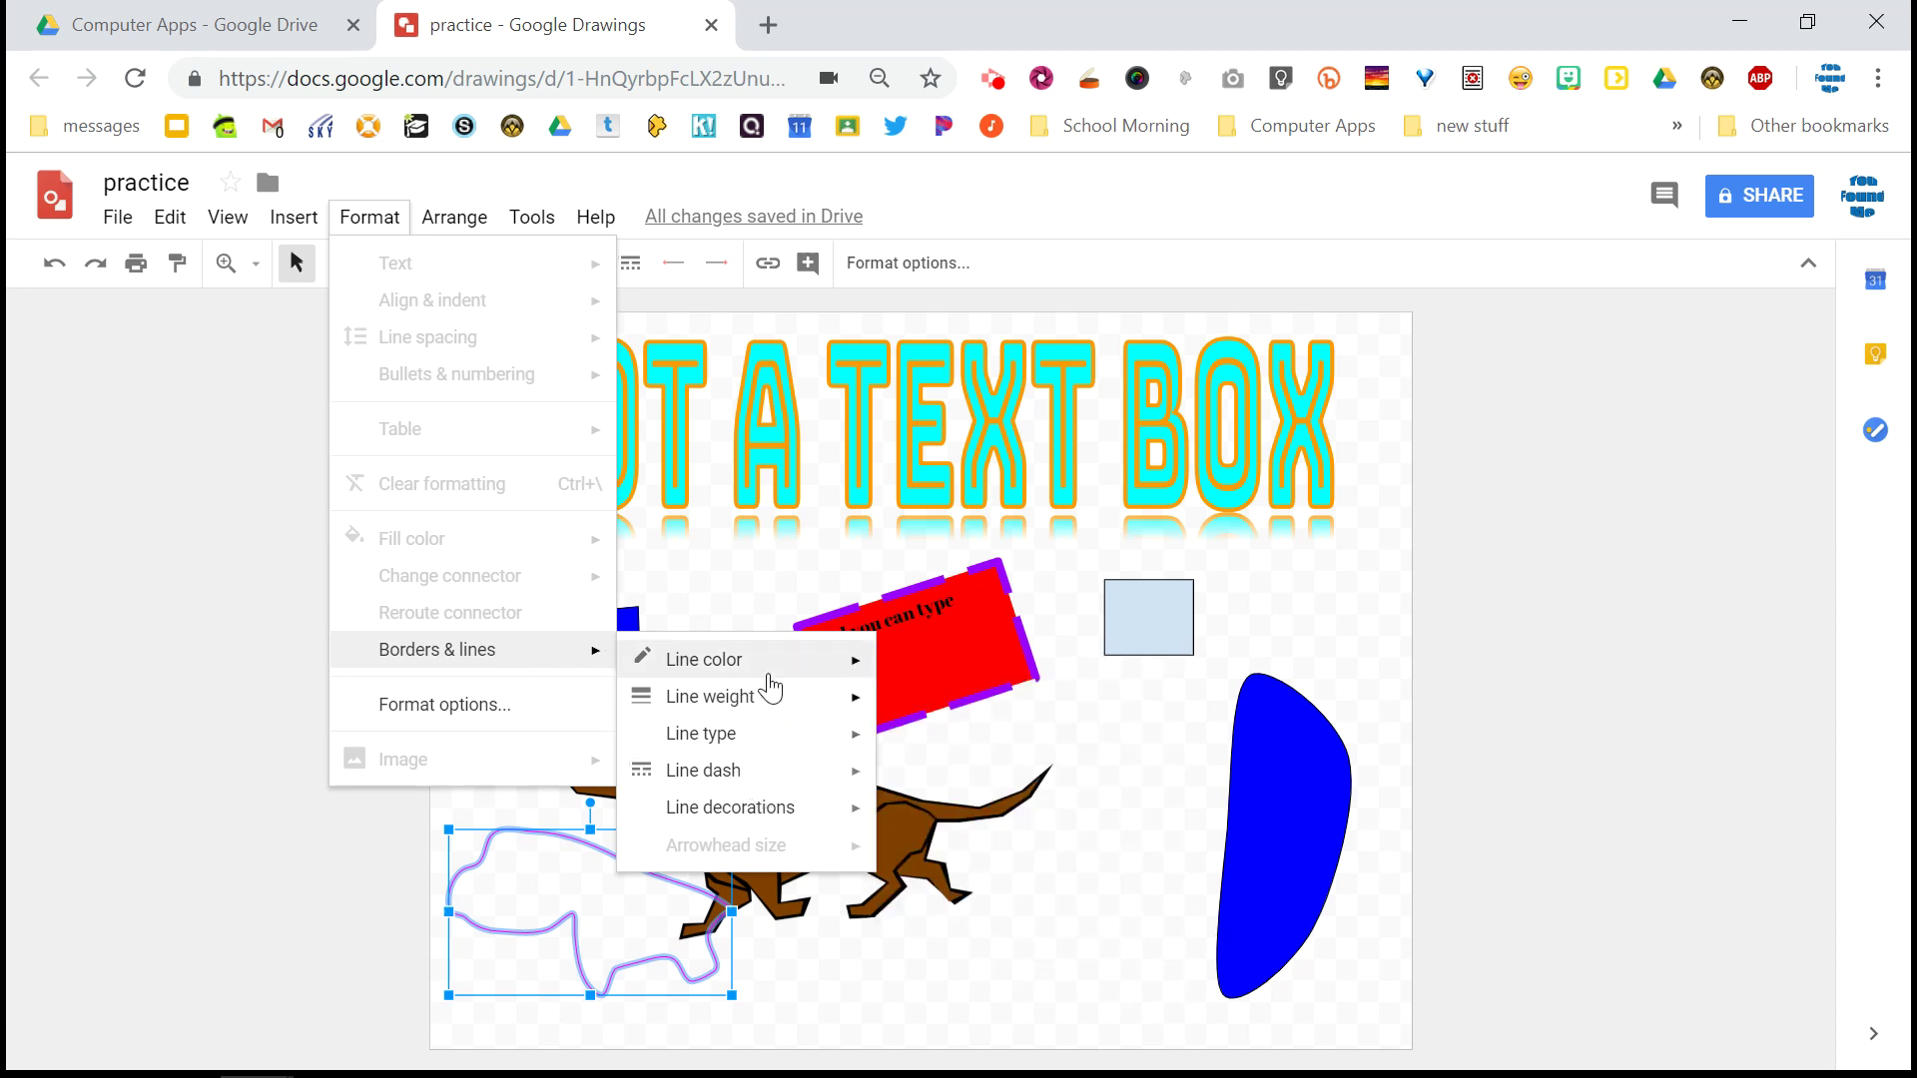
mouse_move(771, 810)
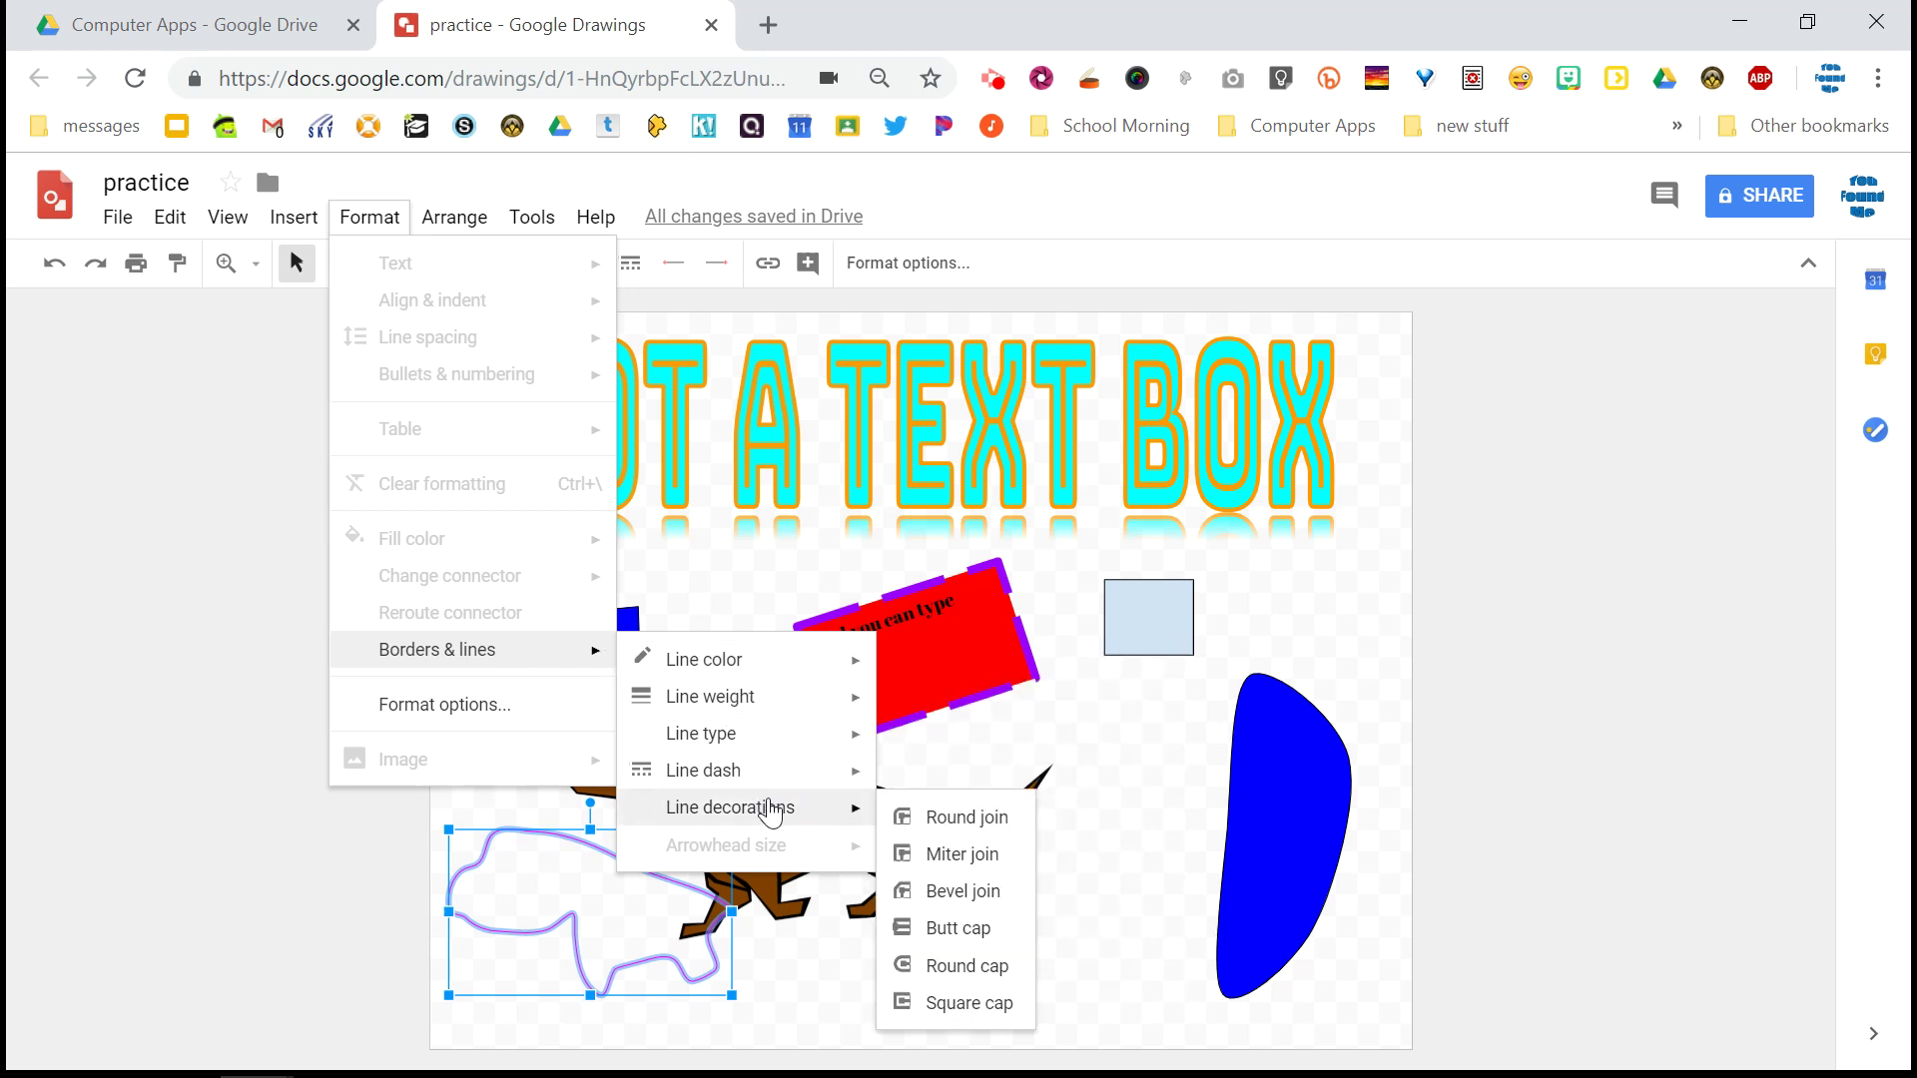
left_click(885, 195)
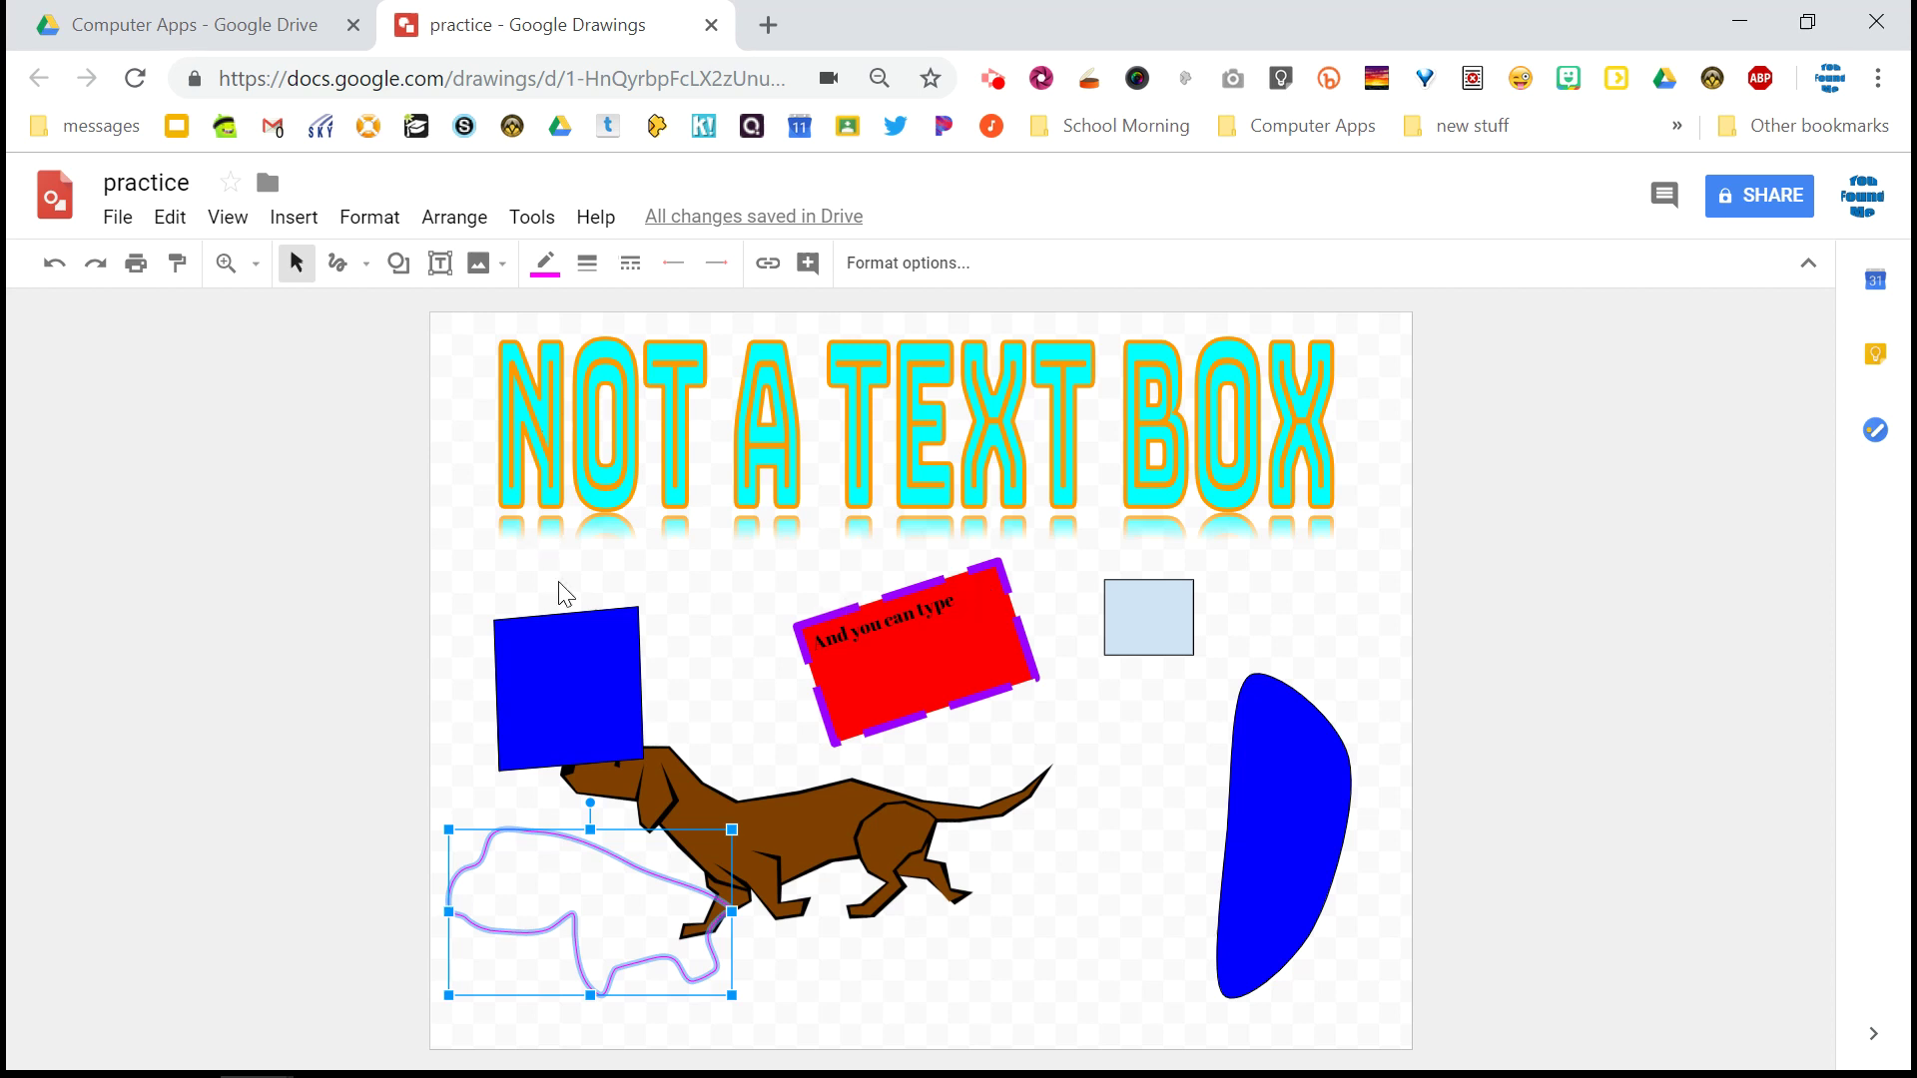
left_click(1174, 608)
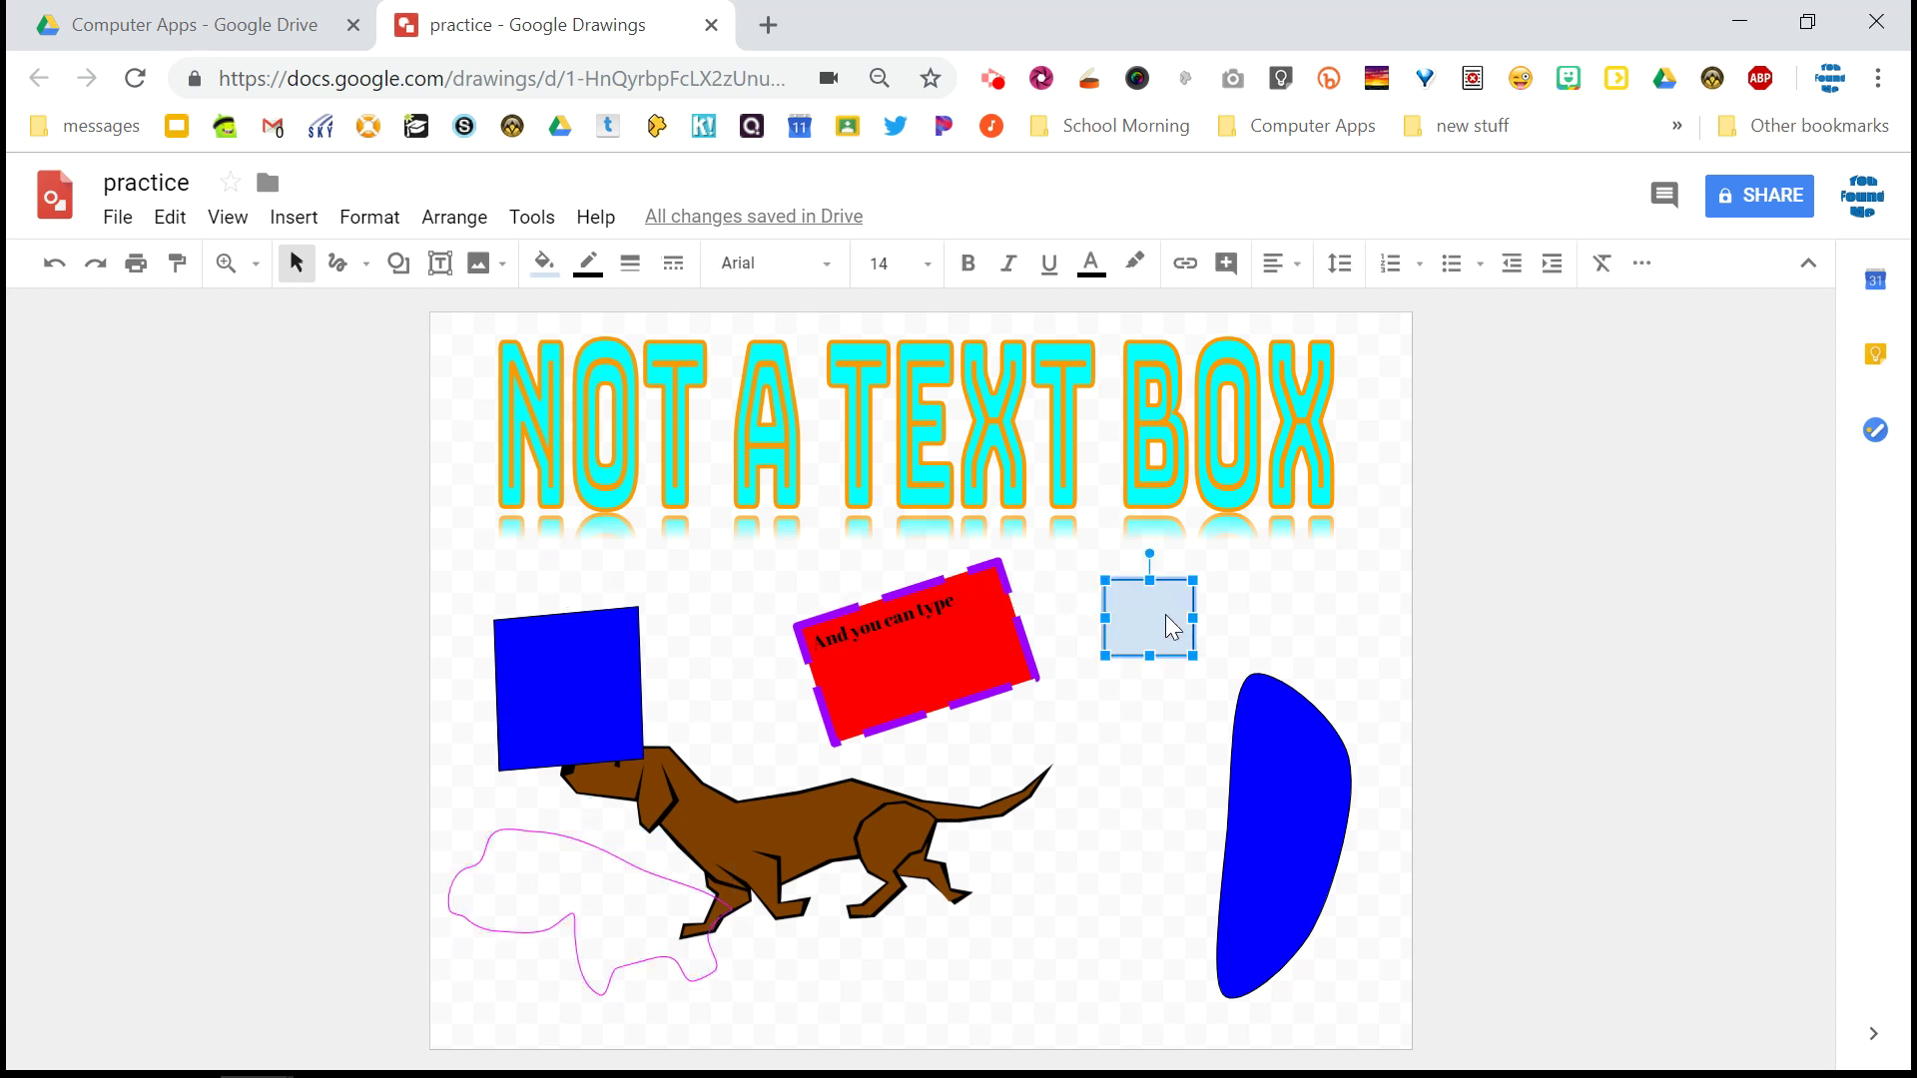
left_click(294, 217)
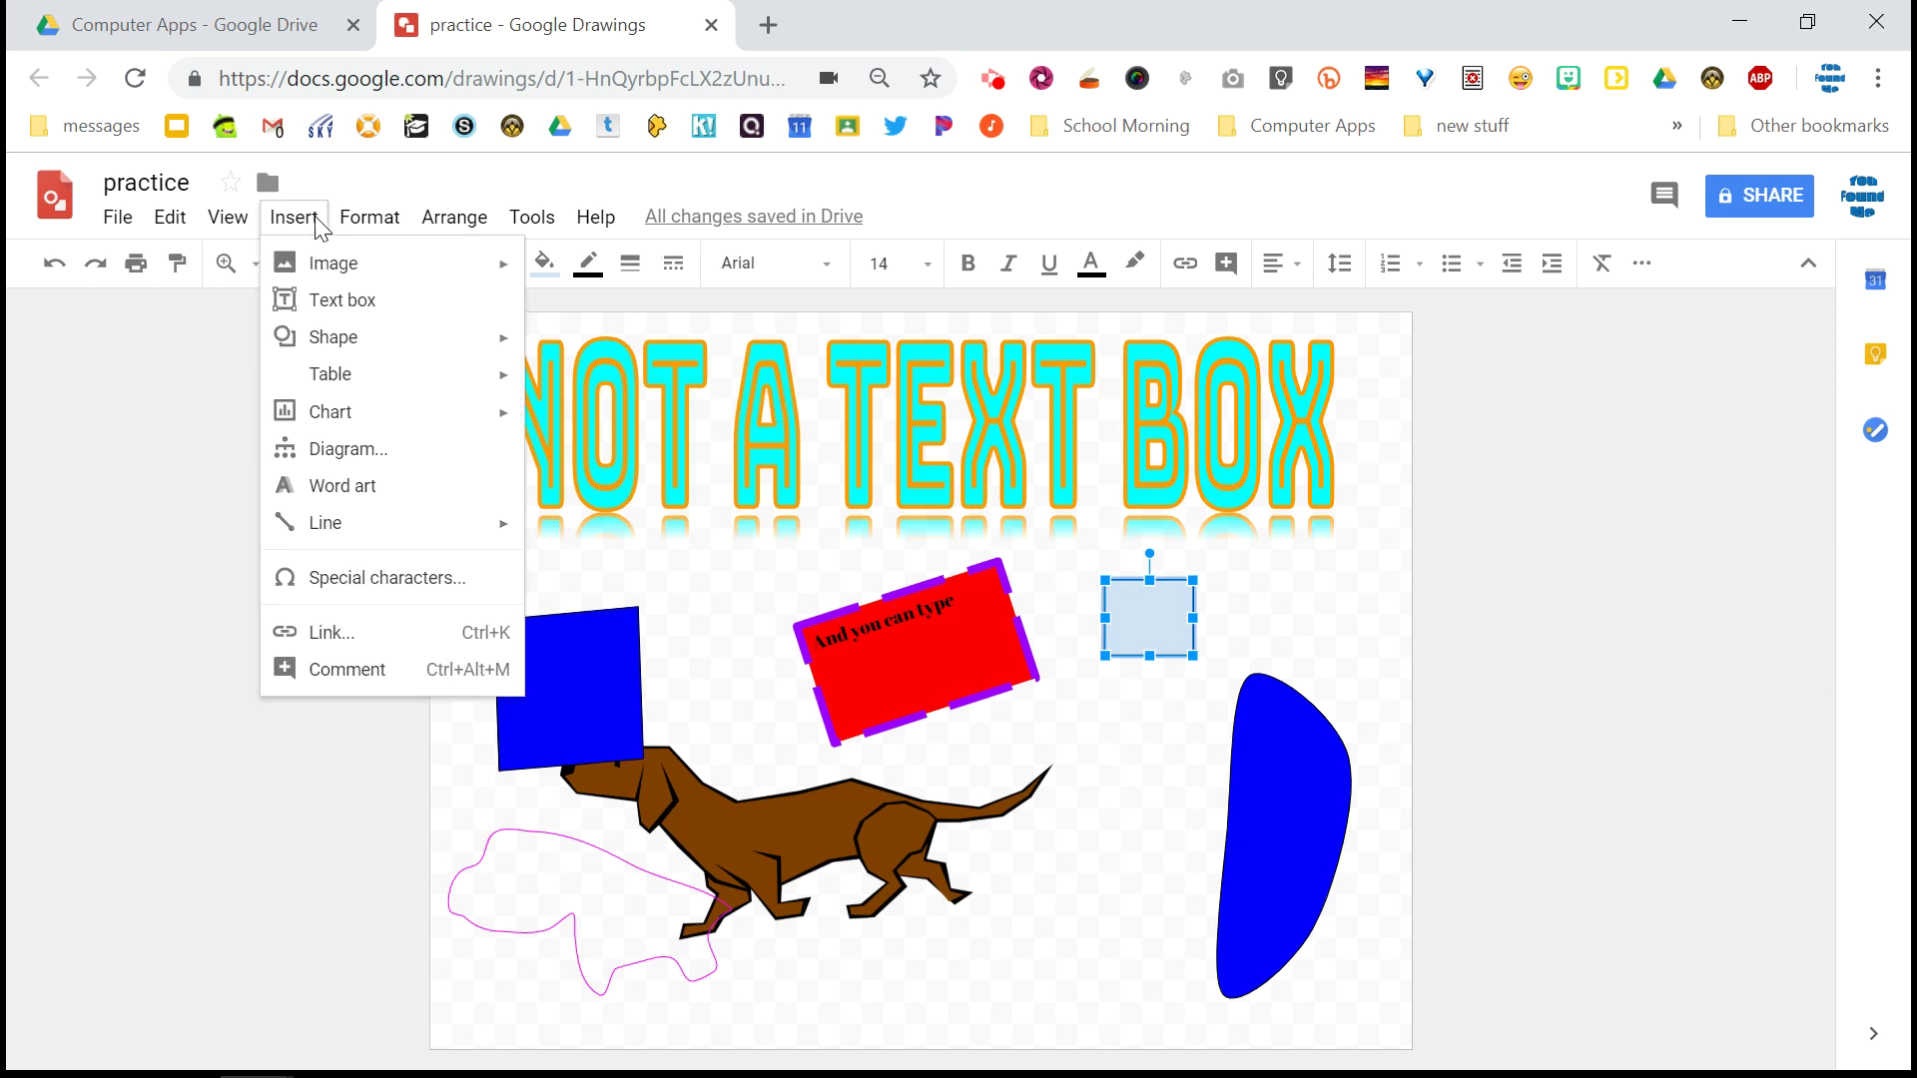
mouse_move(379, 240)
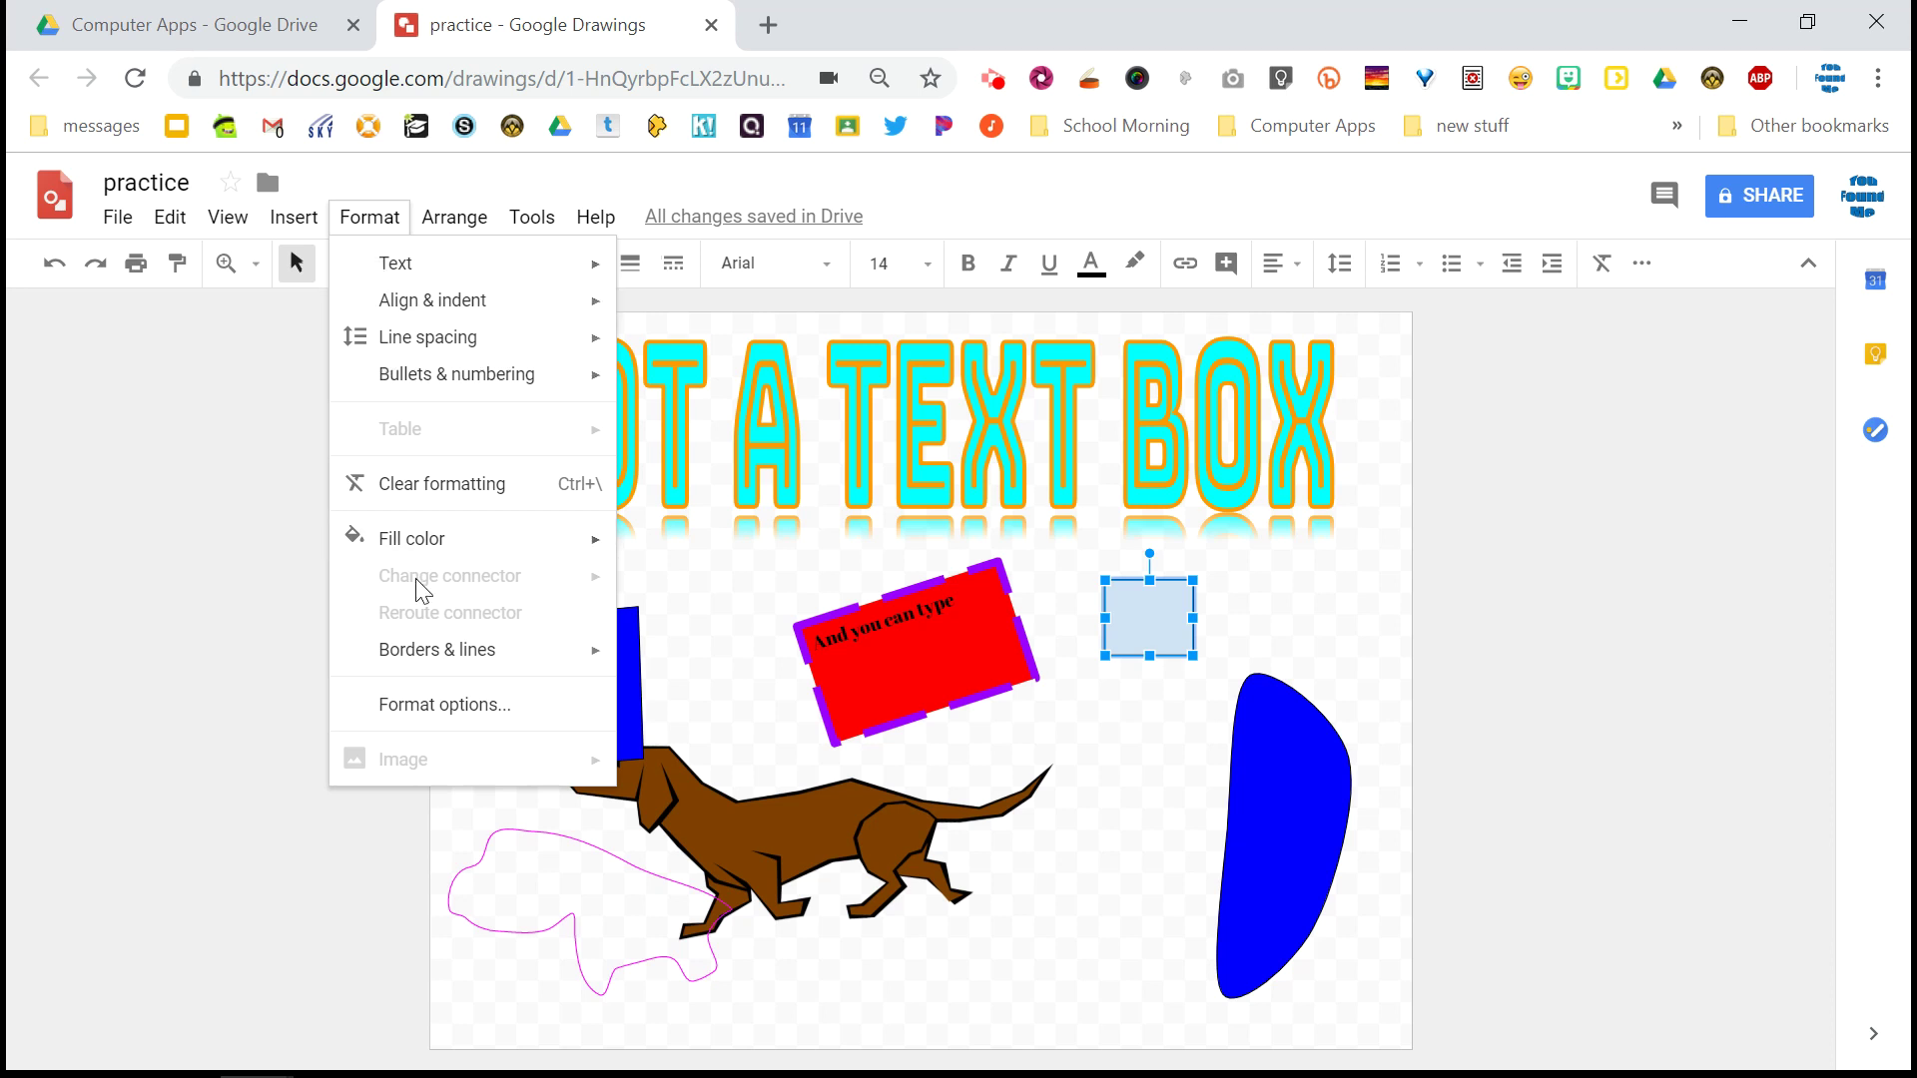
left_click(379, 220)
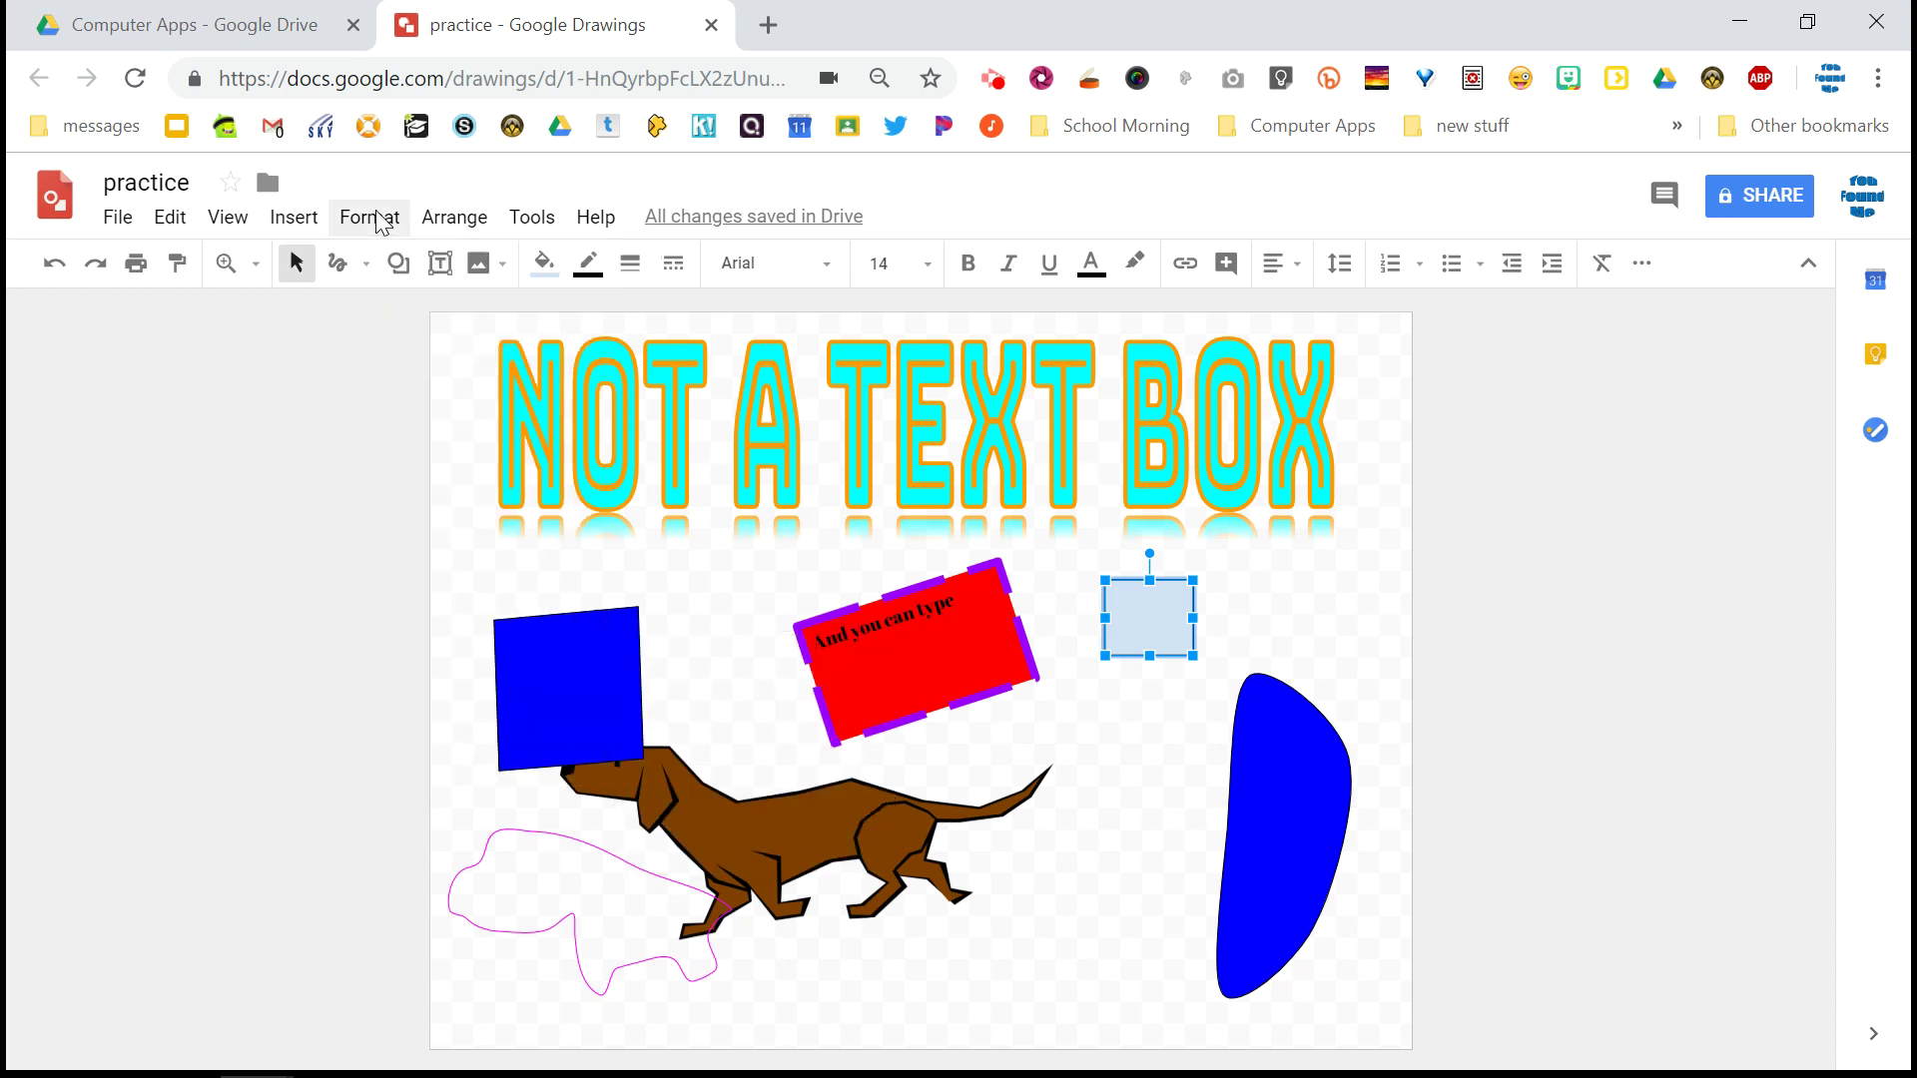
left_click(398, 266)
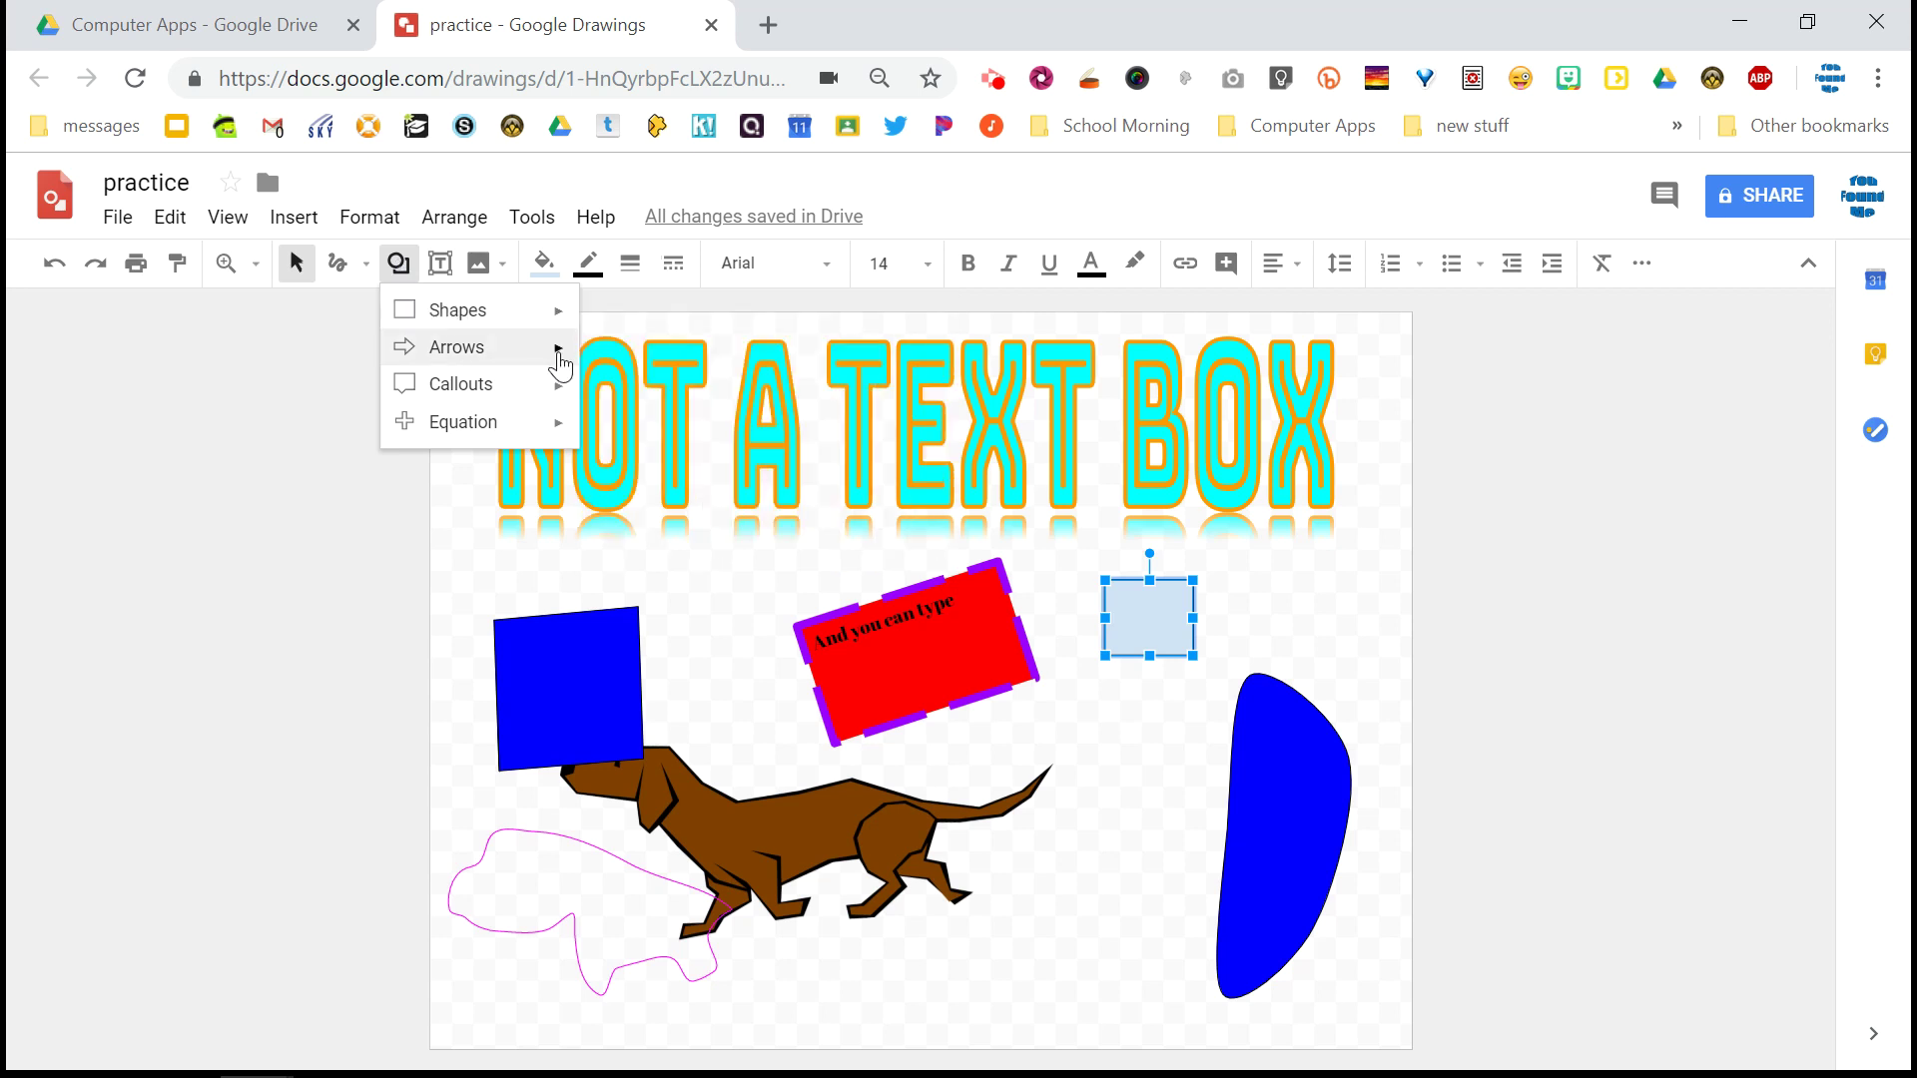
mouse_move(498, 380)
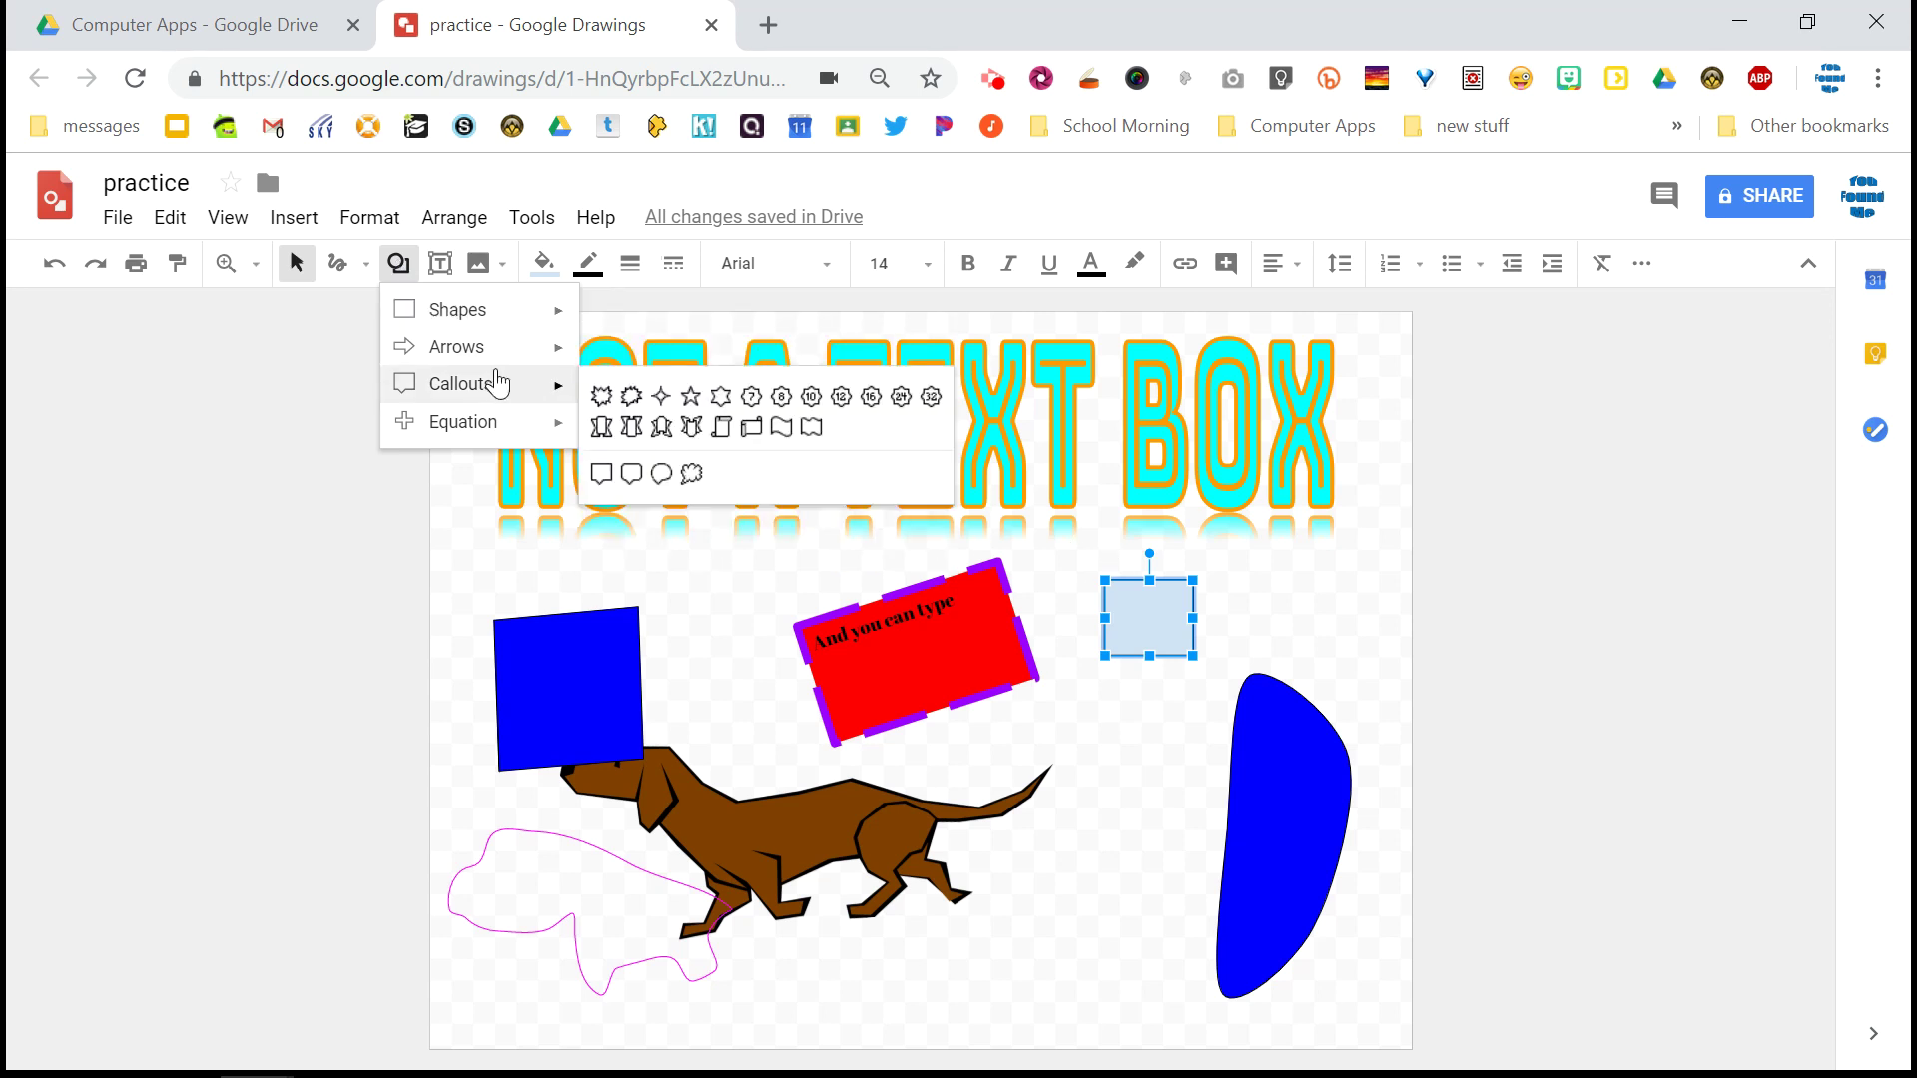
left_click(600, 397)
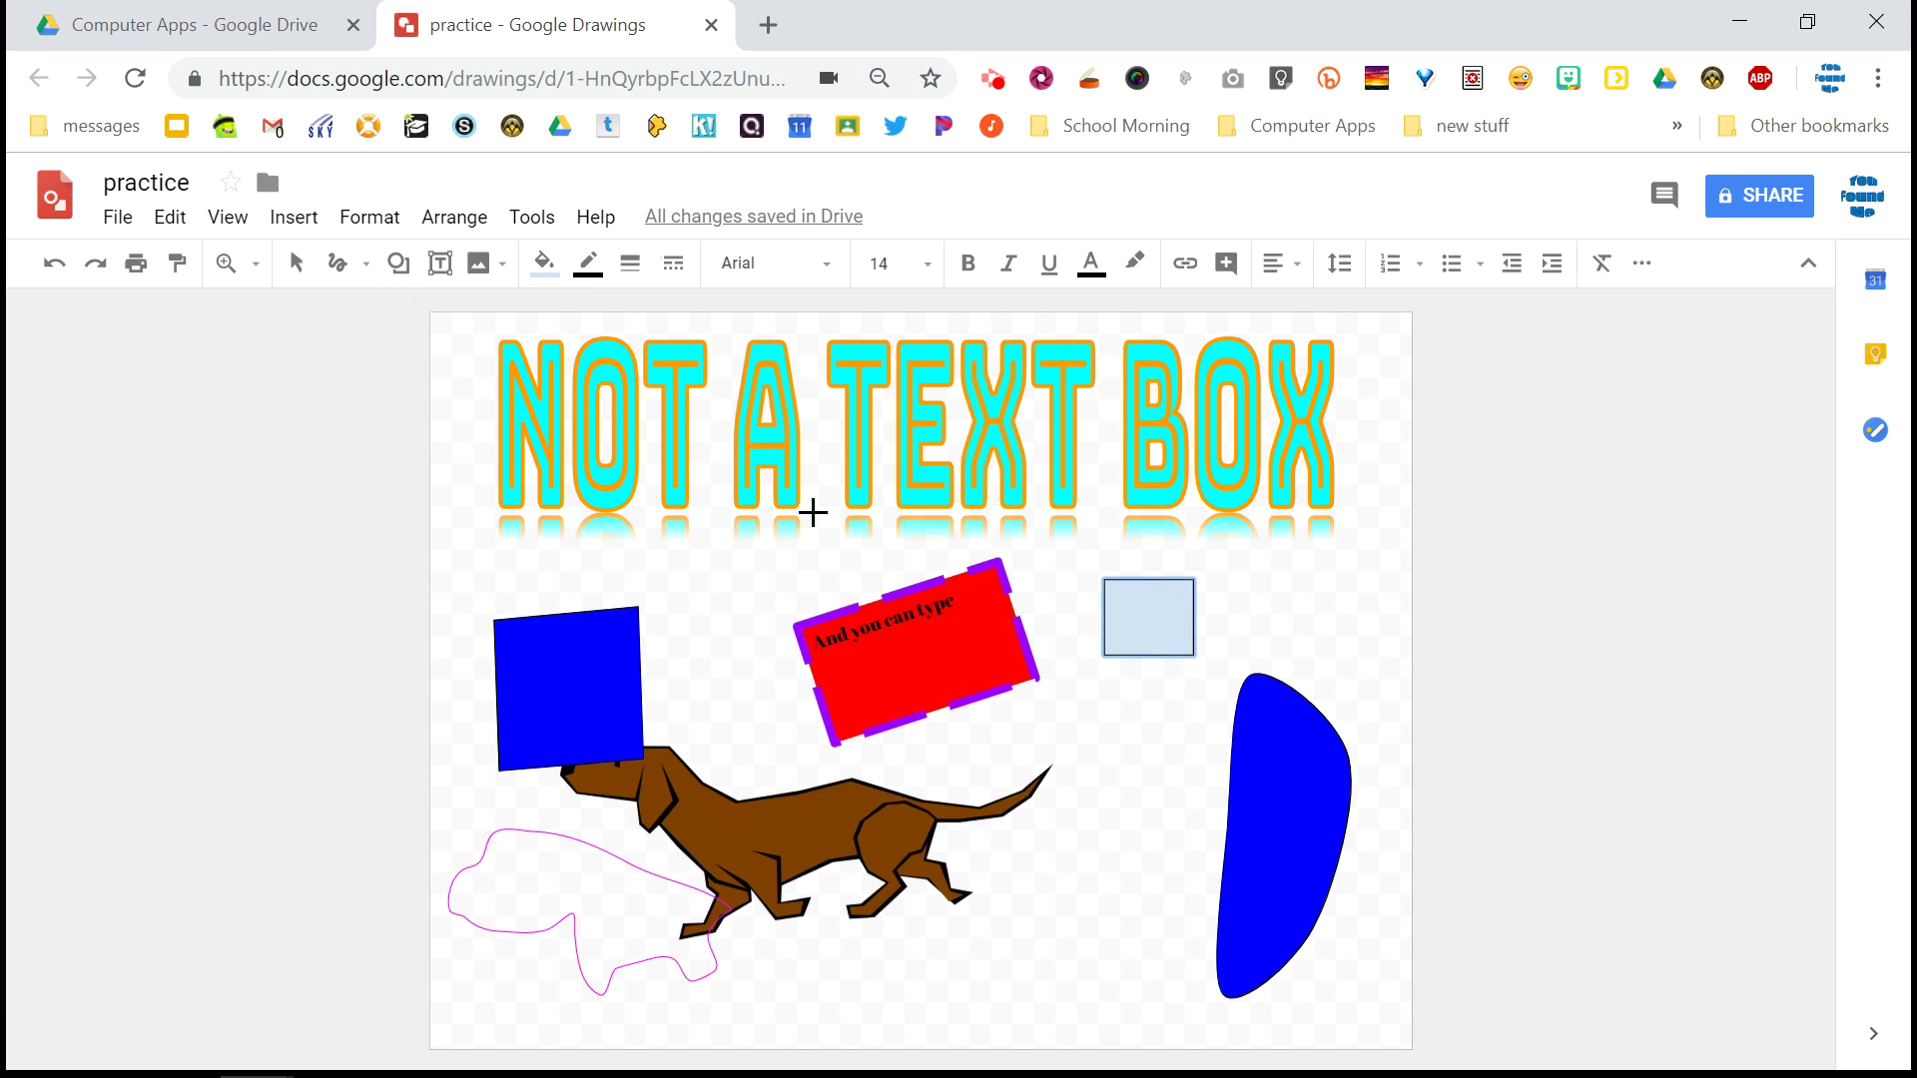
left_click(1169, 618)
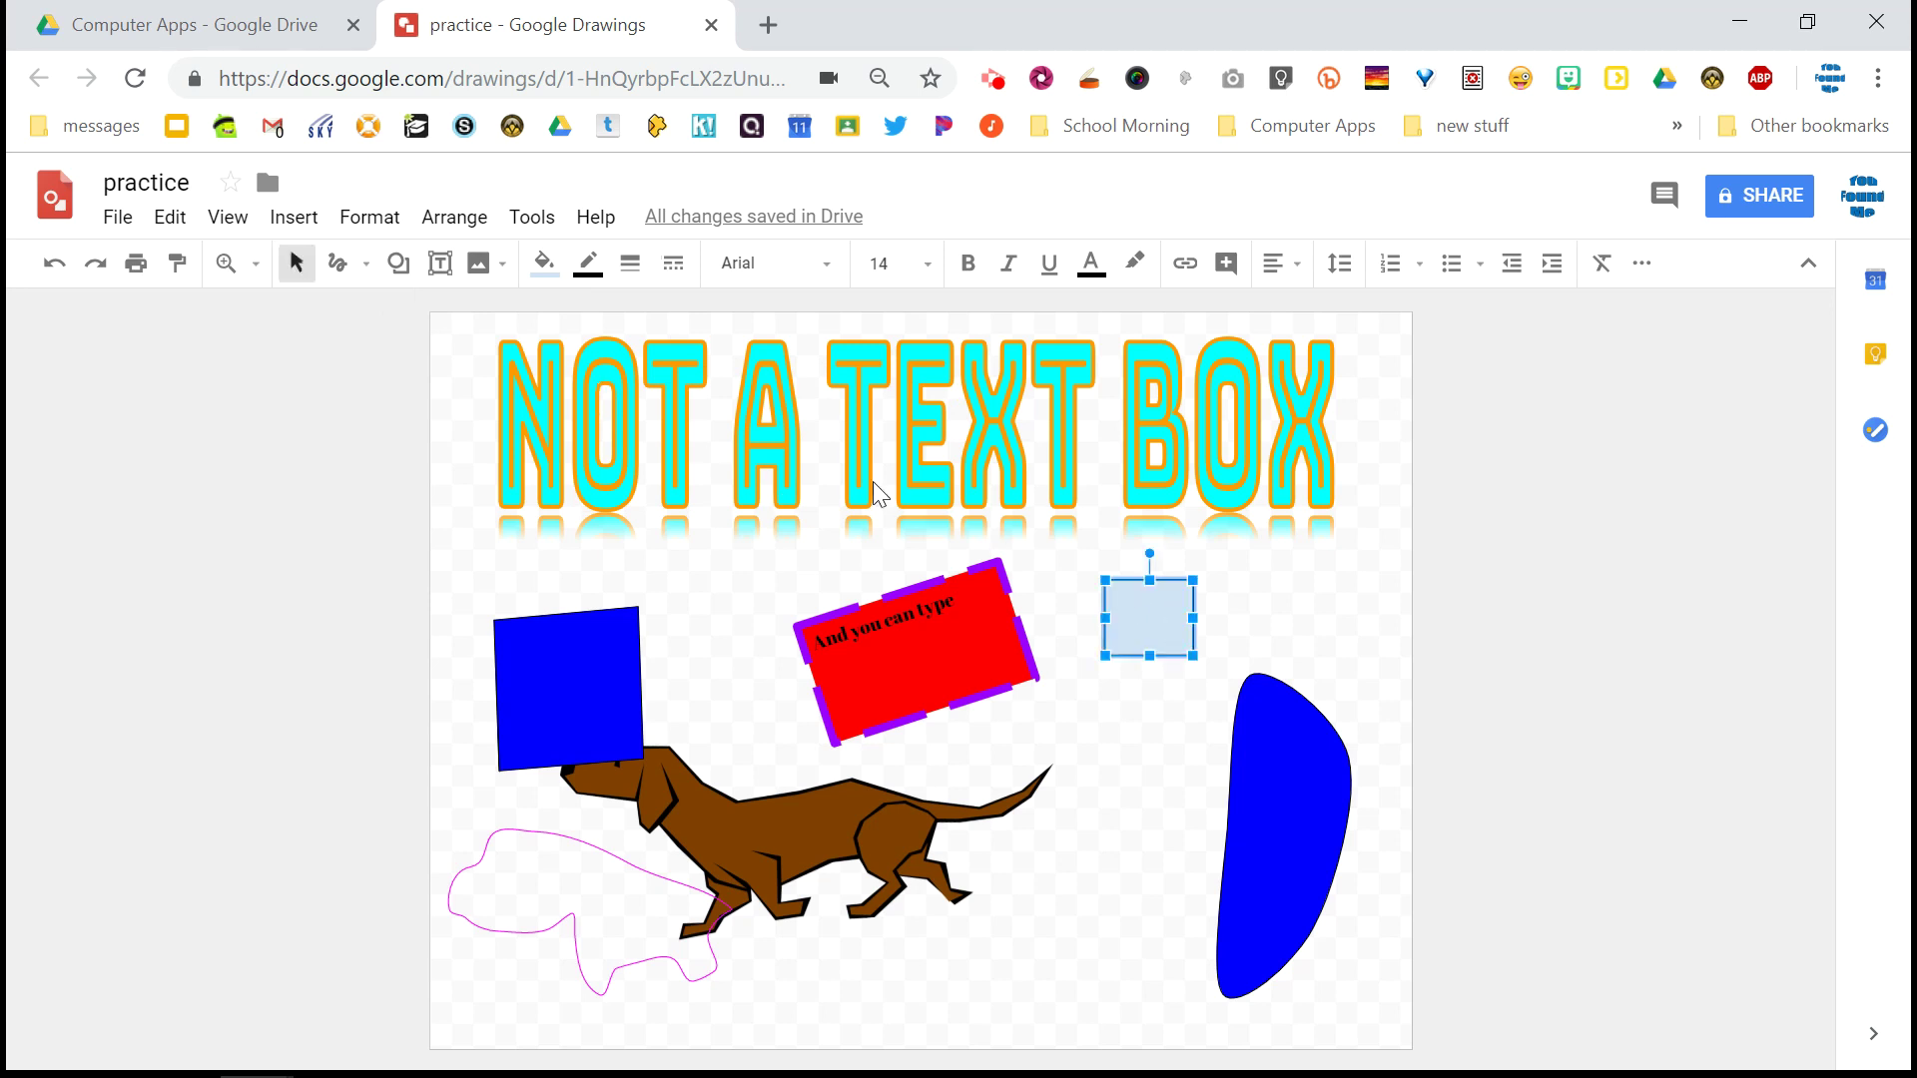
left_click(318, 215)
mouse_move(349, 344)
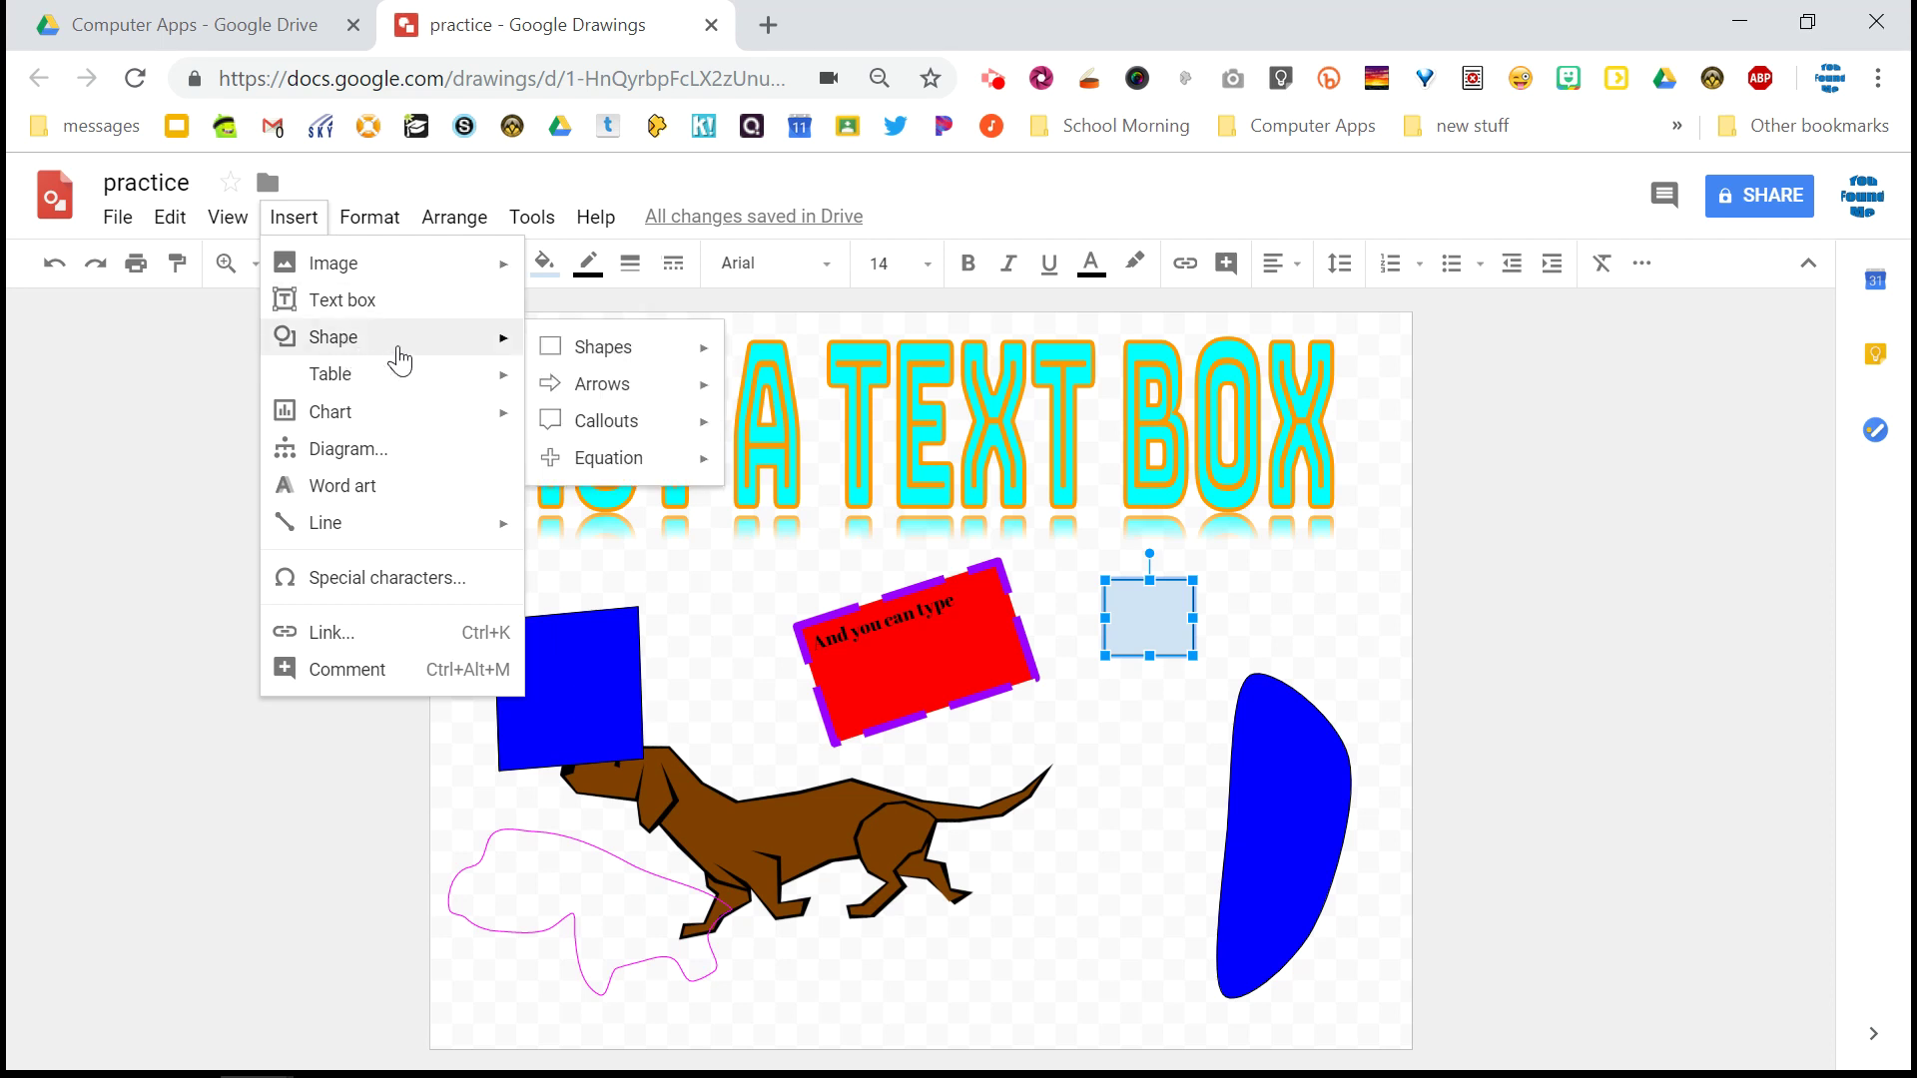
mouse_move(596, 362)
left_click(868, 404)
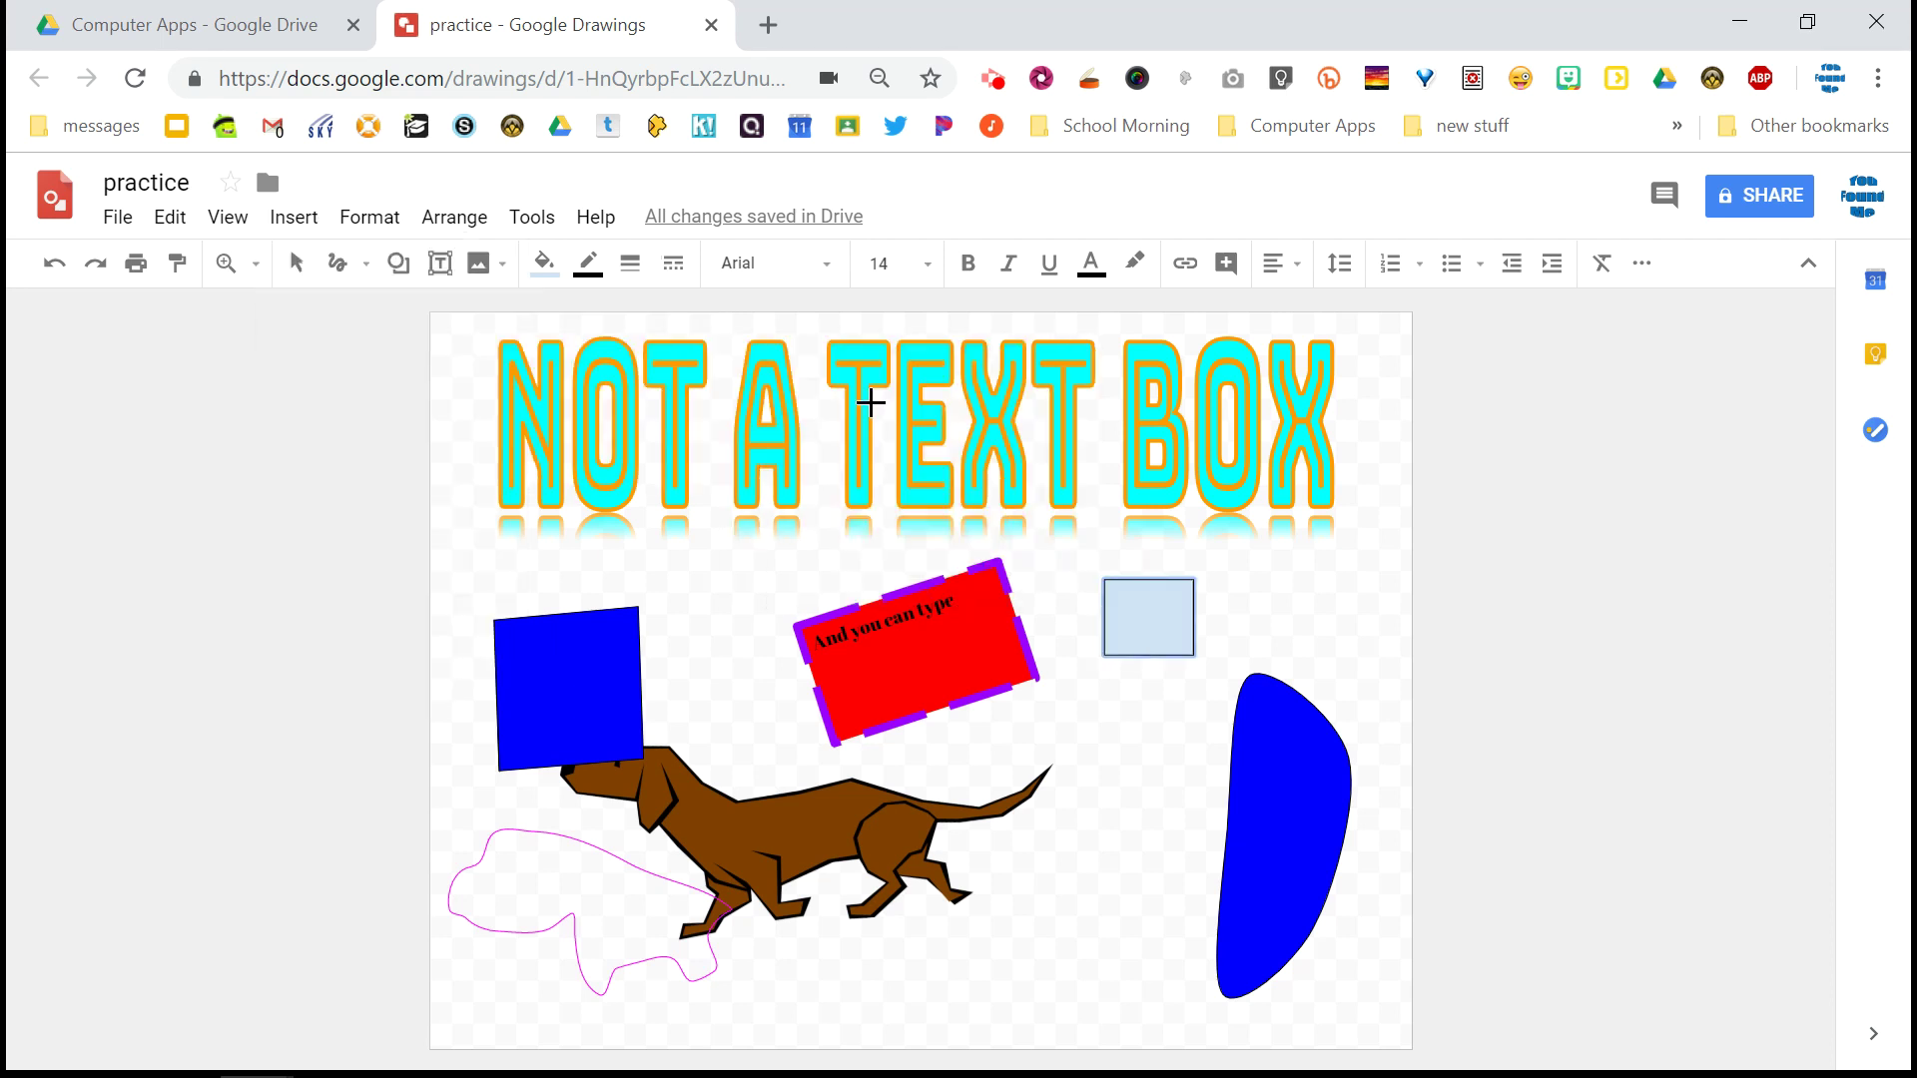
key("ctrl+z")
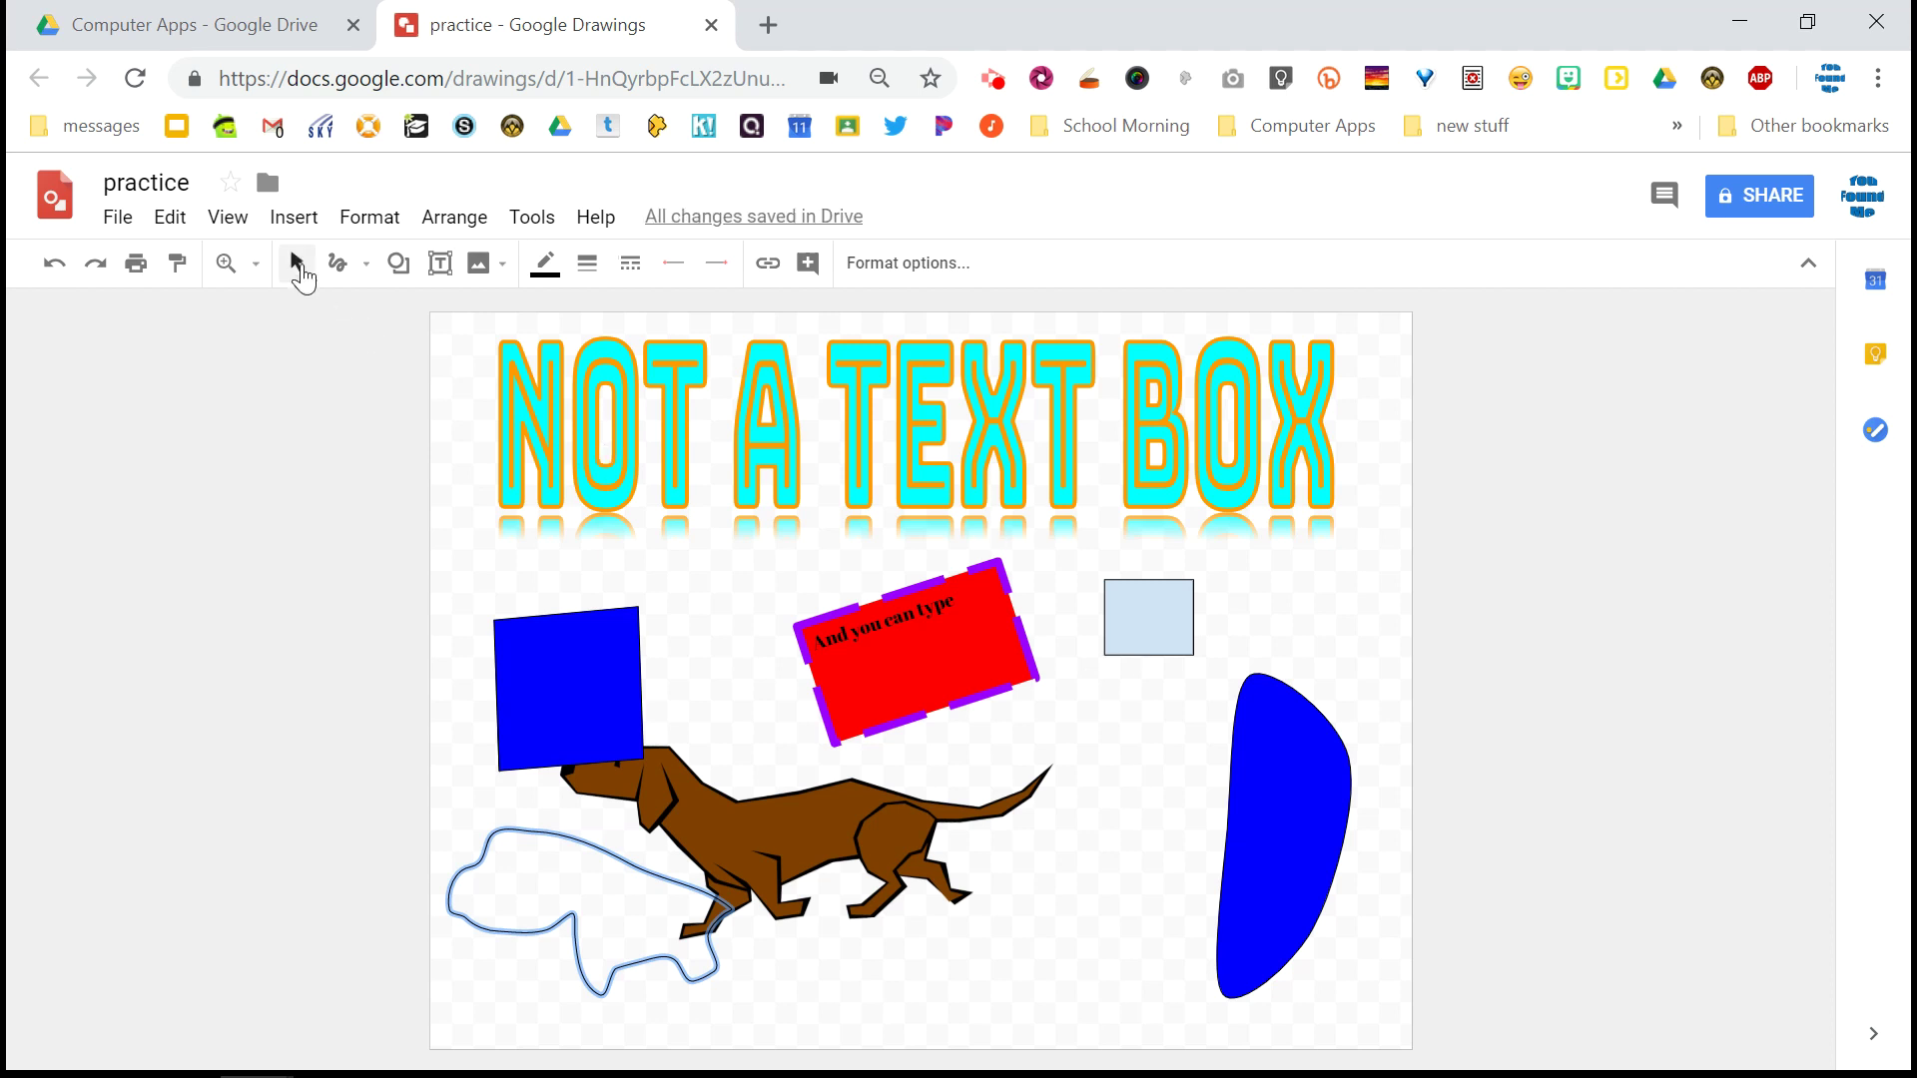
left_click(296, 263)
left_click(1104, 606)
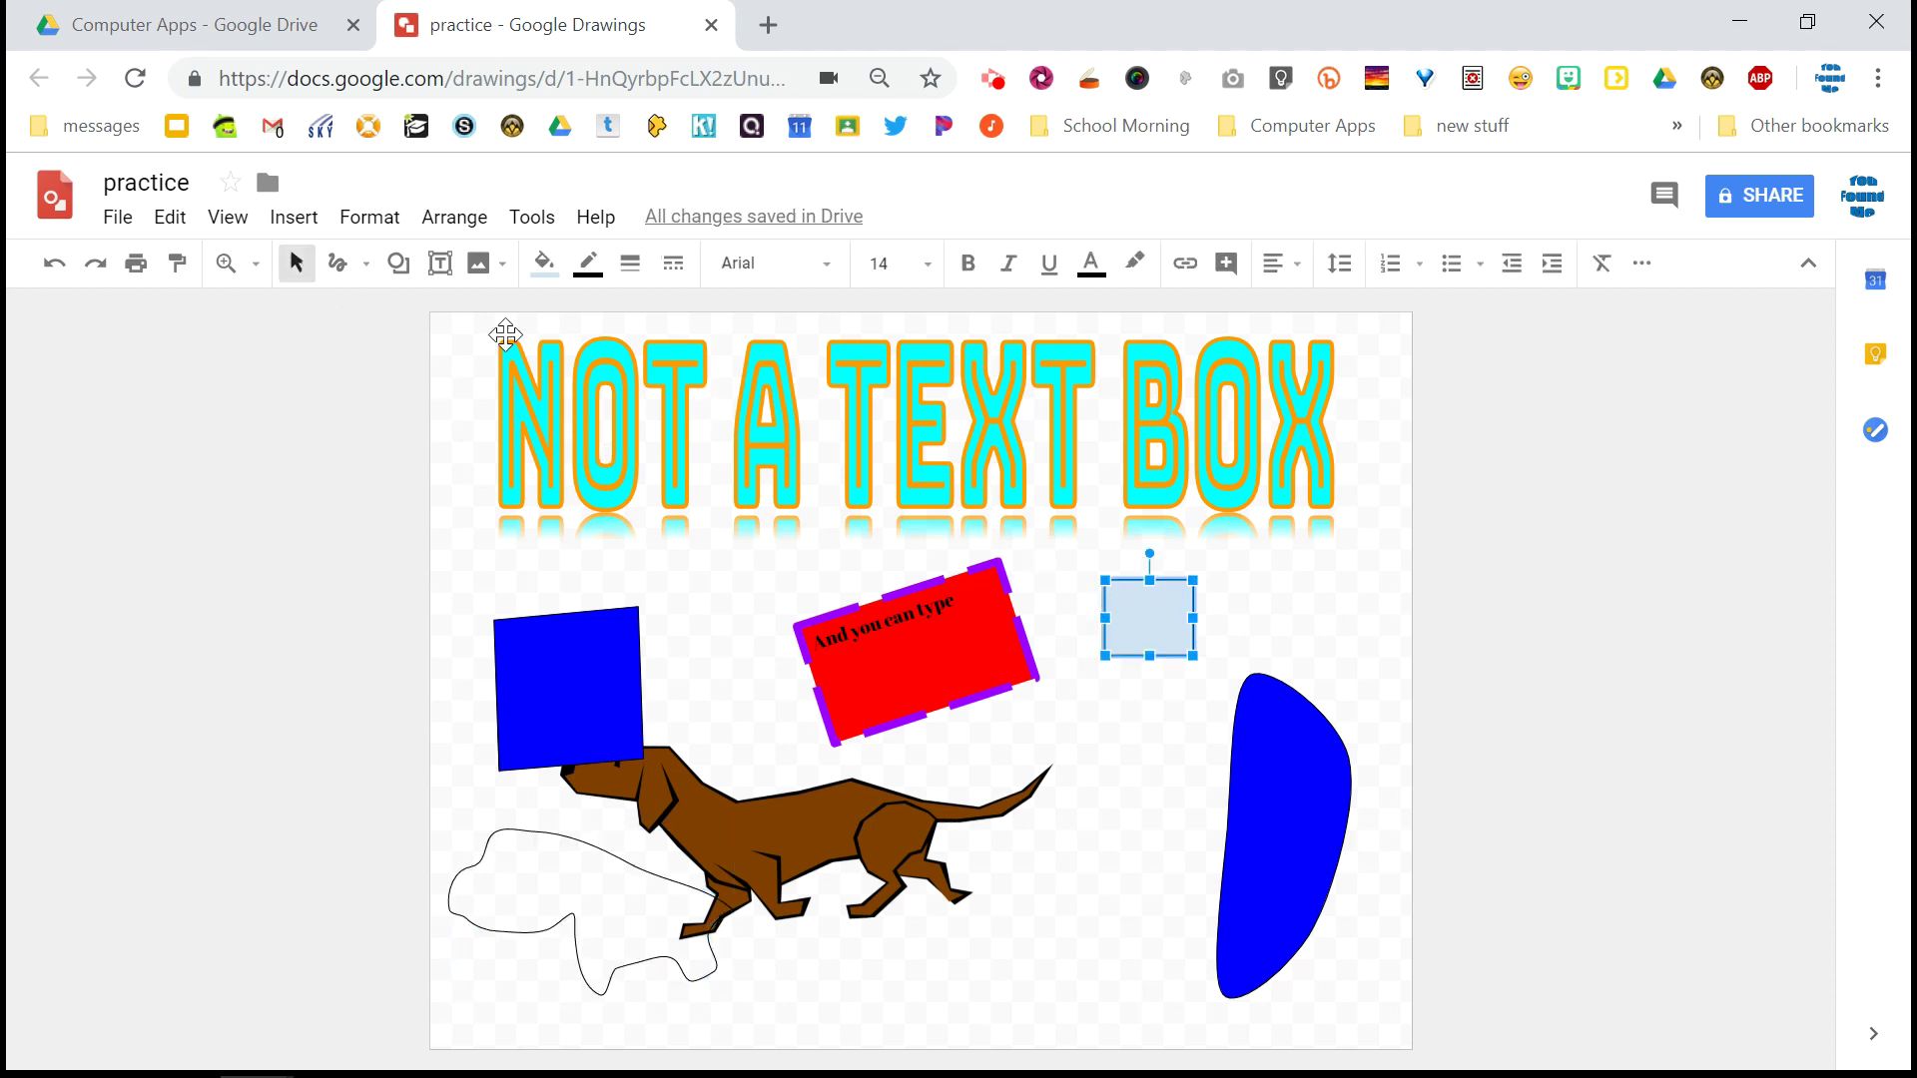
left_click(376, 224)
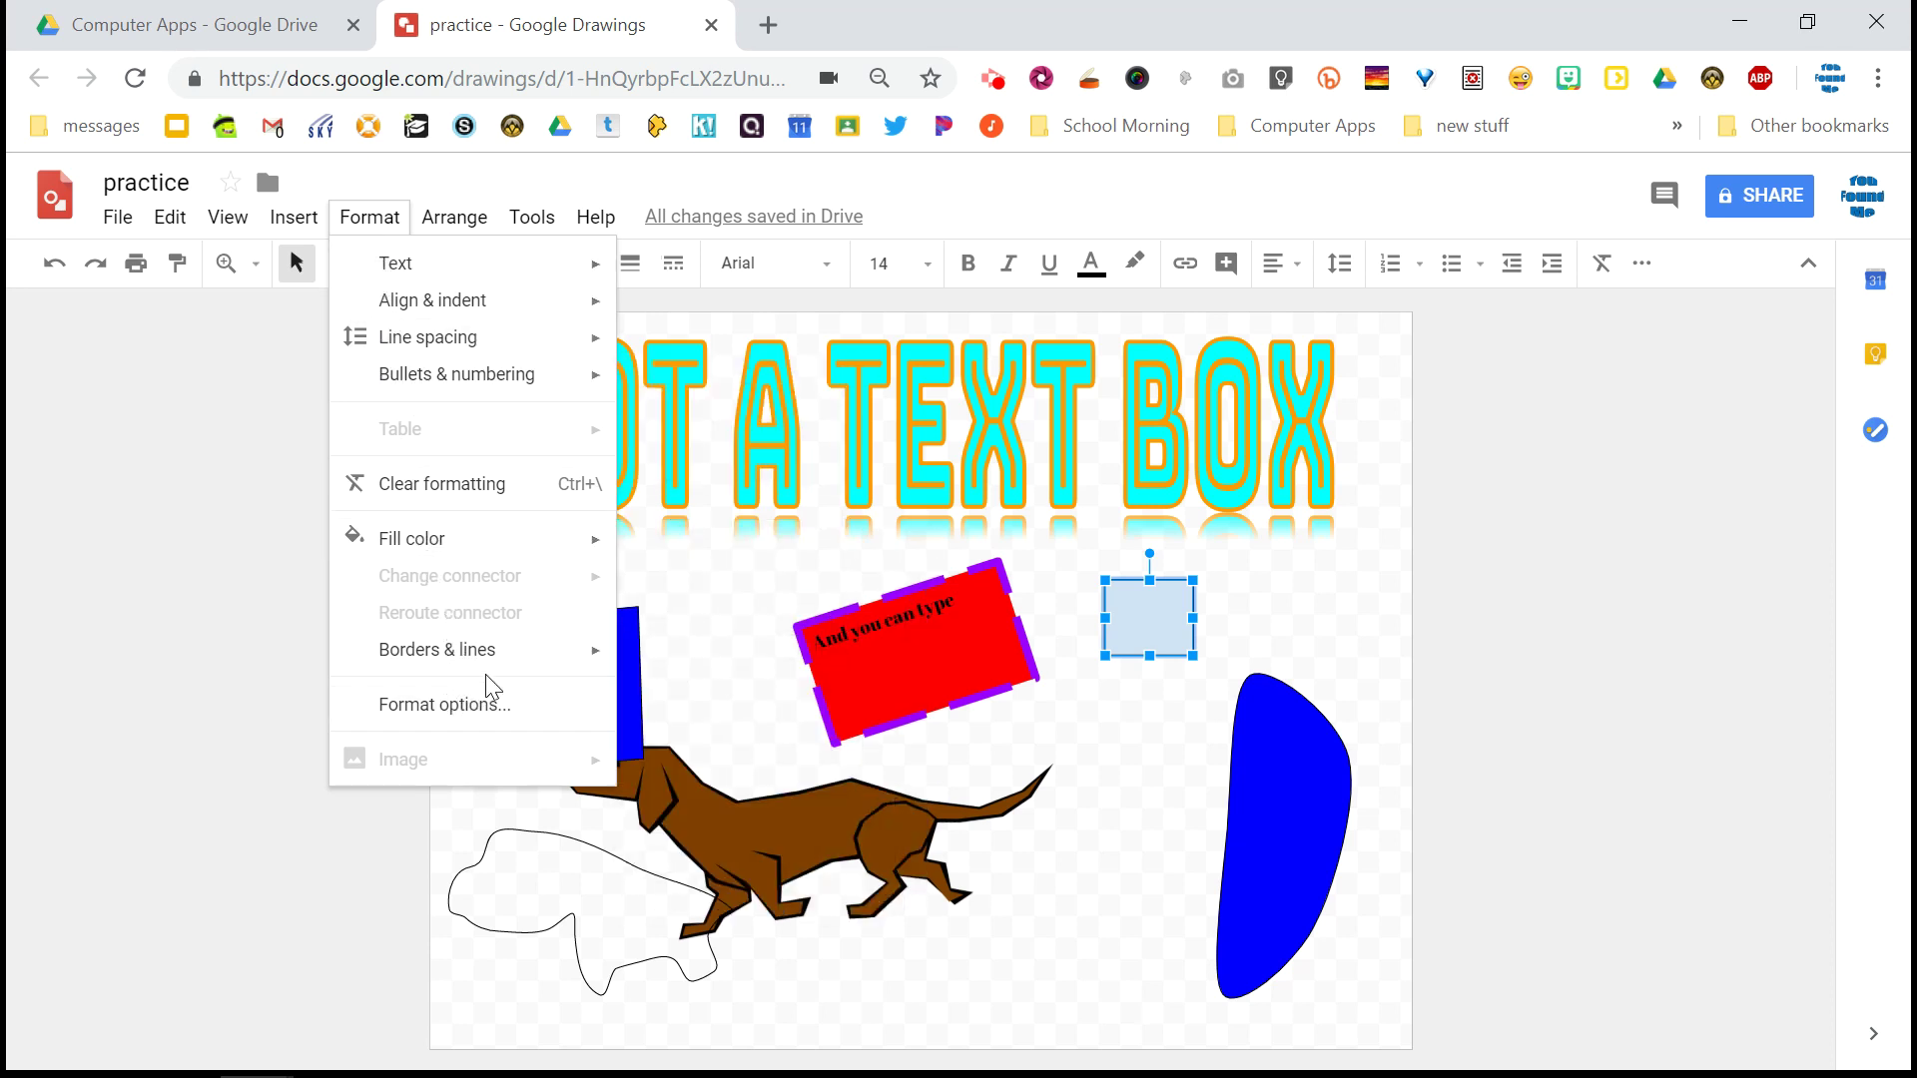
left_click(367, 221)
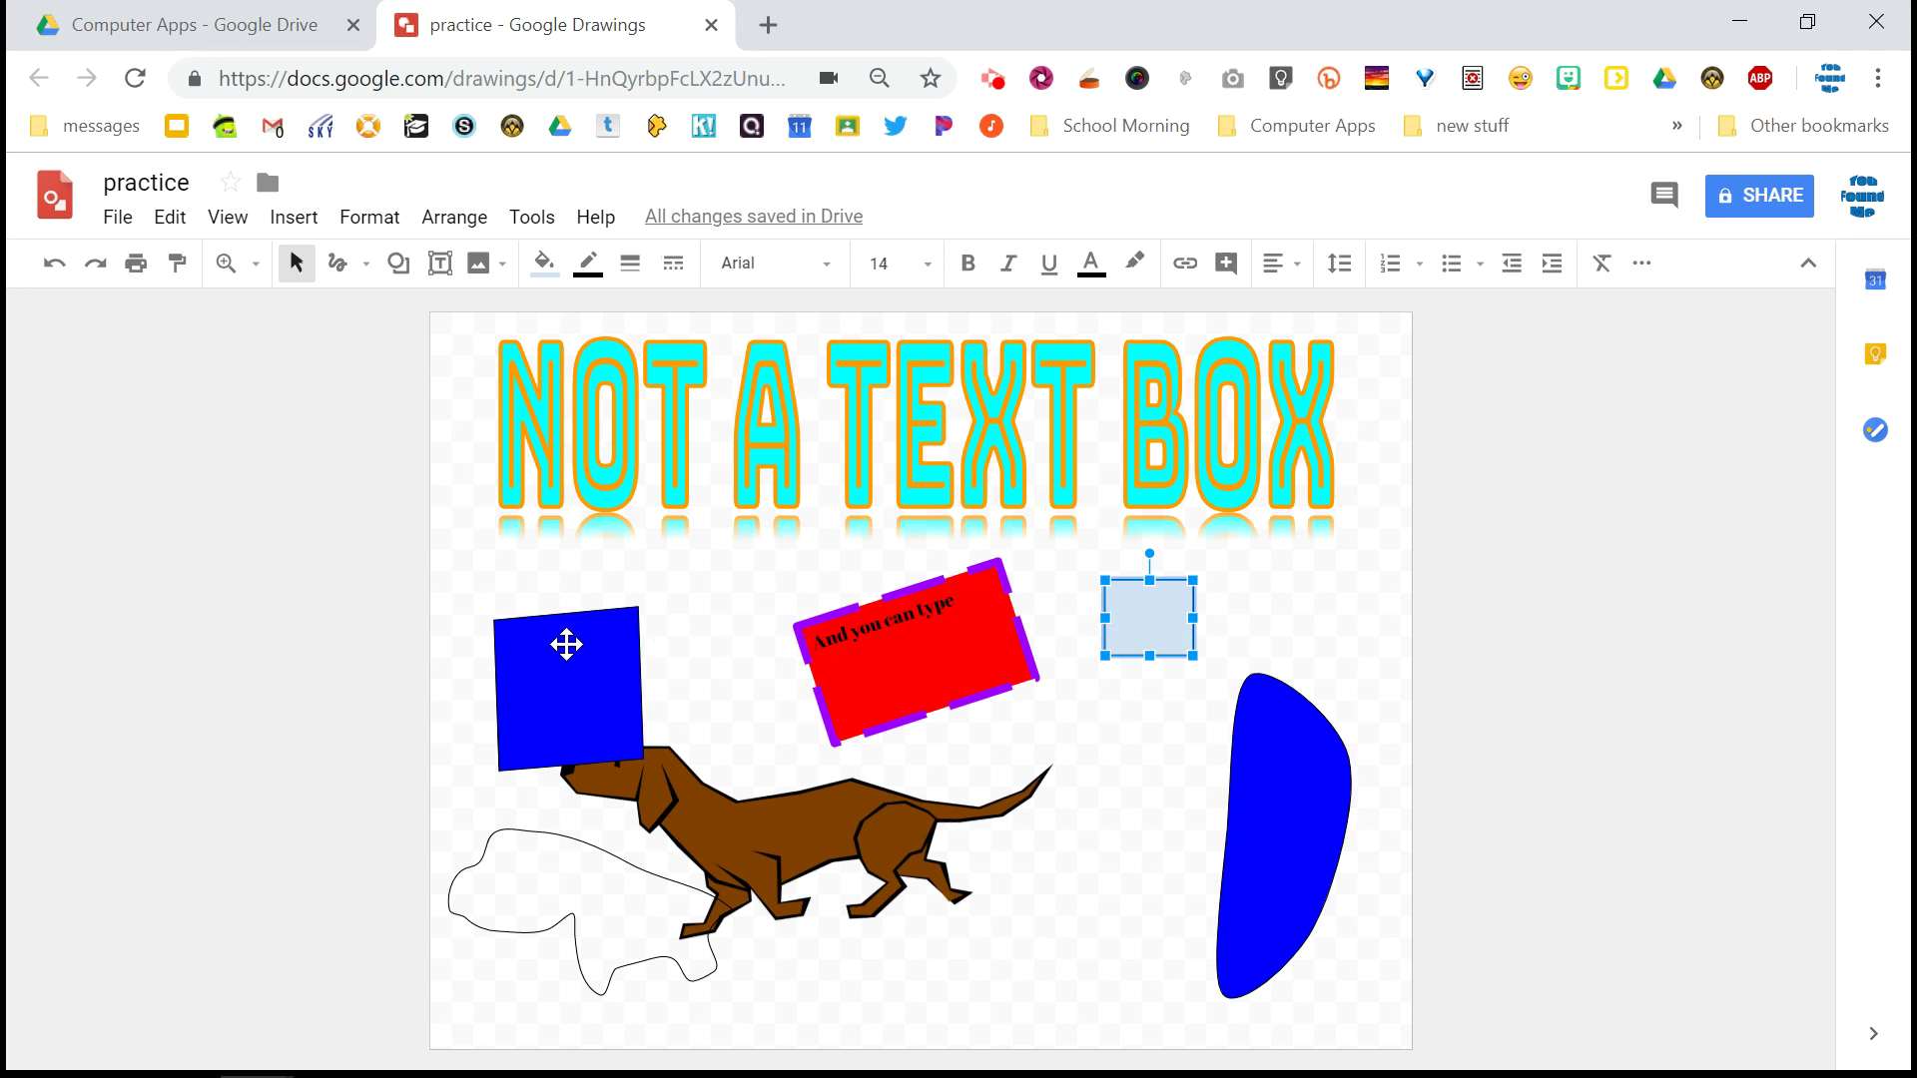
Enlarge the blue square into a big rectangle, lift the loop up, and slide the rectangle over the dog
left_click_drag(565, 643, 620, 745)
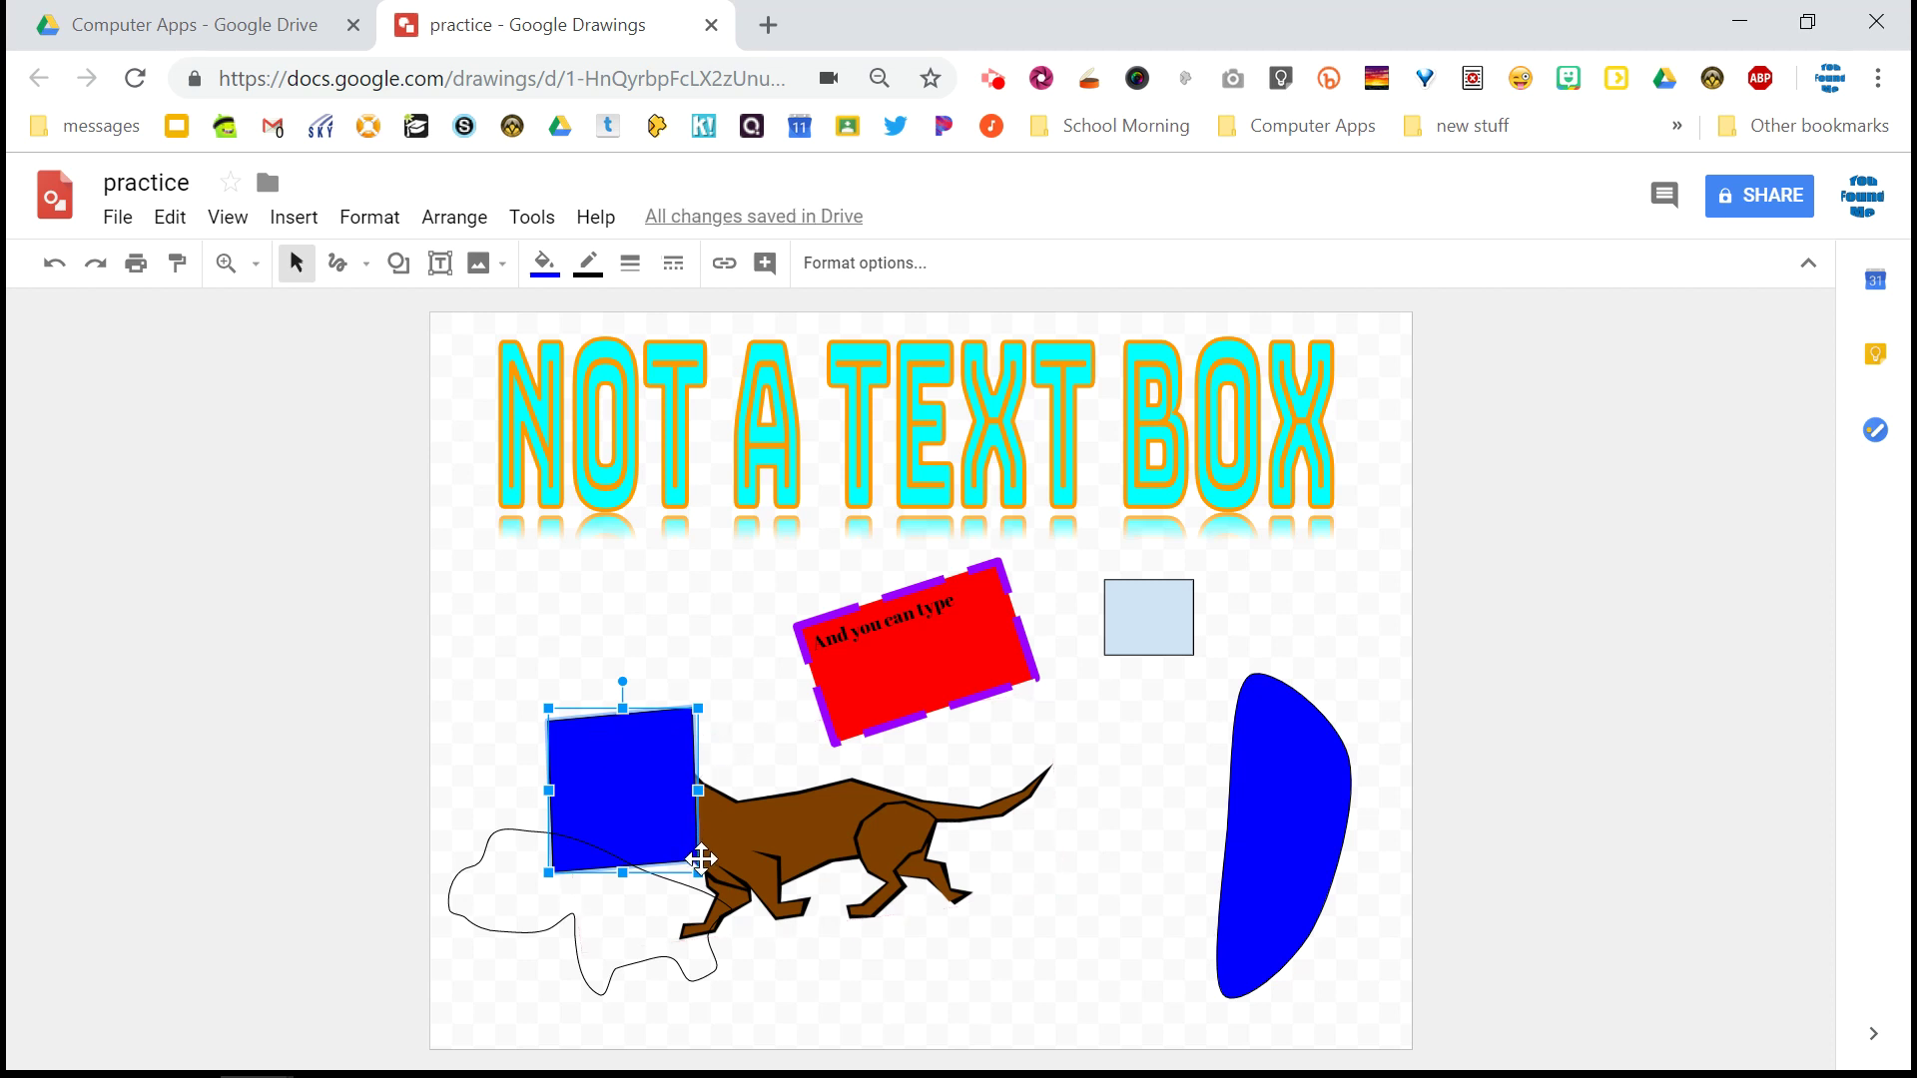
left_click_drag(698, 872, 1098, 977)
left_click(459, 863)
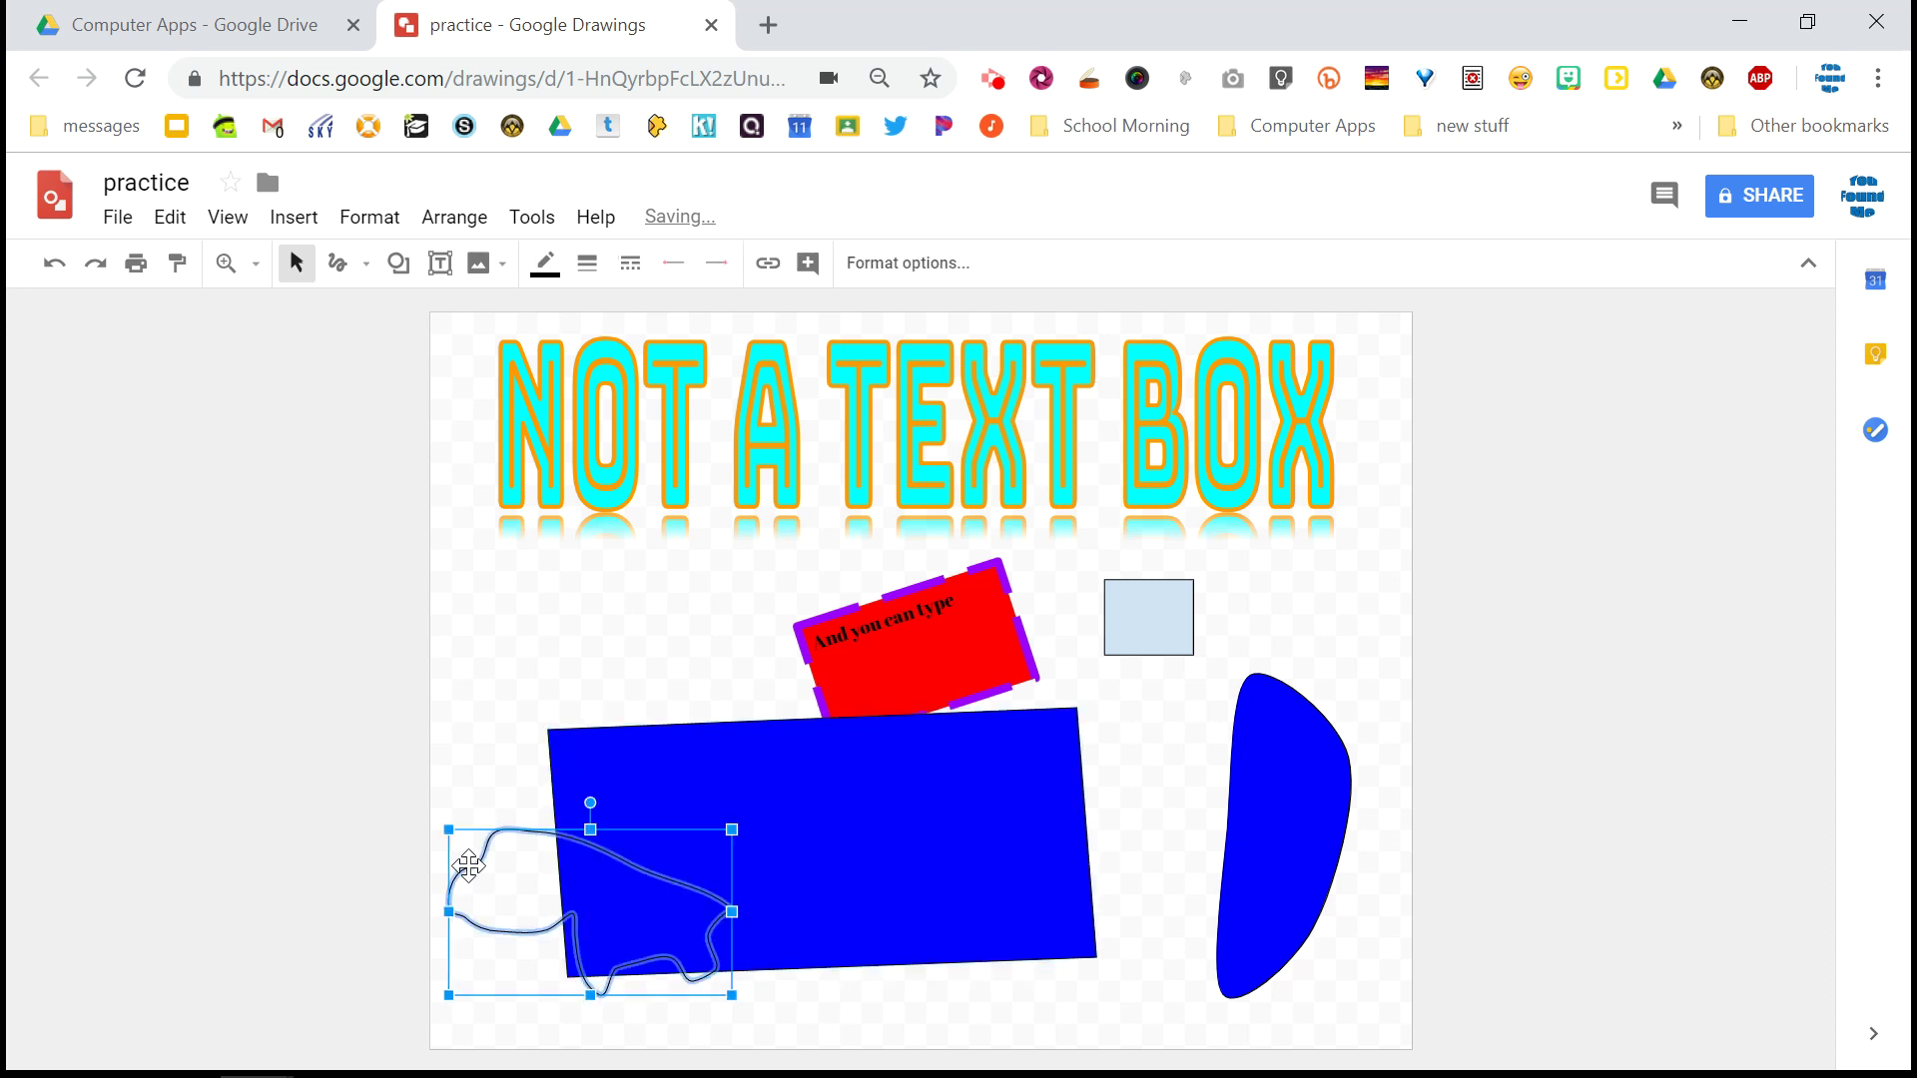
left_click_drag(470, 861, 477, 556)
mouse_move(706, 838)
left_mouse_down()
mouse_move(730, 1034)
mouse_move(962, 899)
mouse_move(826, 843)
mouse_move(661, 867)
left_mouse_up()
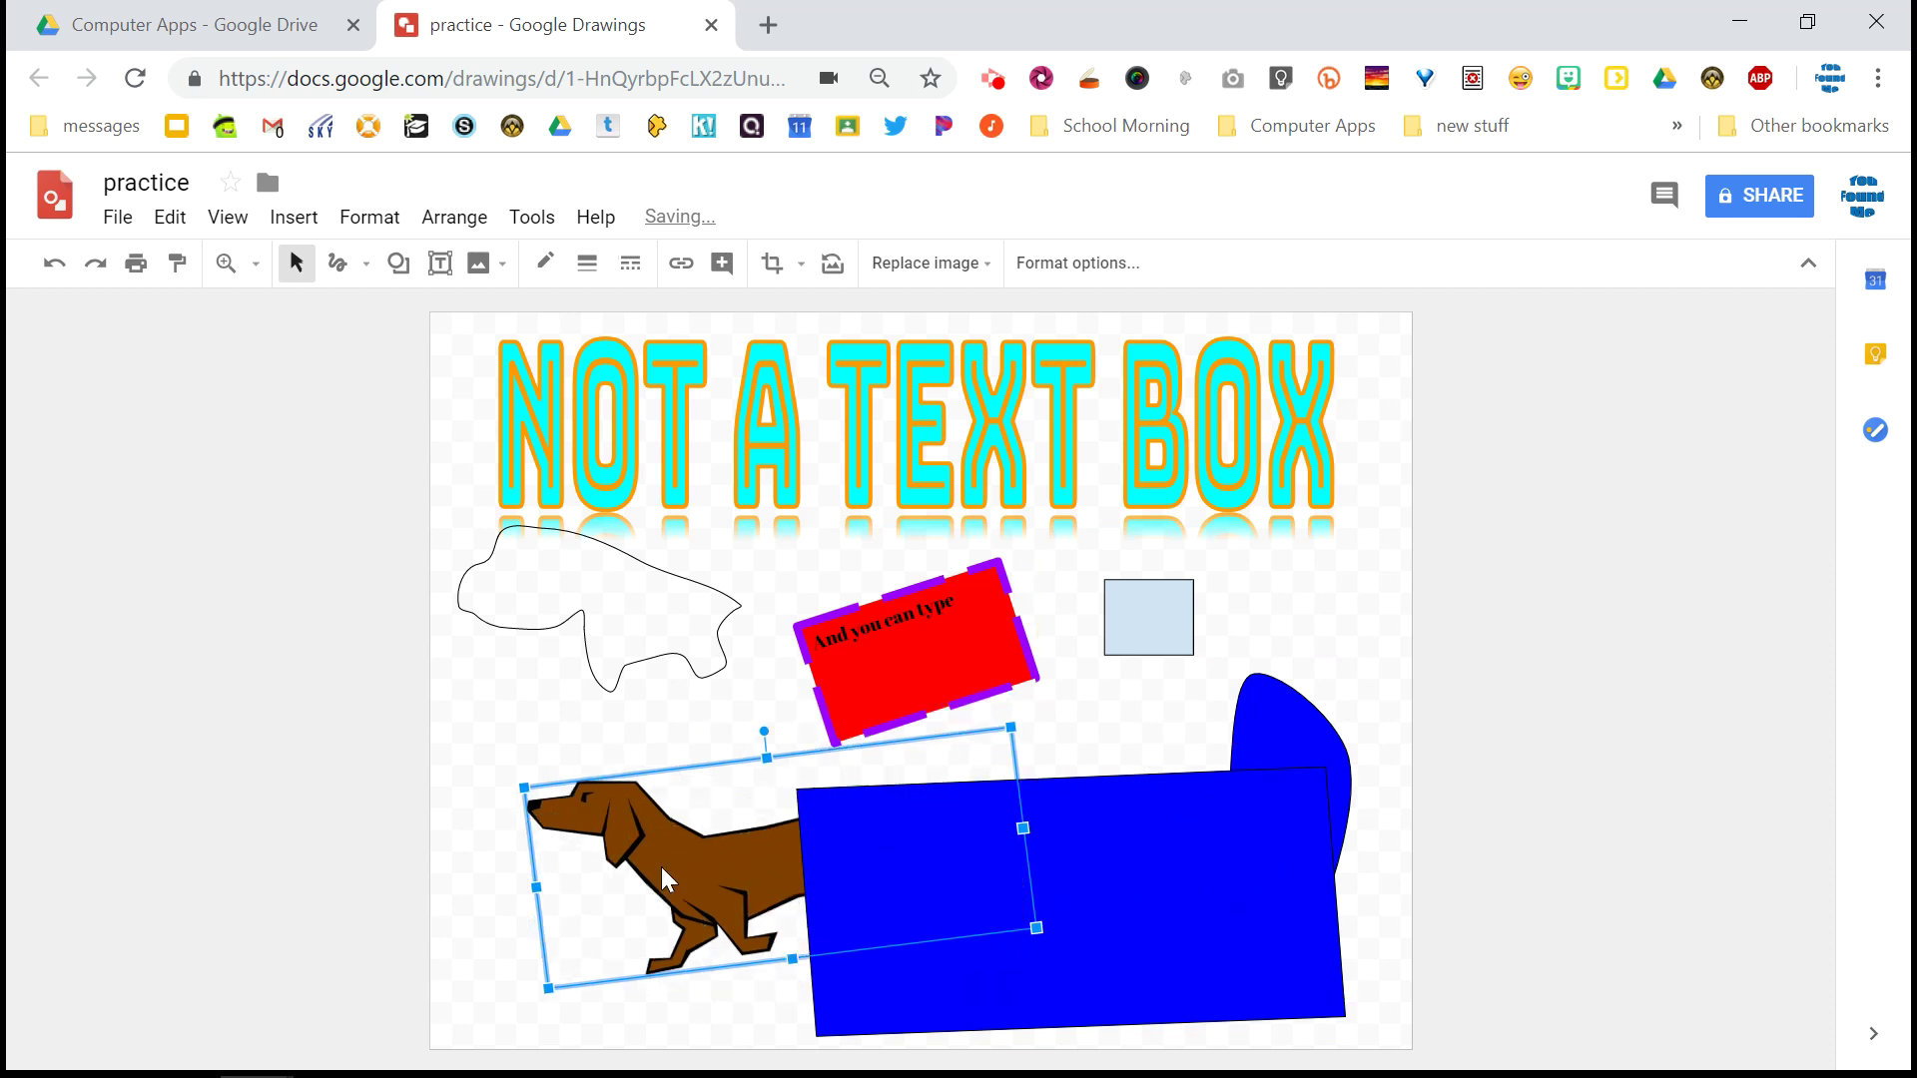
left_click(1171, 950)
left_click_drag(974, 914, 770, 884)
Send the blue rectangle one layer backward via Arrange > Order
left_click(459, 230)
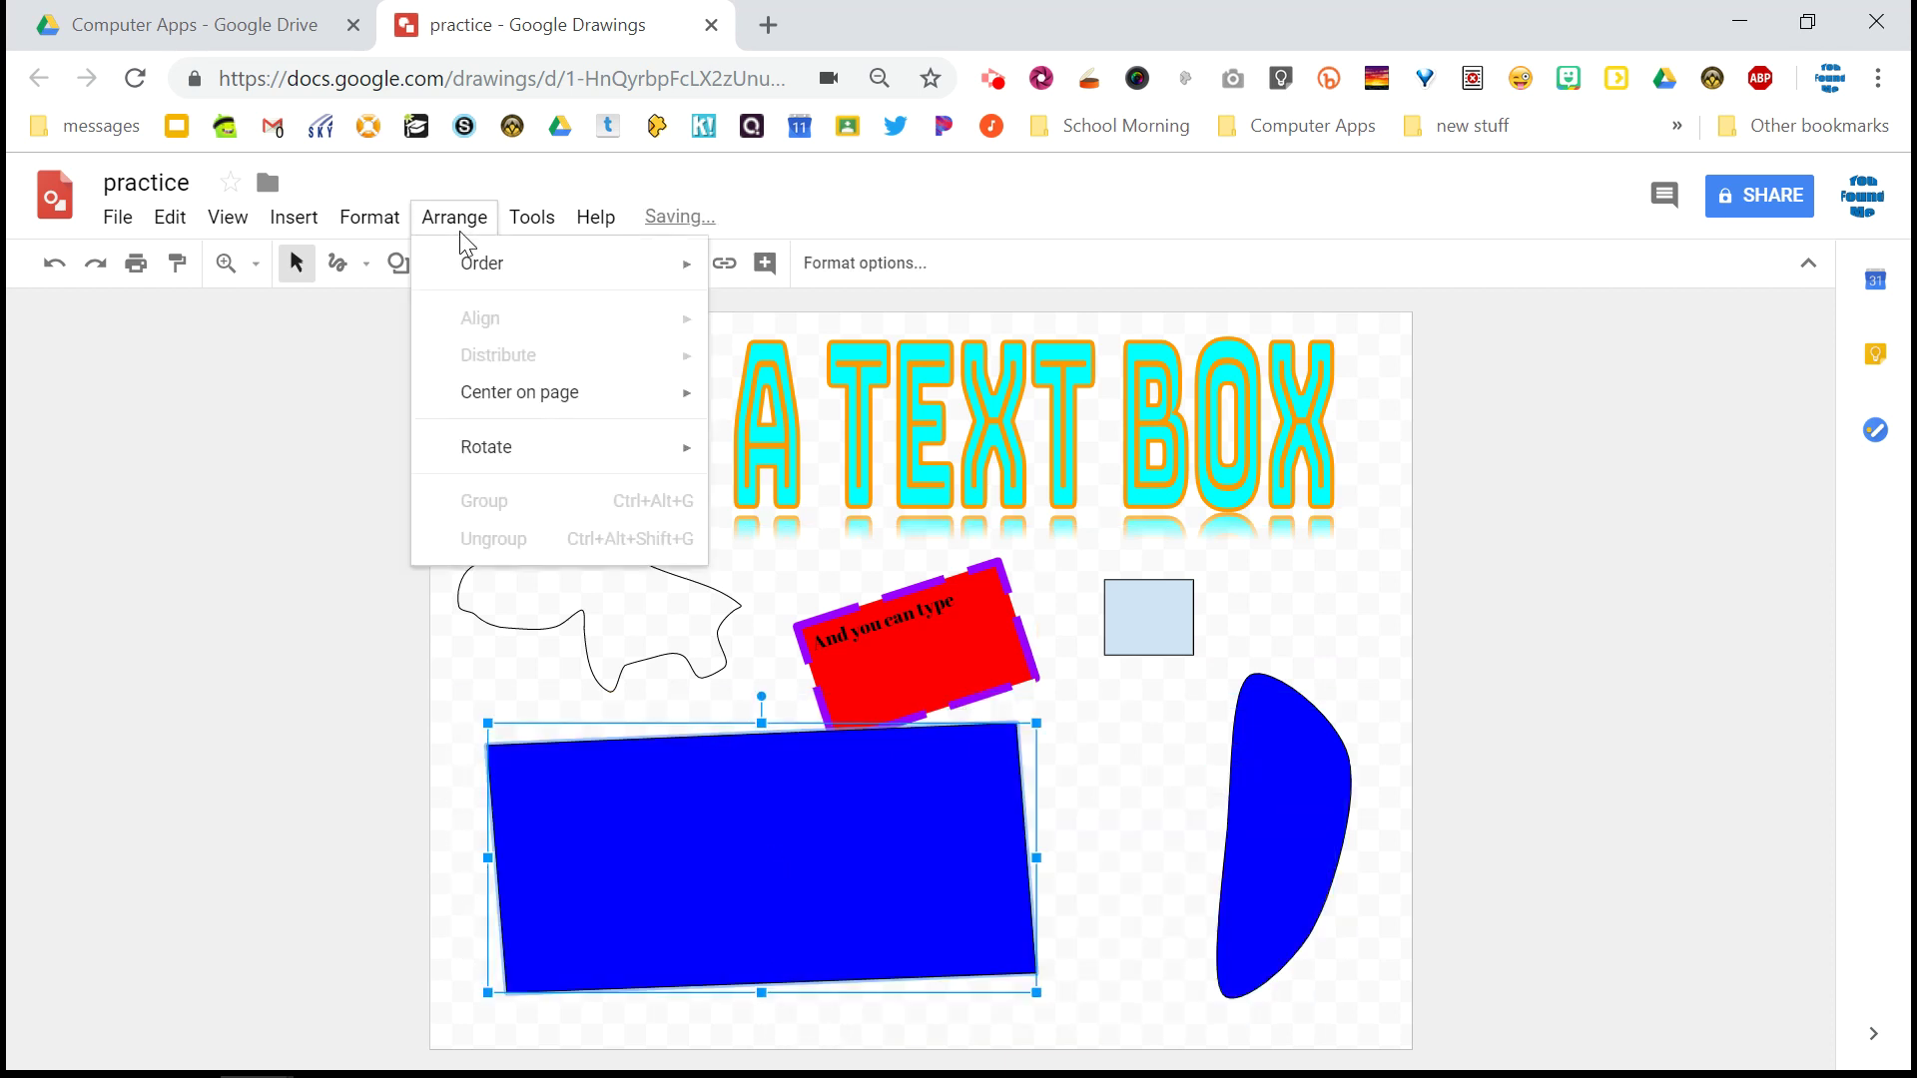
mouse_move(470, 267)
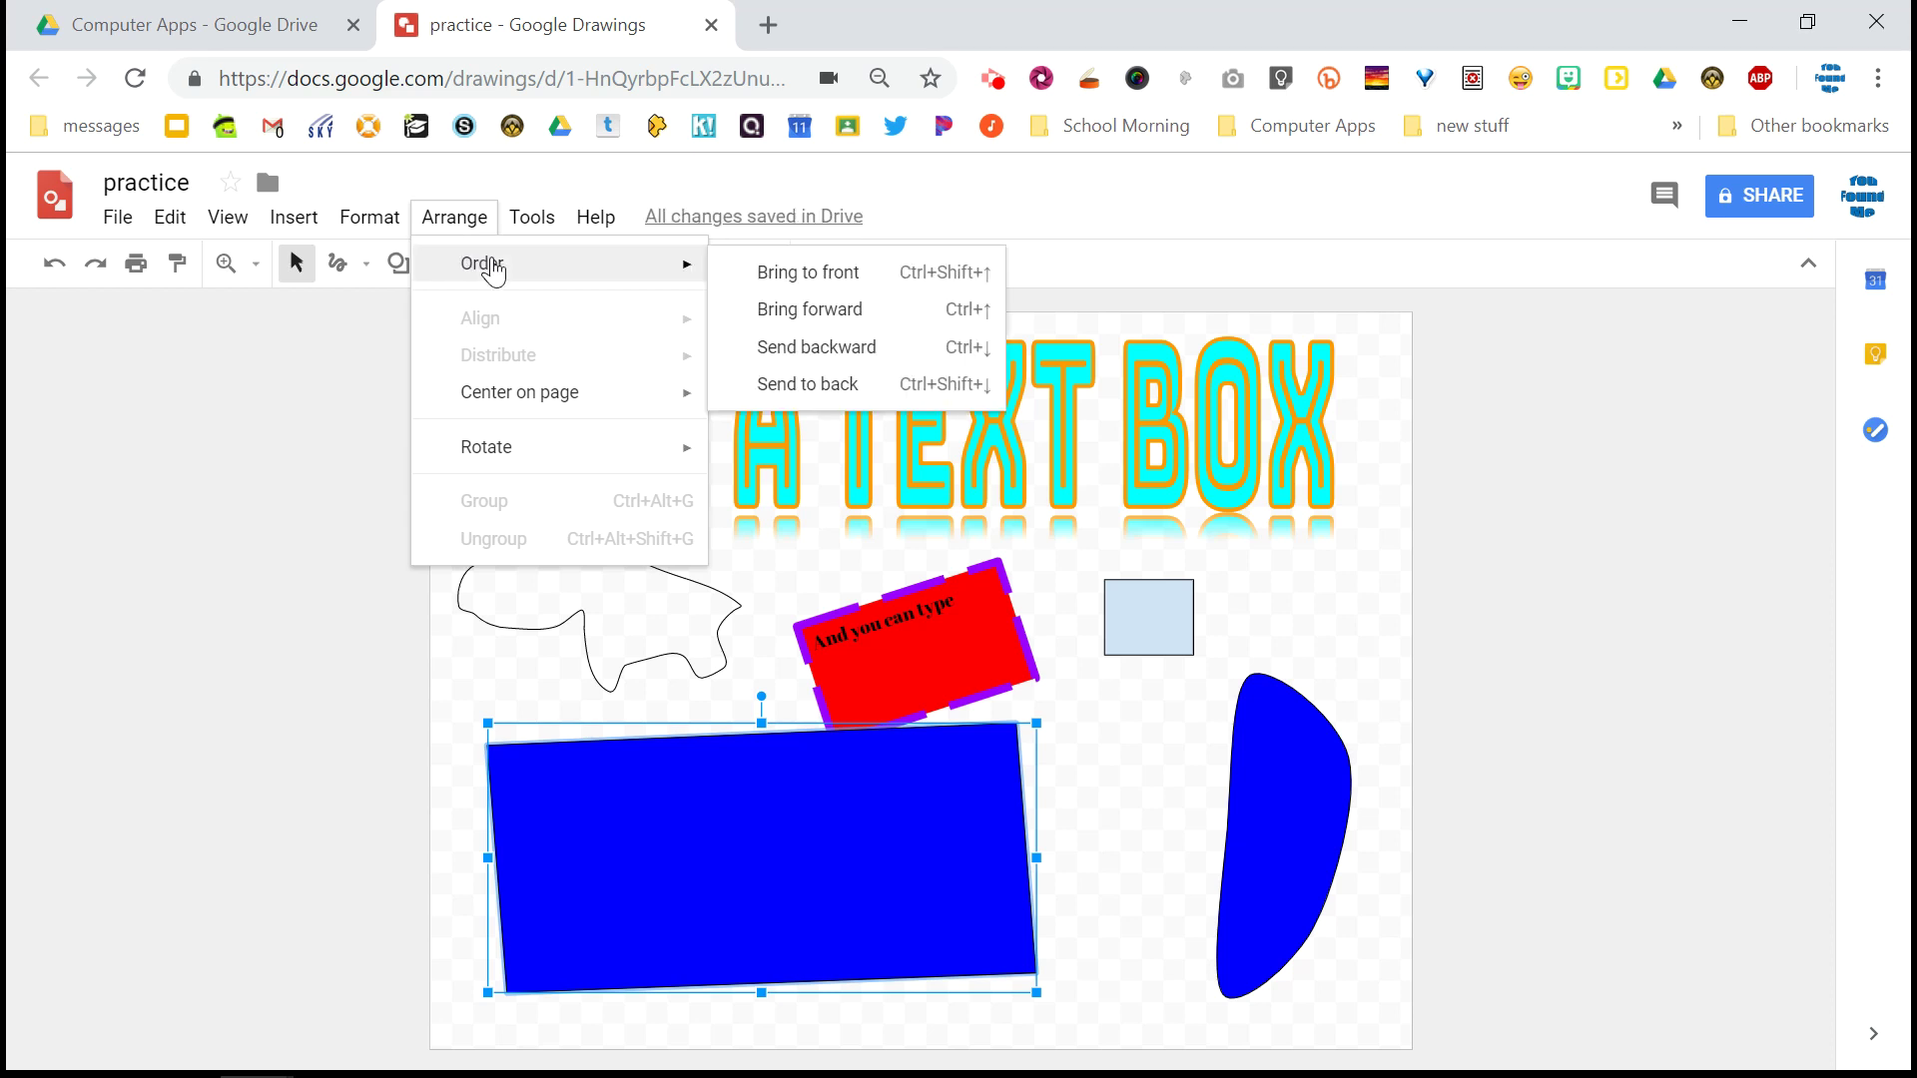
left_click(290, 385)
left_click(689, 833)
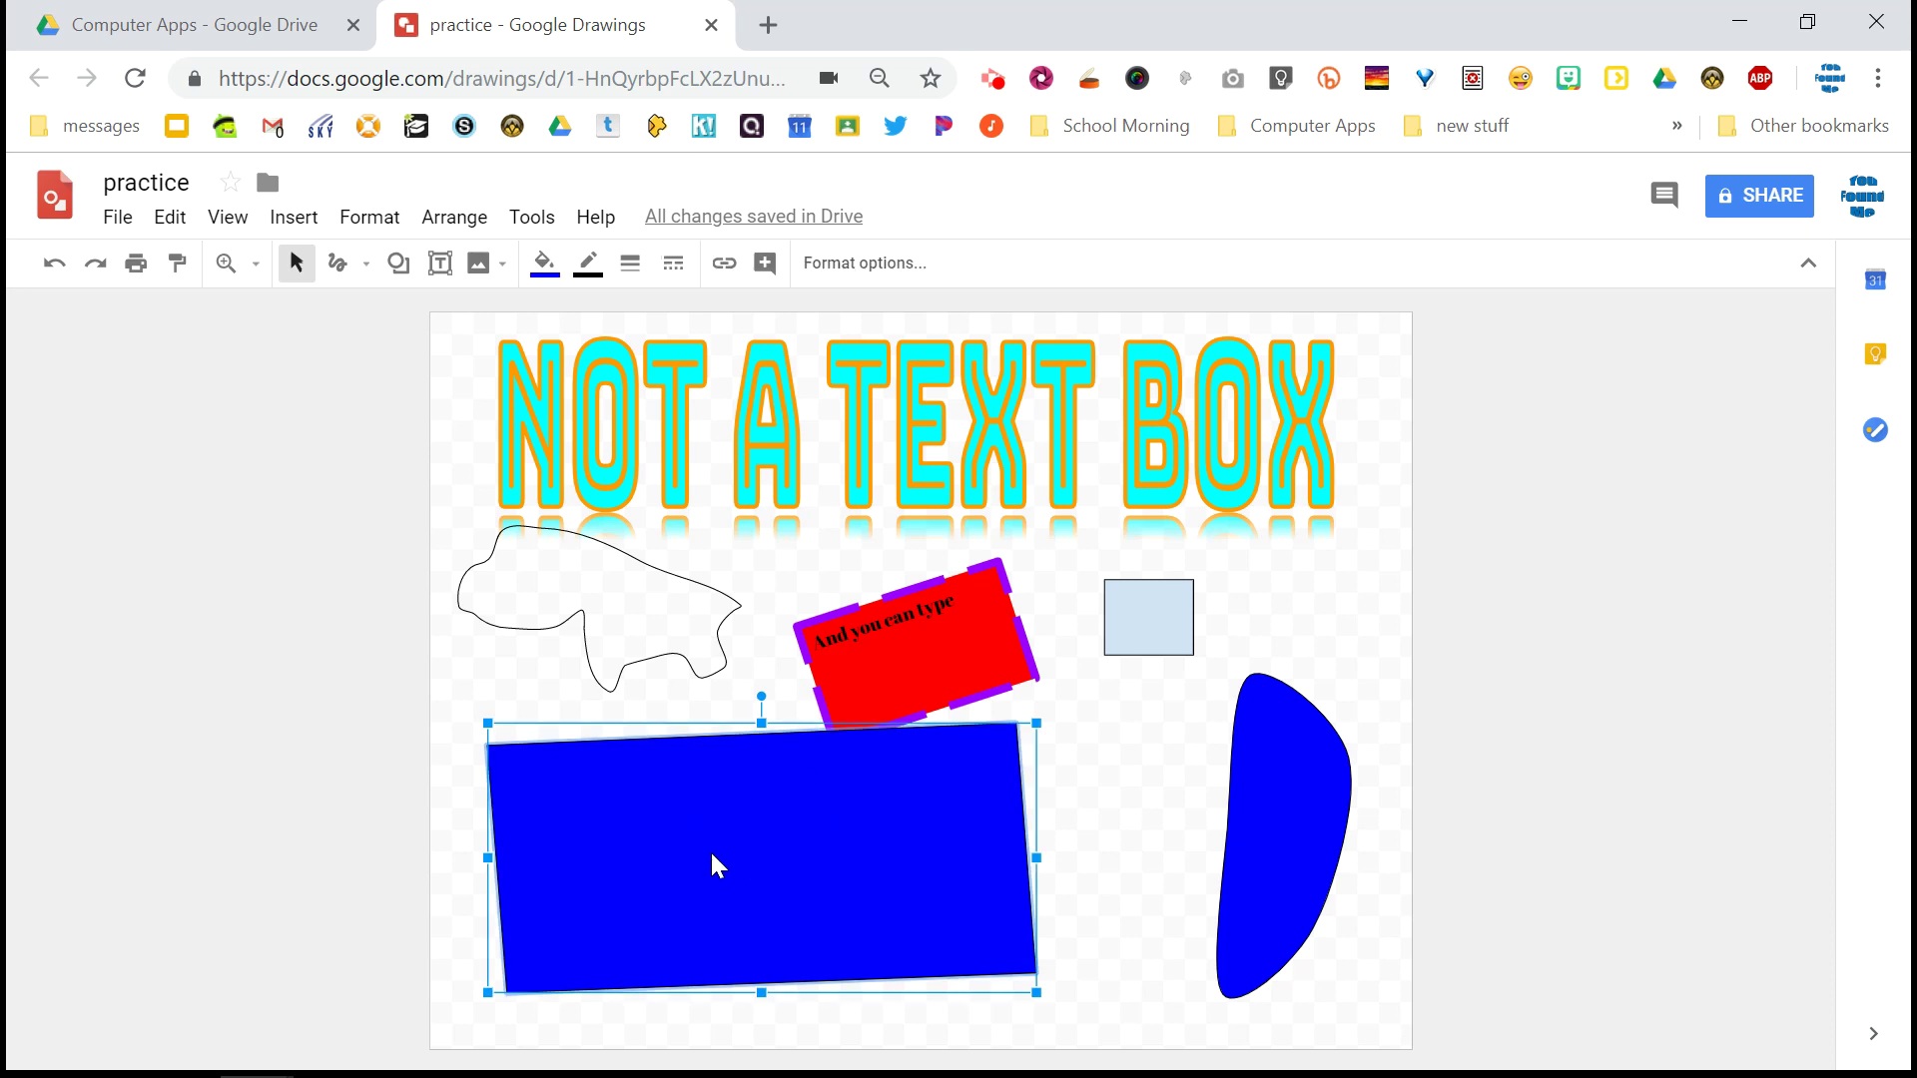
left_click(455, 218)
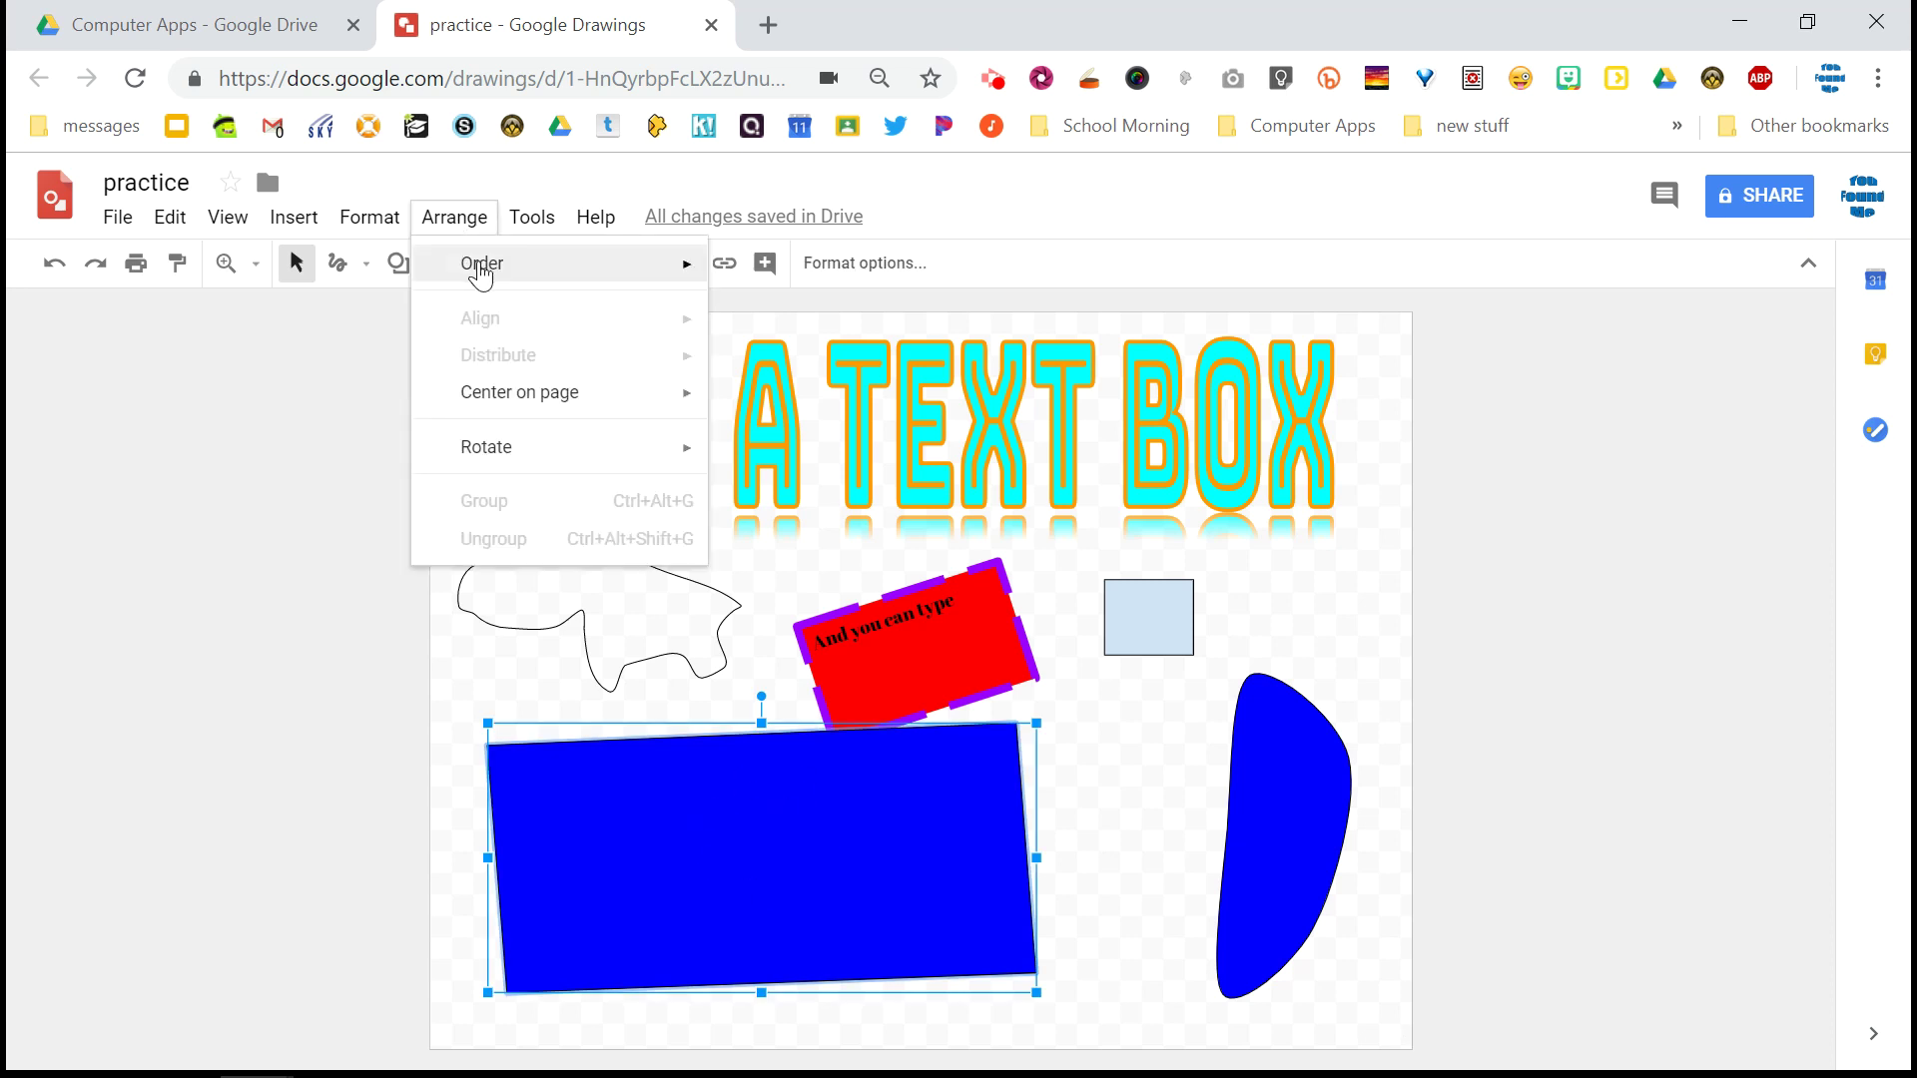
mouse_move(482, 265)
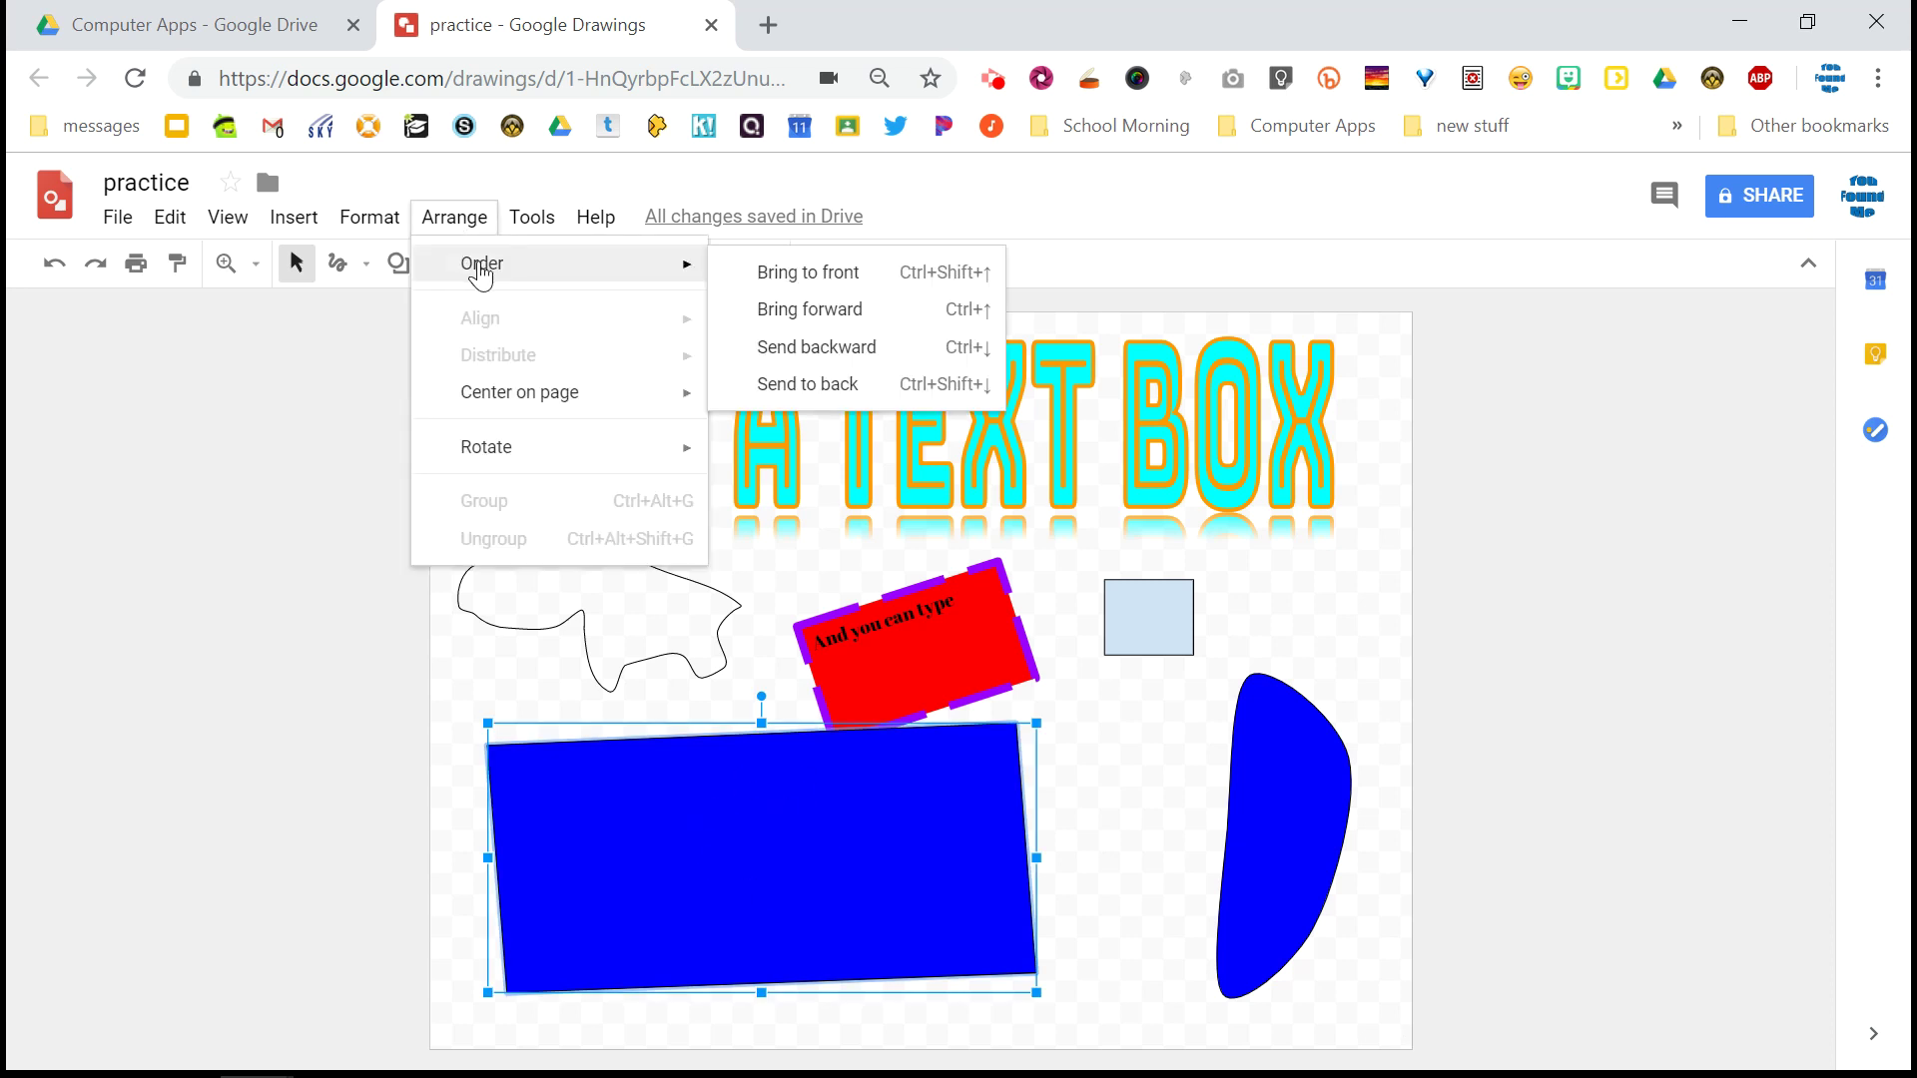
left_click(811, 358)
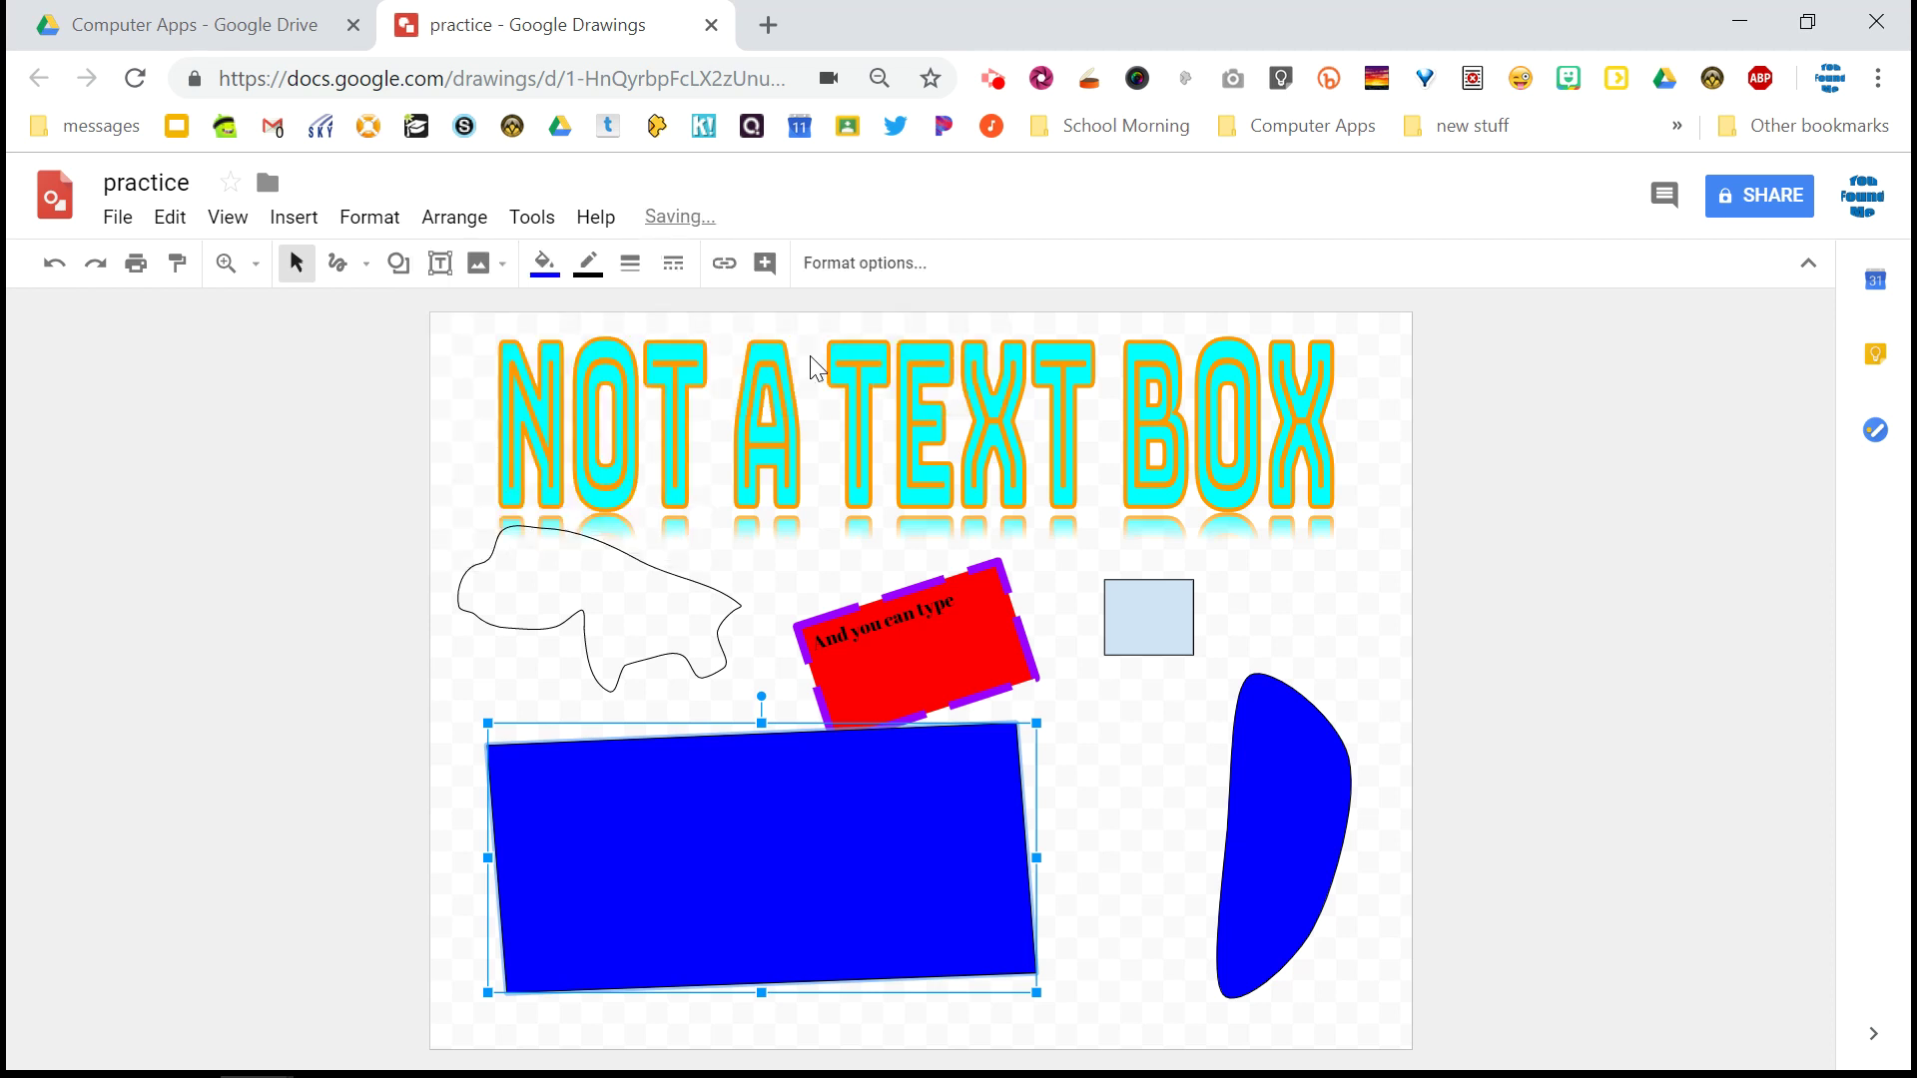
Send the blue rectangle to the back, behind the dog image
left_click(482, 218)
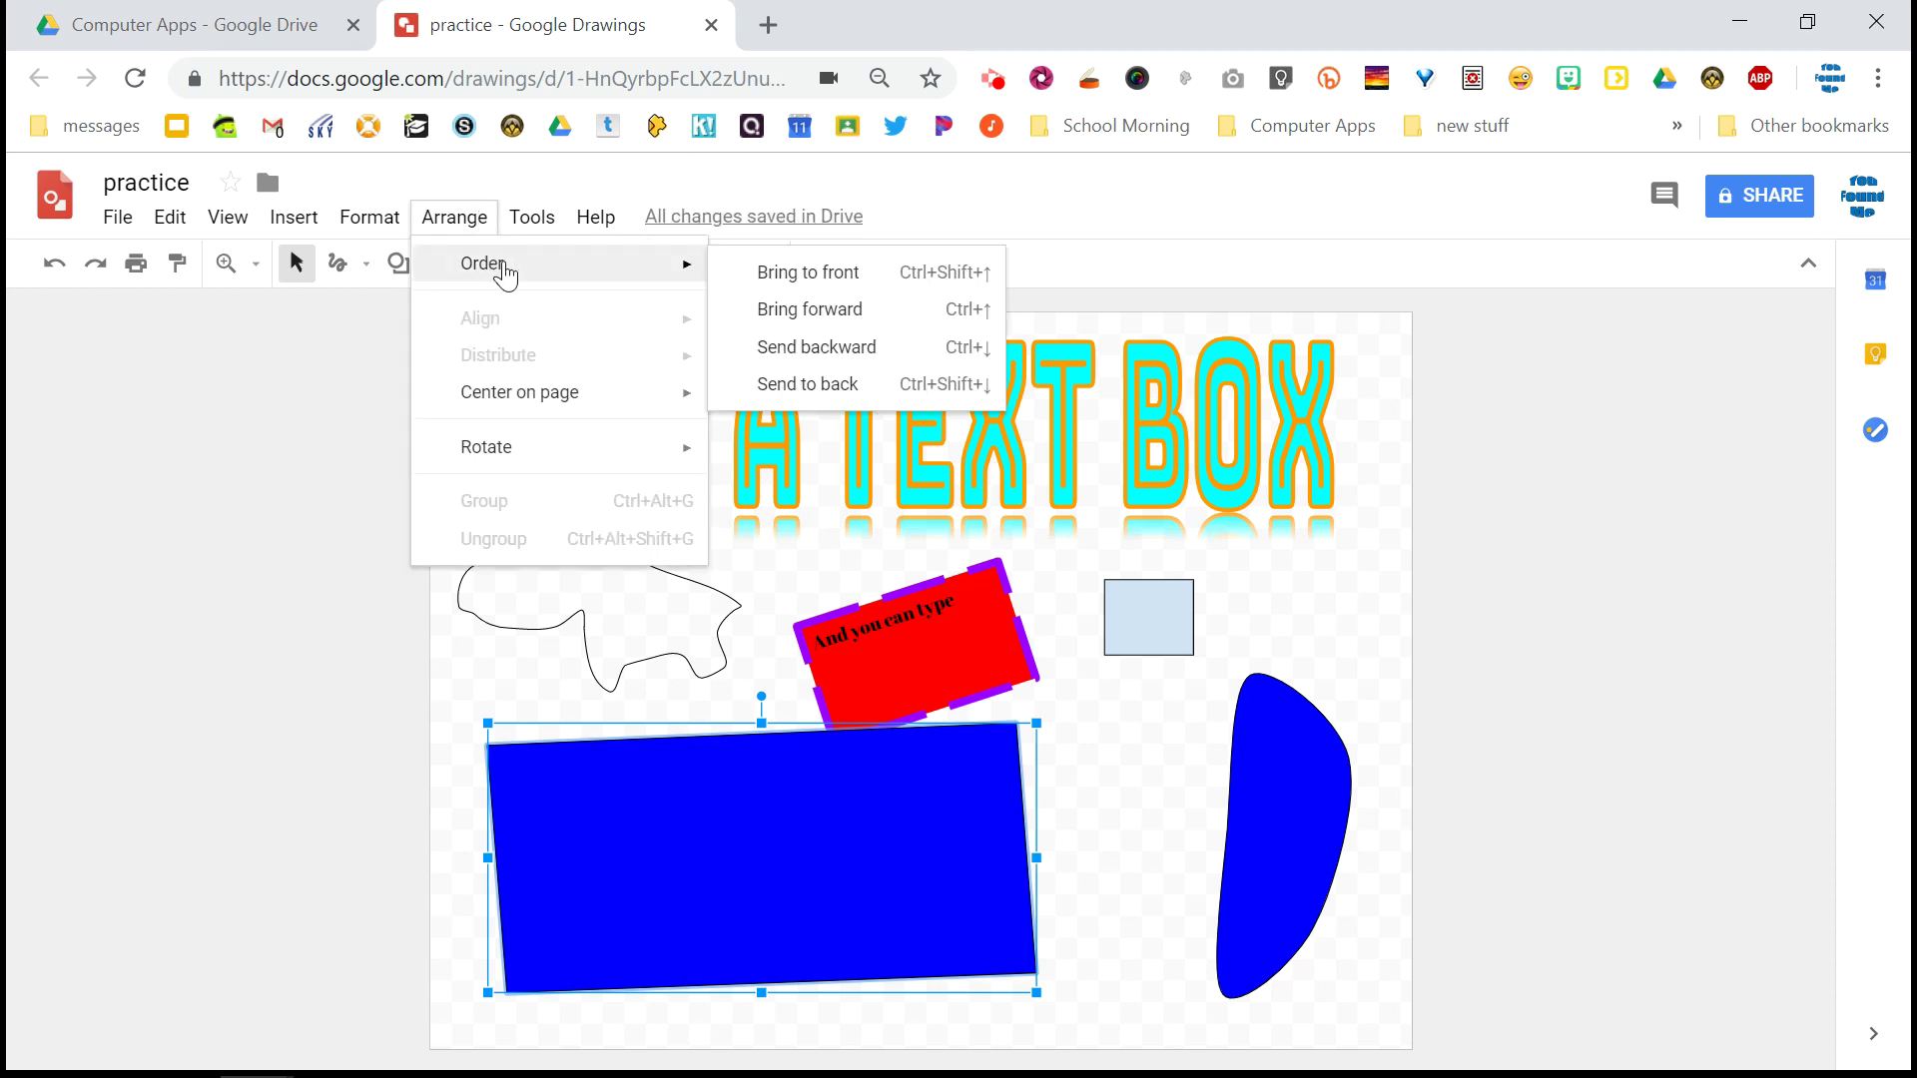
left_click(777, 349)
double_click(775, 349)
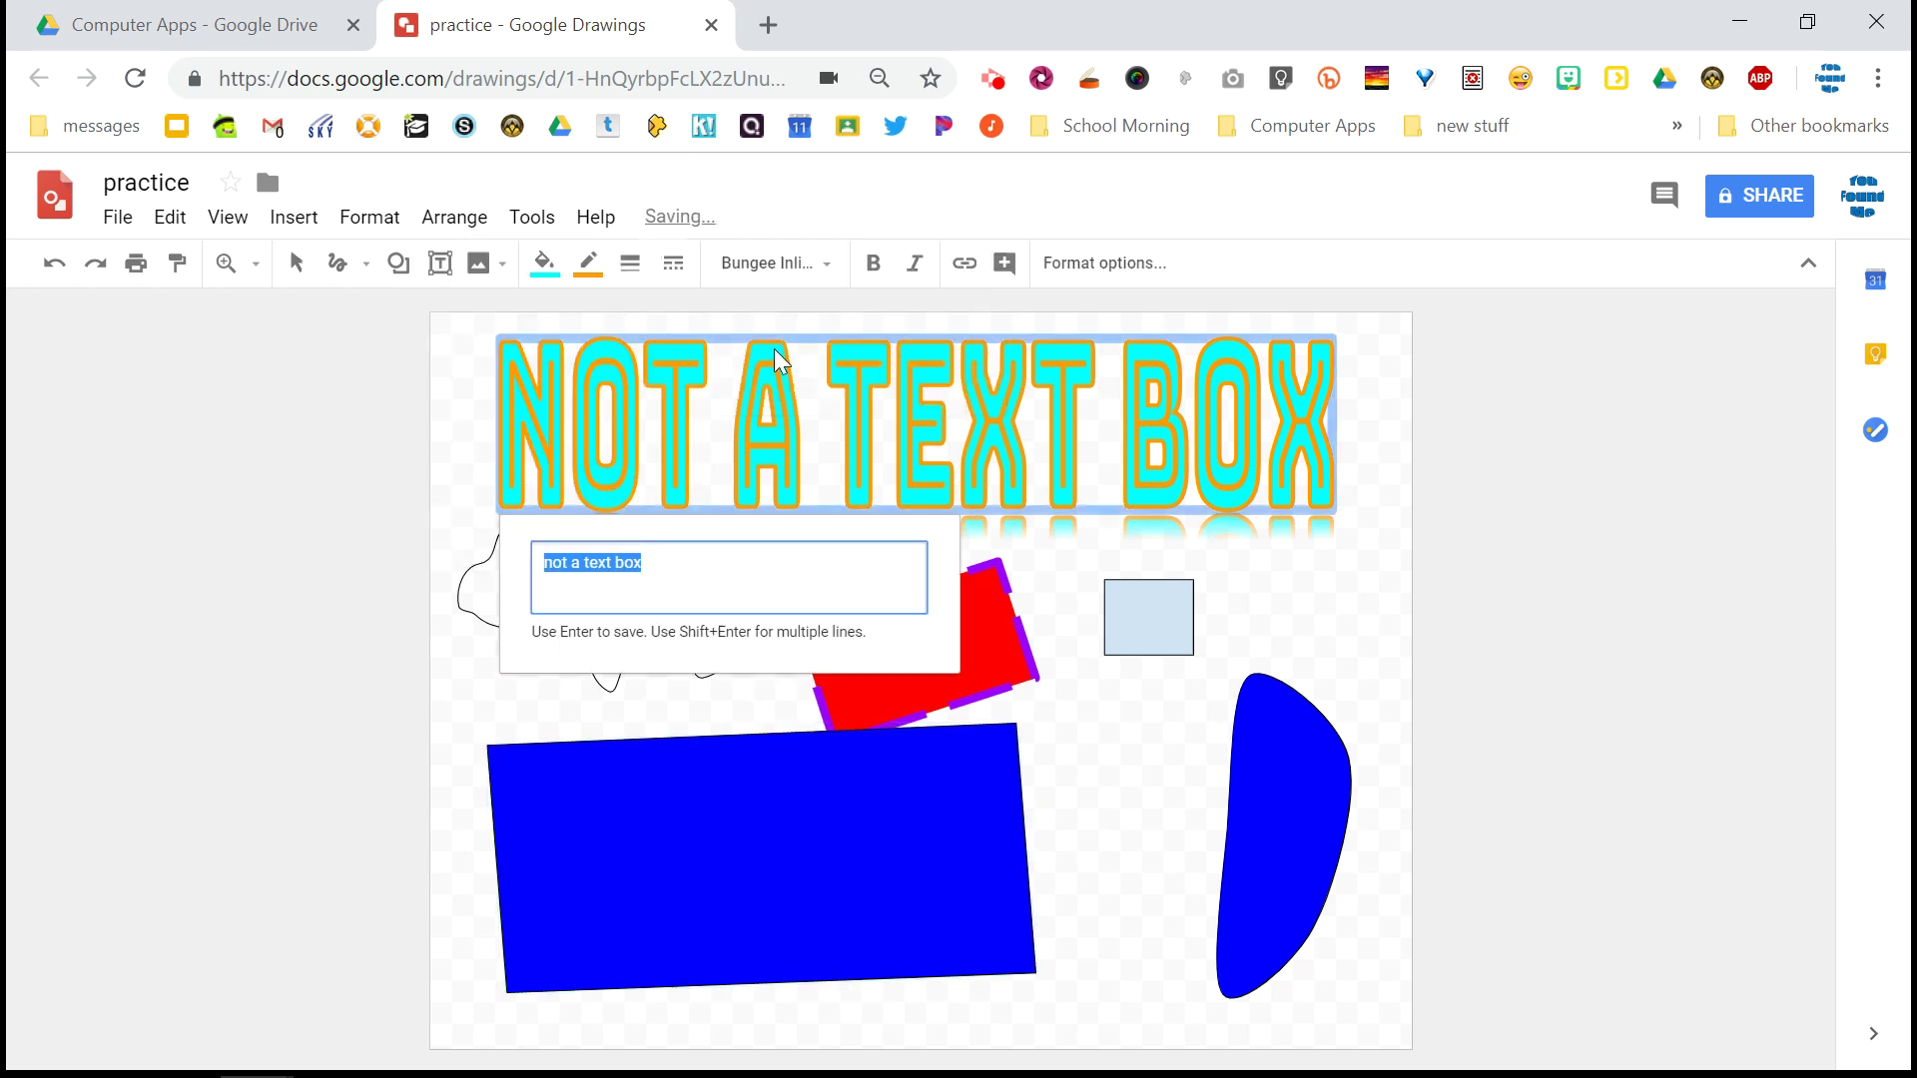
left_click(561, 342)
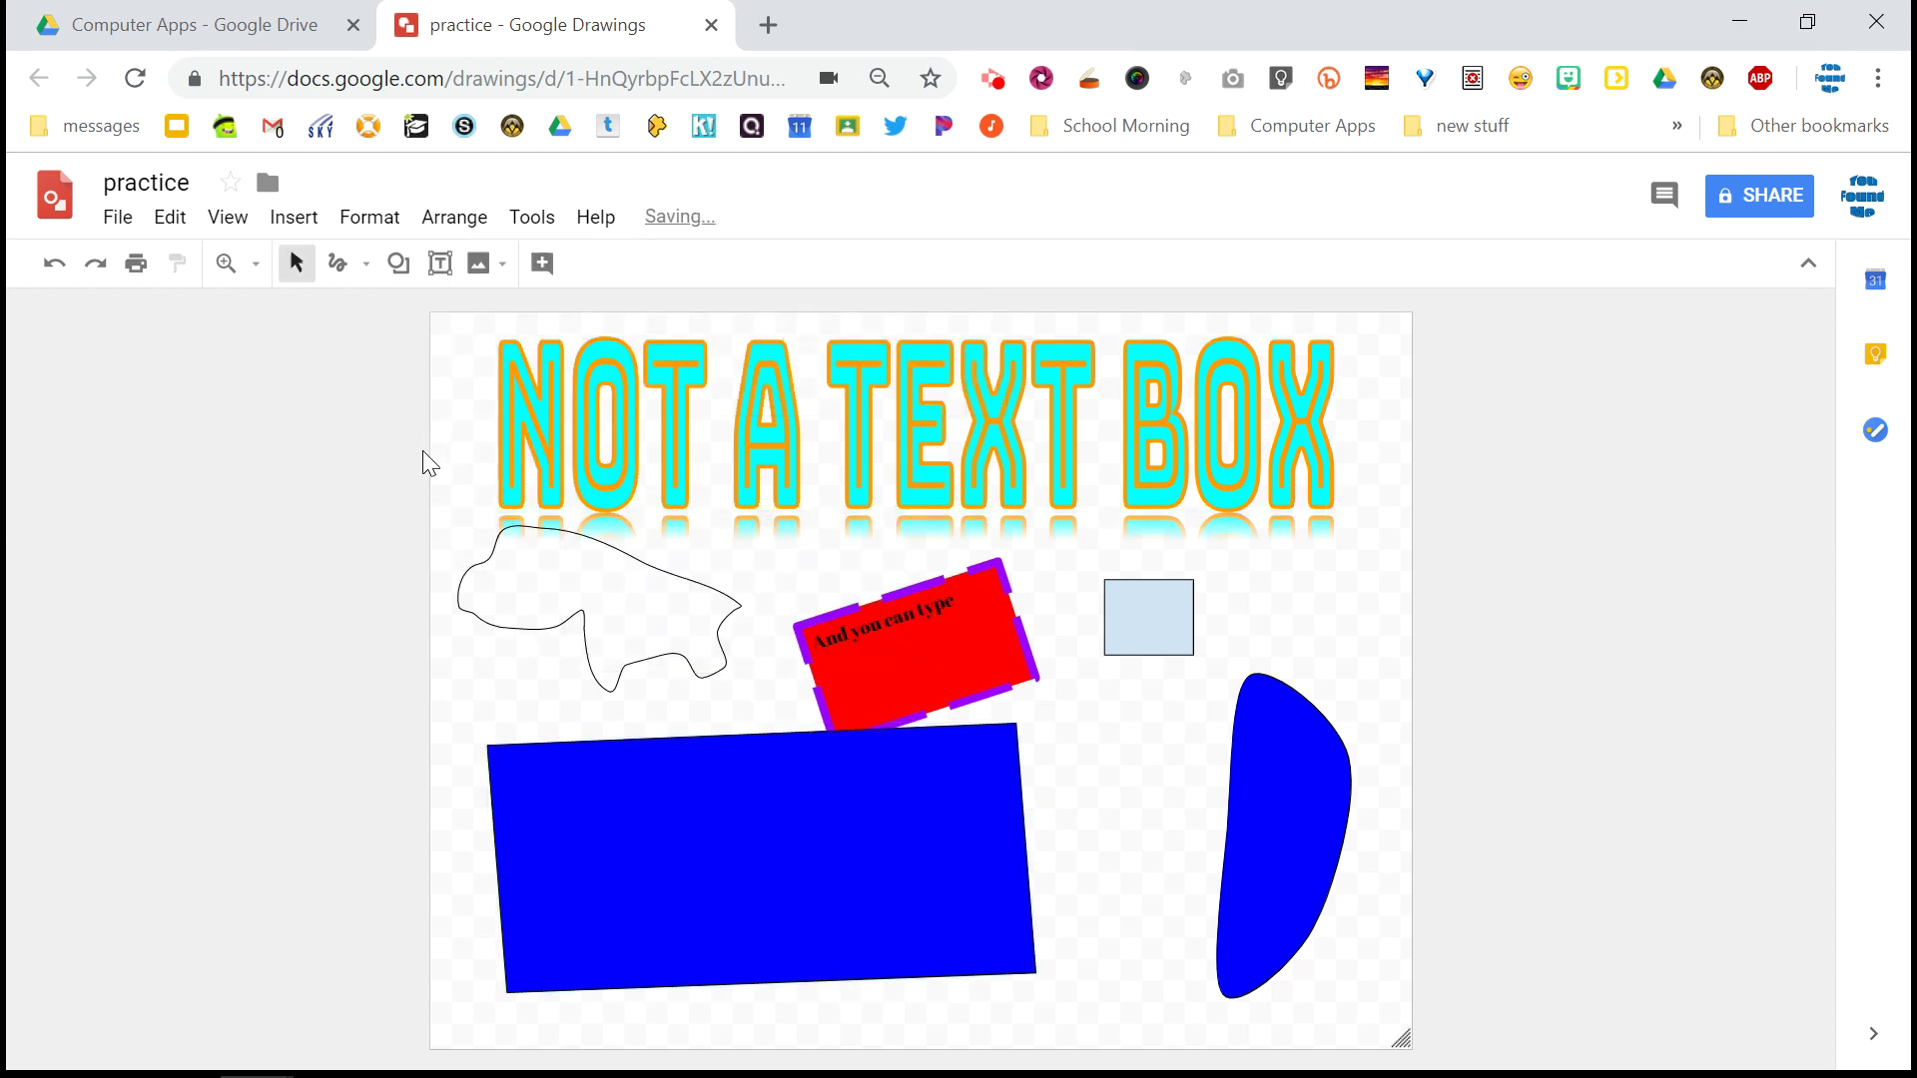
left_click(633, 793)
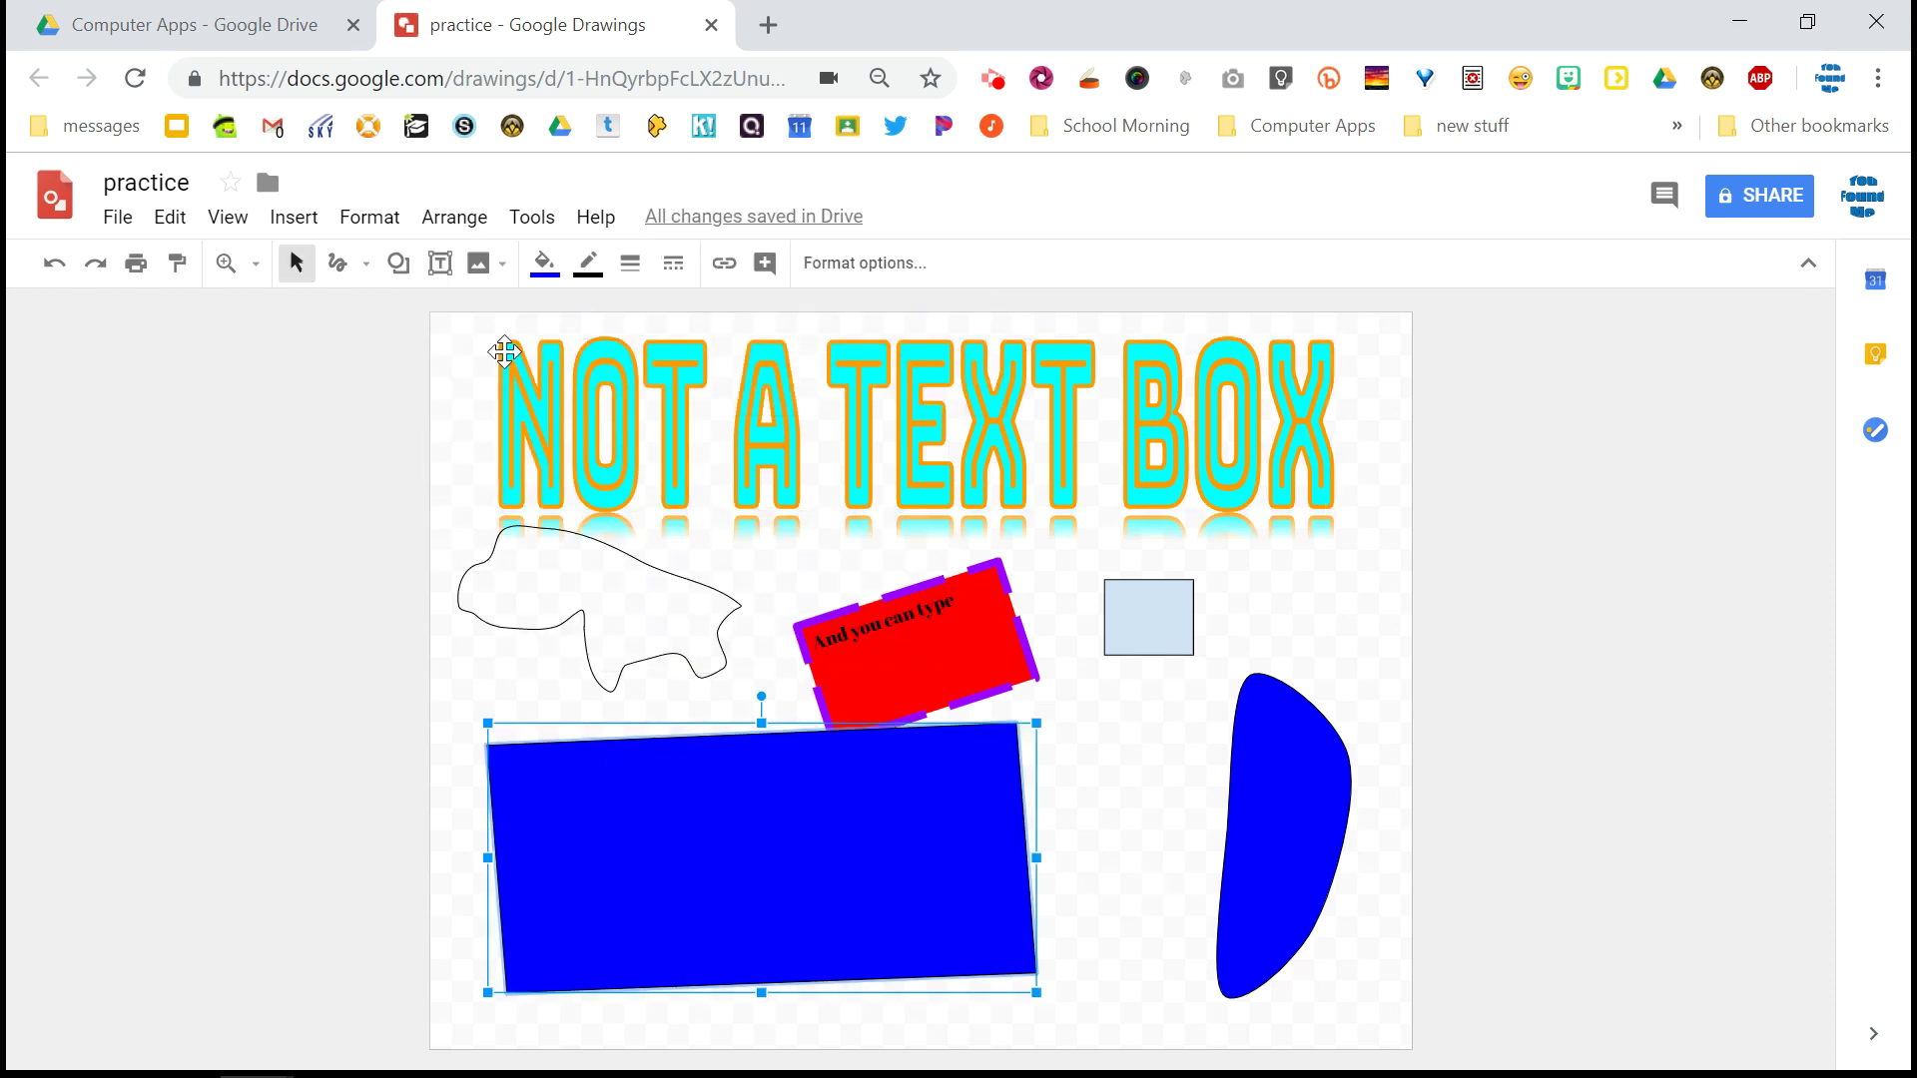
left_click(443, 220)
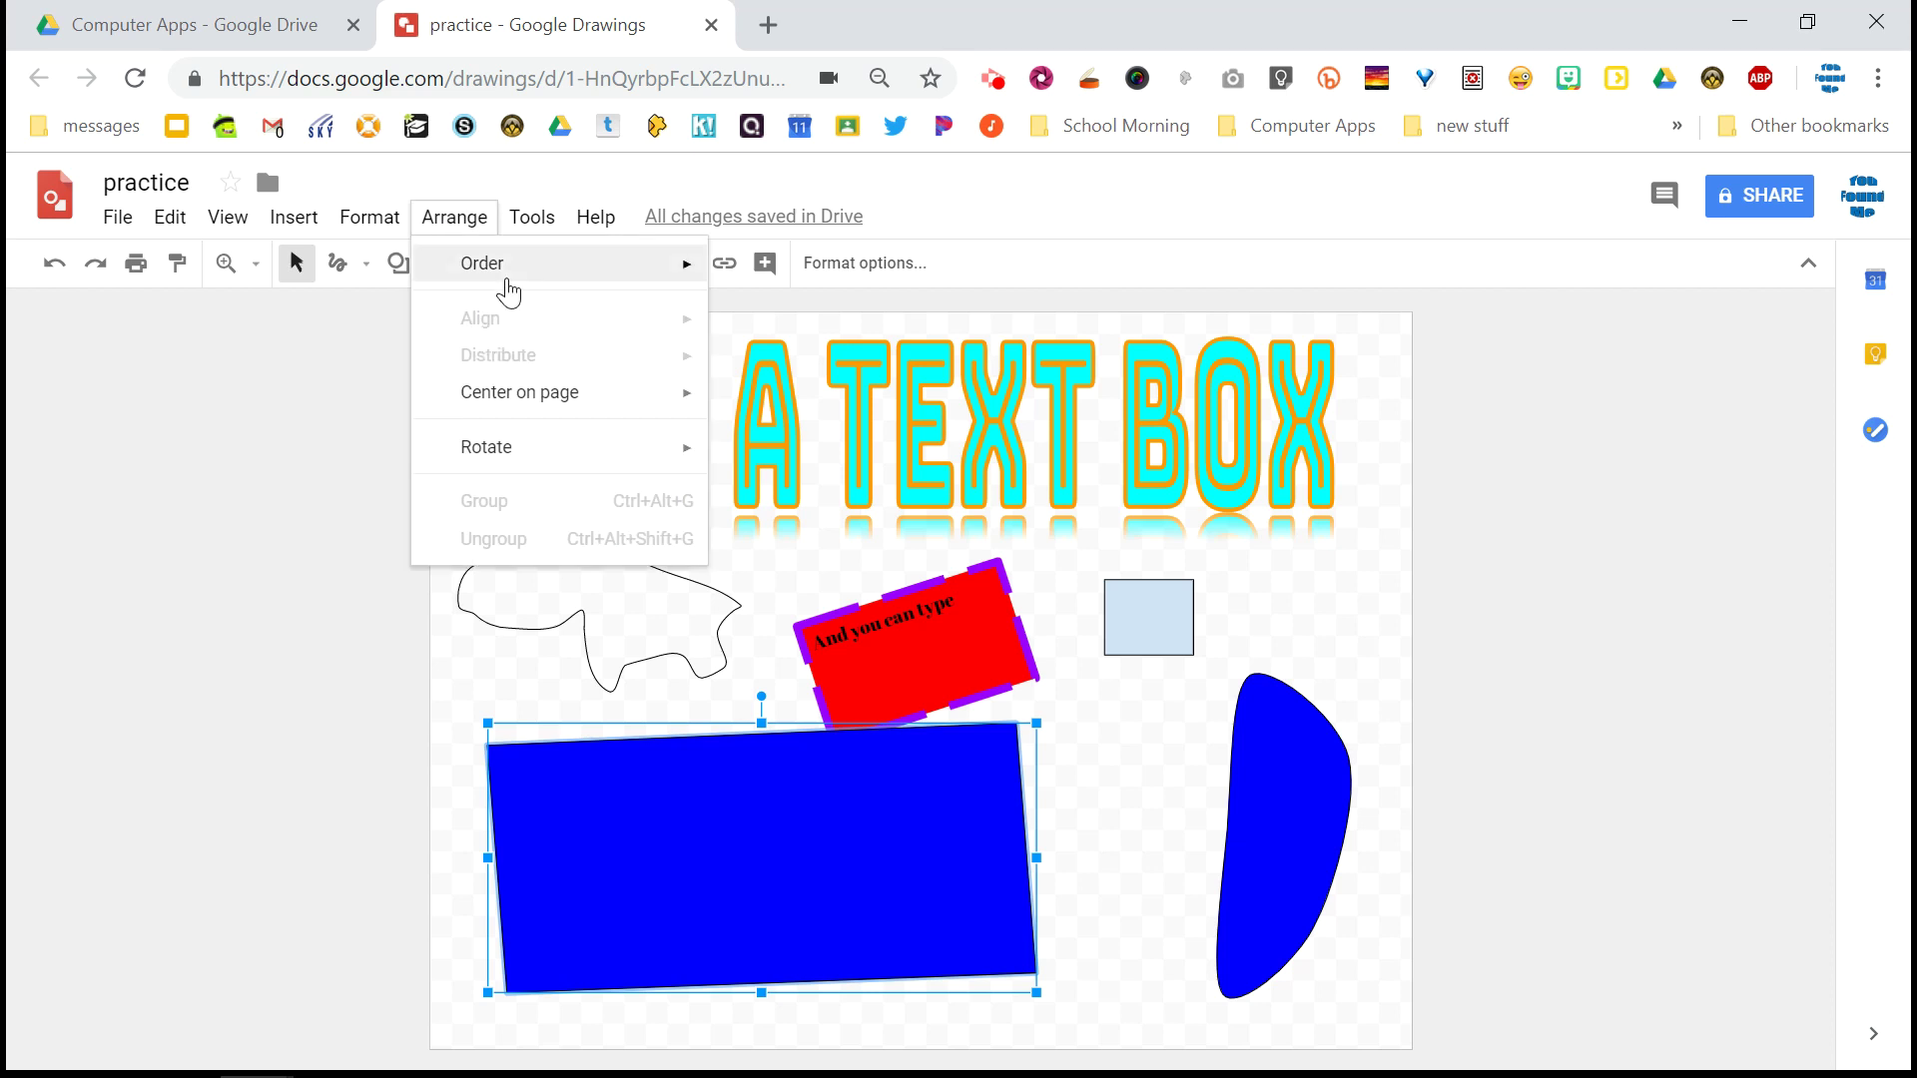
mouse_move(513, 283)
left_click(789, 384)
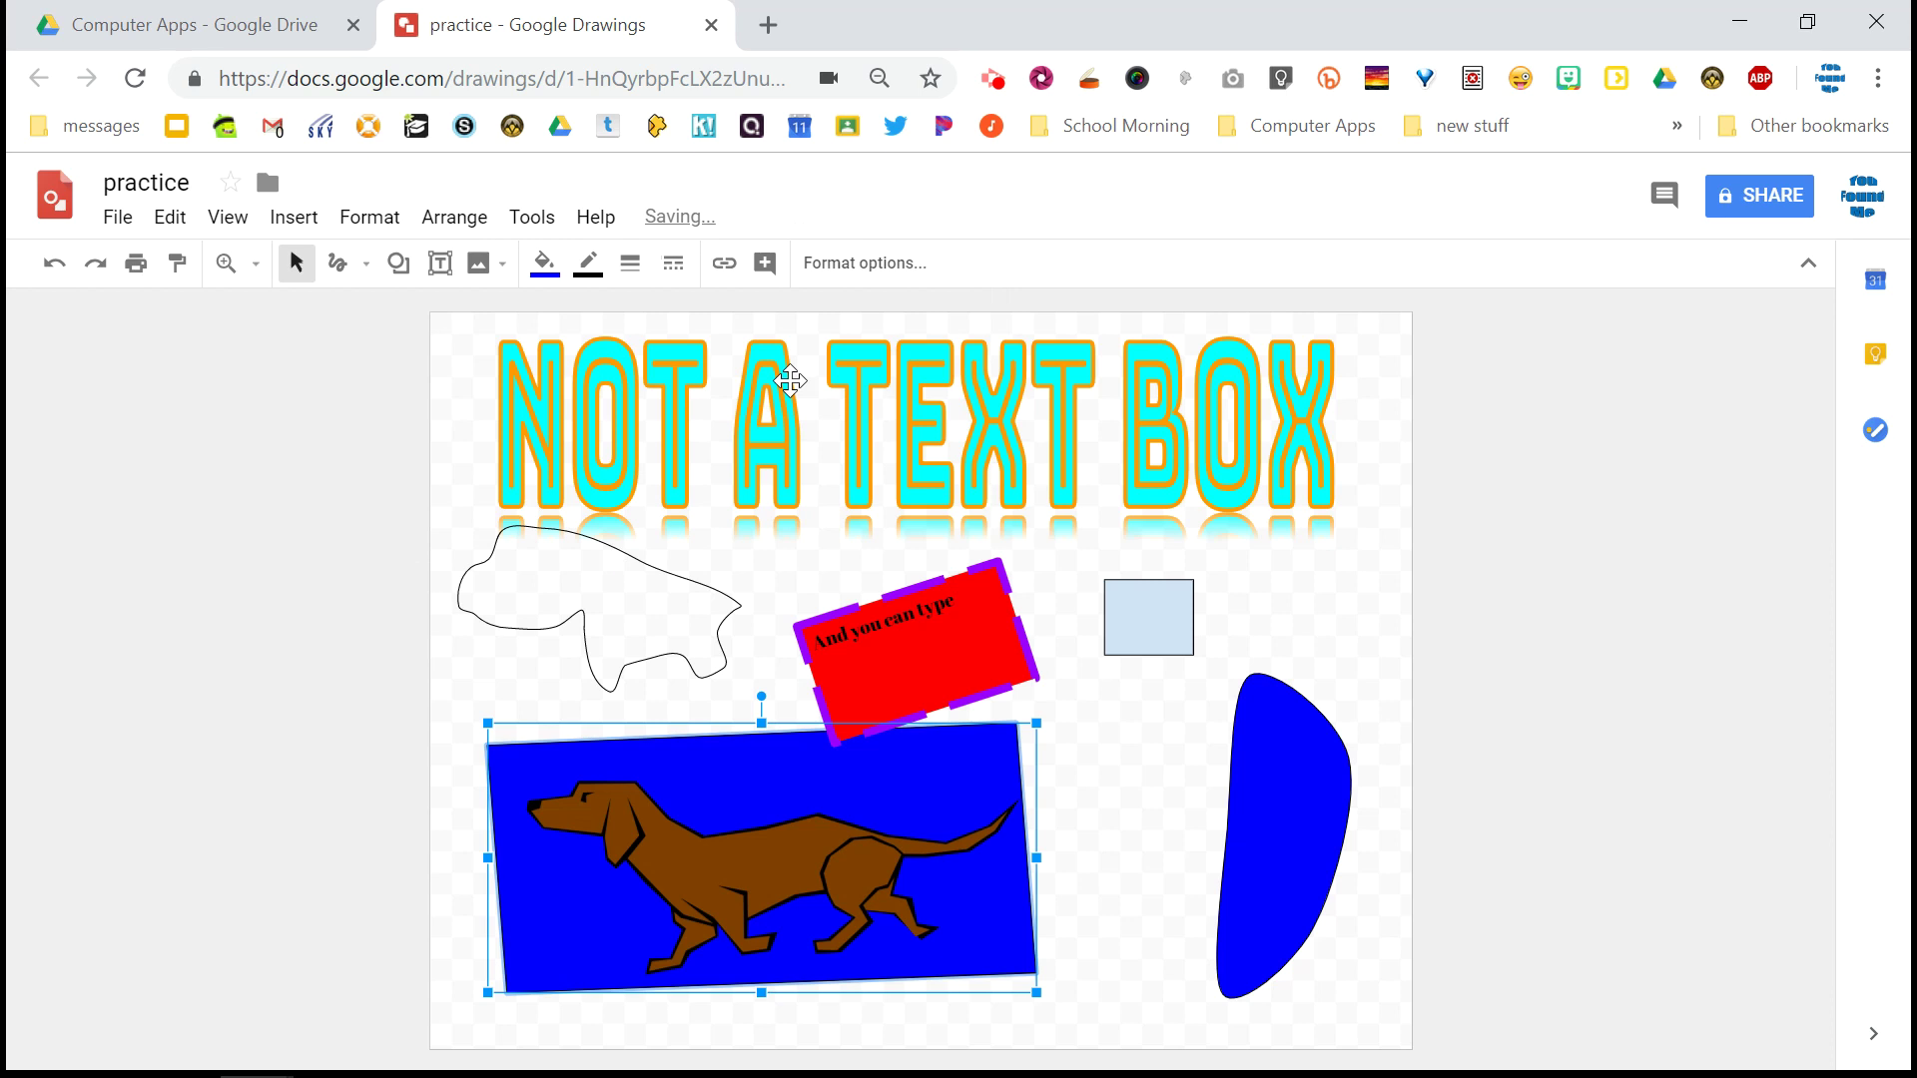
Undo accidental moves of the light-blue square, blue curve and red box
left_click(997, 630)
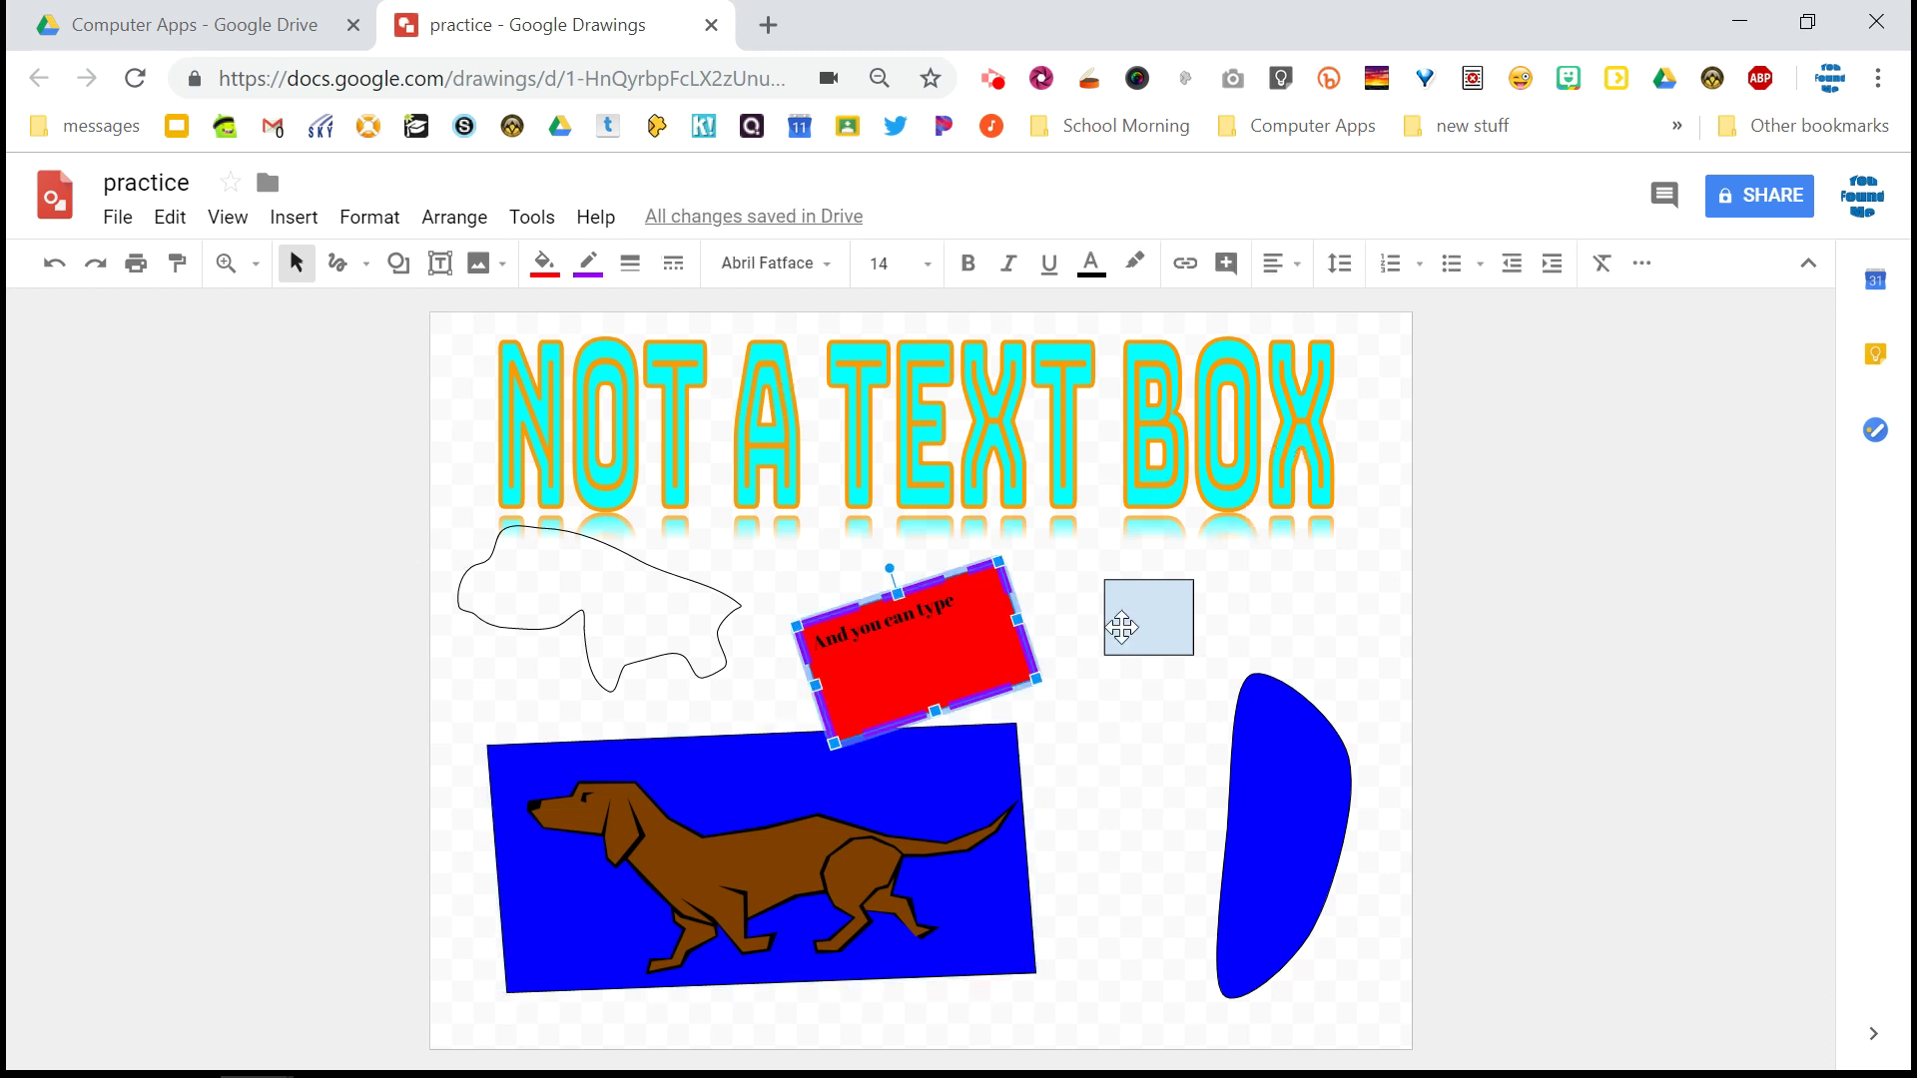
left_click_drag(1129, 627, 1008, 768)
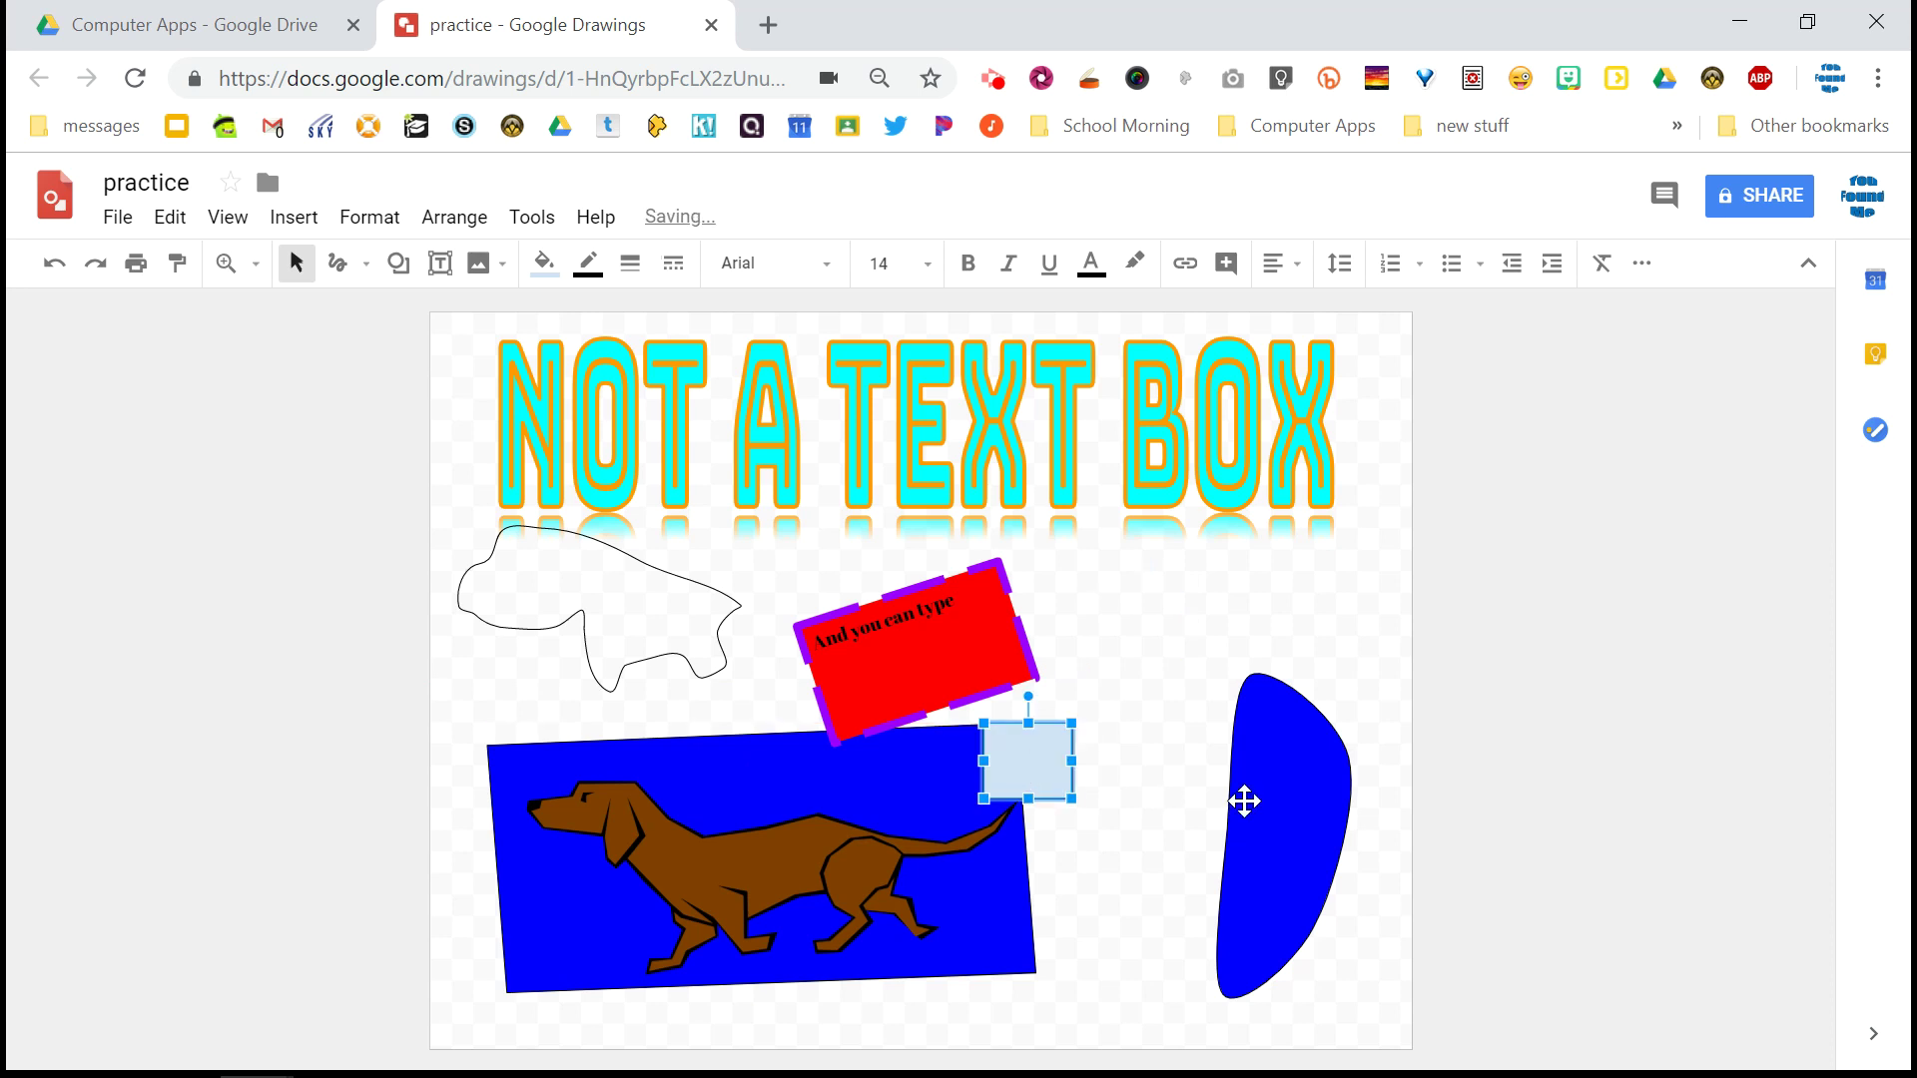
left_click_drag(1244, 801, 1009, 819)
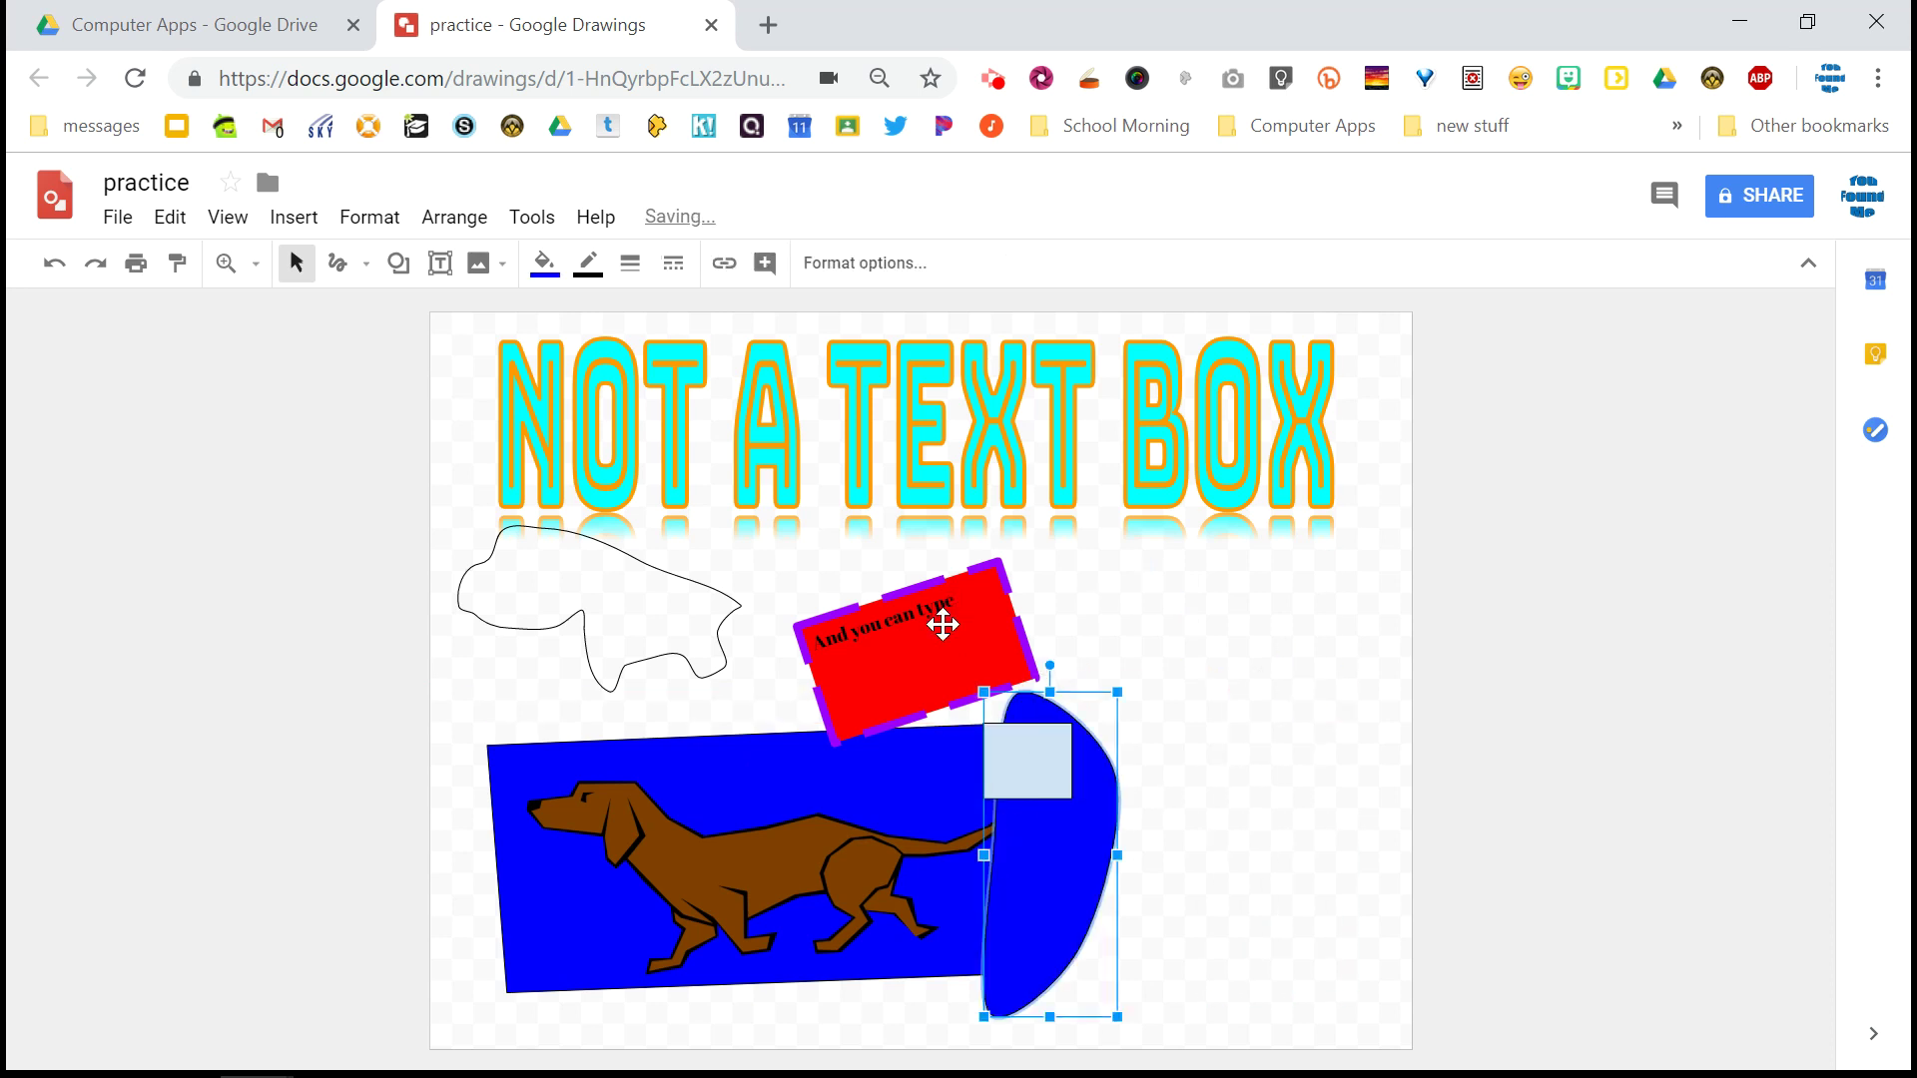
left_click_drag(942, 625, 935, 638)
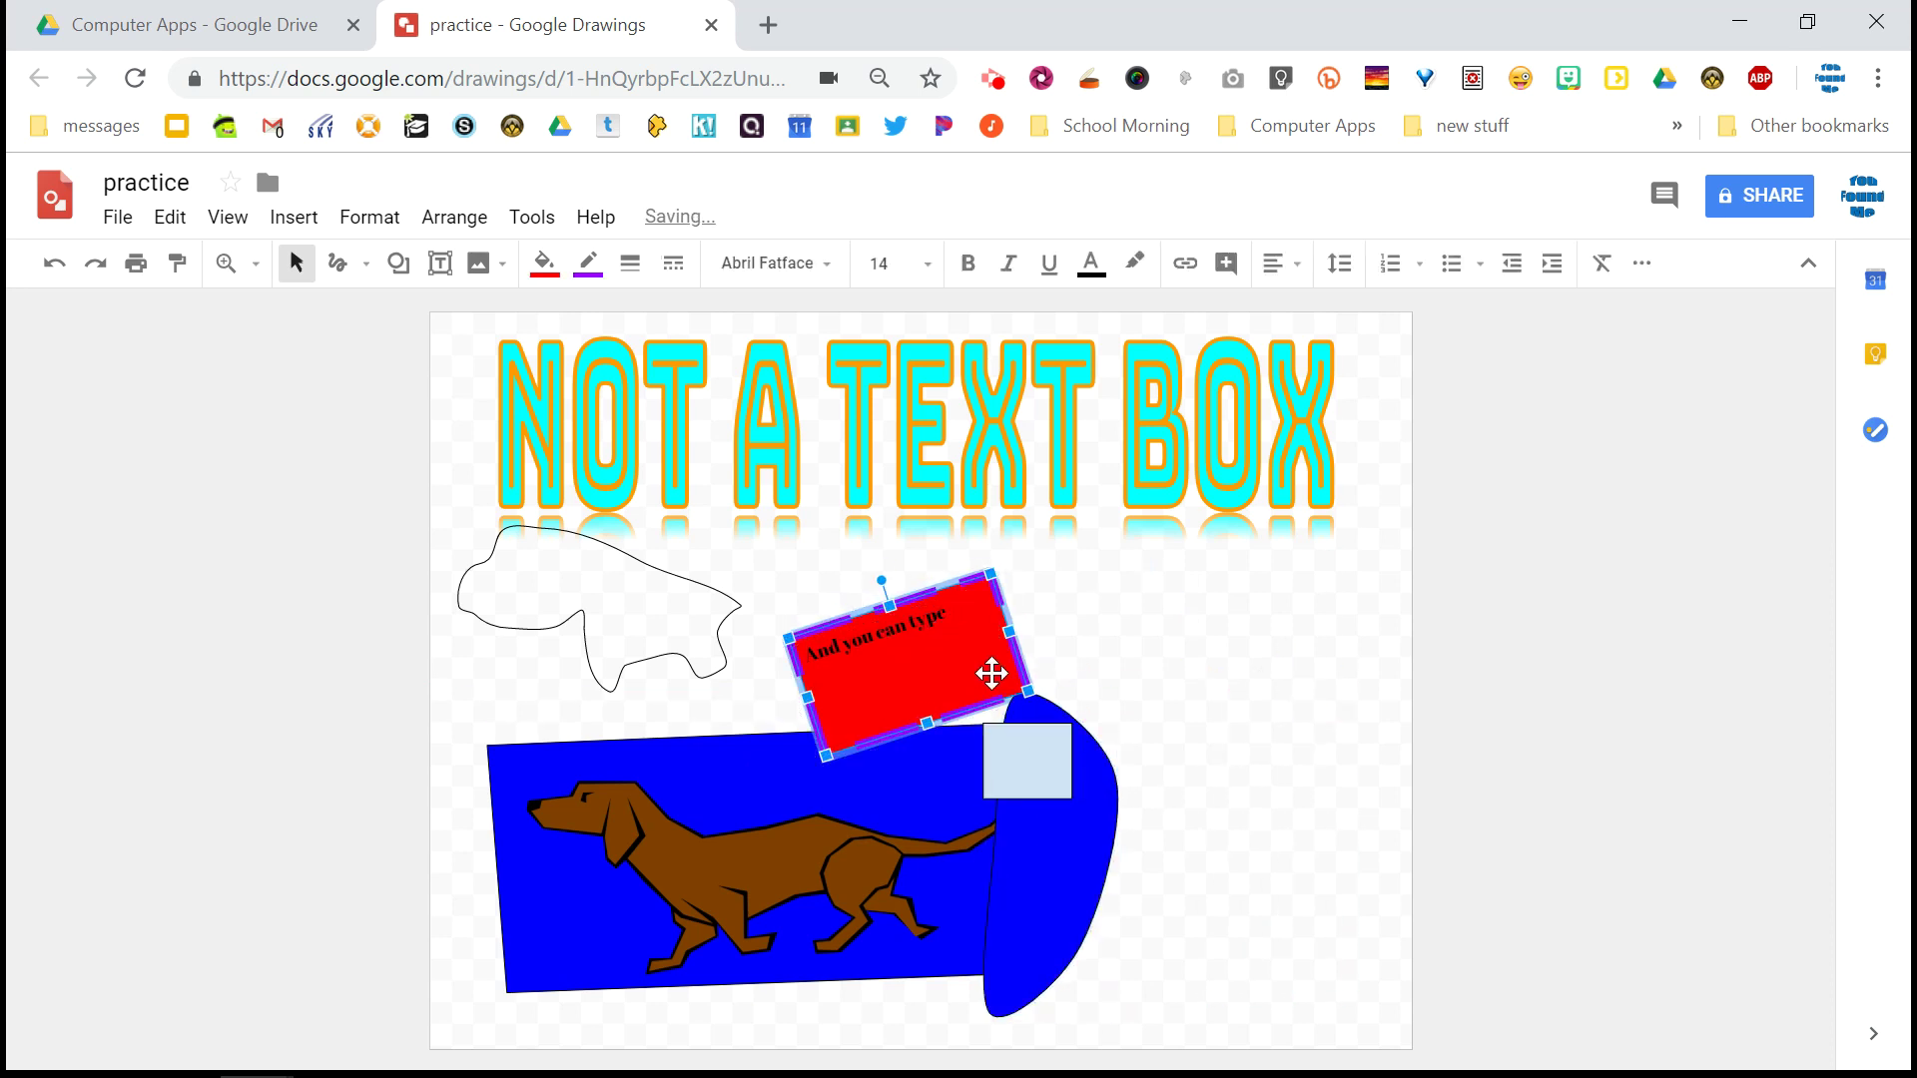
key("ctrl+z")
key("ctrl+z")
key("ctrl+z")
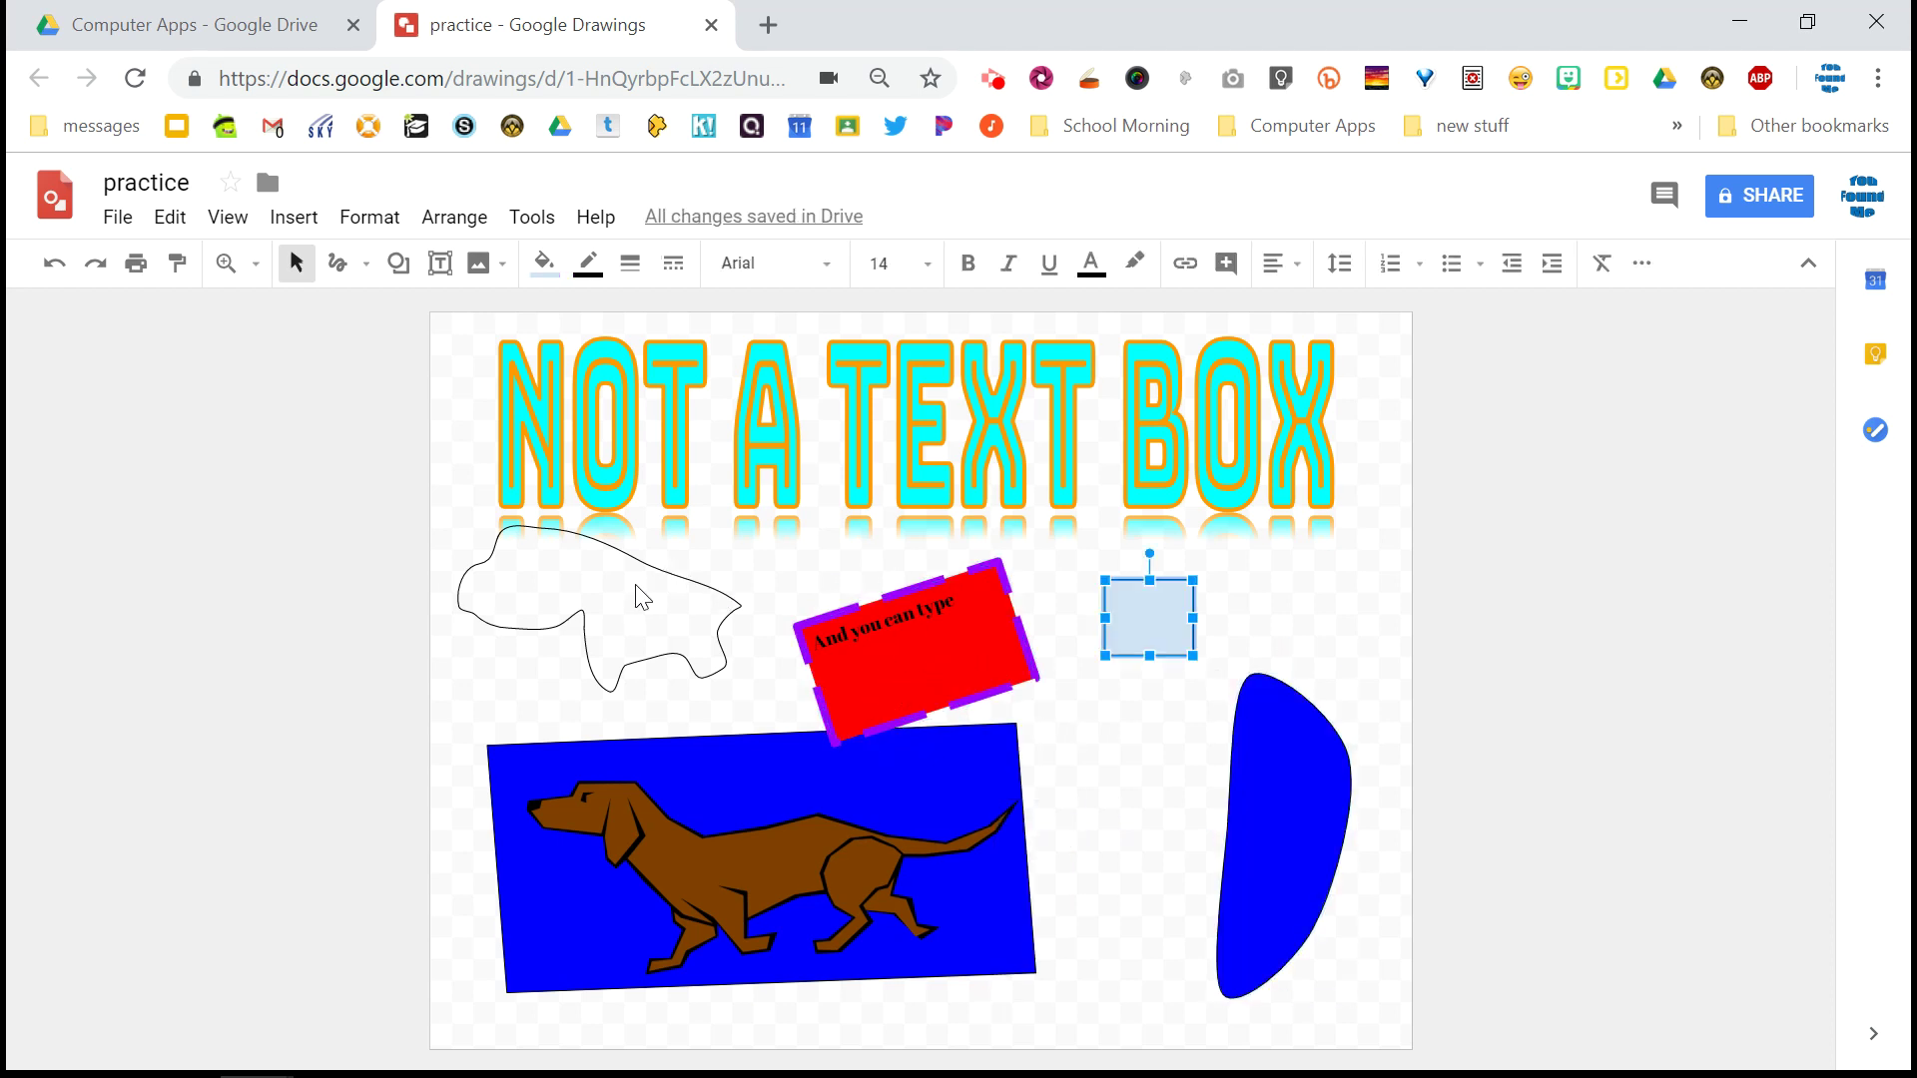
Drag the freehand outline over the dog and enlarge it to surround the dachshund
left_click(543, 624)
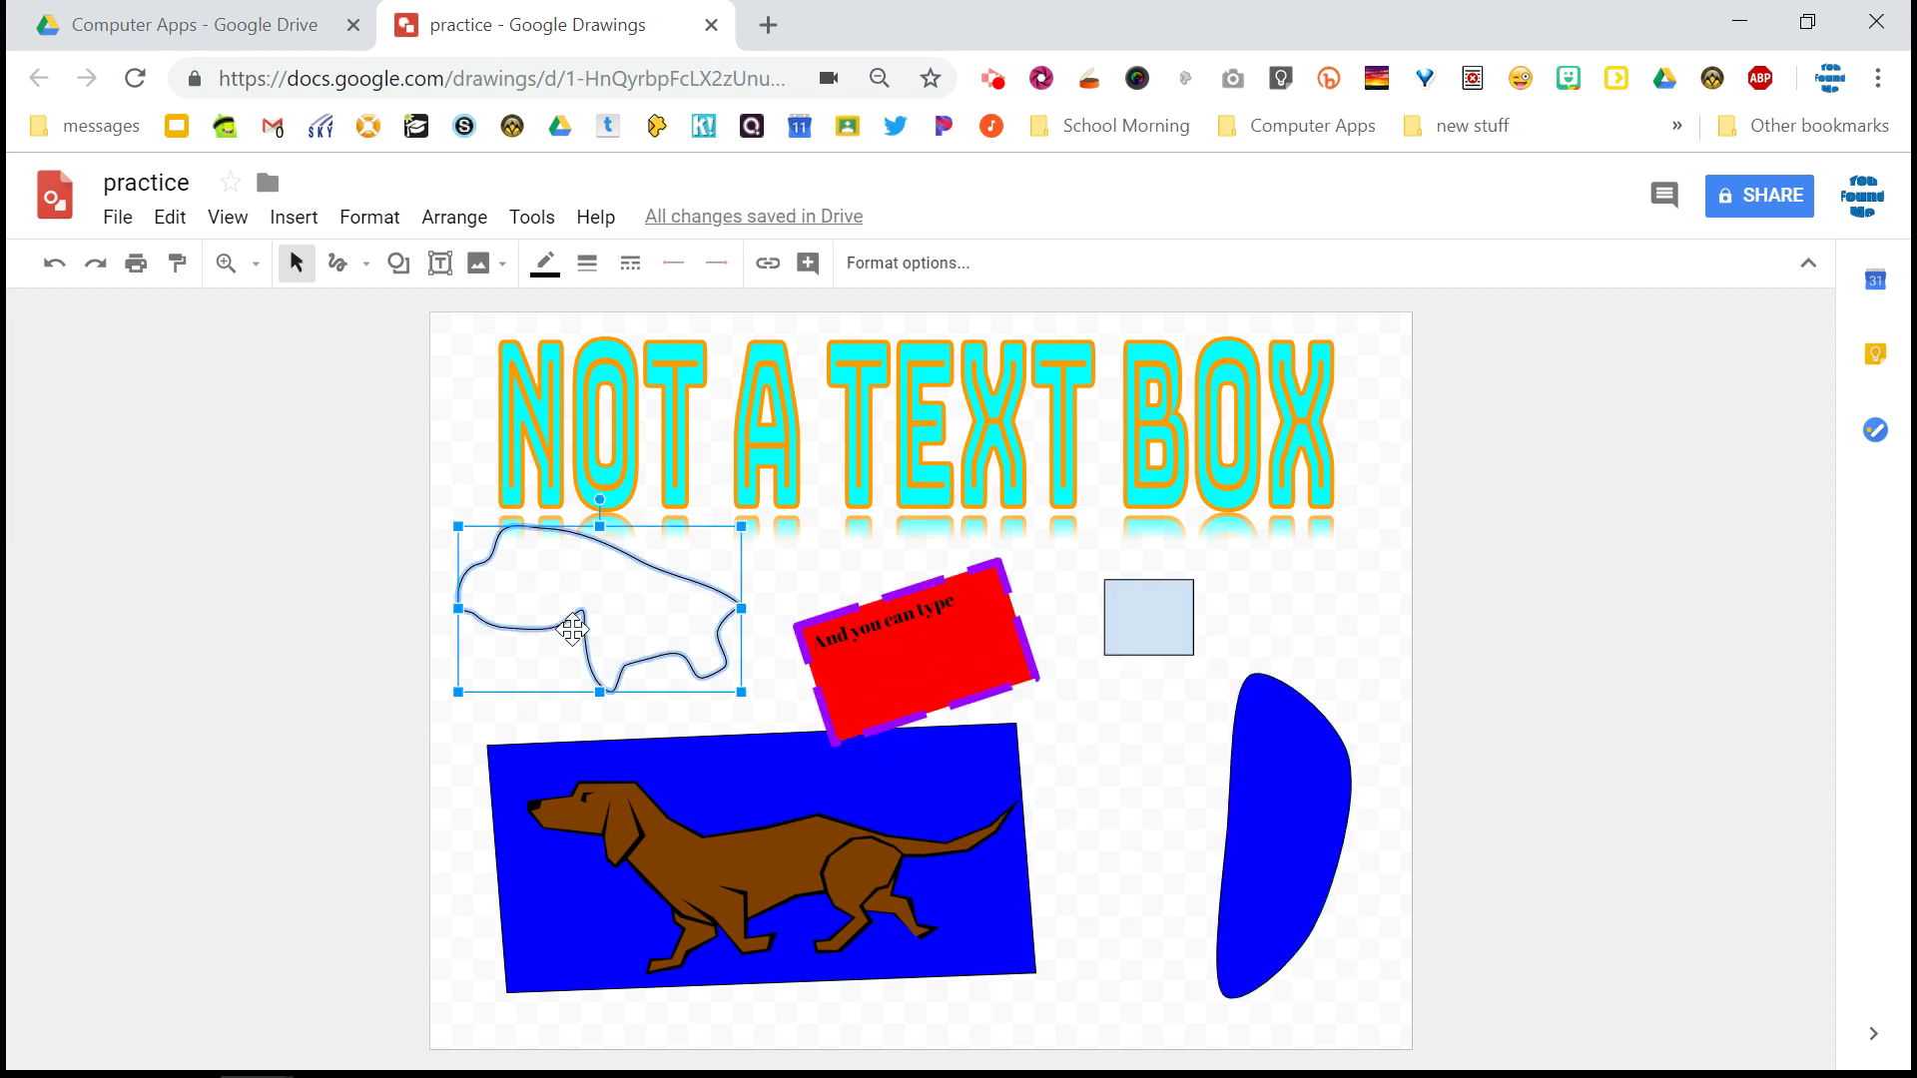
left_click(580, 644)
left_click(576, 630)
left_click_drag(555, 616, 574, 691)
left_click_drag(513, 626, 590, 869)
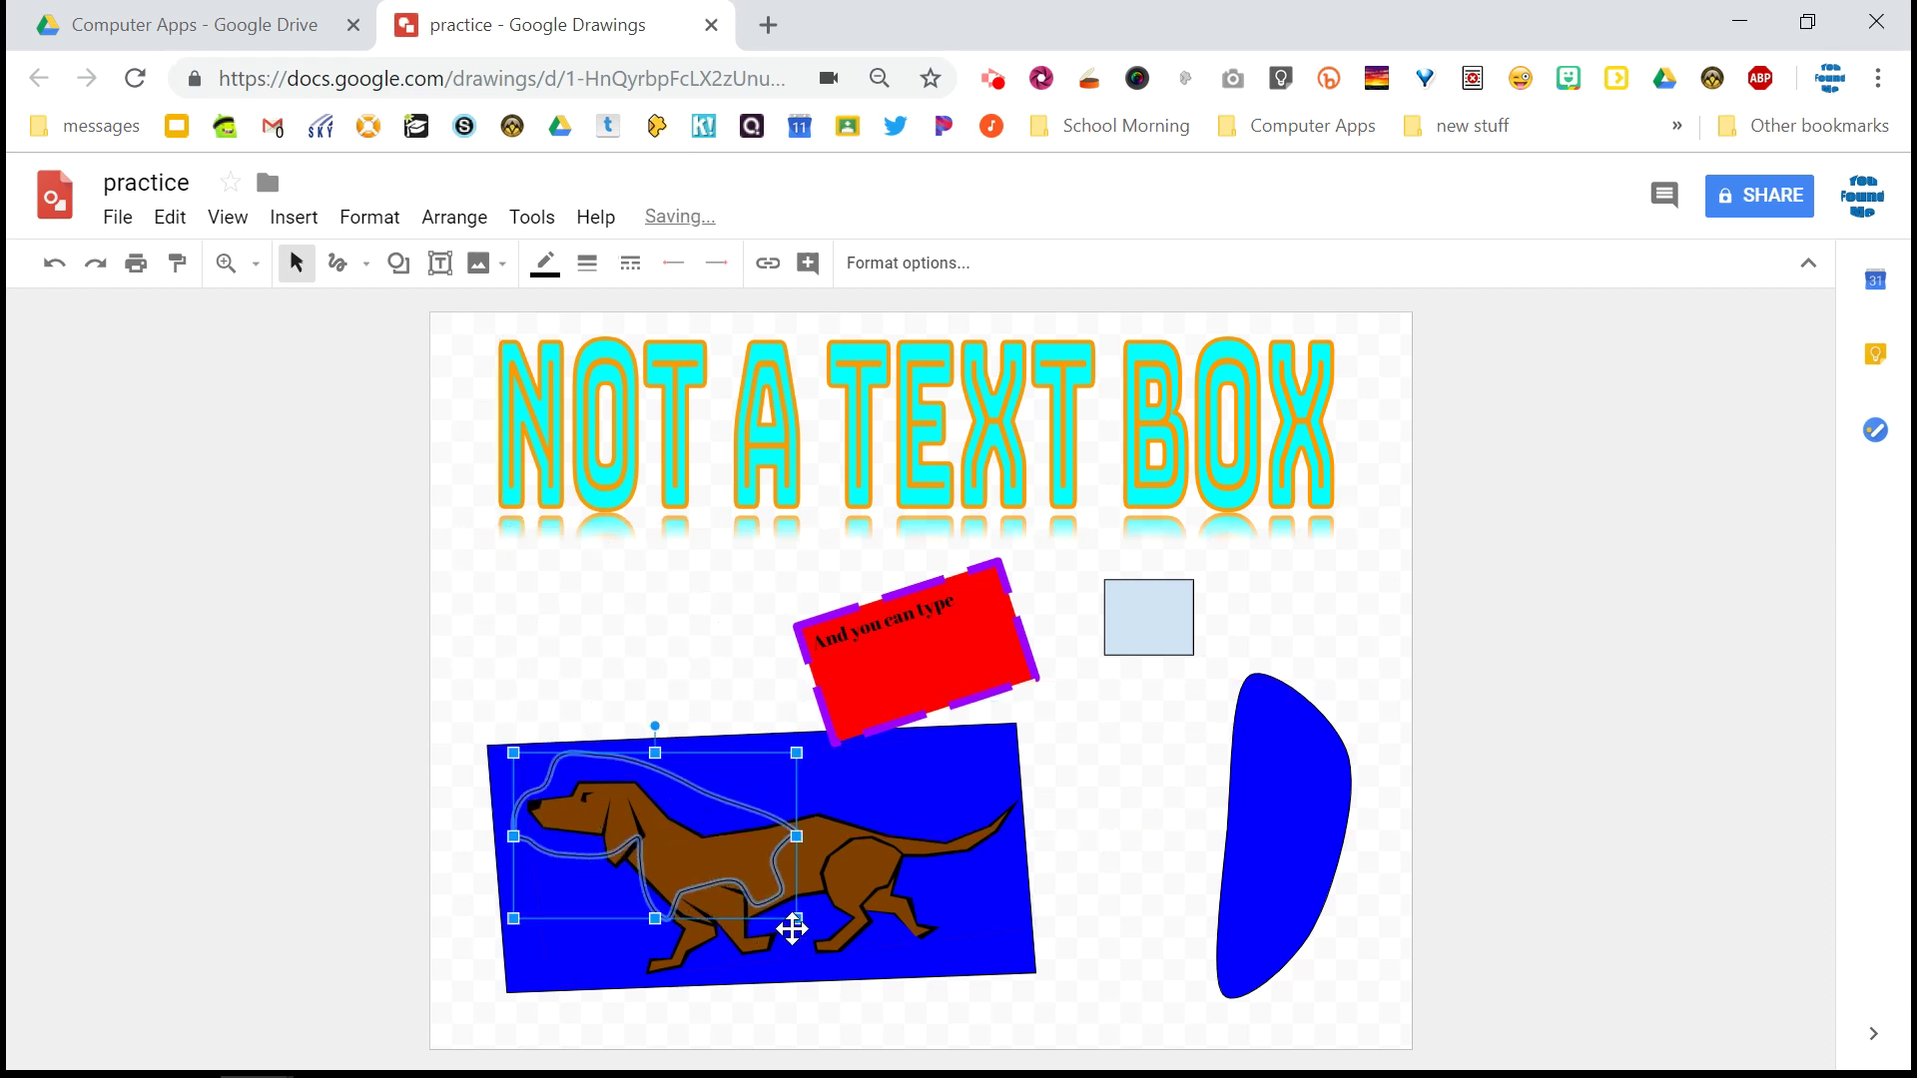
left_click_drag(796, 917, 948, 979)
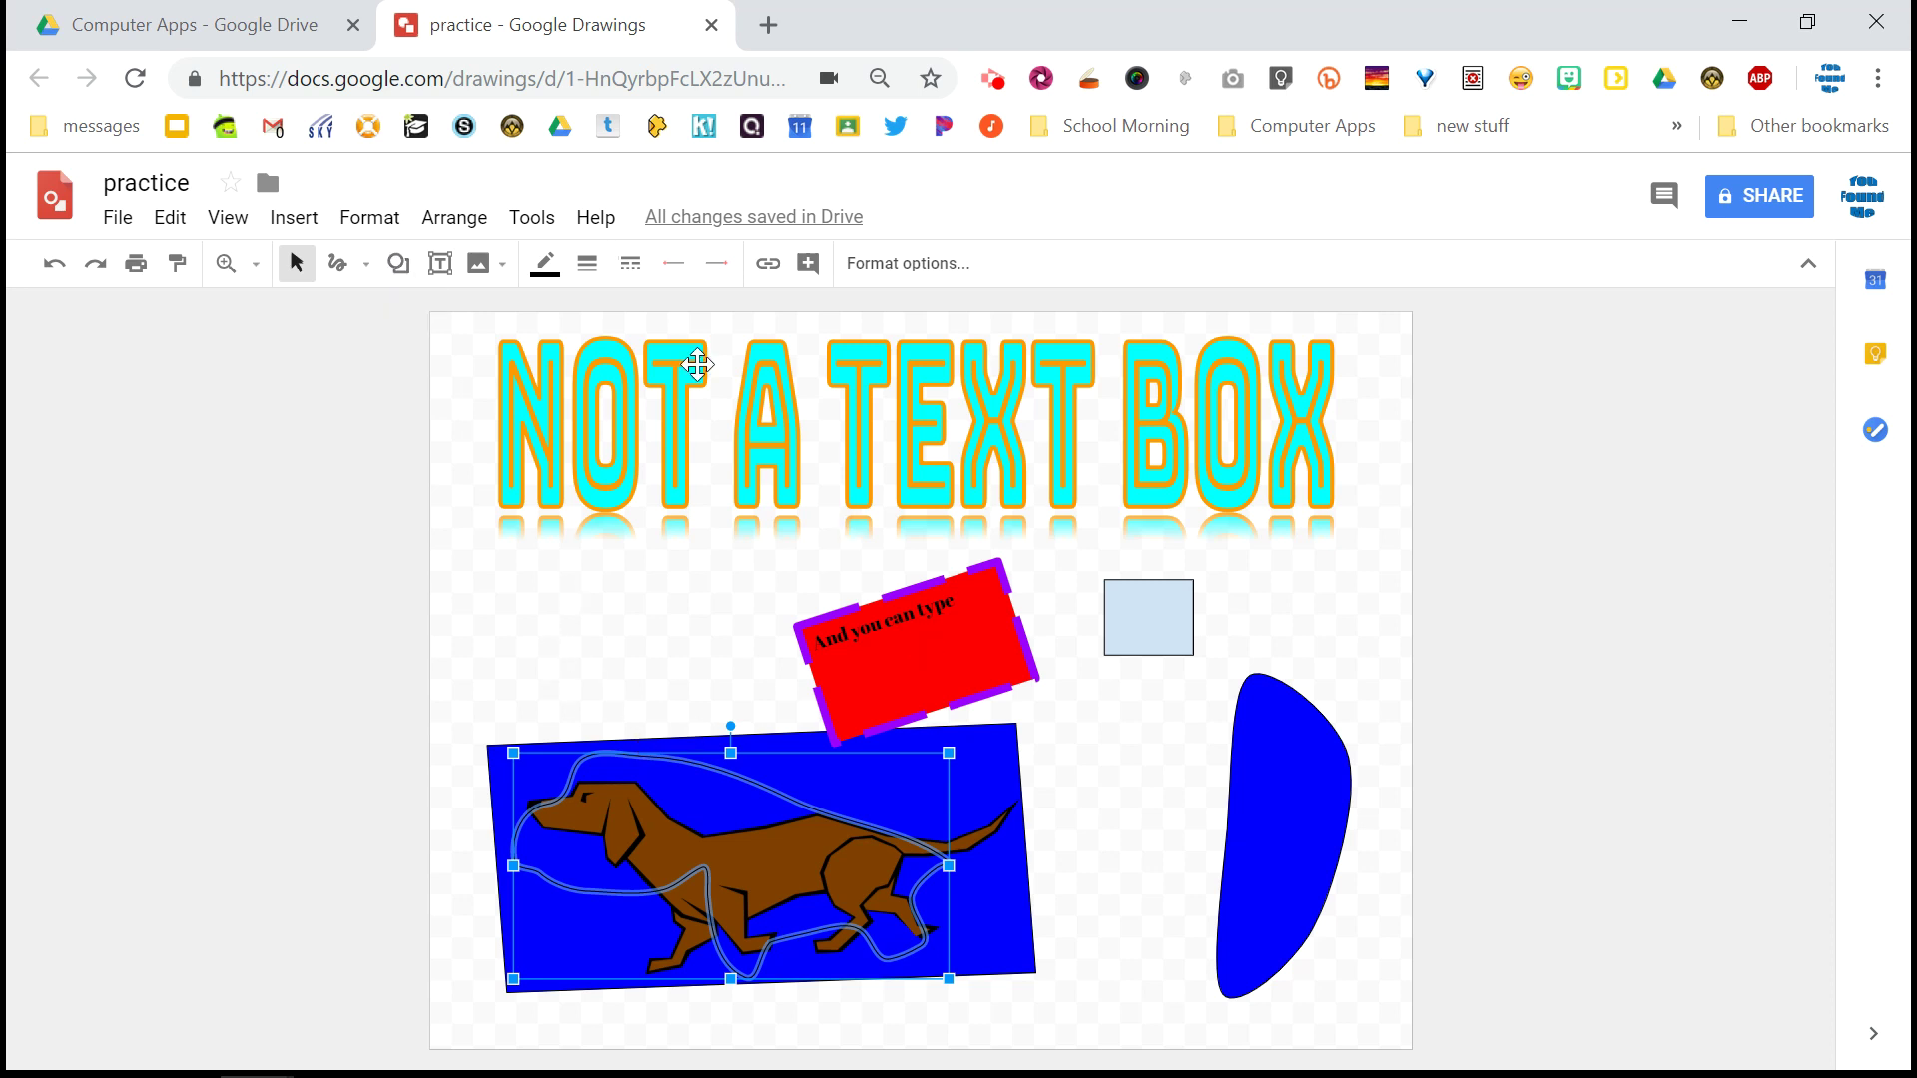
Try bringing the blue rectangle to front, then undo so it stays behind the dog
left_click(644, 450)
left_click(454, 217)
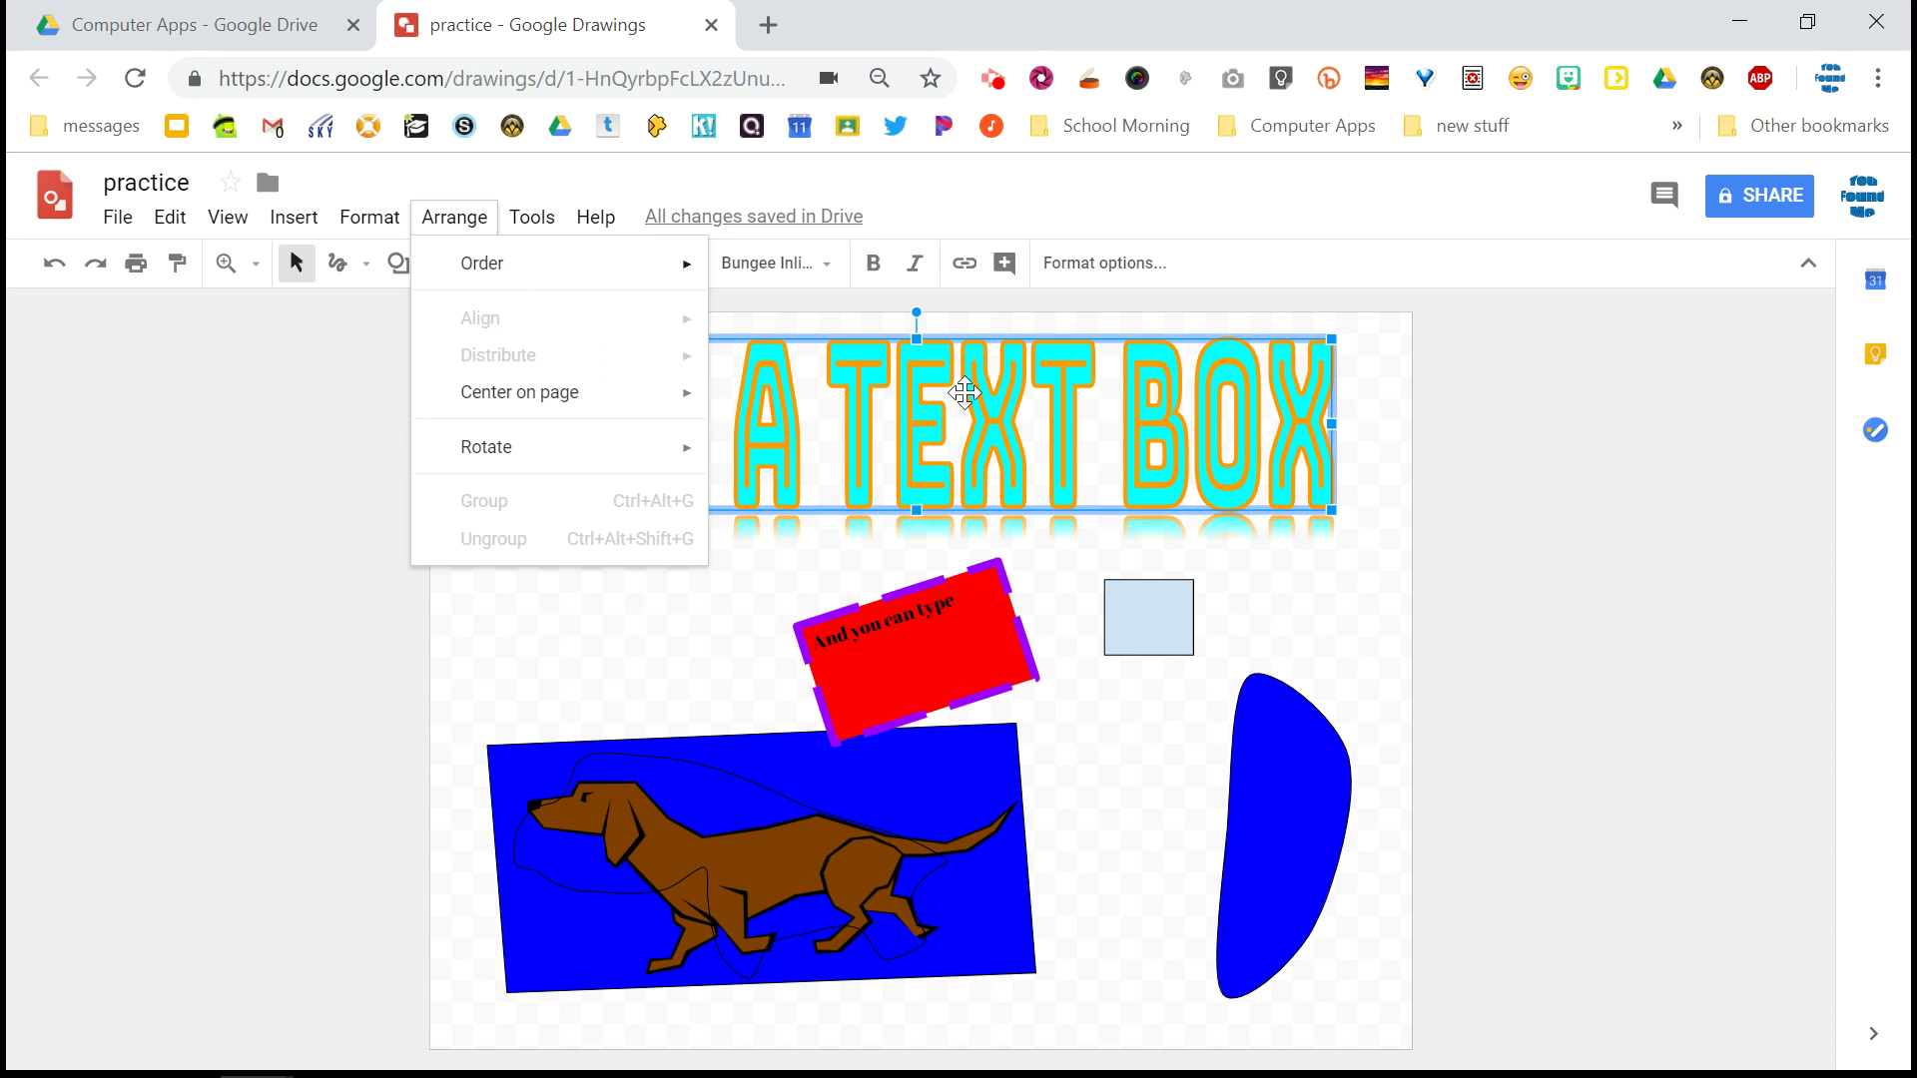
mouse_move(656, 271)
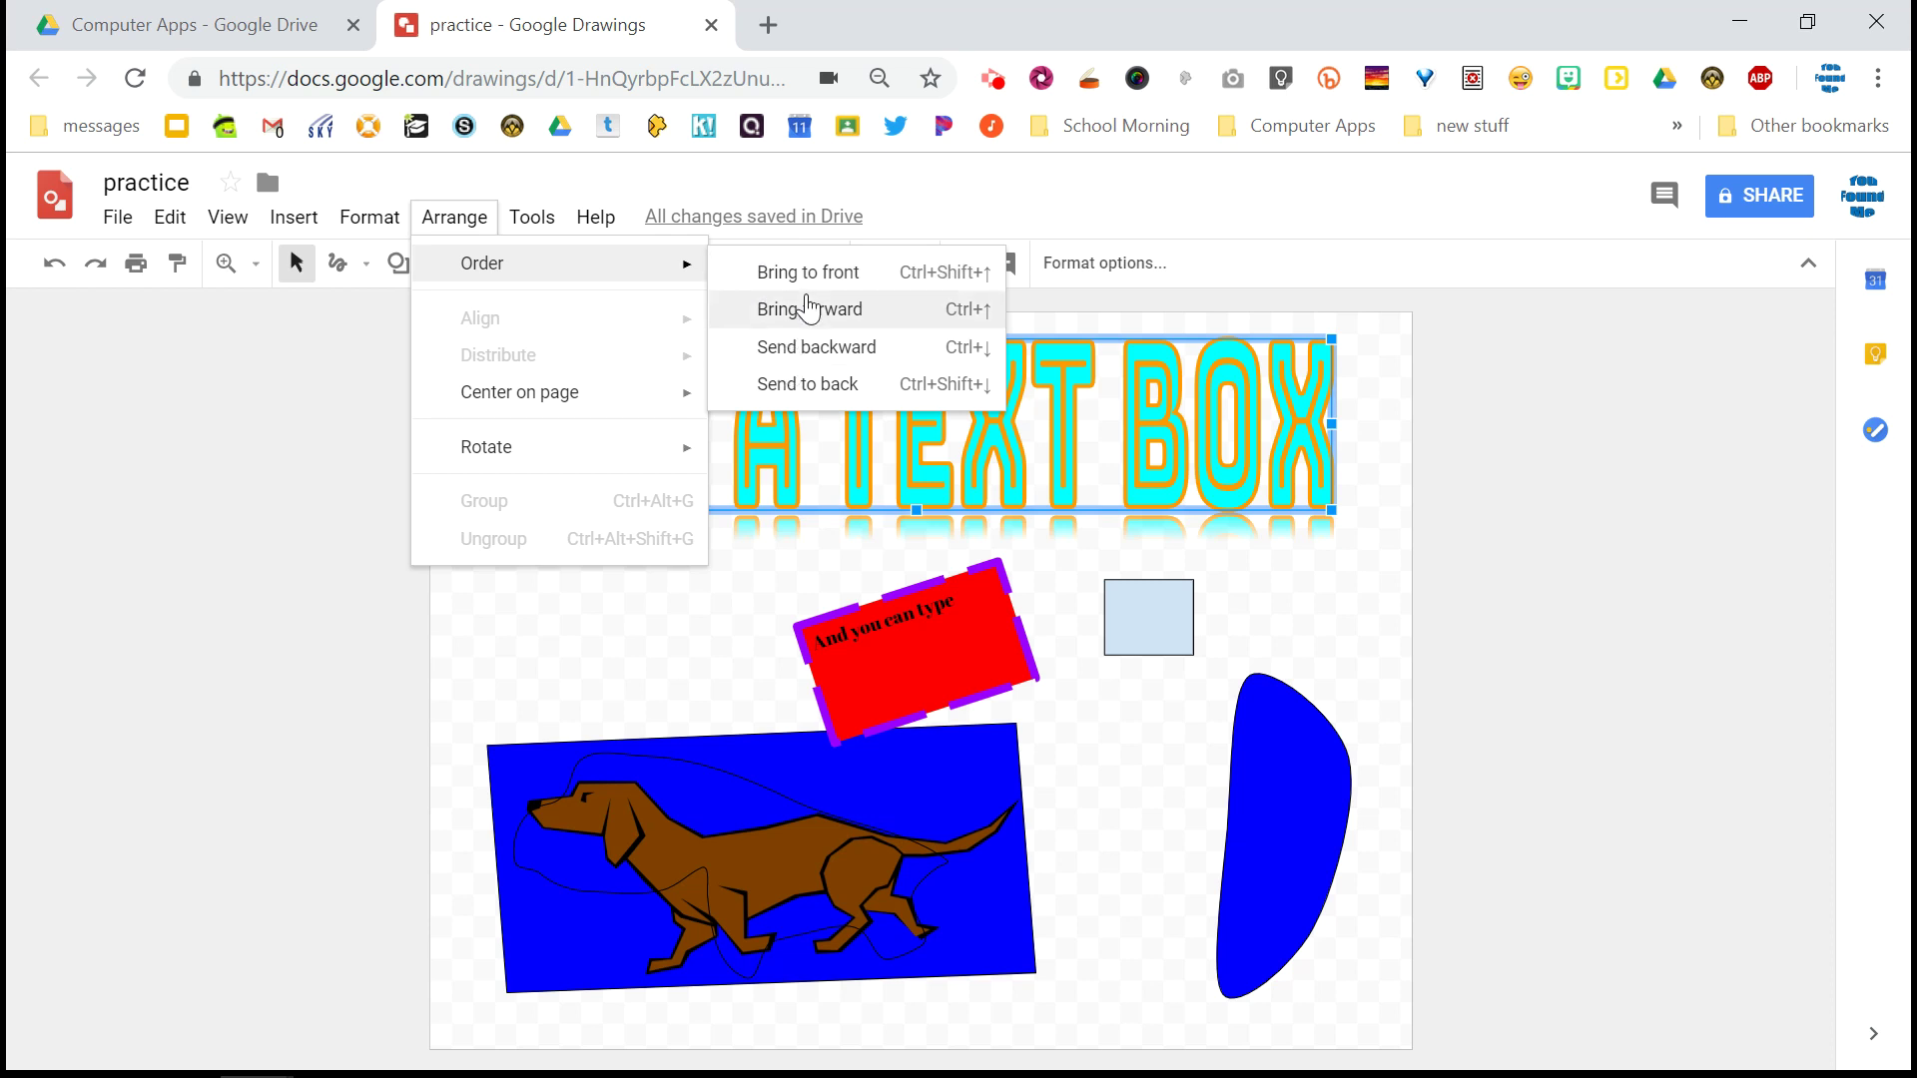
left_click(536, 633)
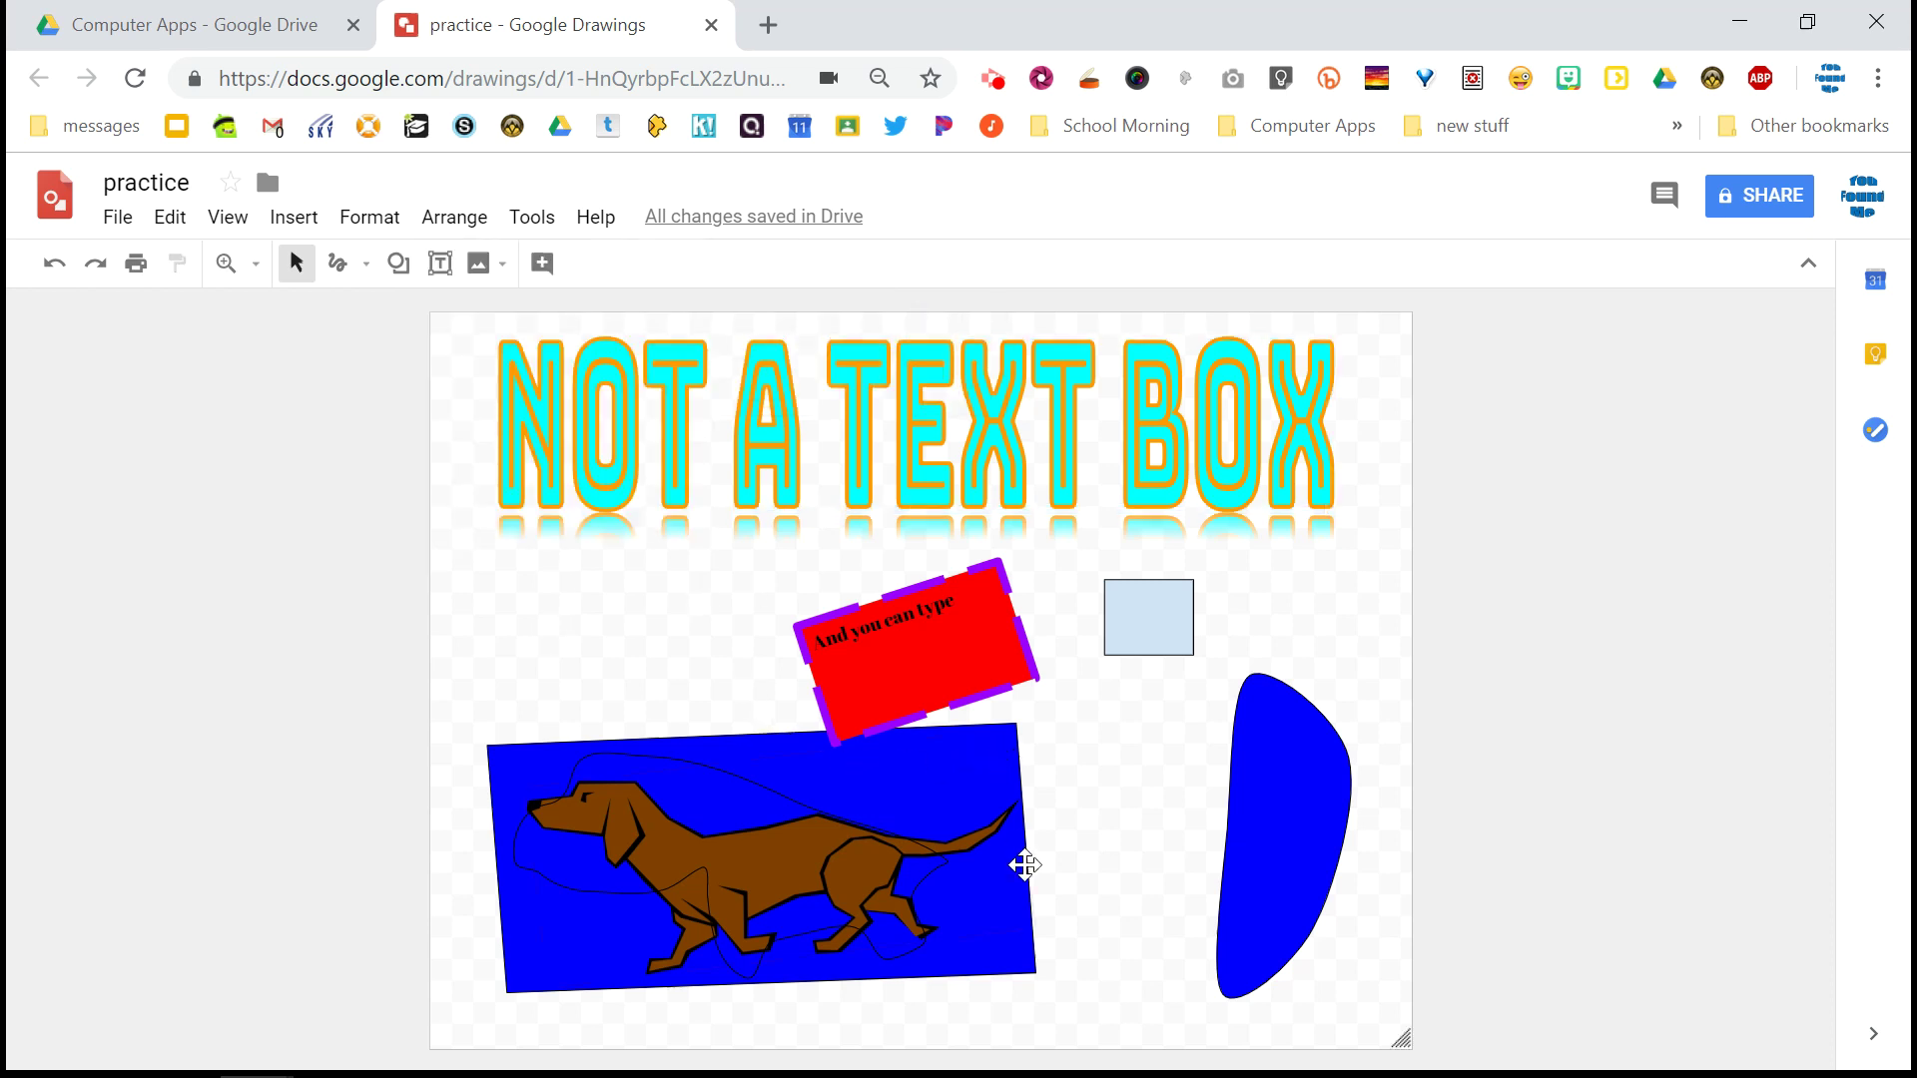
left_click(1025, 963)
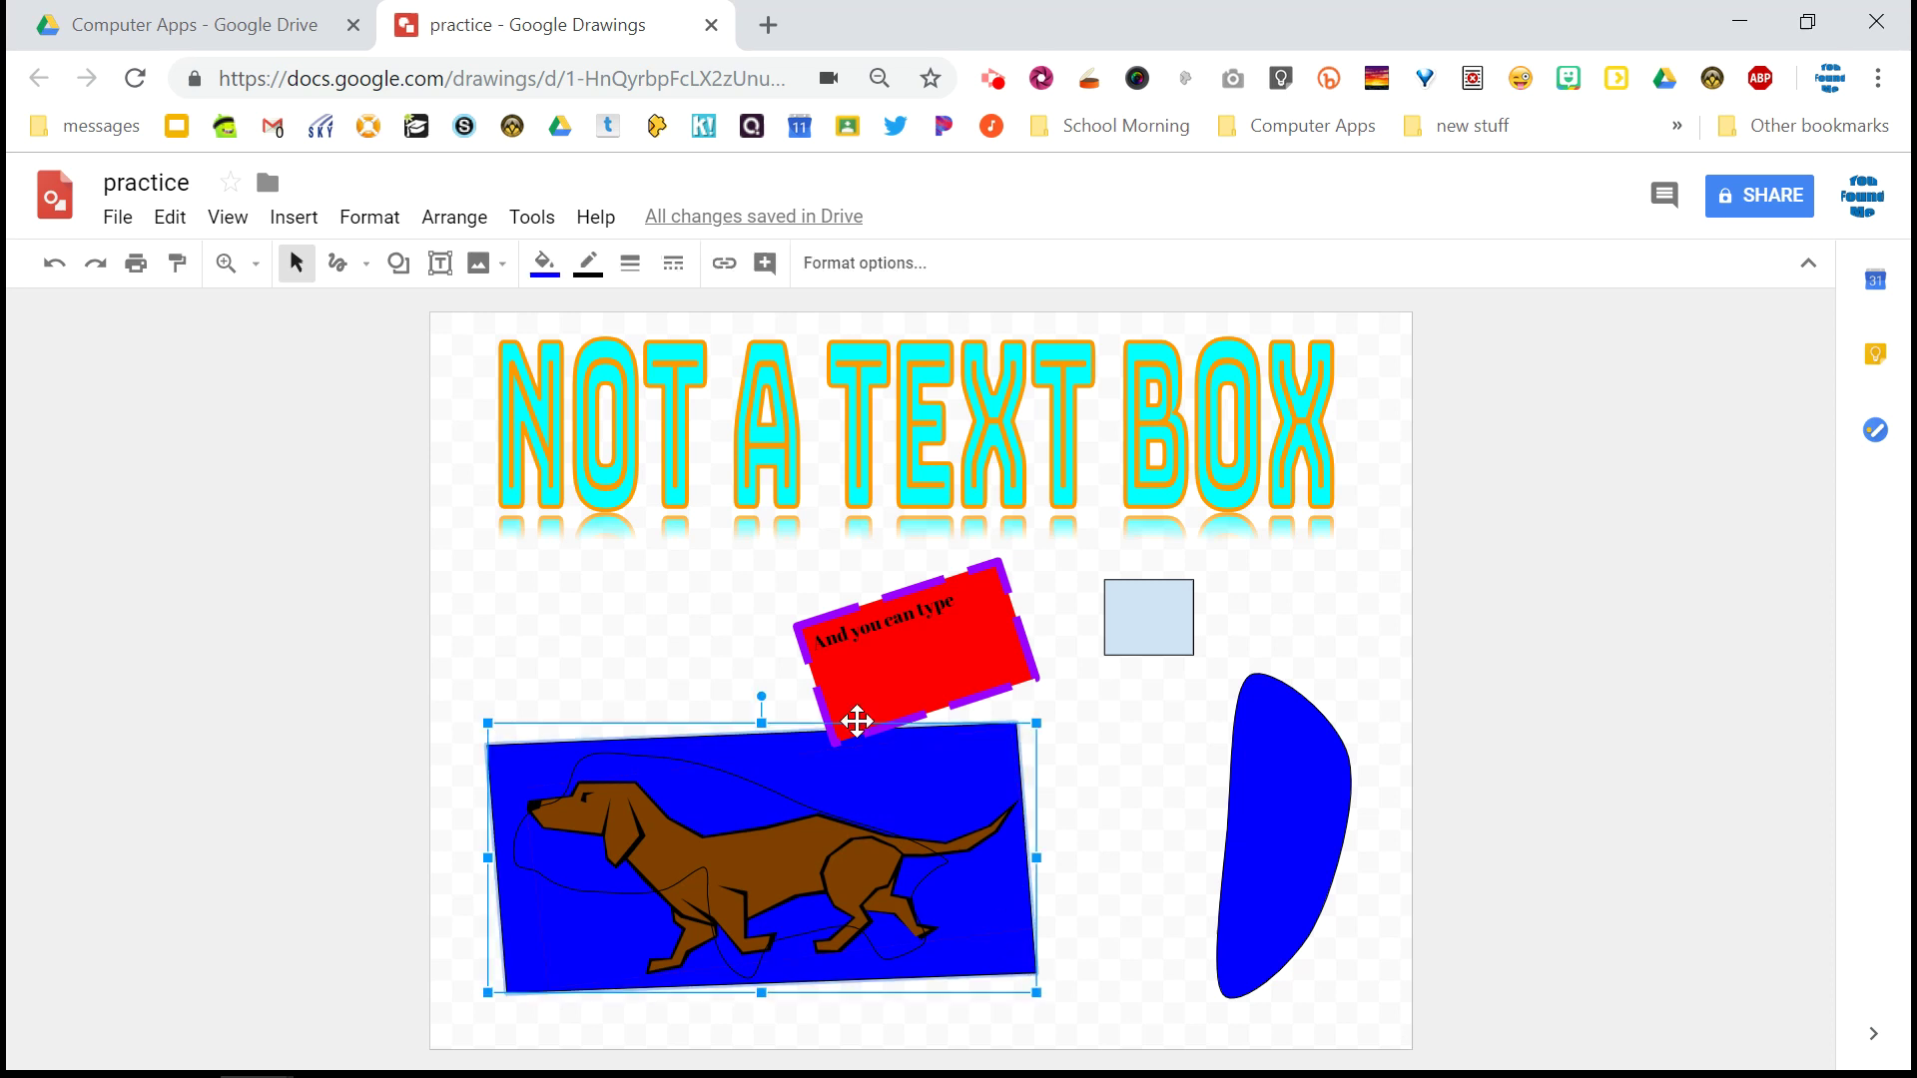
left_click(455, 217)
left_click(825, 282)
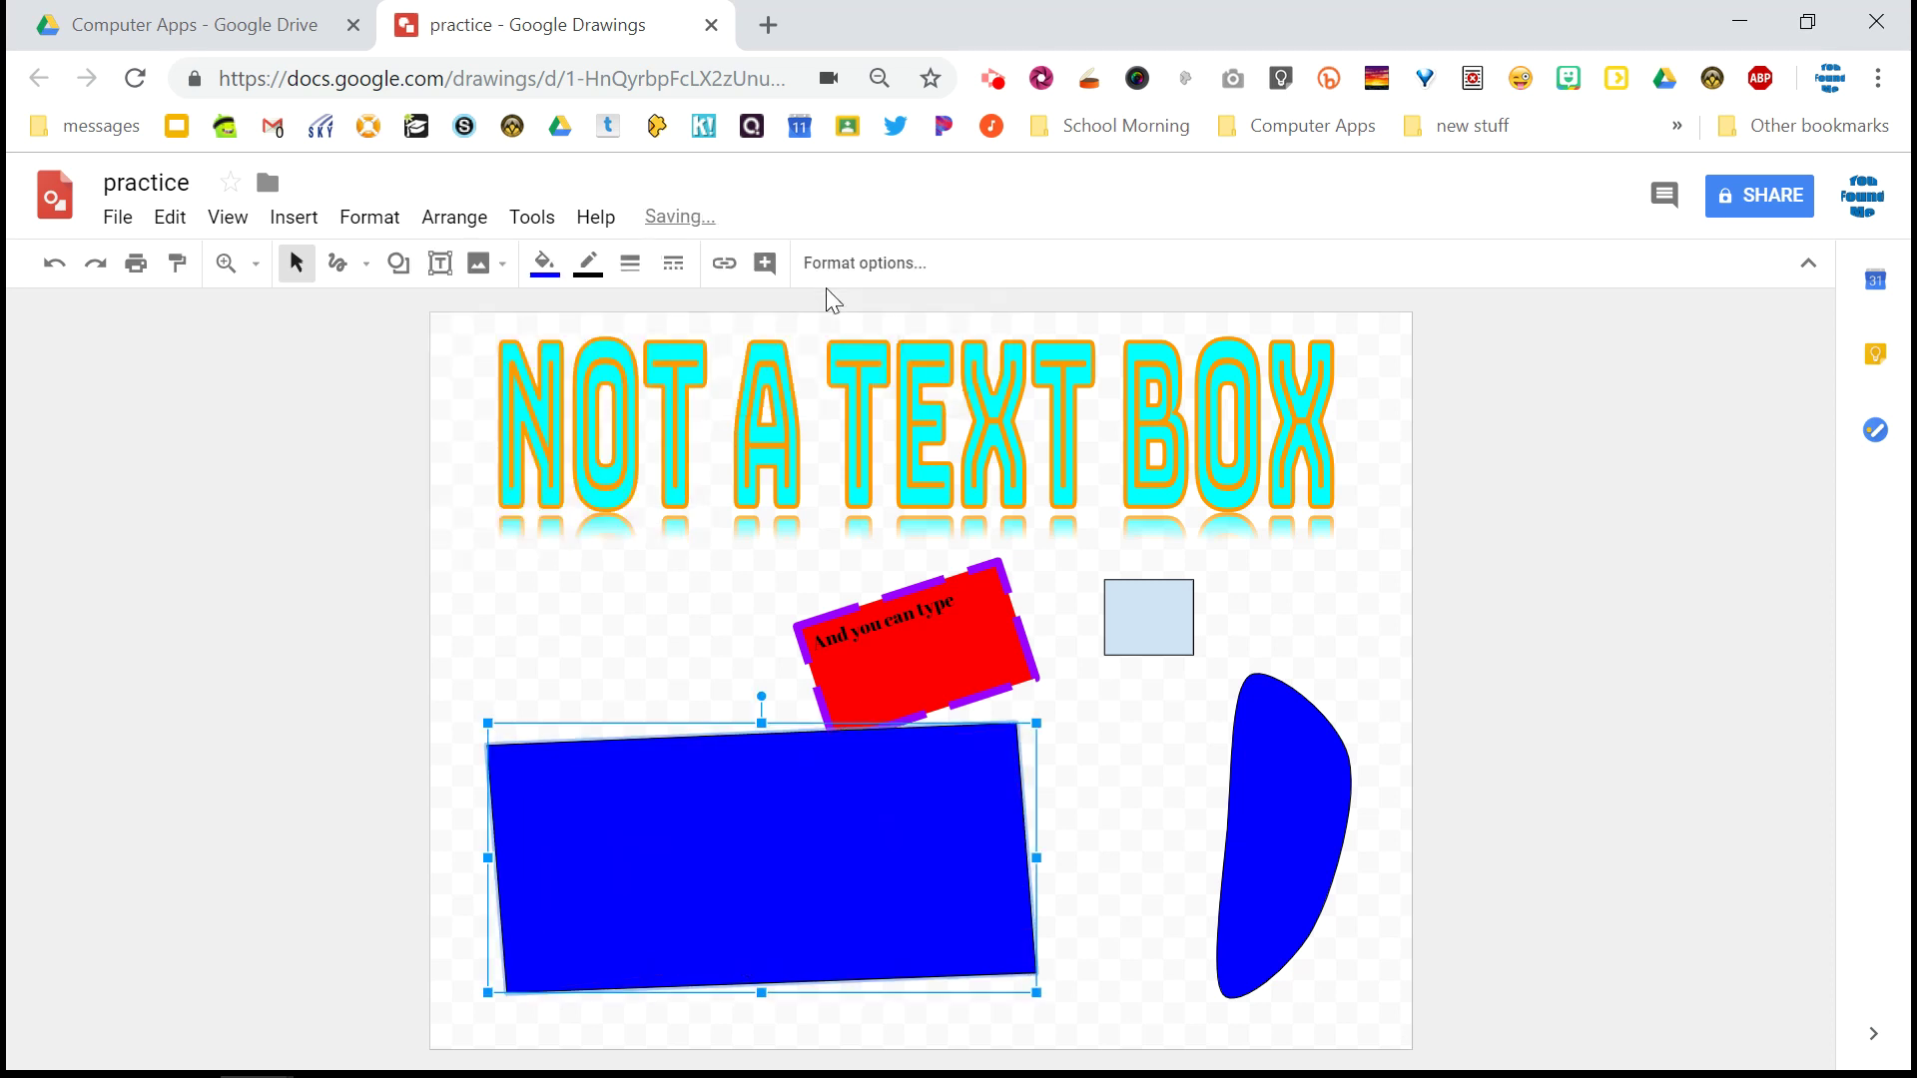
key("ctrl+z")
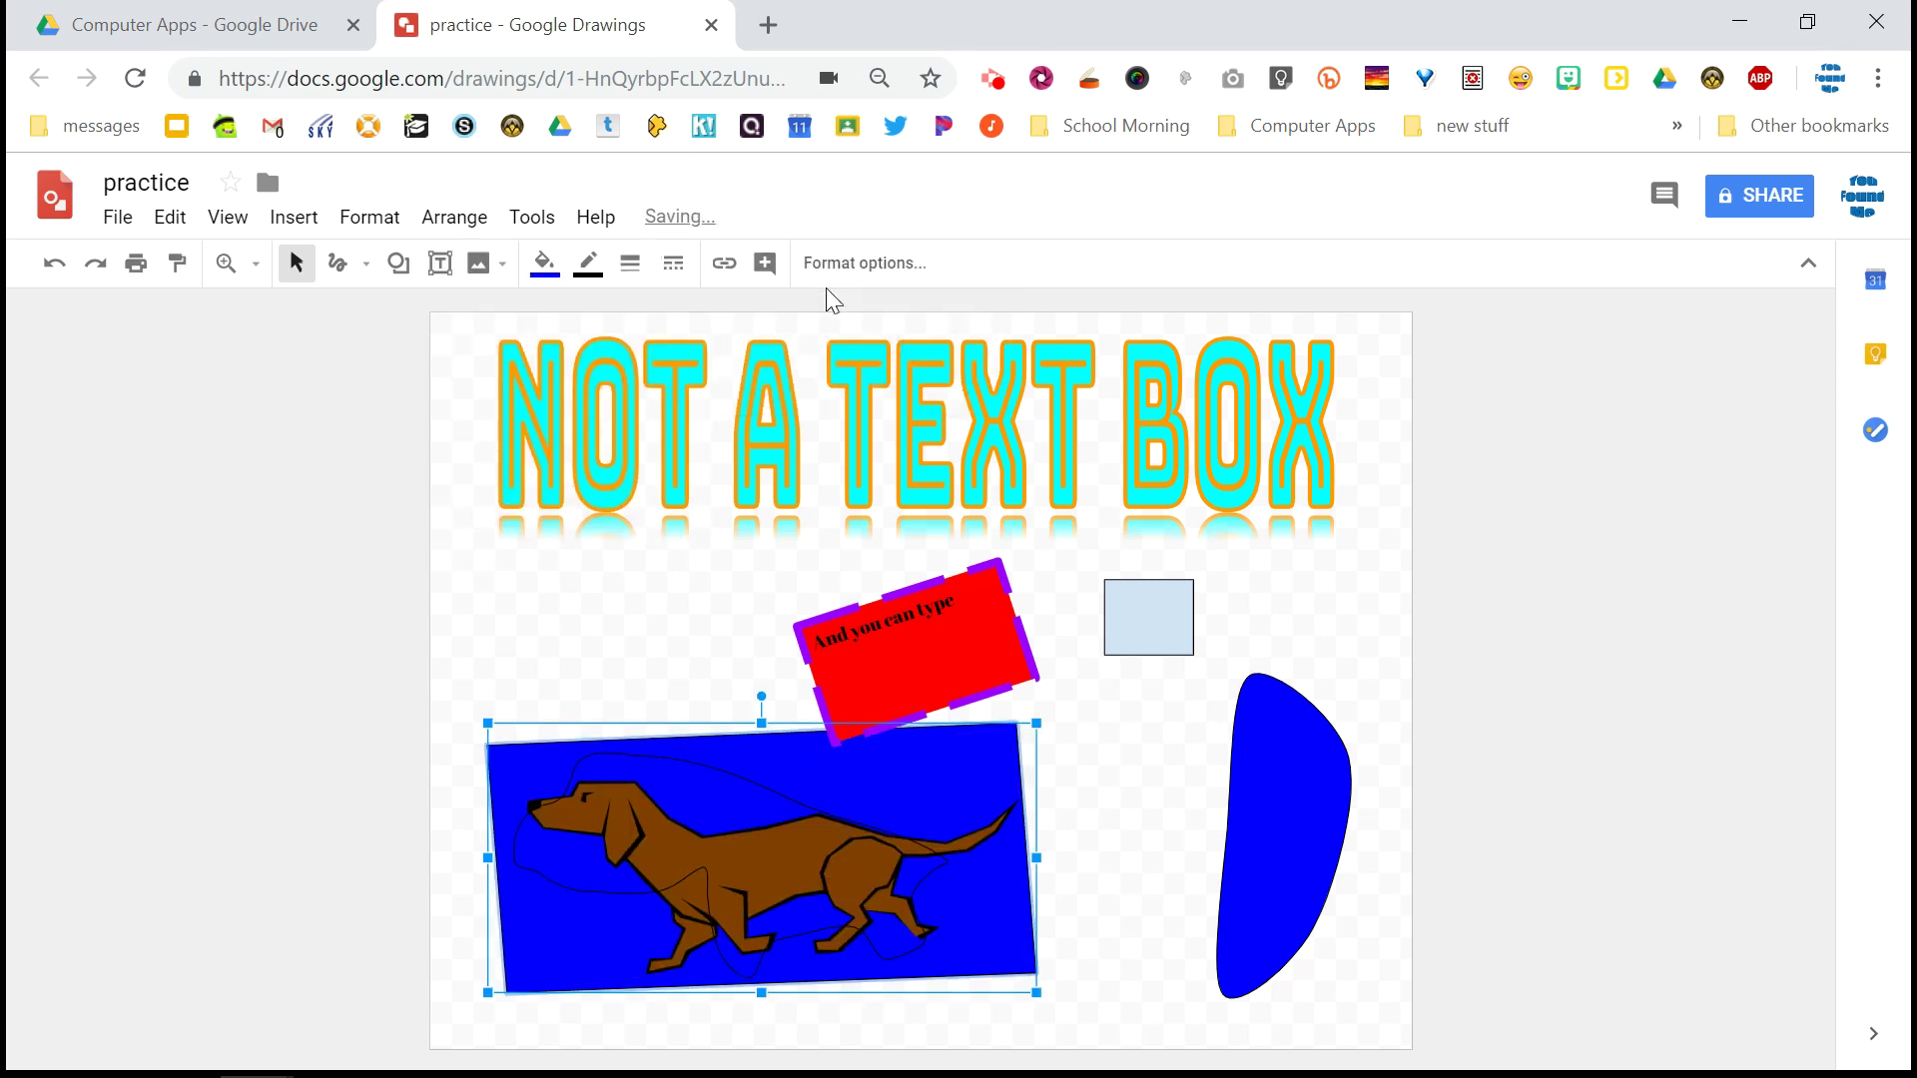
left_click(397, 656)
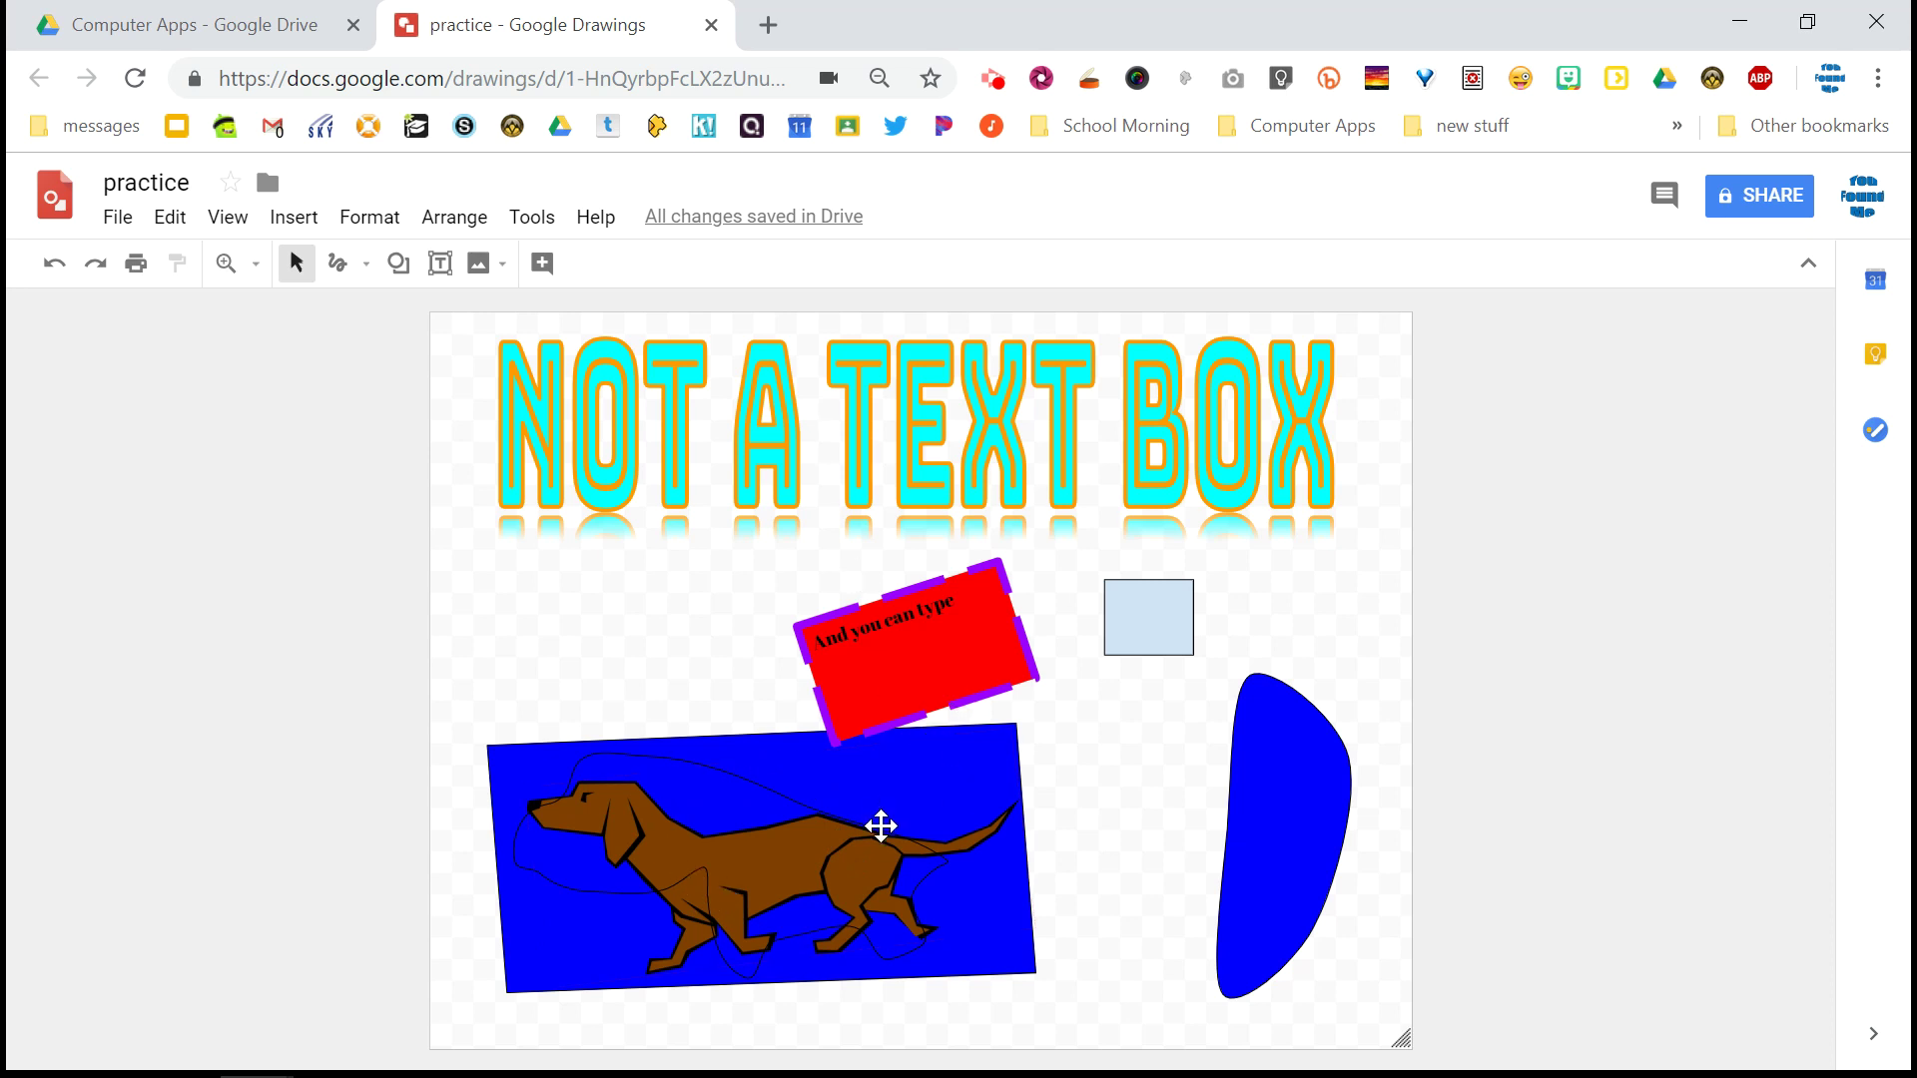
Box-select the dog and blue rectangle and group them with Arrange > Group
left_click_drag(766, 856, 928, 734)
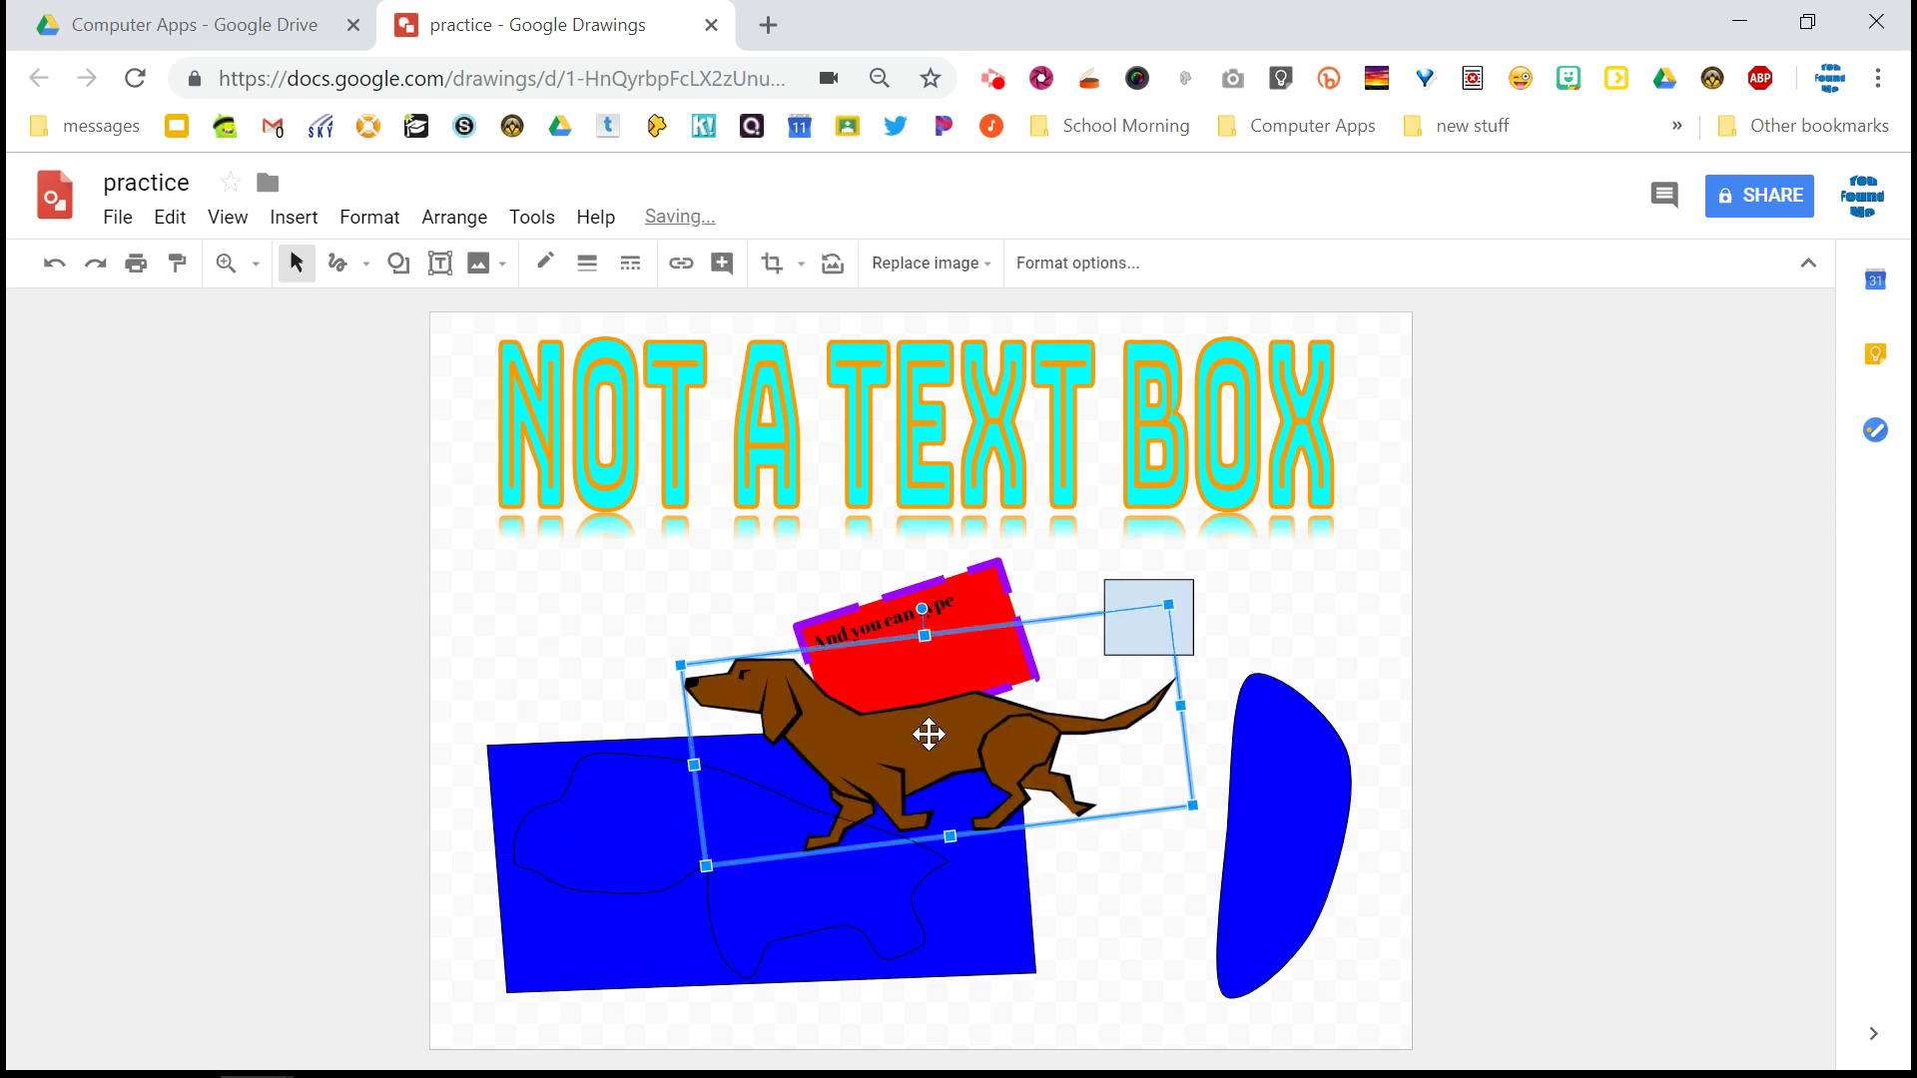
key("ctrl+z")
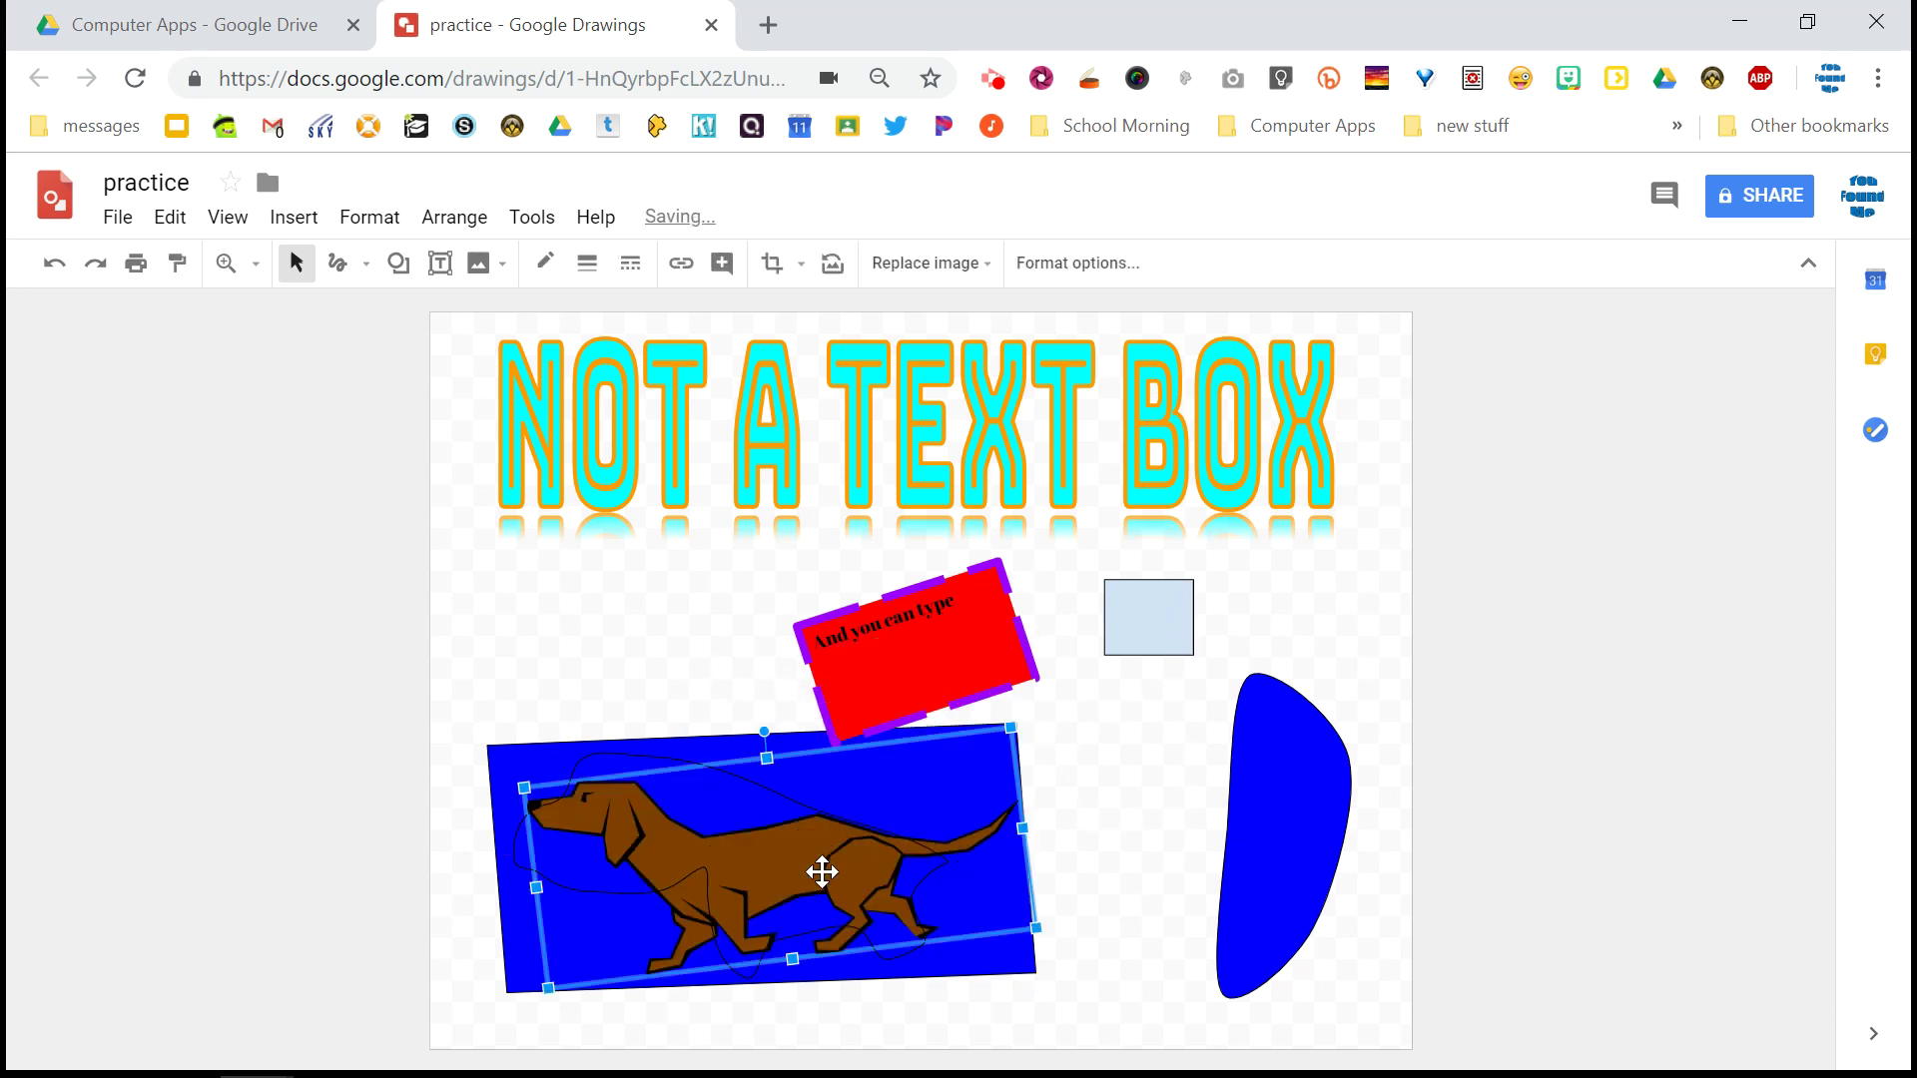
left_click(354, 780)
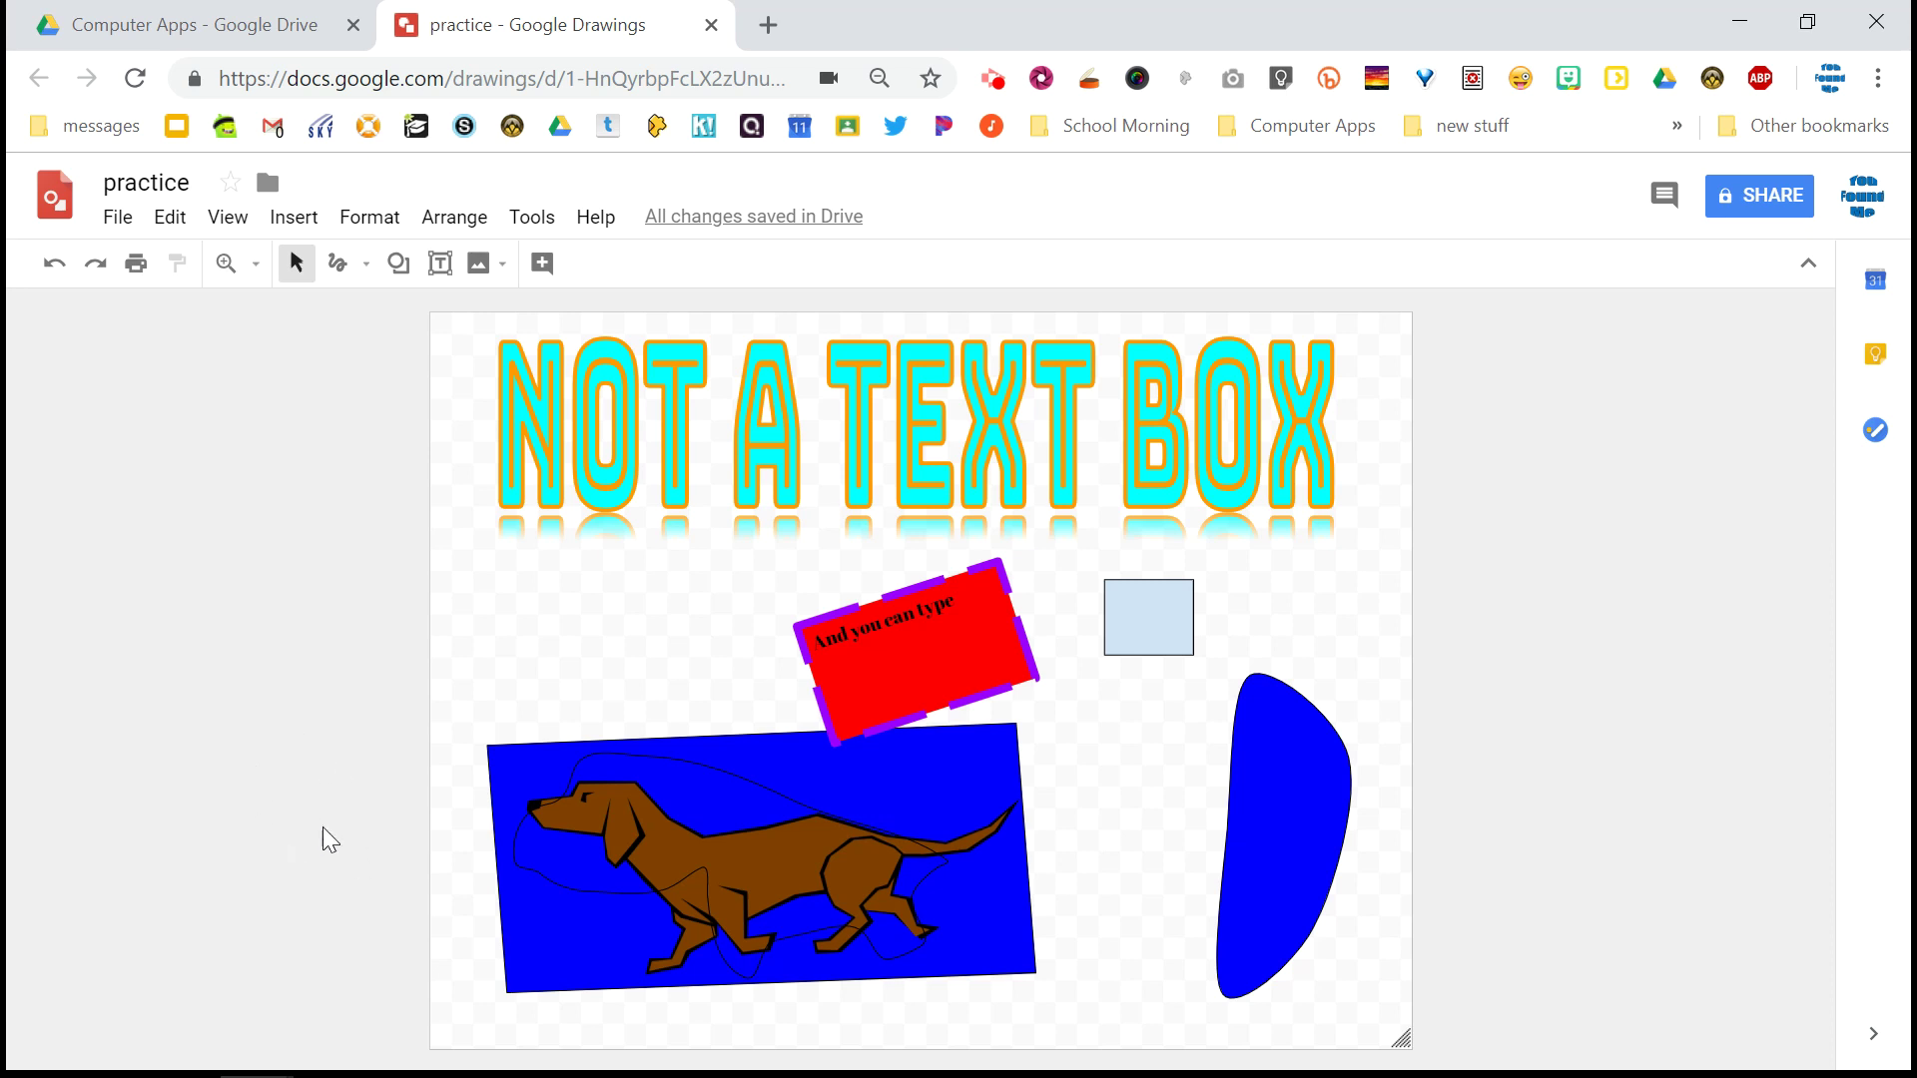
left_click_drag(300, 791, 904, 911)
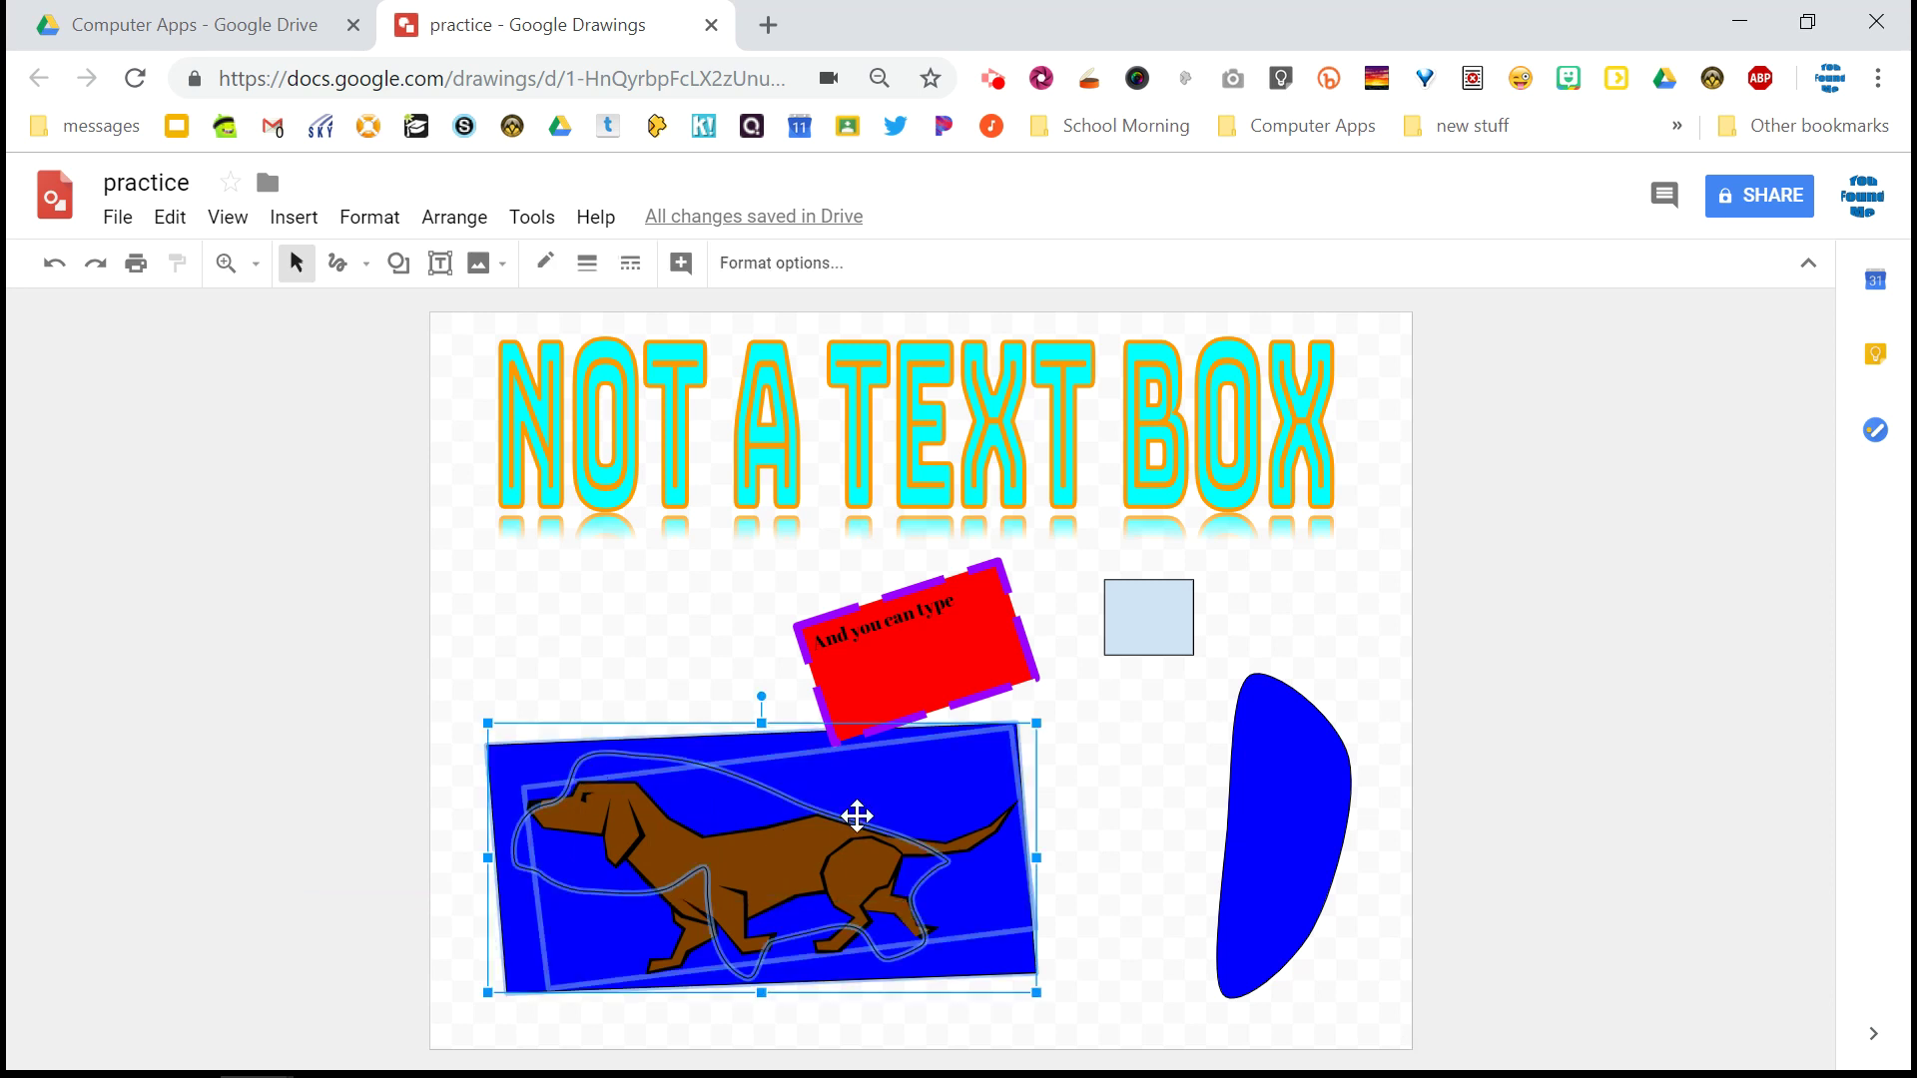
left_click(470, 222)
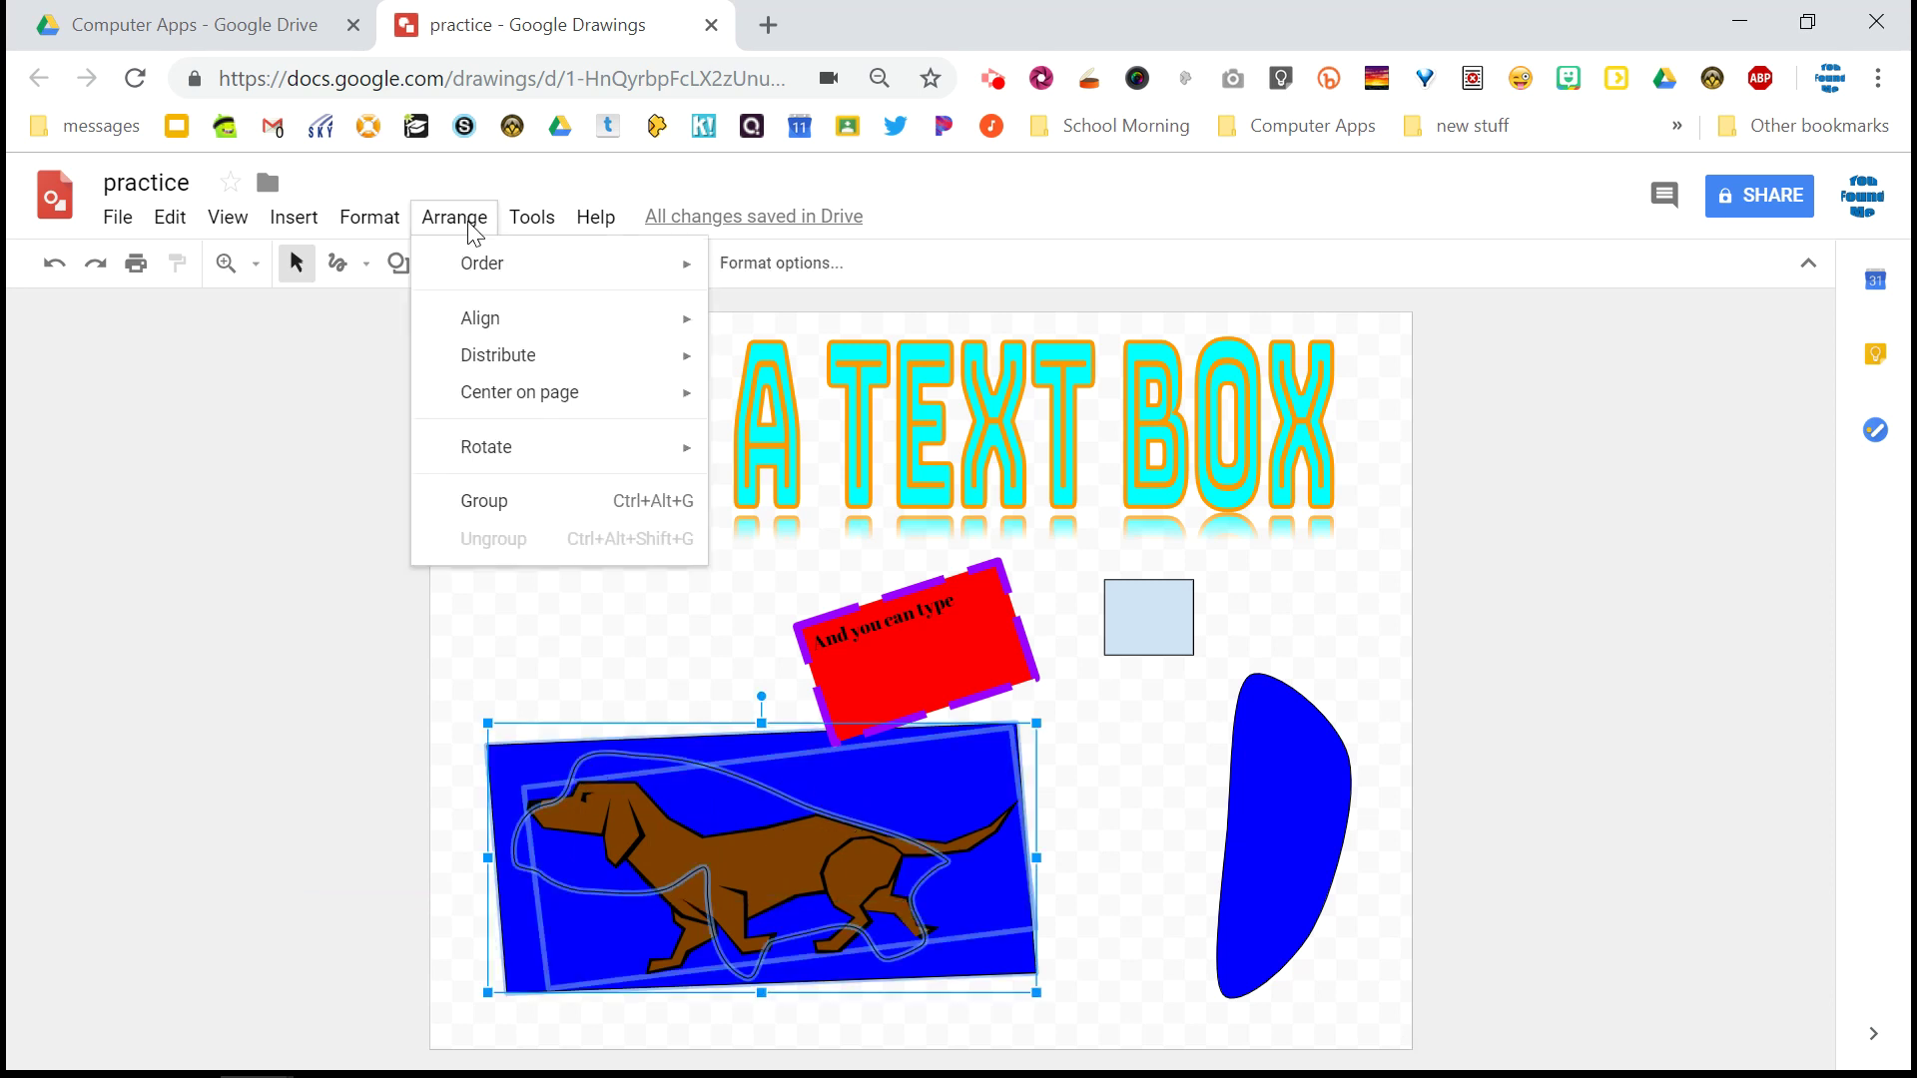
left_click(559, 503)
Shrink the dog group from its top-left corner and move it up and right
left_click(339, 758)
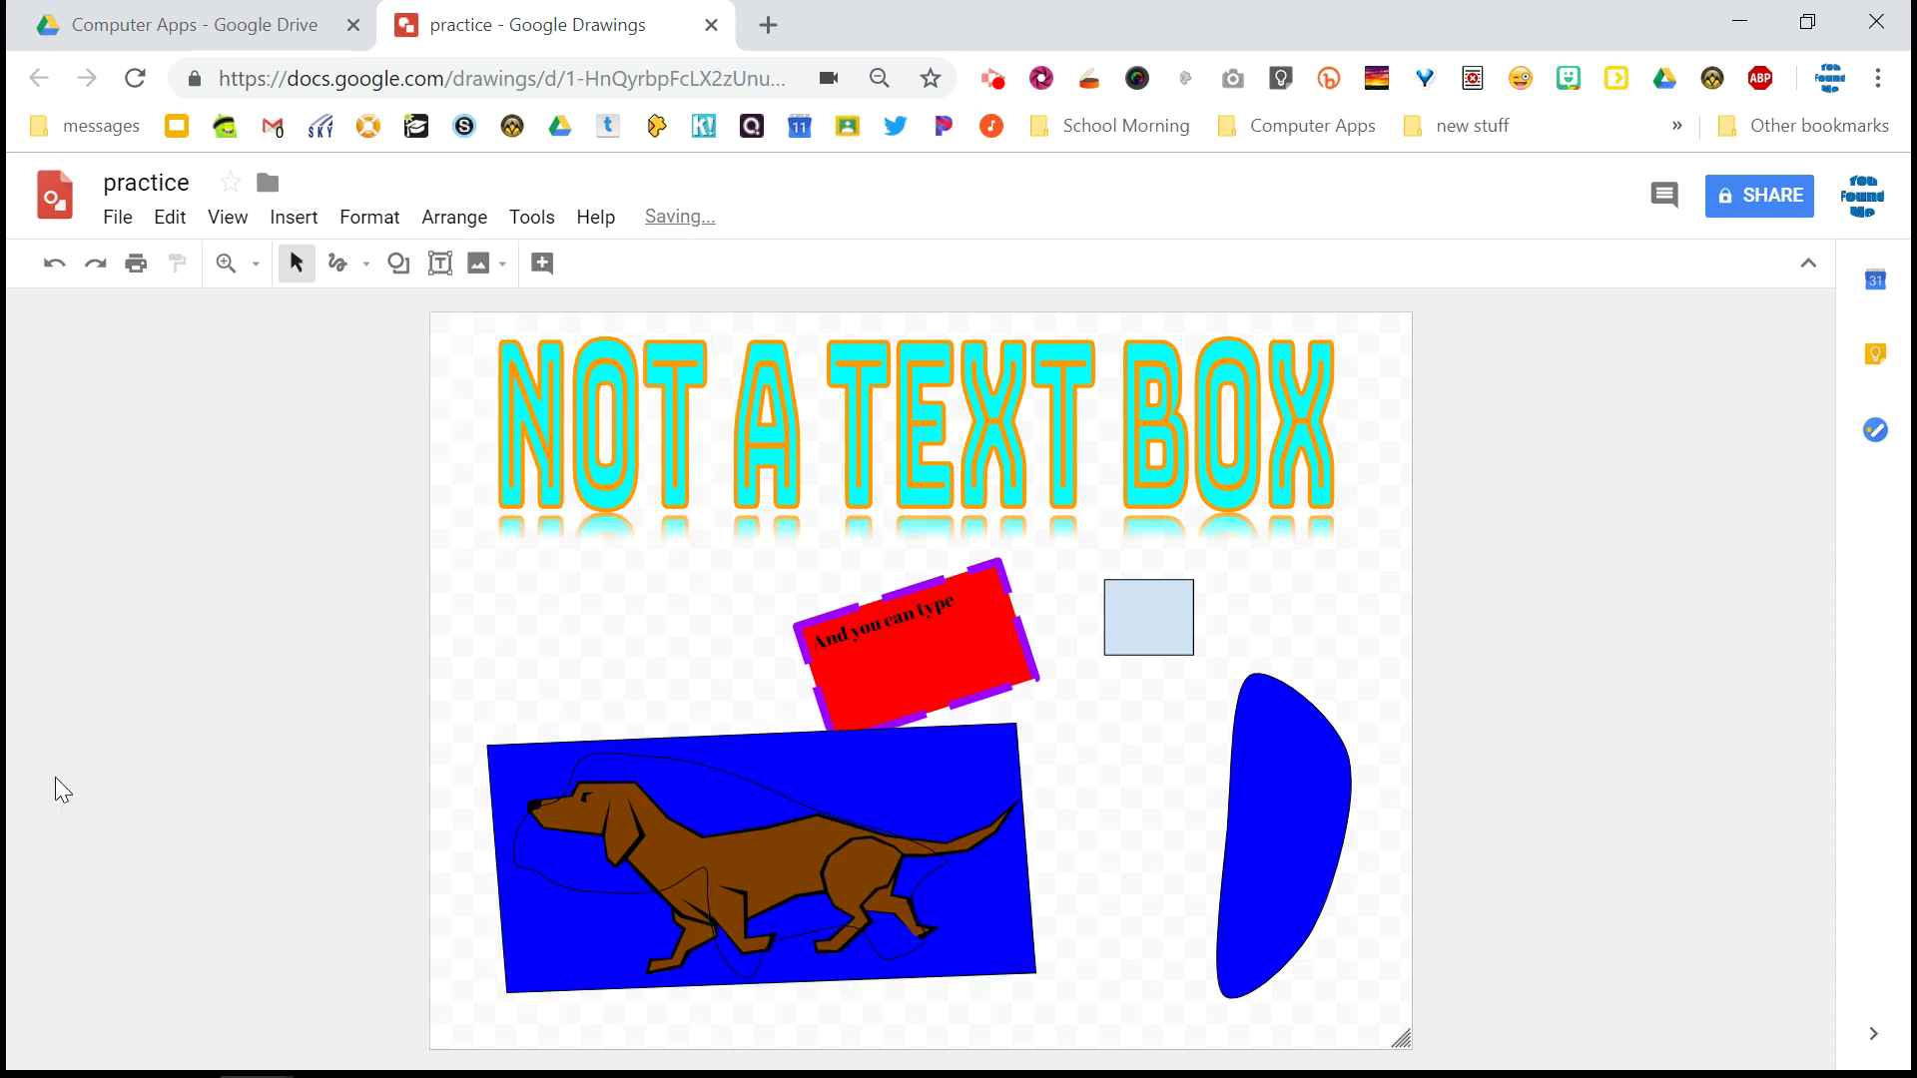
left_click_drag(603, 856, 514, 829)
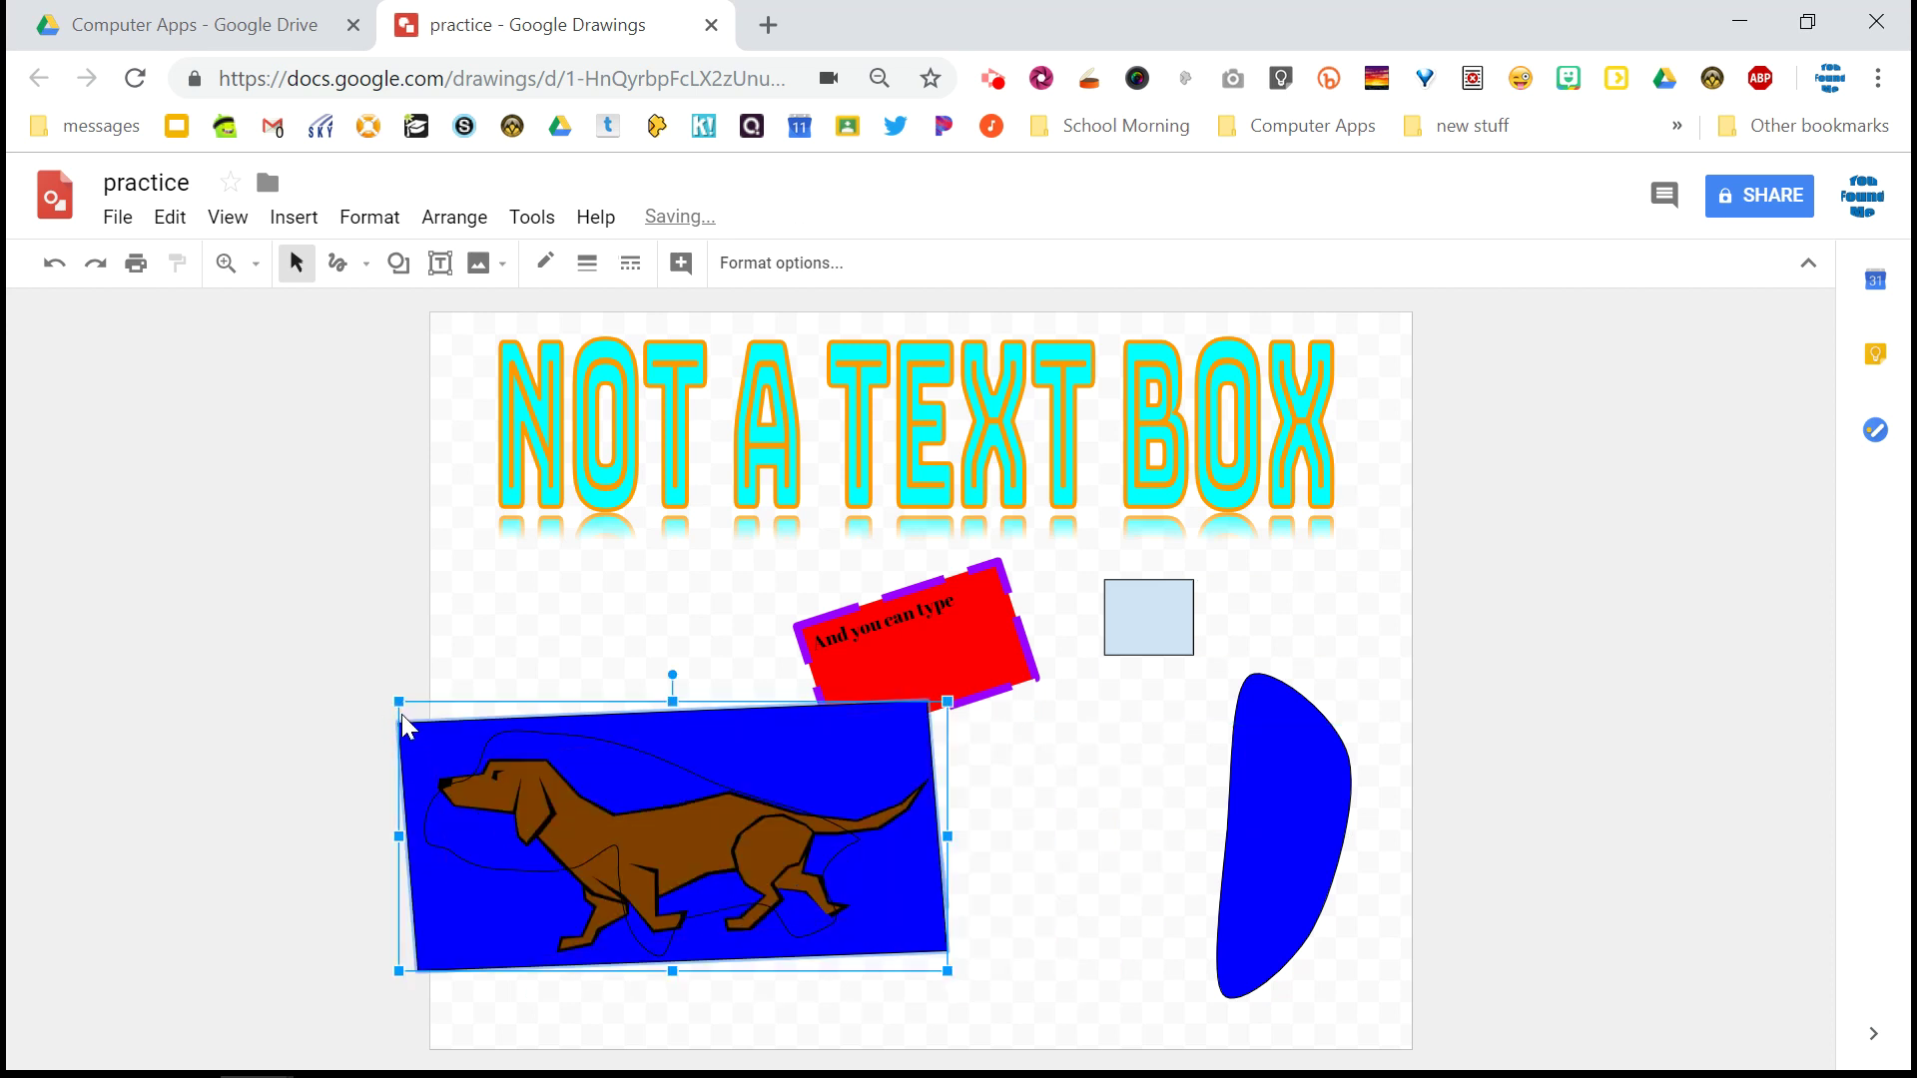
left_click_drag(398, 703, 527, 746)
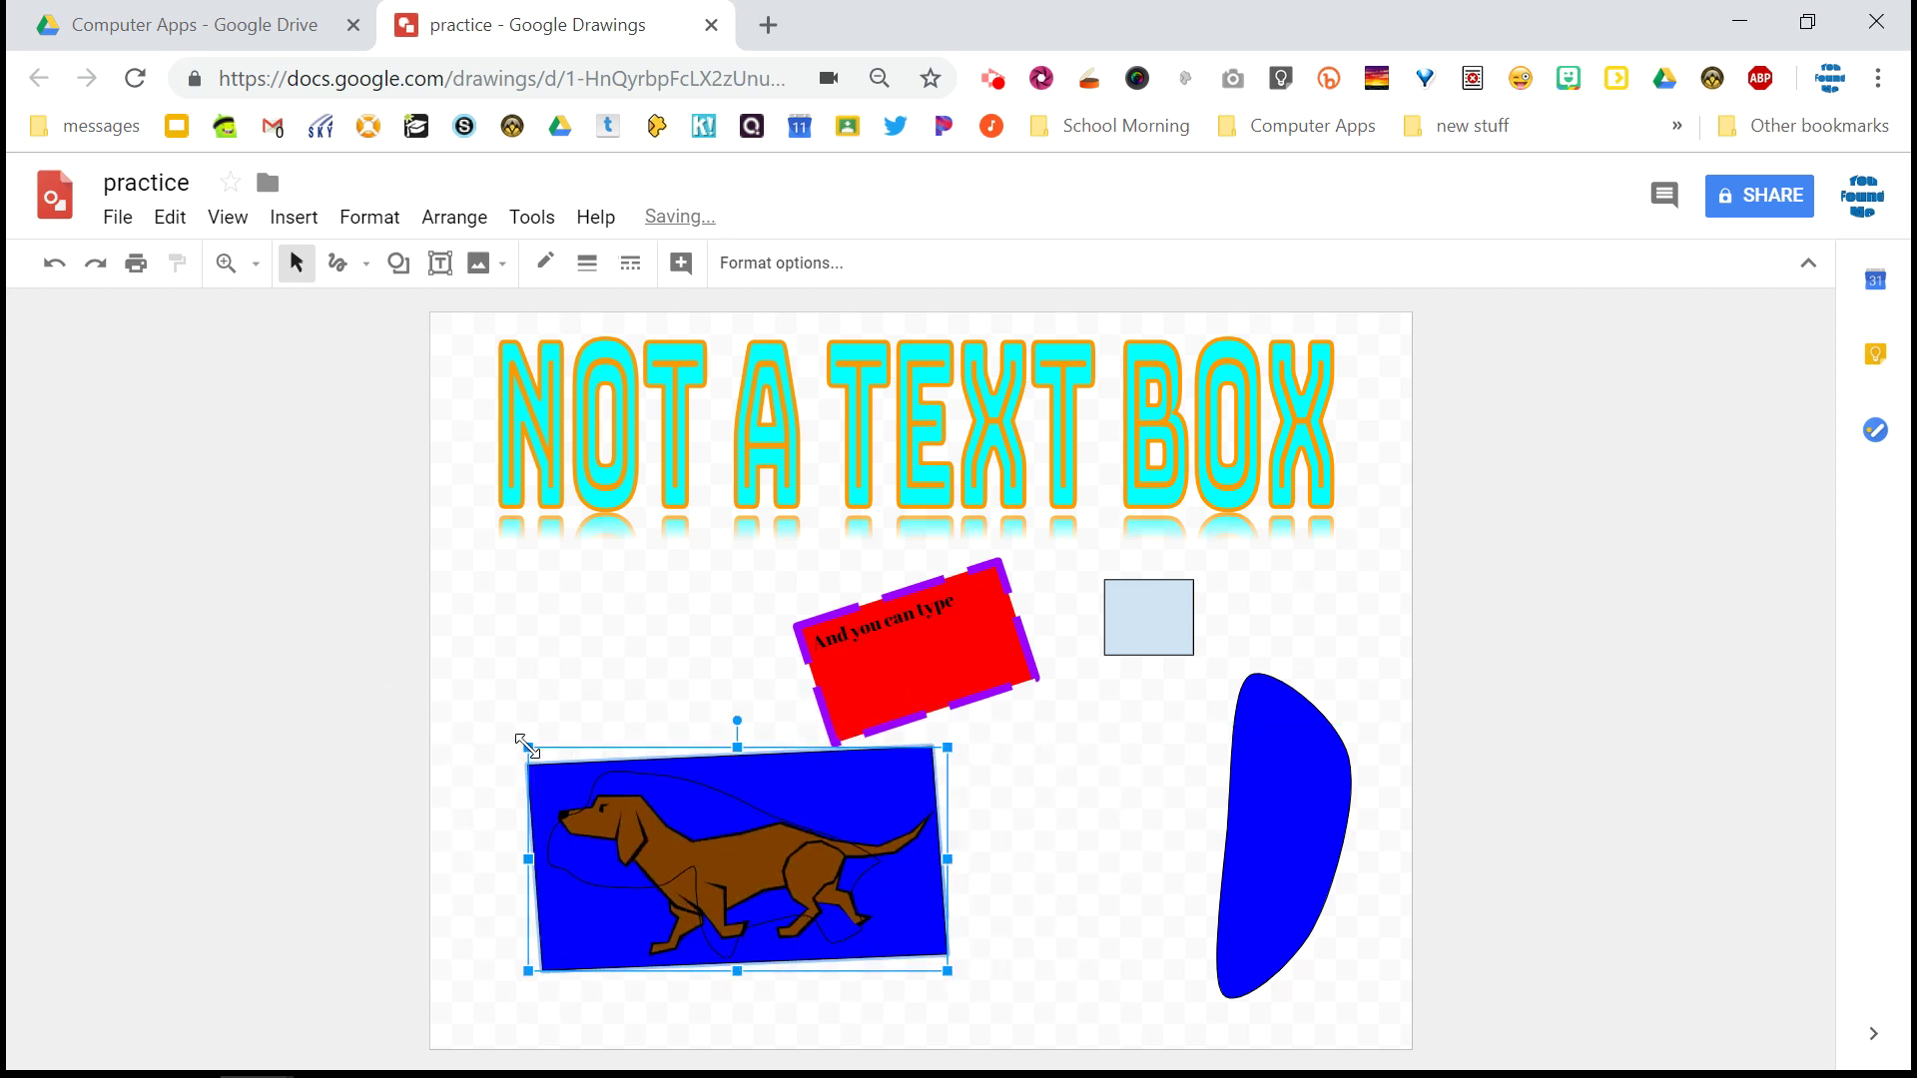
left_click_drag(805, 800, 963, 705)
Move the red 'And you can type' box below the dog group and rotate it to 0°
left_click(962, 605)
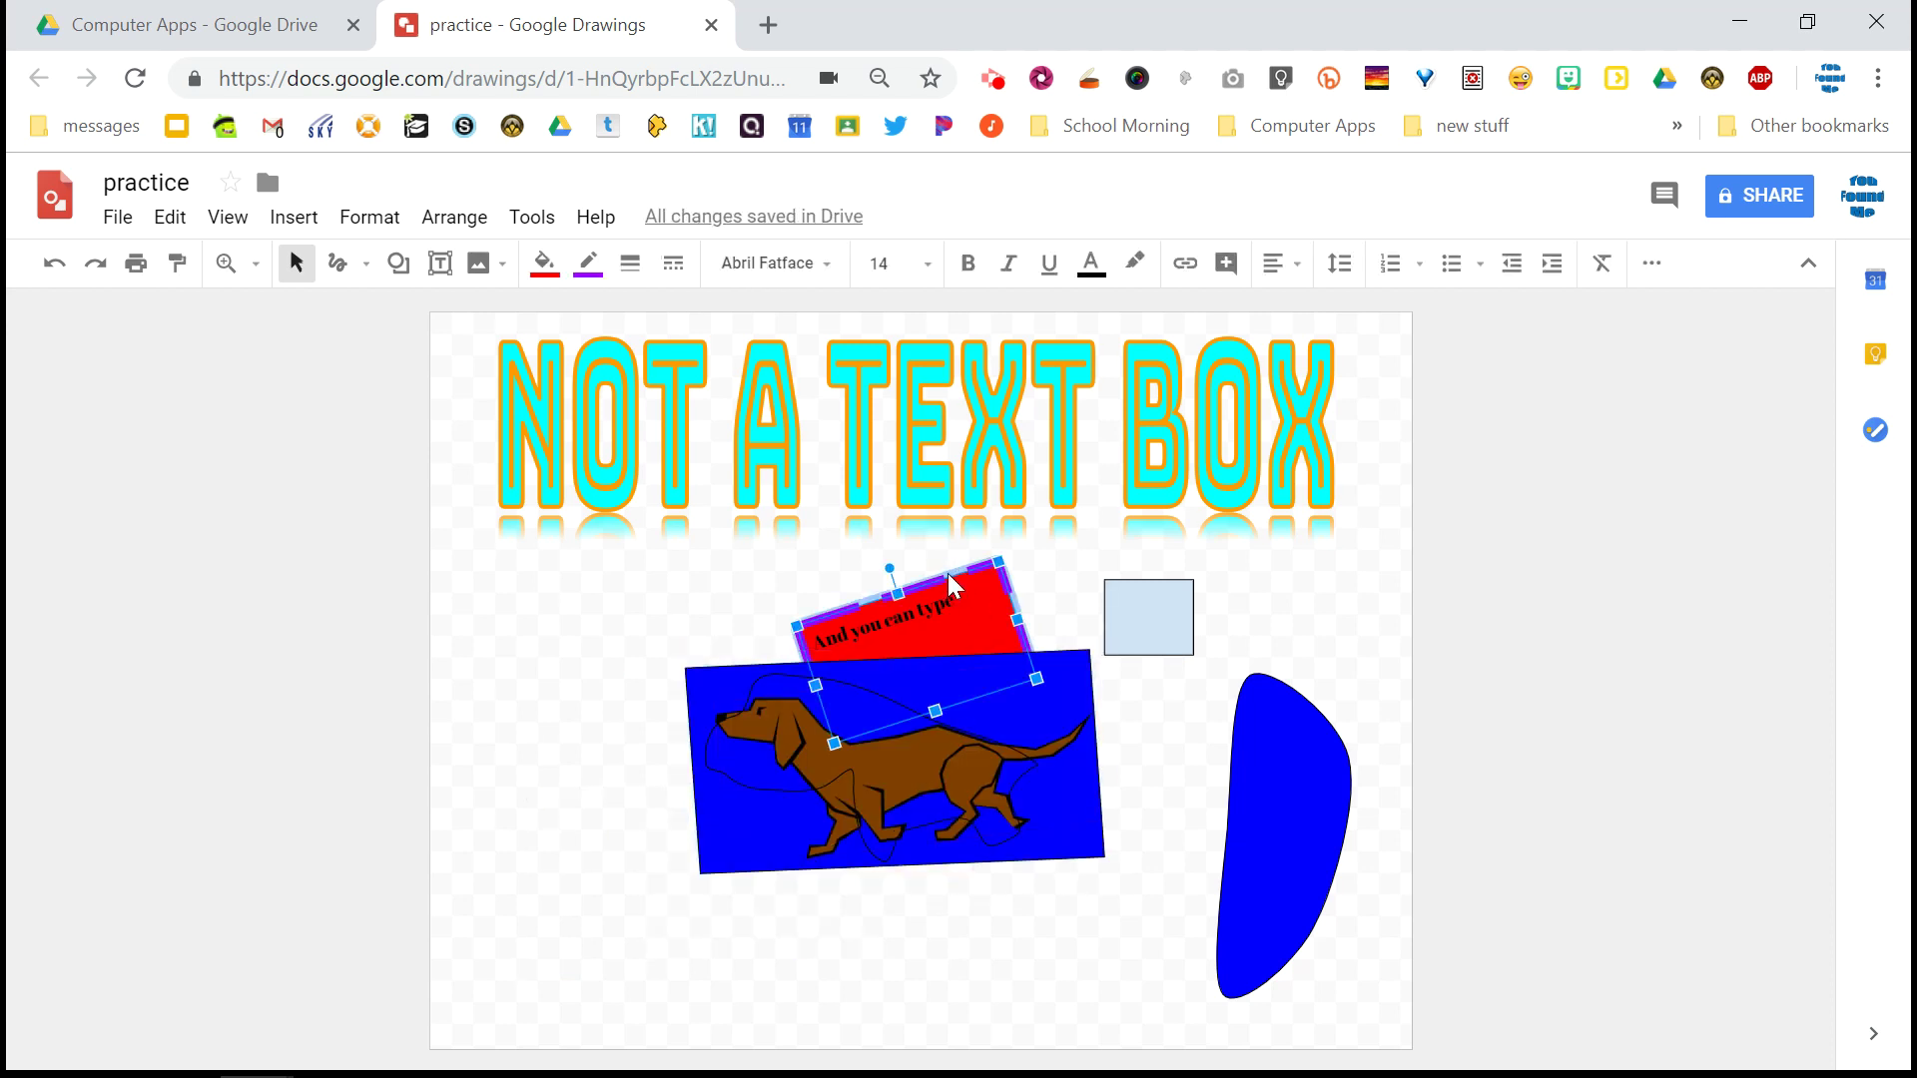
left_click_drag(952, 580, 896, 884)
left_click_drag(912, 783, 912, 727)
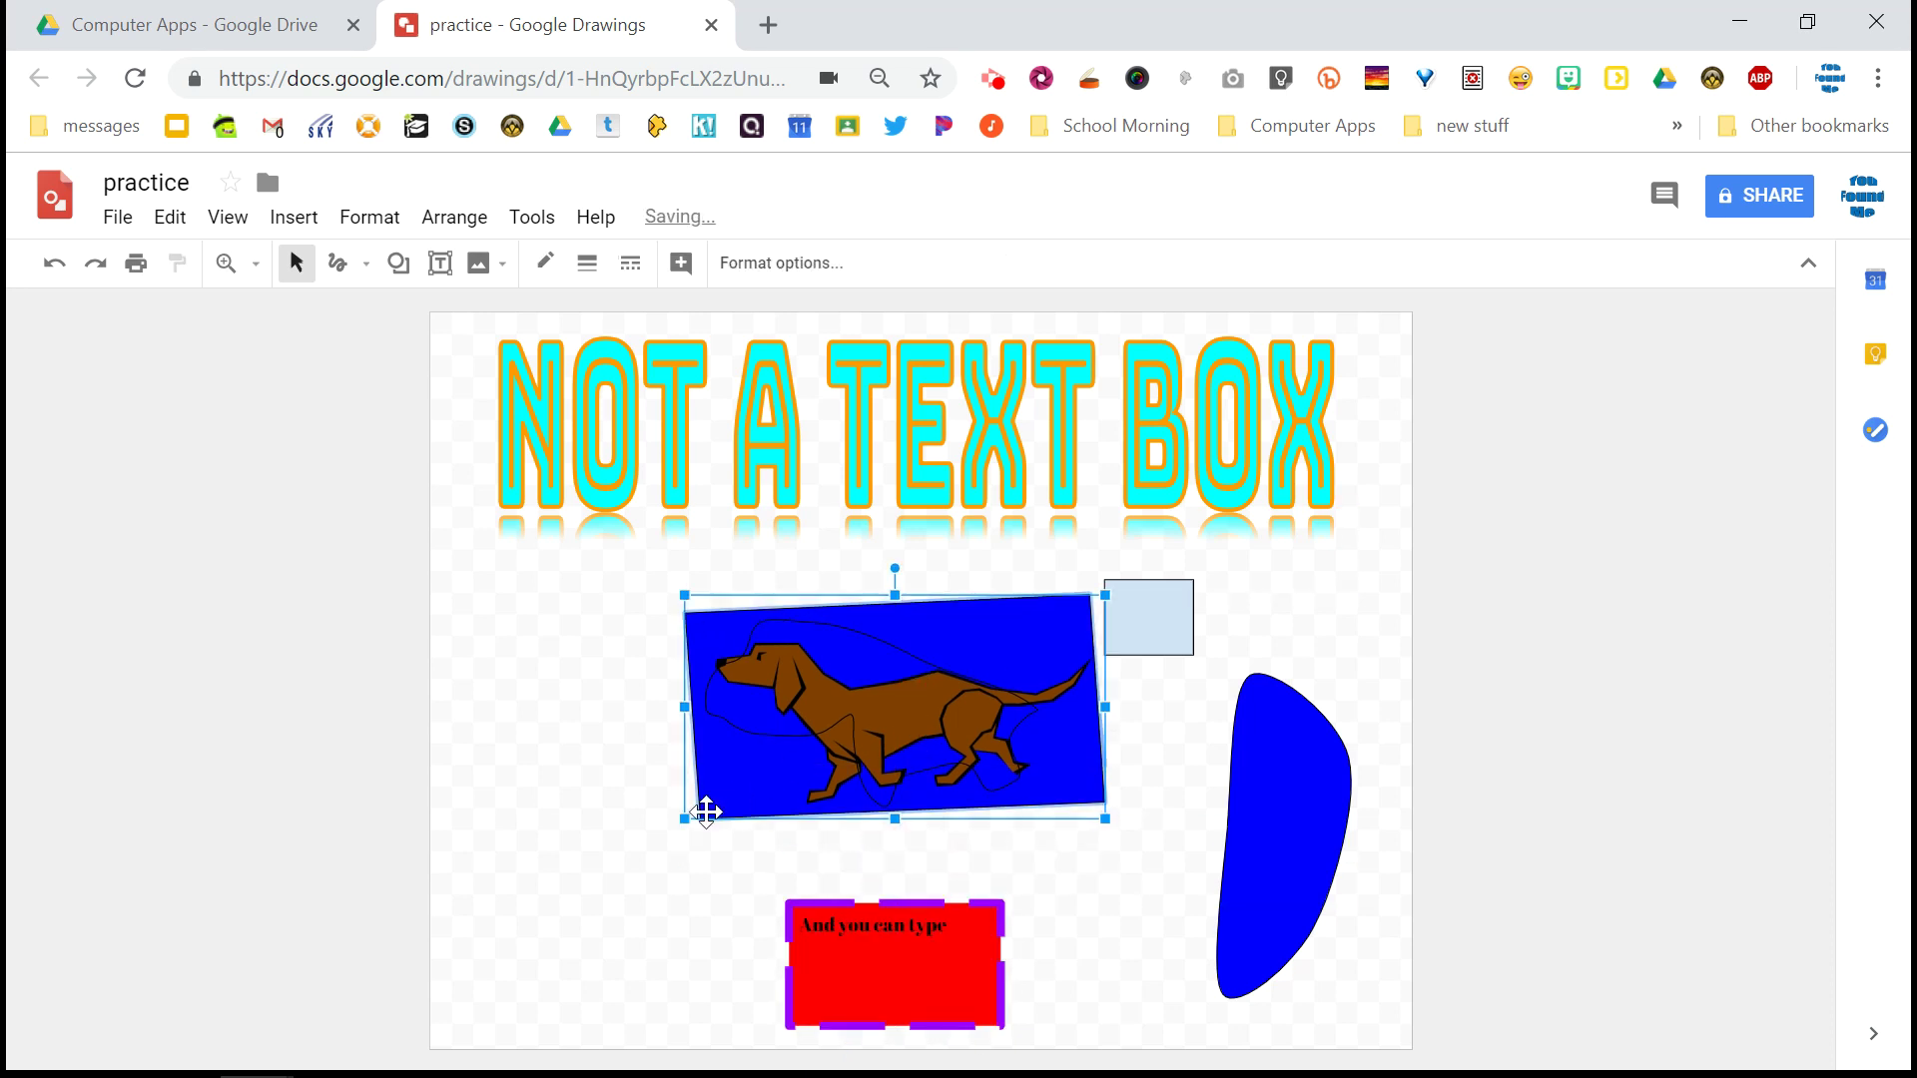
Enlarge the dog group toward both bottom corners and raise it on the page
left_click_drag(685, 819, 615, 868)
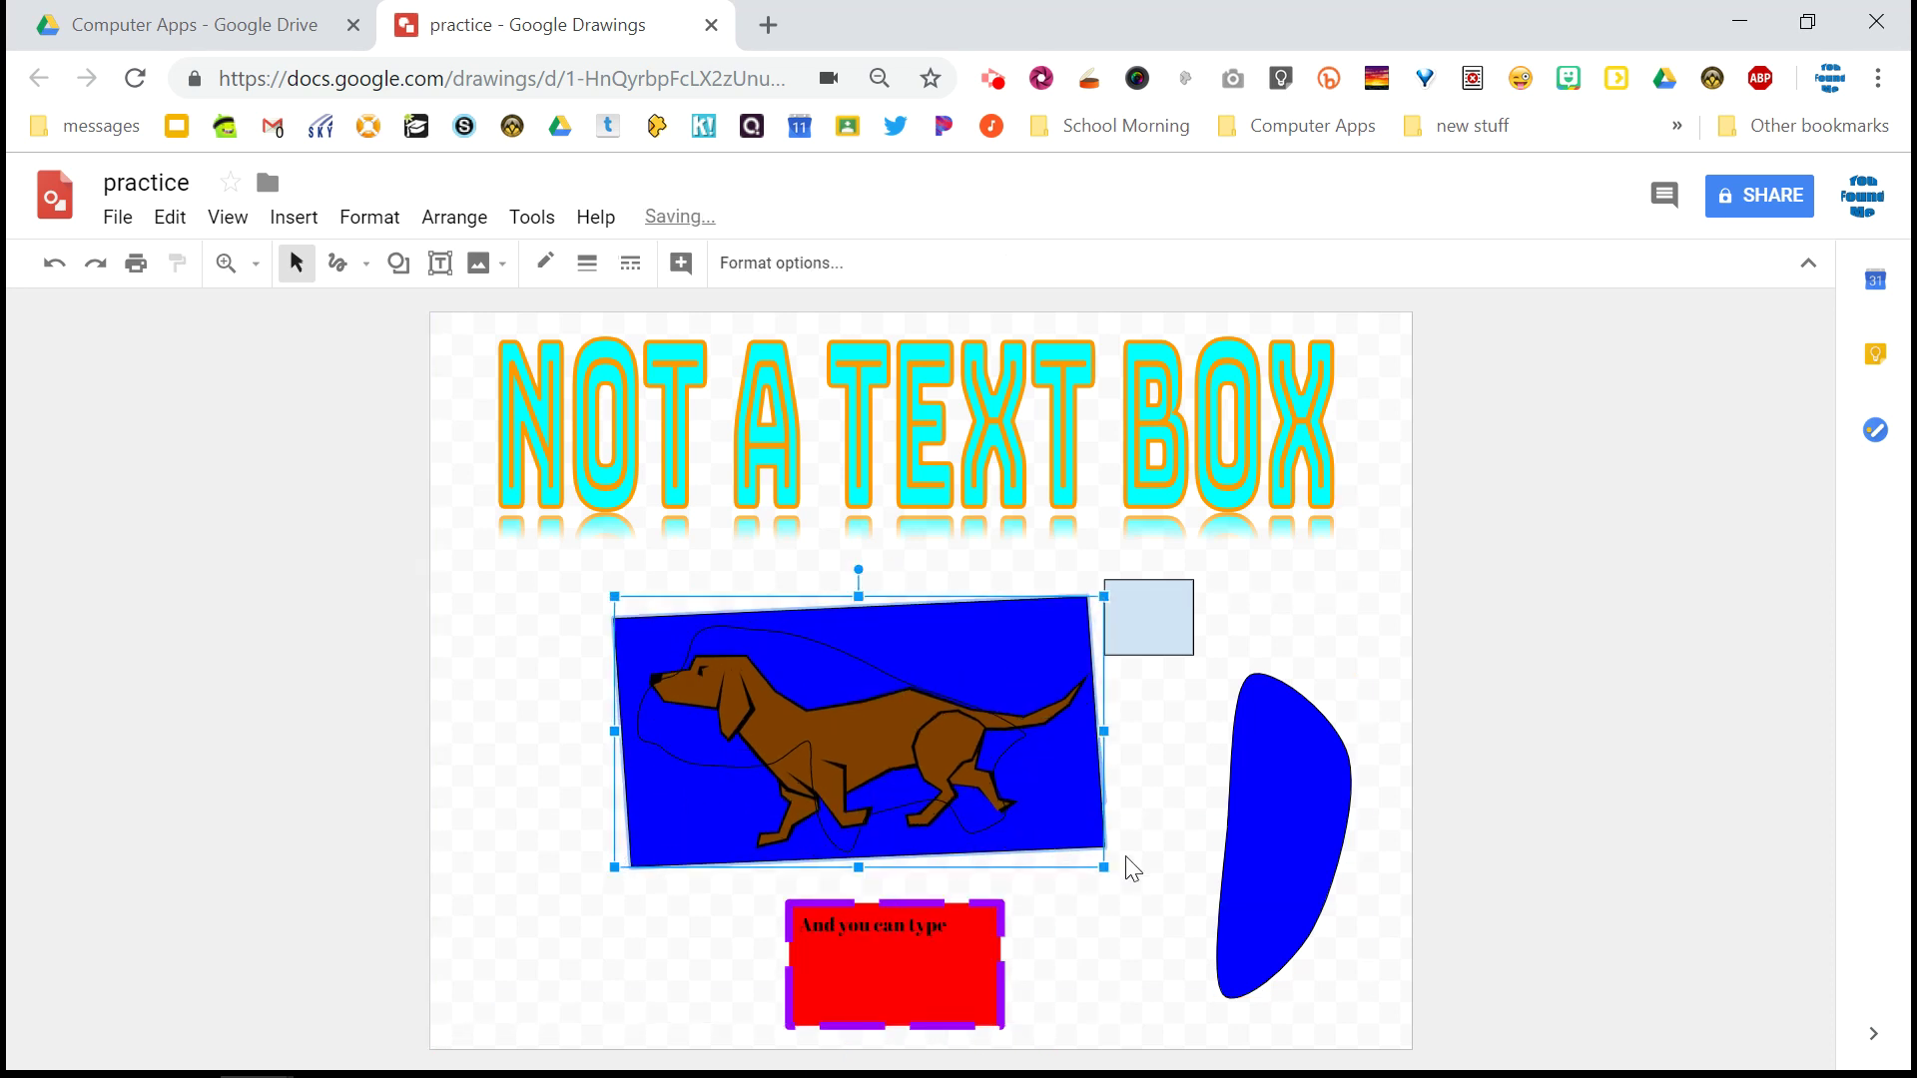
left_click_drag(1105, 869, 1166, 894)
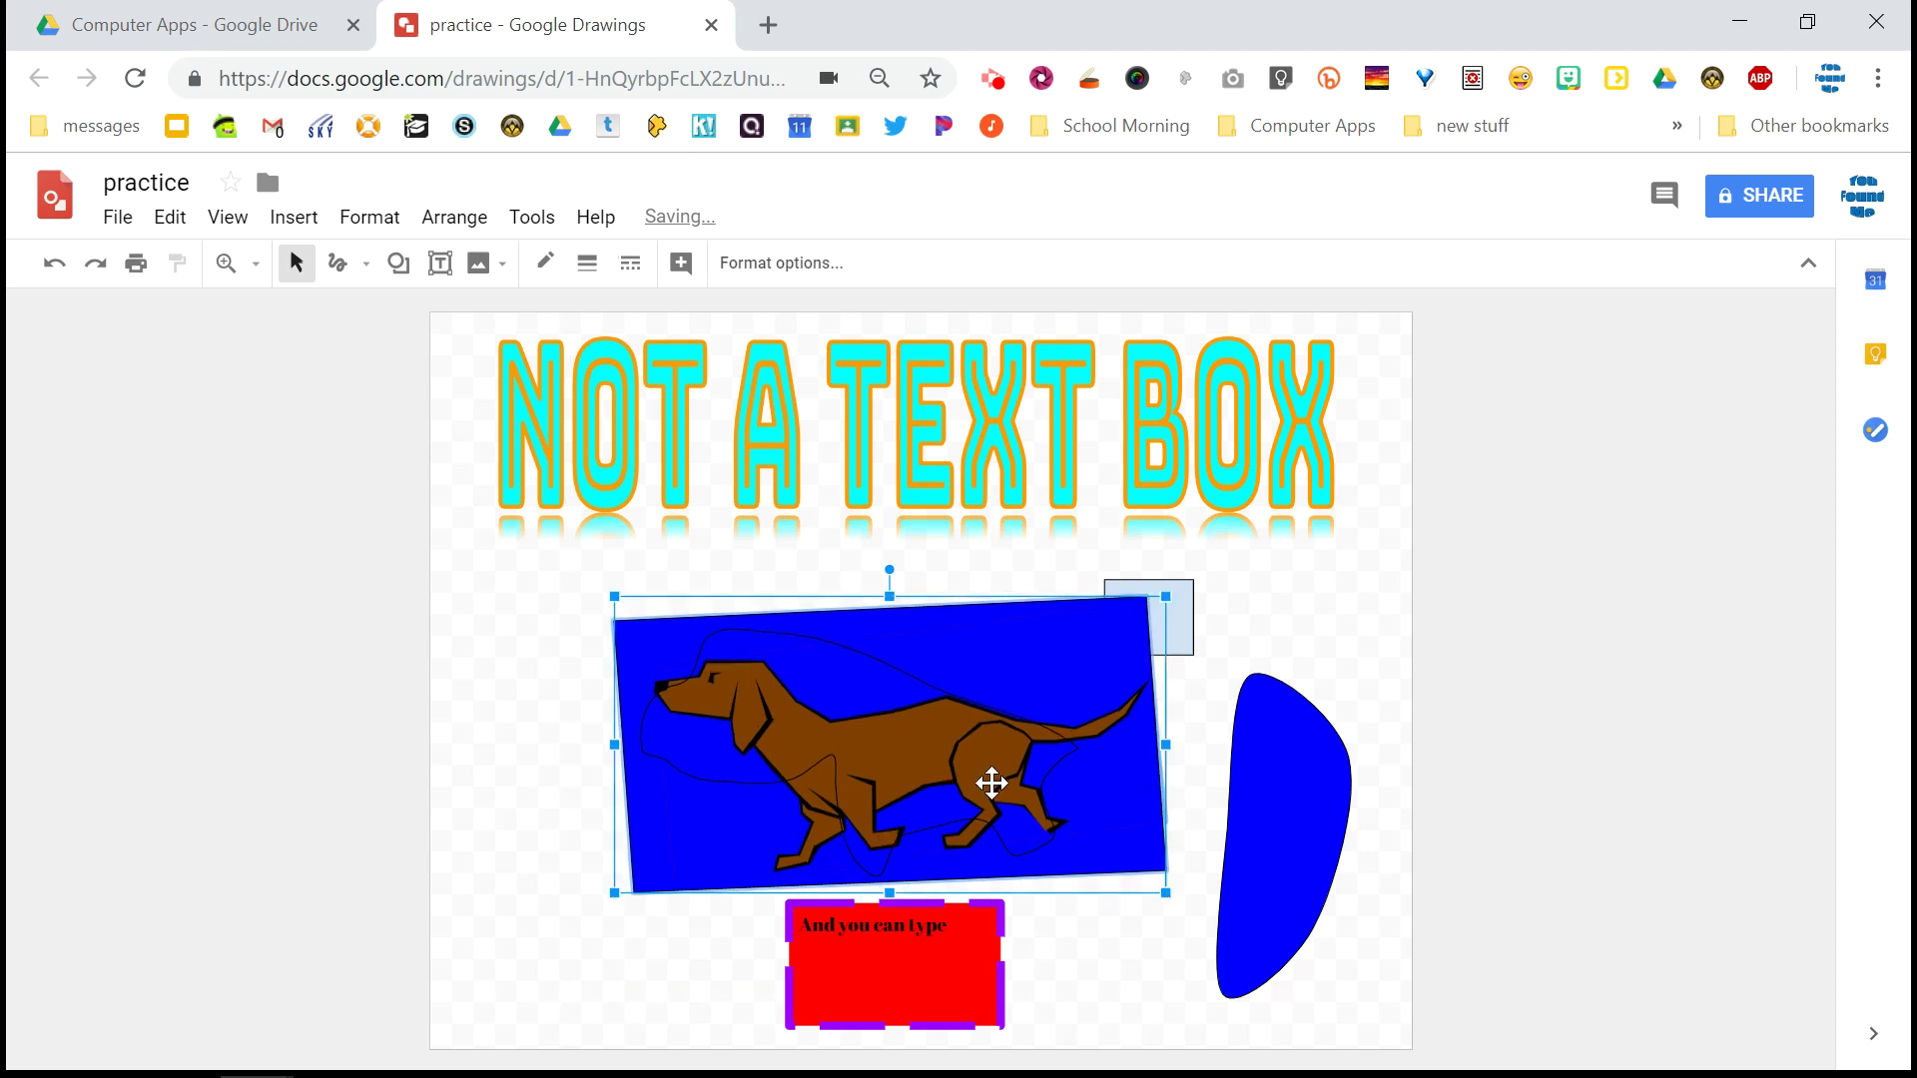
left_click_drag(992, 779, 1016, 747)
Move the light-blue square out to the right, clear of the dog group
left_click(1215, 599)
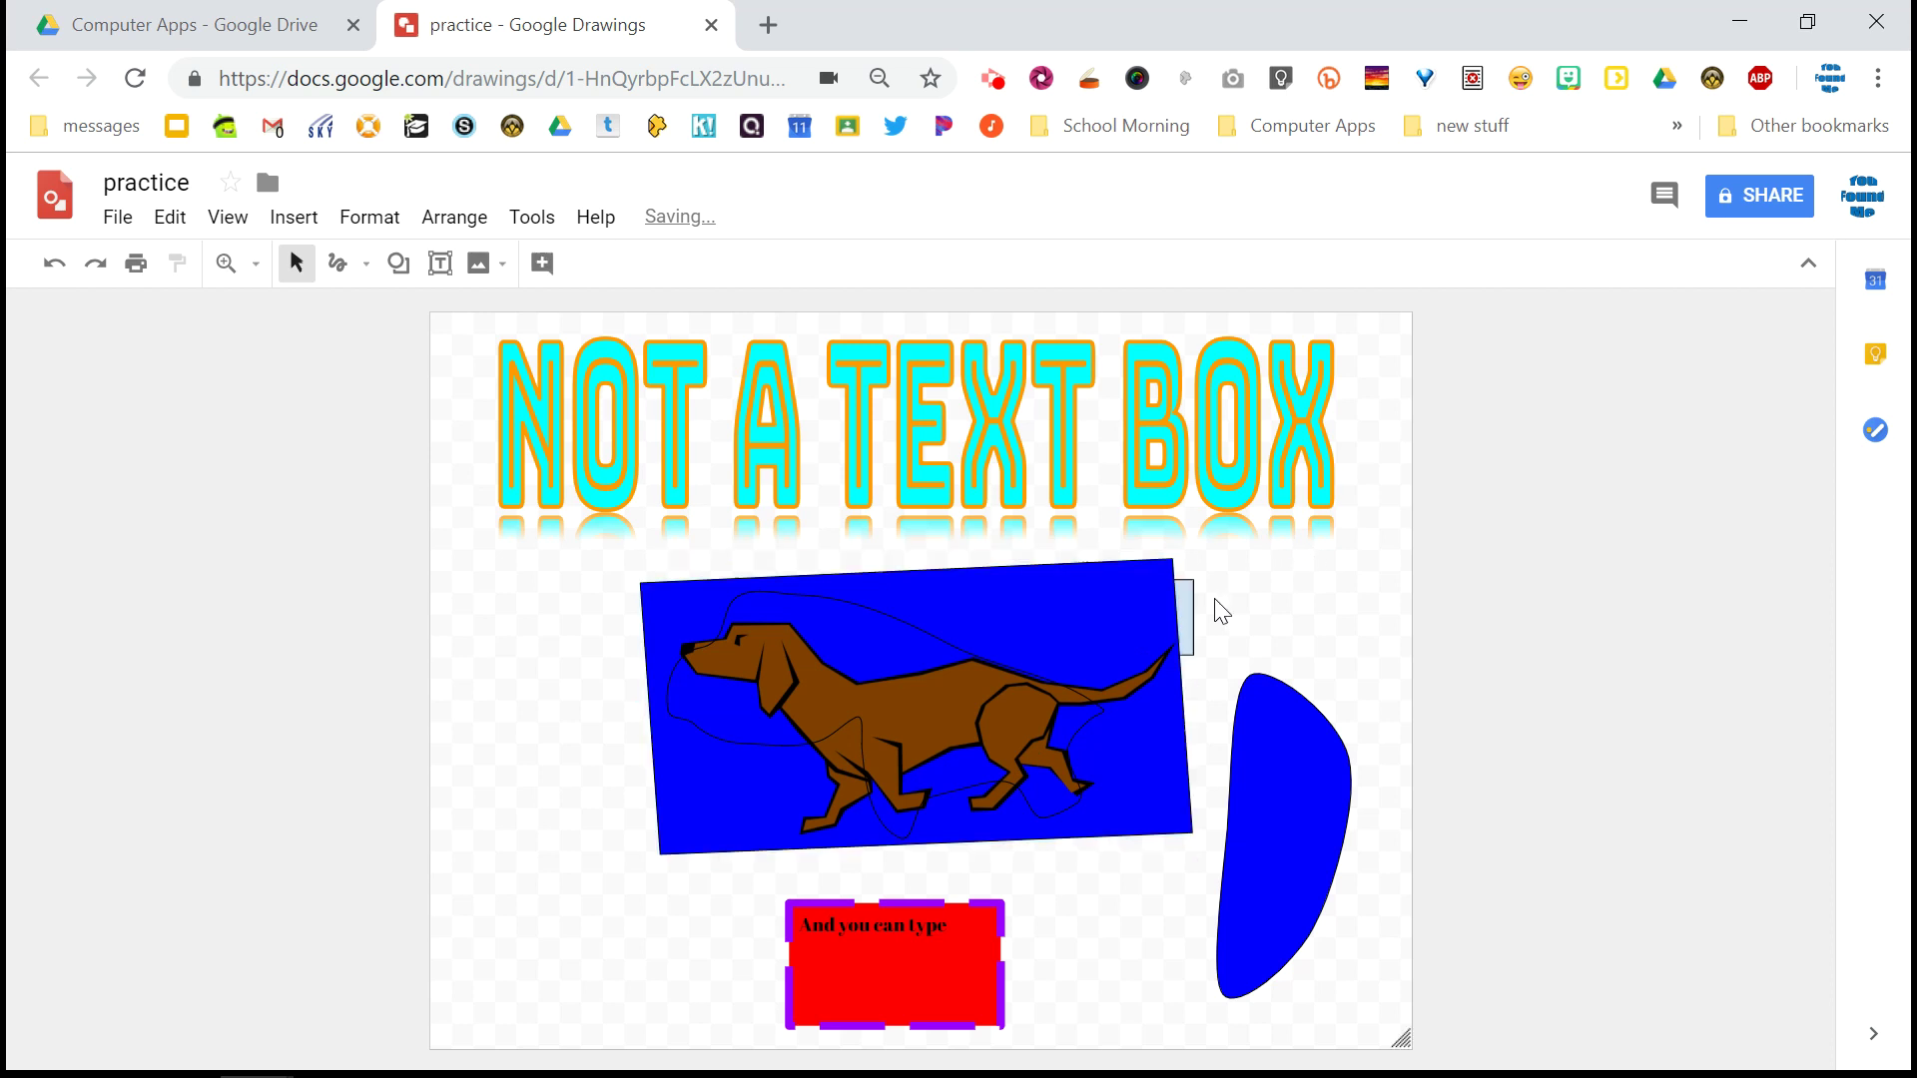
left_click(1156, 609)
left_click_drag(1184, 599, 1333, 597)
left_click(980, 659)
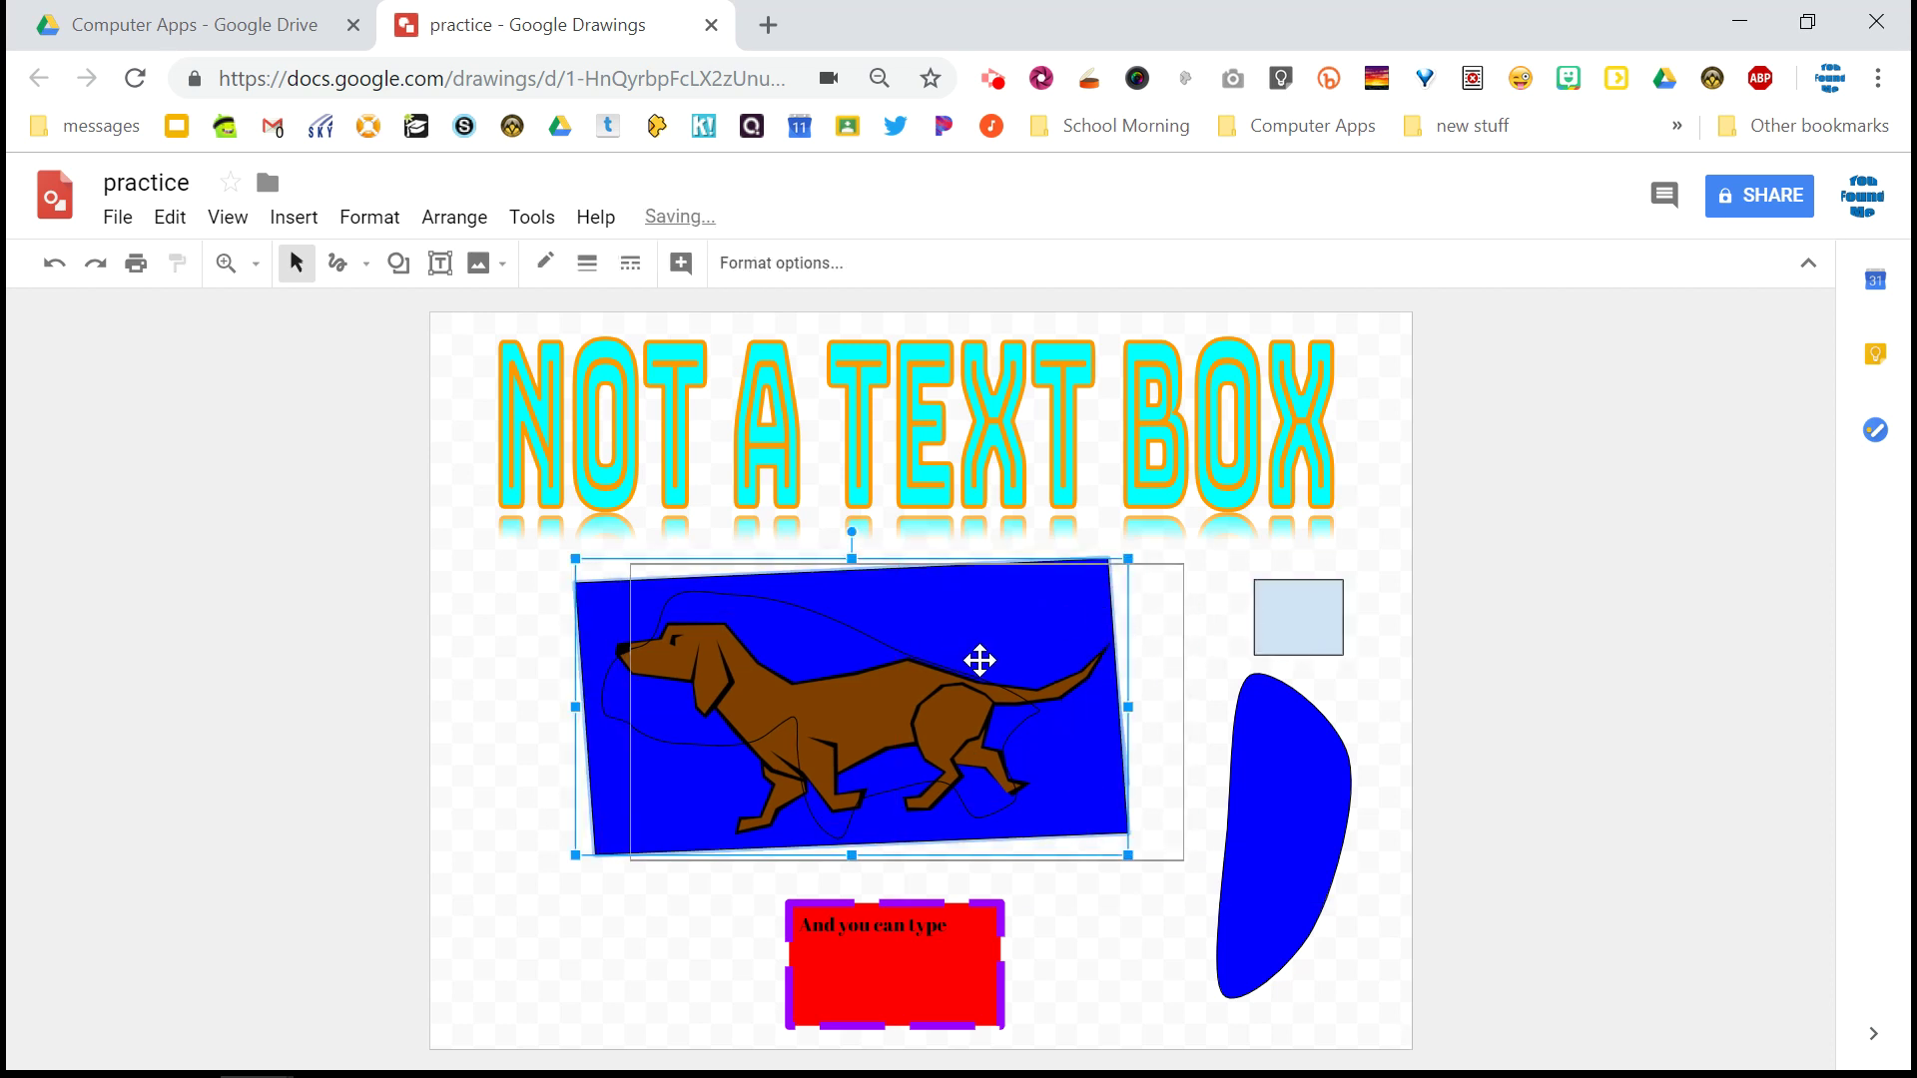
key("ctrl+z")
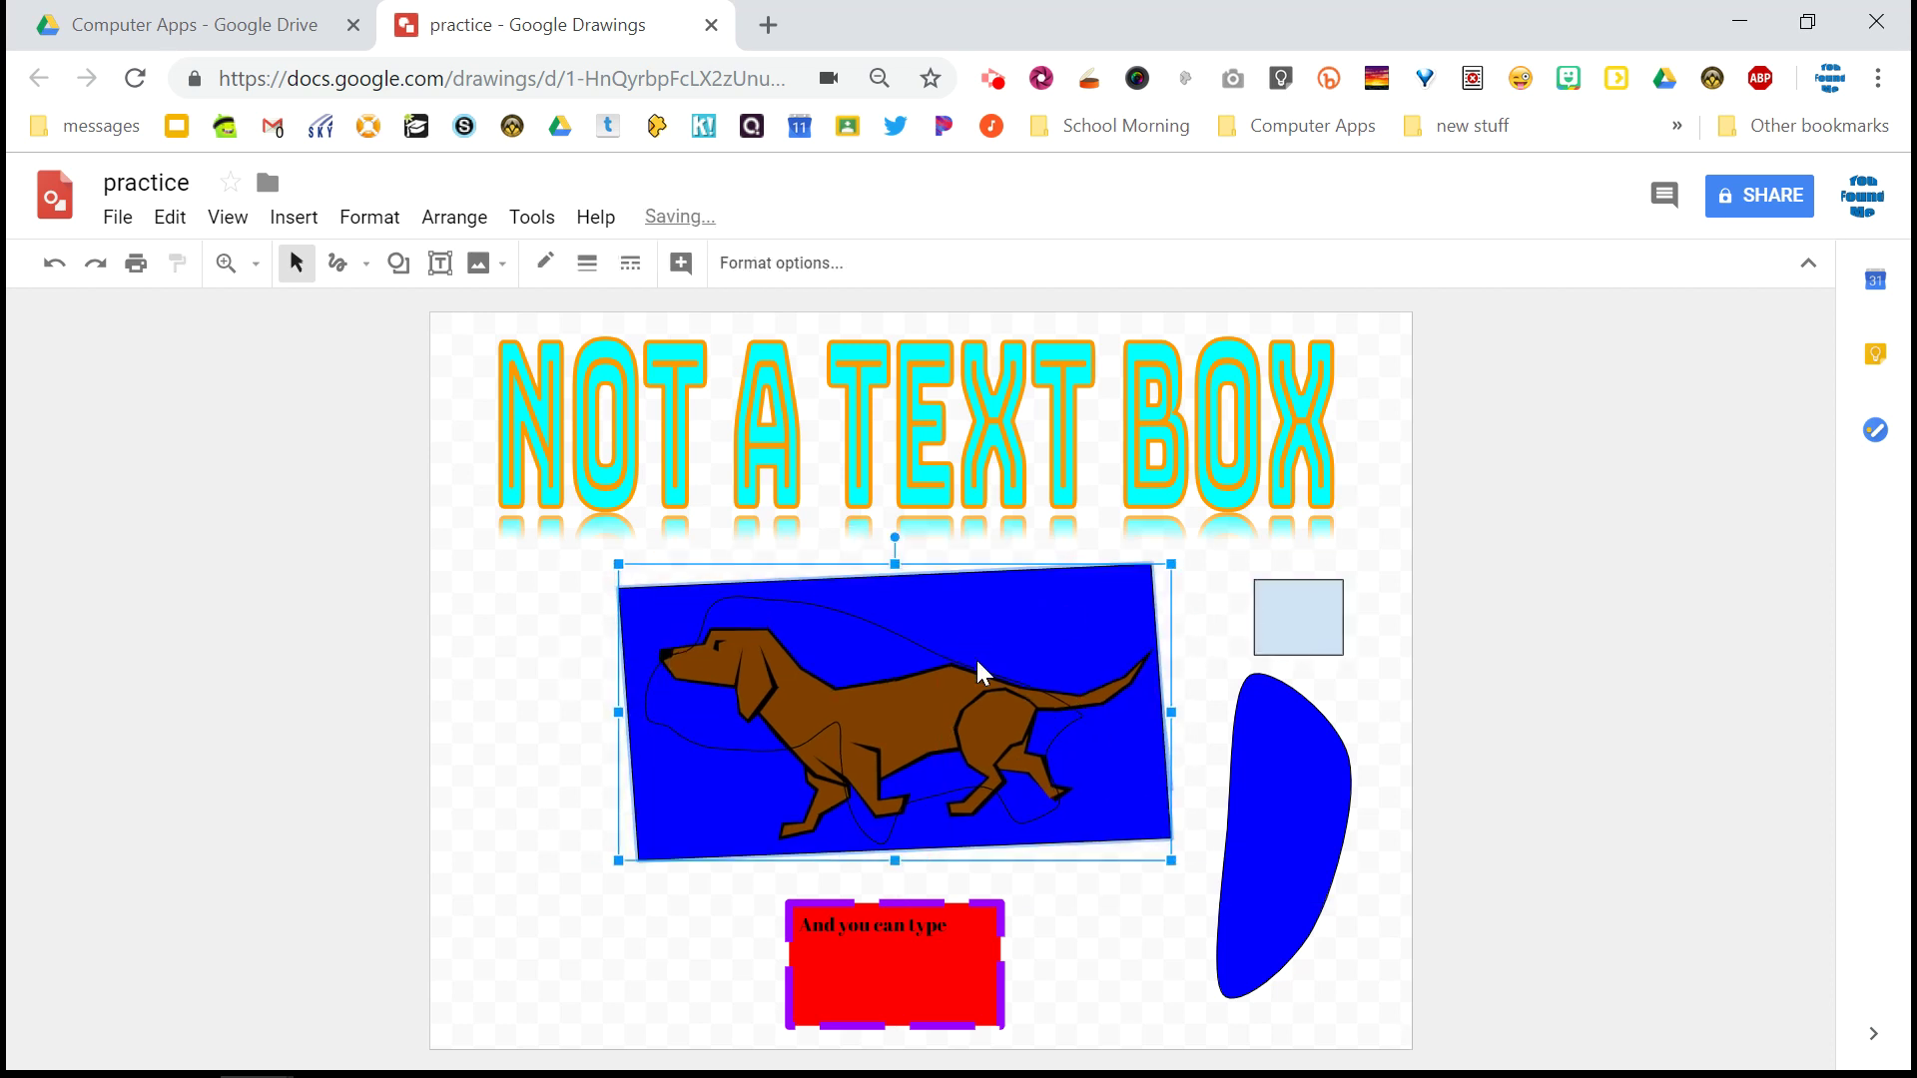
Stretch the light-blue square over the NOT A TEXT BOX title and send it to back
right_click(734, 439)
left_click(1314, 612)
left_click_drag(1315, 612, 539, 359)
left_click_drag(1386, 519, 1358, 564)
left_click(454, 217)
mouse_move(497, 279)
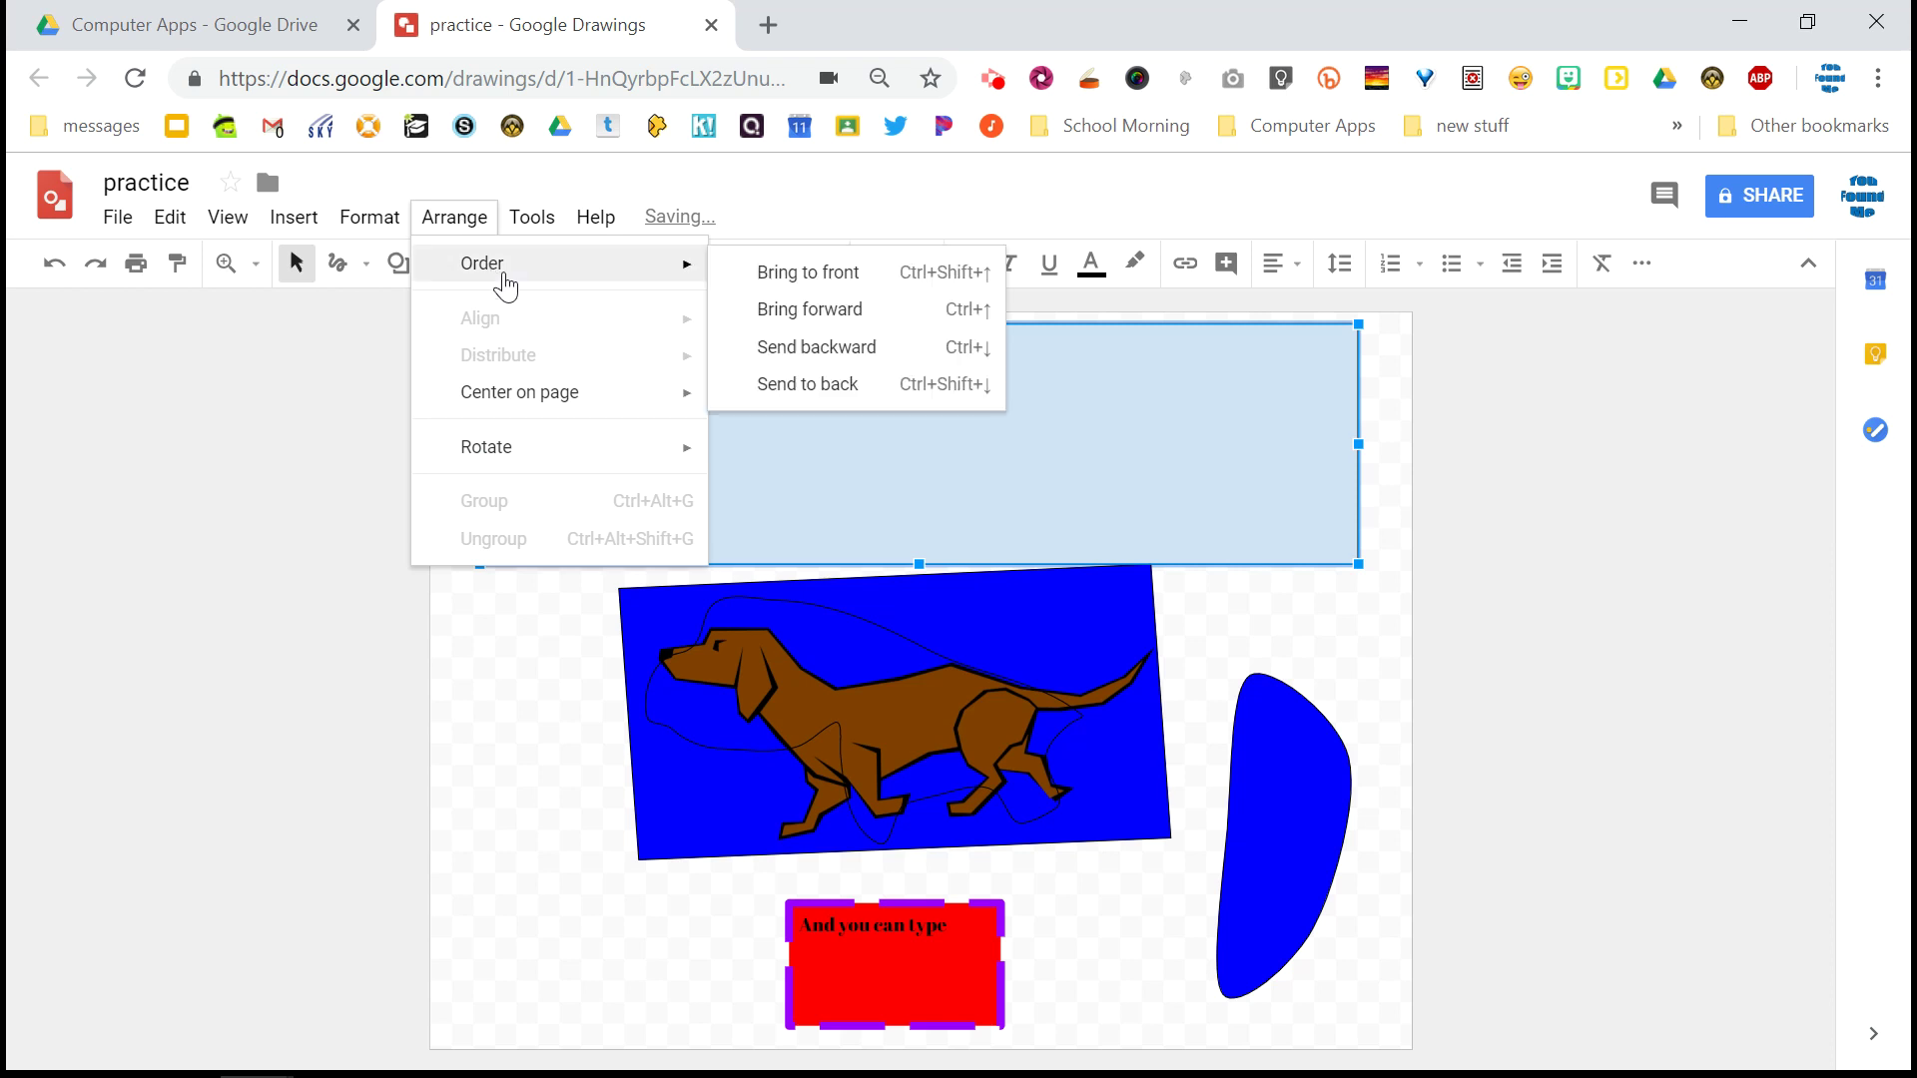
left_click(794, 383)
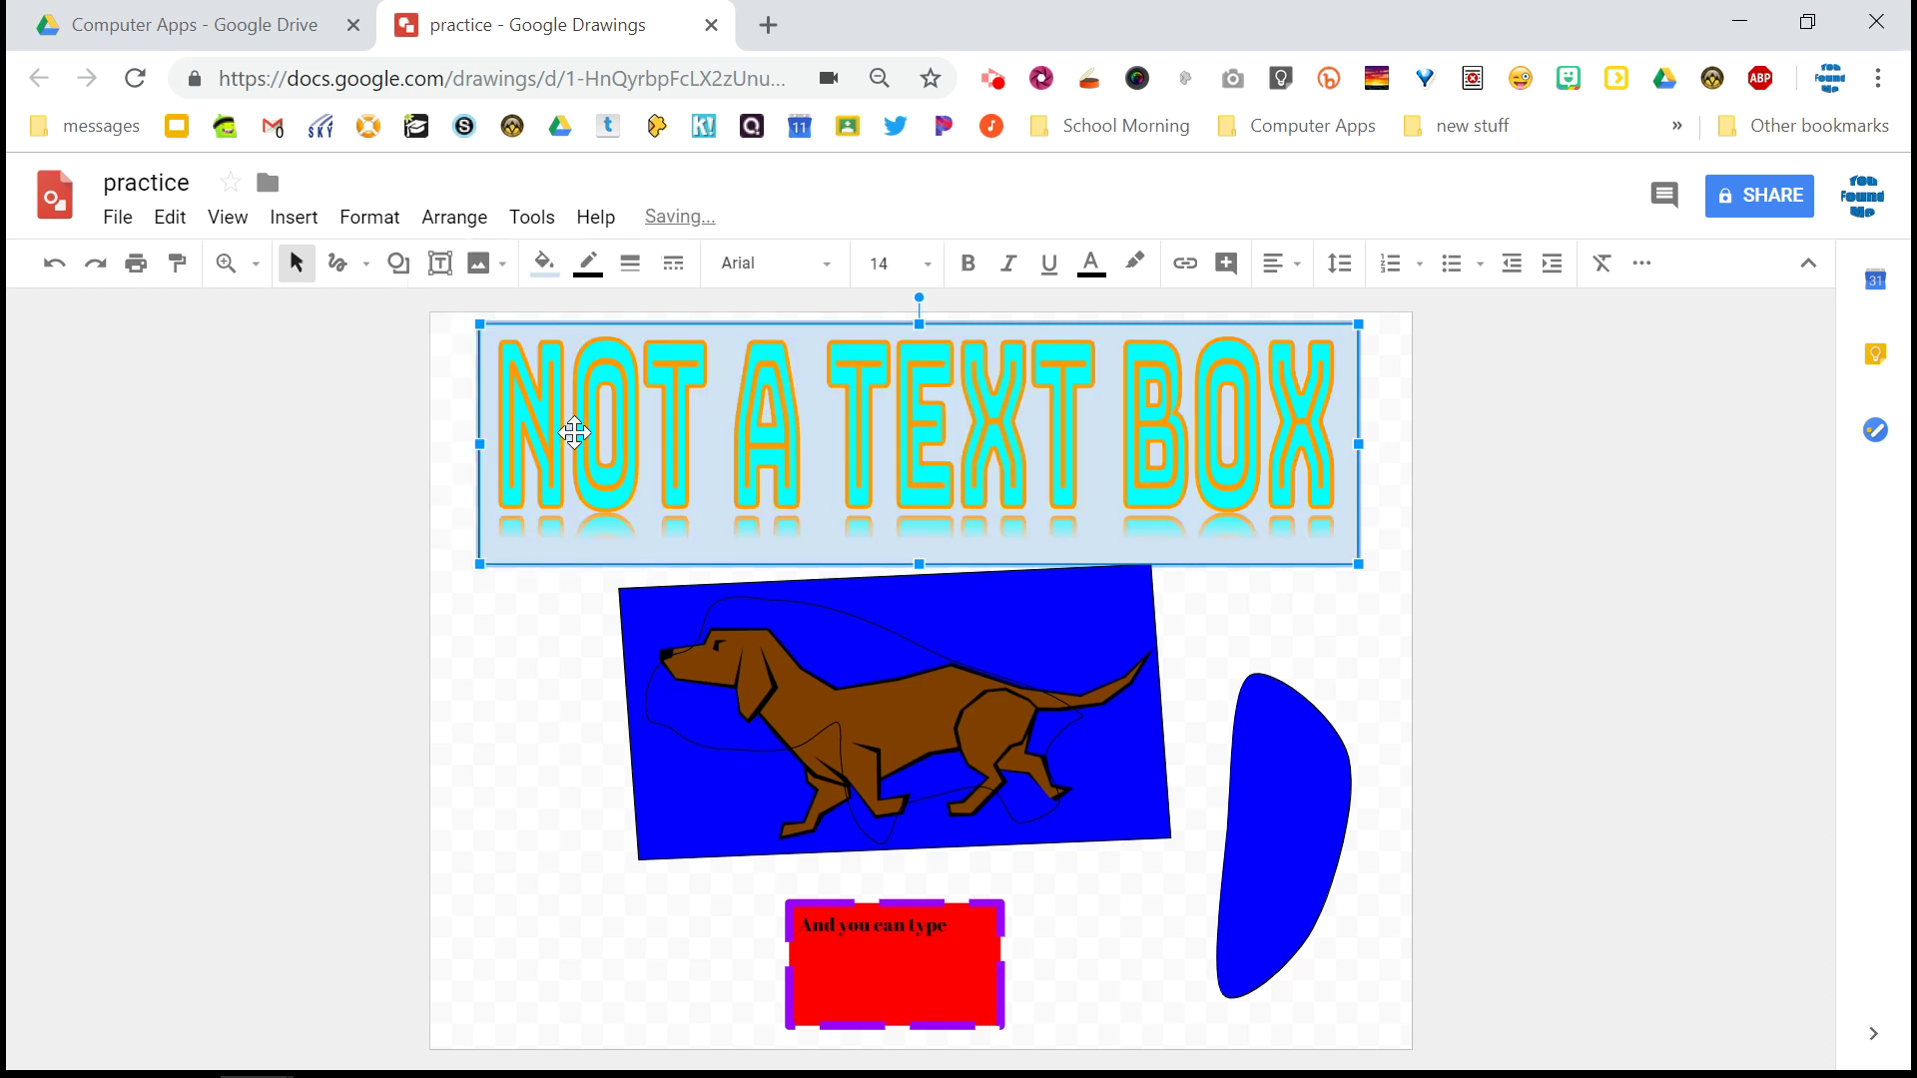
Nudge the dog group down slightly with the arrow key
left_click(428, 464)
left_click(1127, 636)
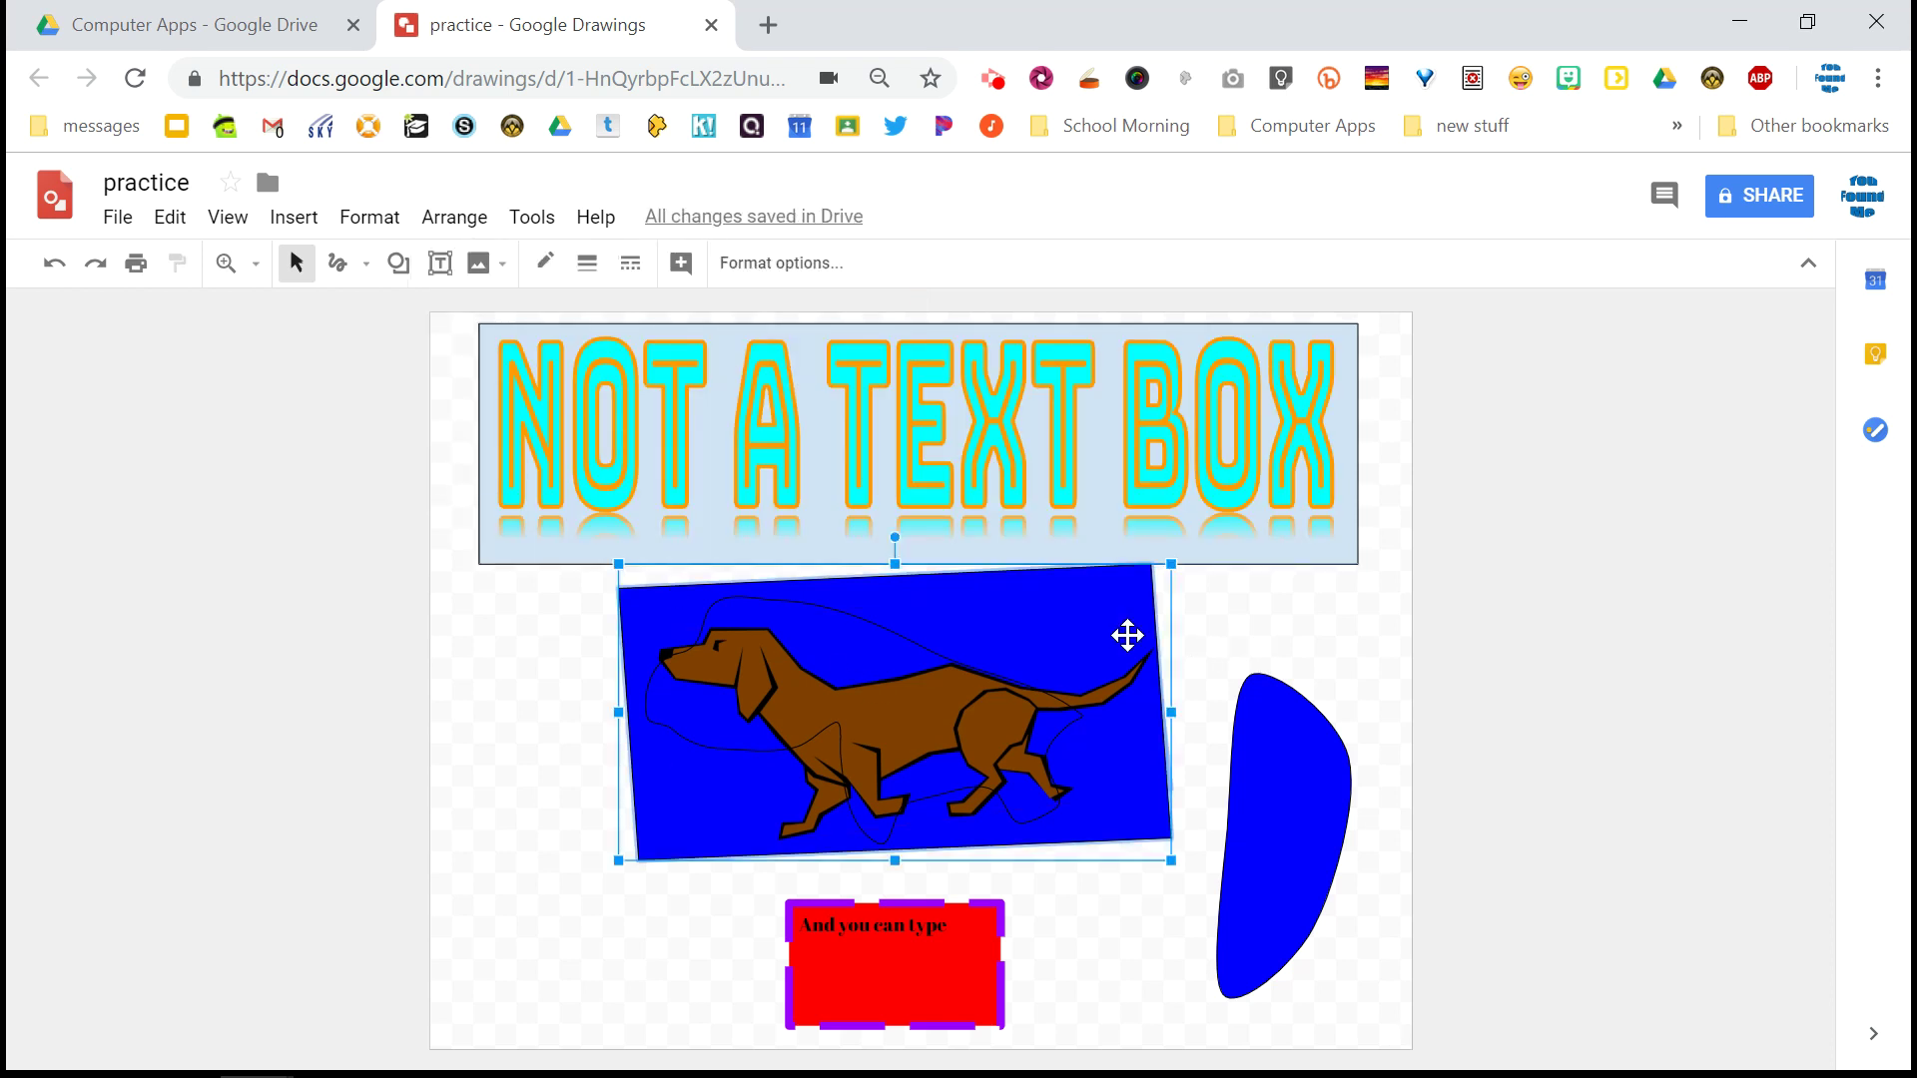
key("Down")
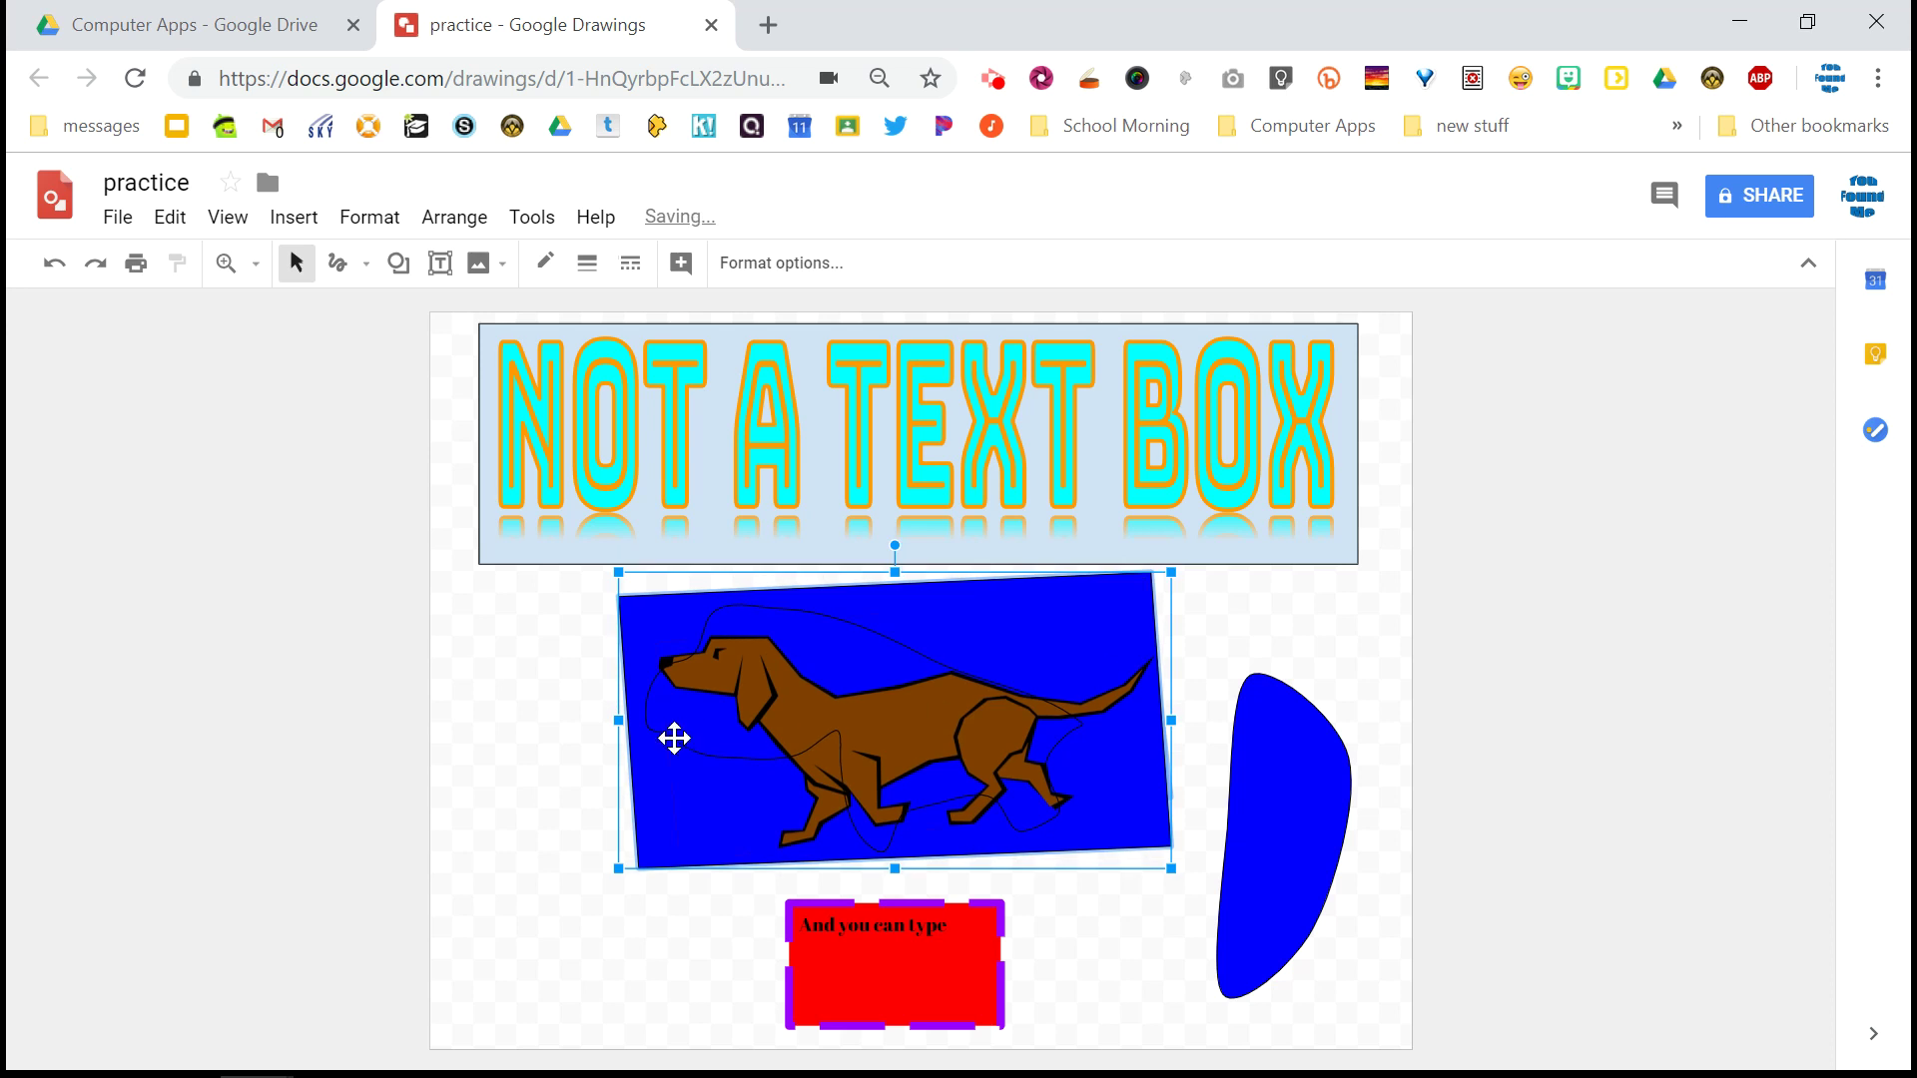
left_click(544, 754)
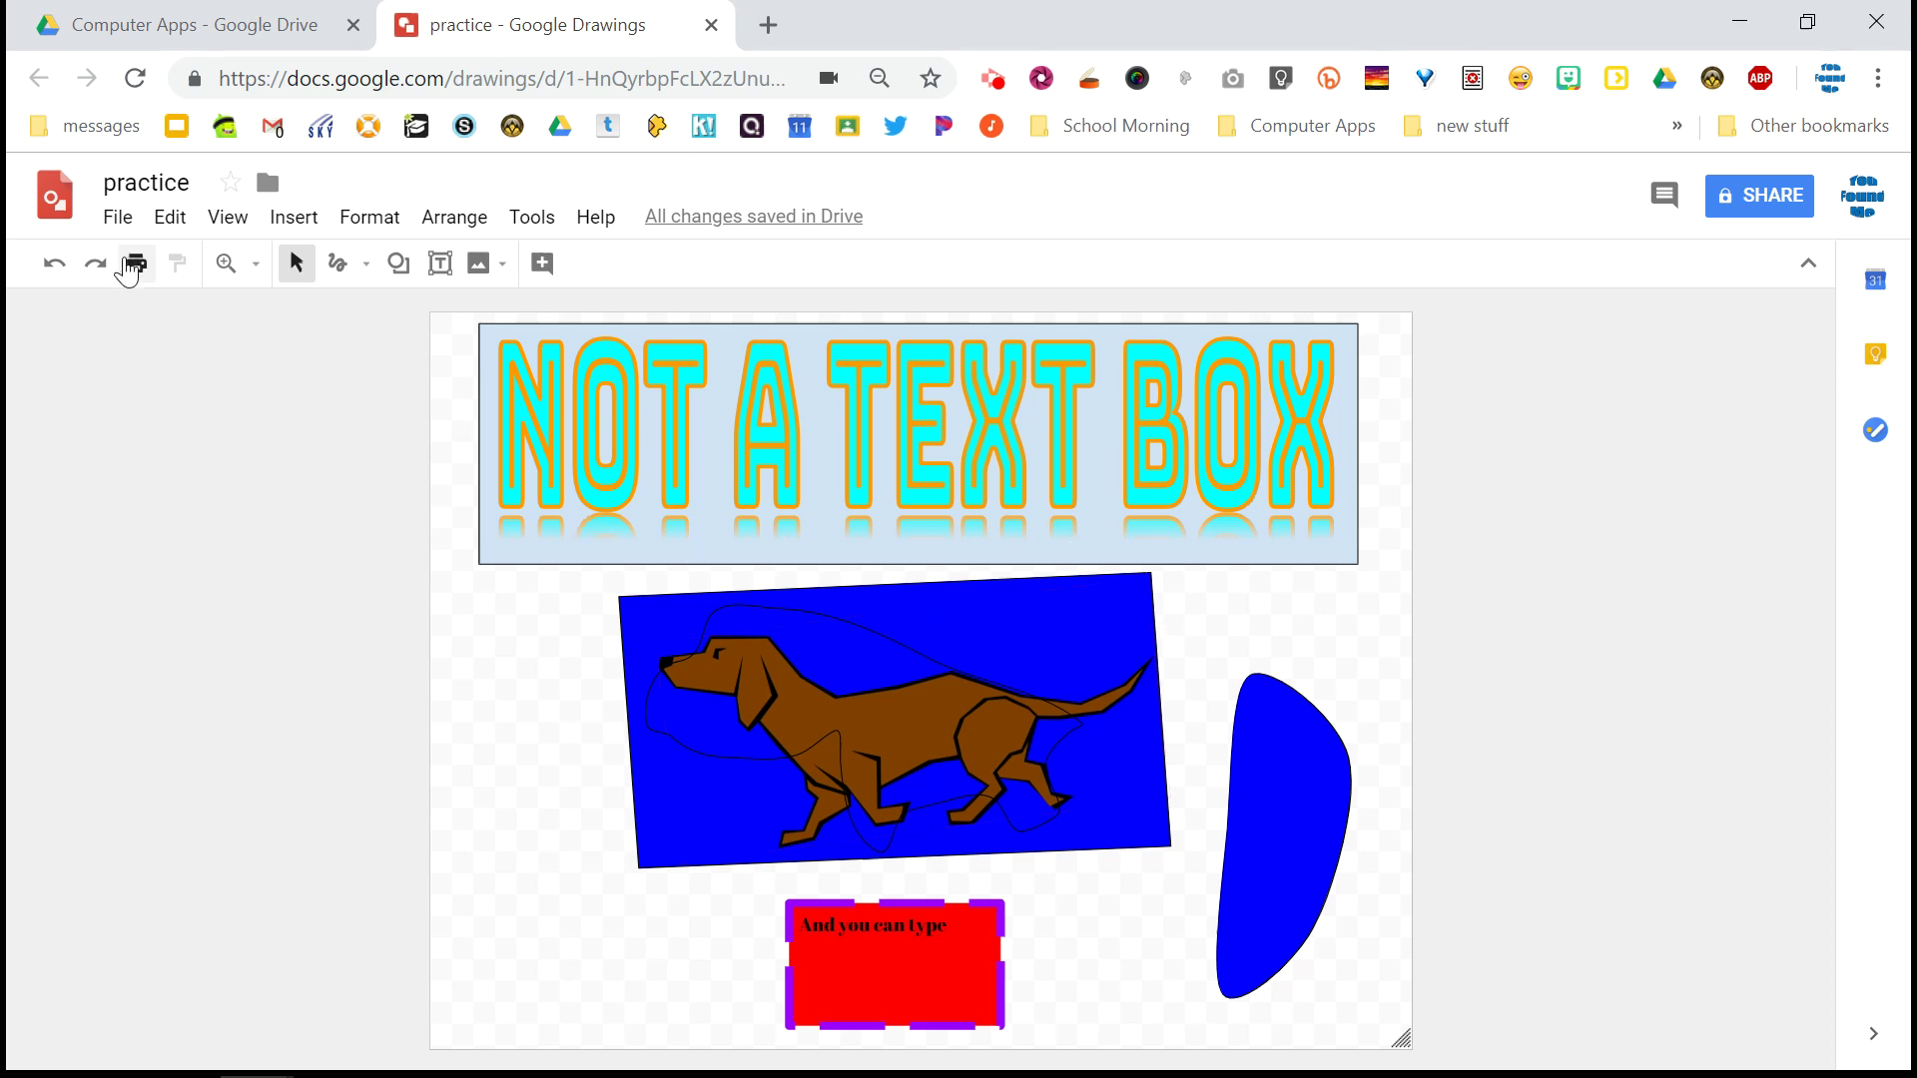
Download the drawing as a PNG image and open practice (1).png from Chrome's download bar
left_click(118, 217)
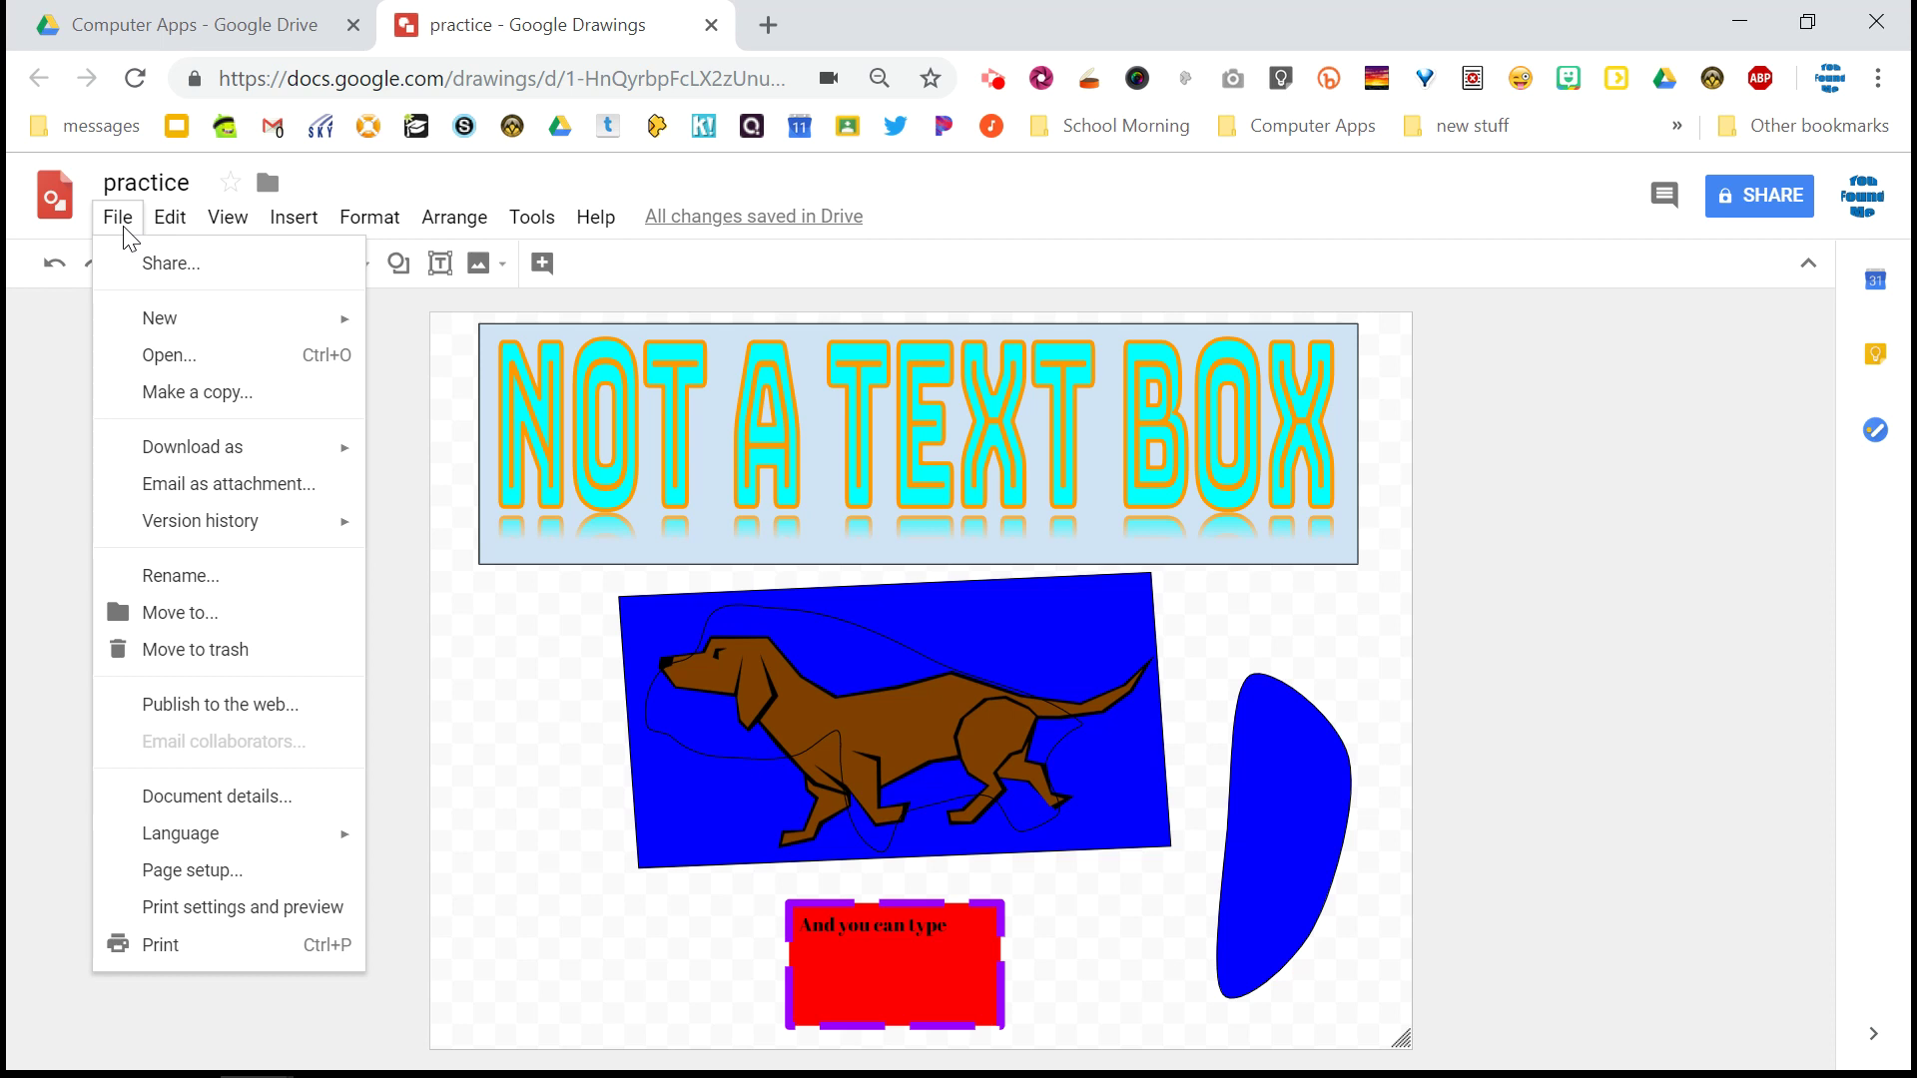
left_click(205, 470)
mouse_move(149, 457)
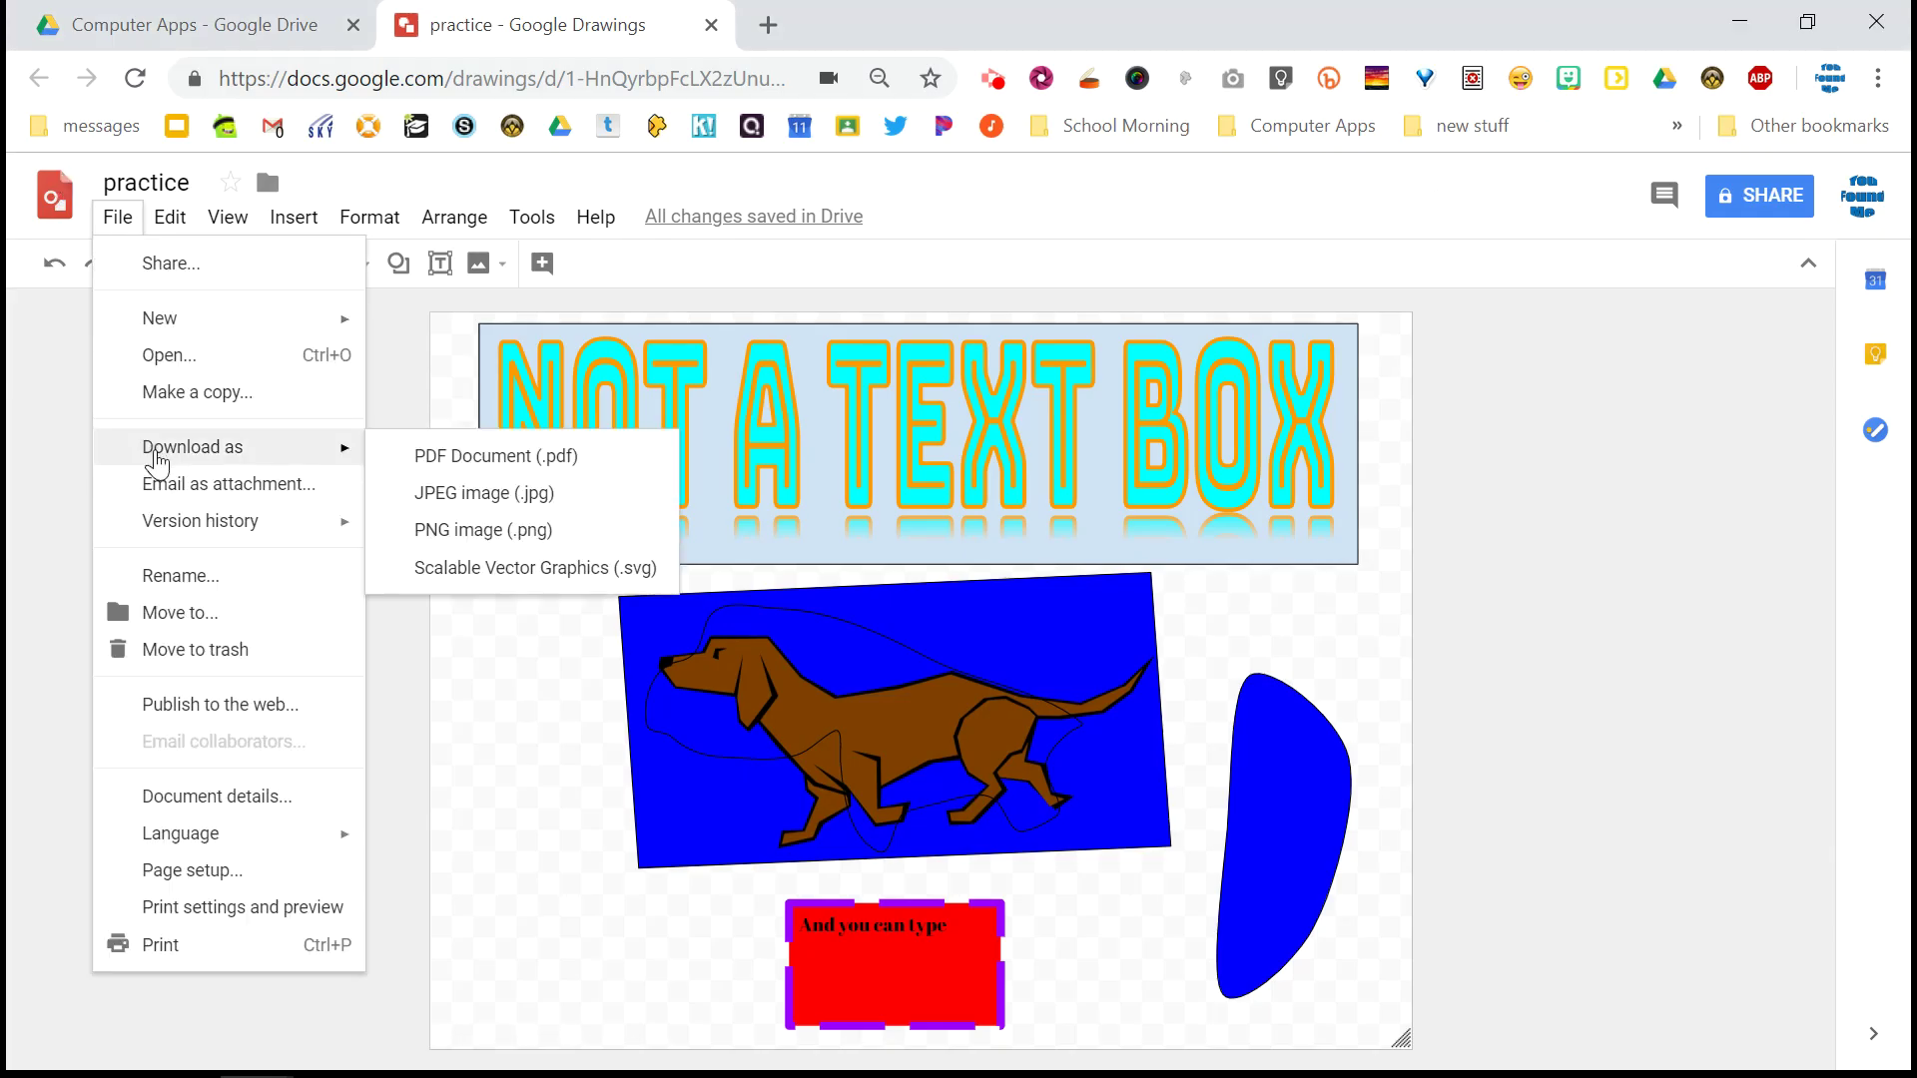
left_click(455, 541)
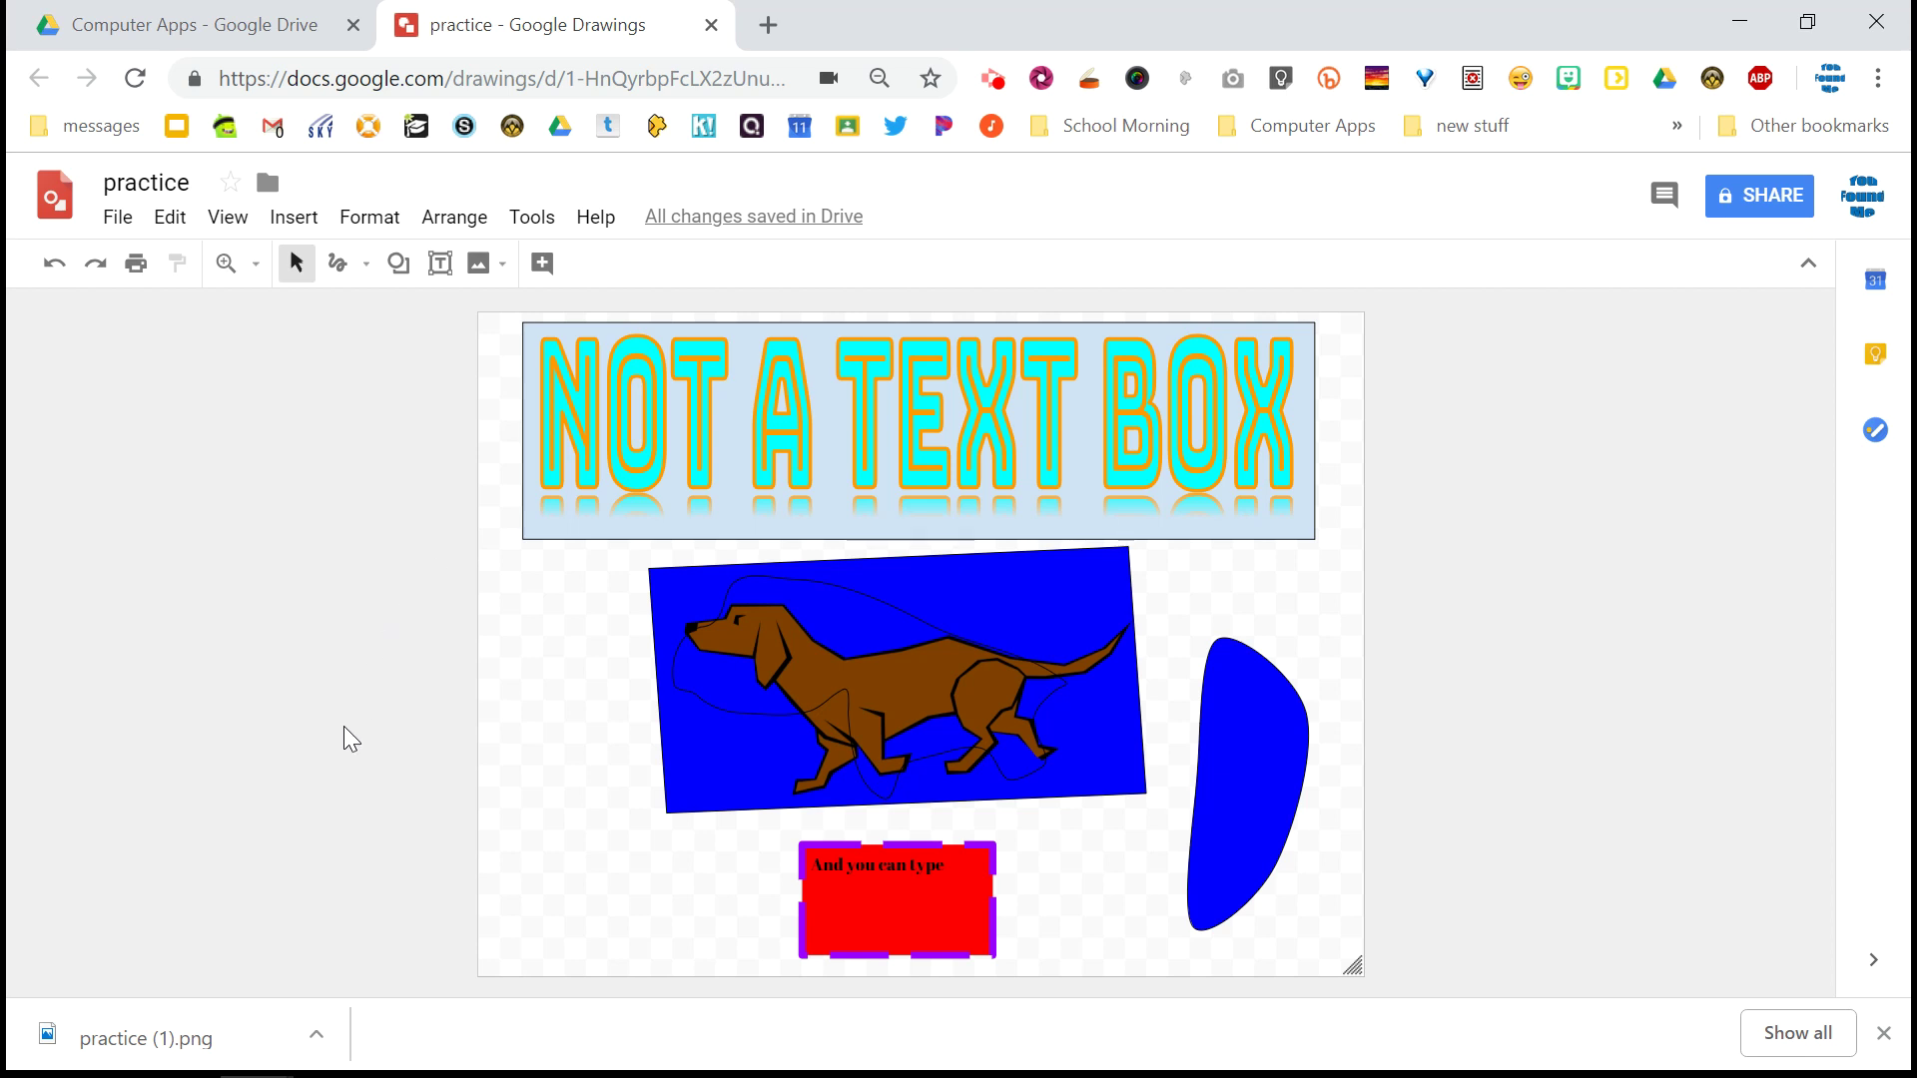
left_click_drag(175, 1035, 176, 1048)
left_click(175, 1039)
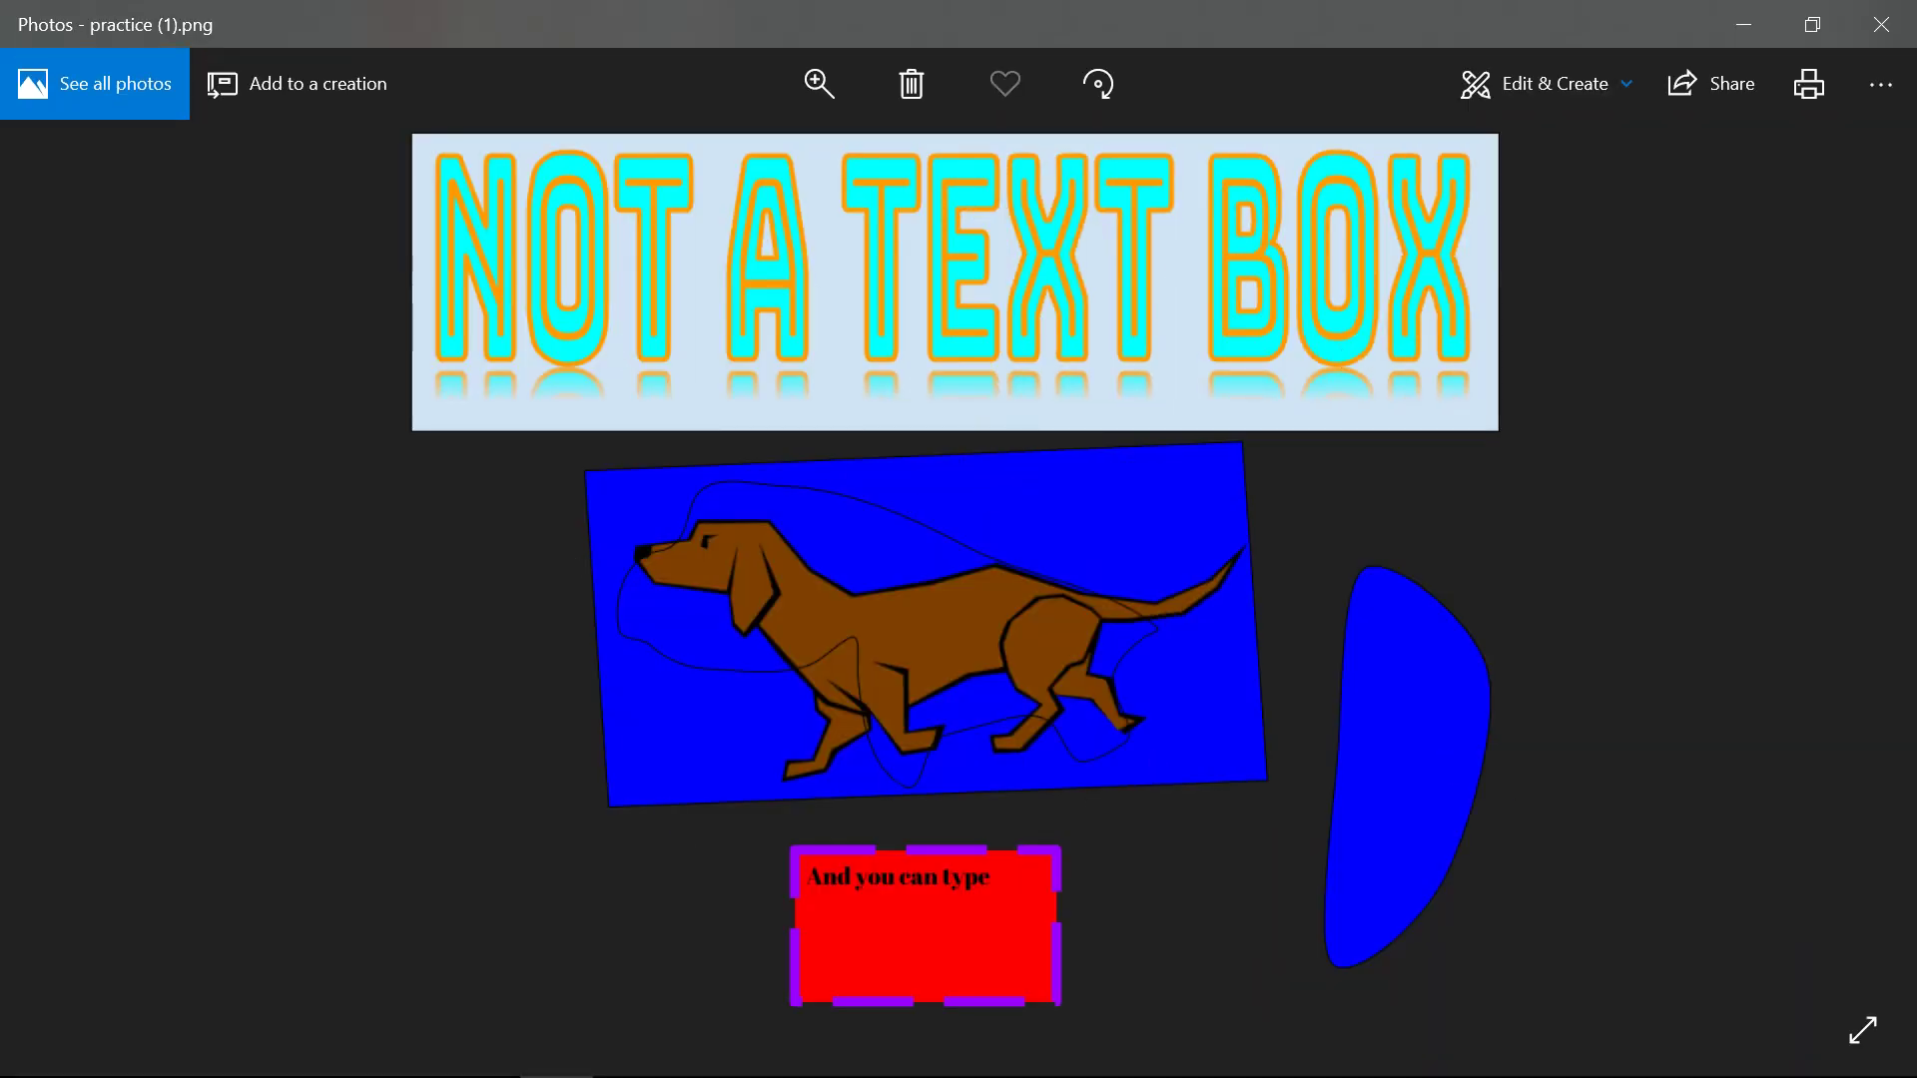
Close the Photos viewer showing practice (1).png to return to the drawing
left_click(1881, 24)
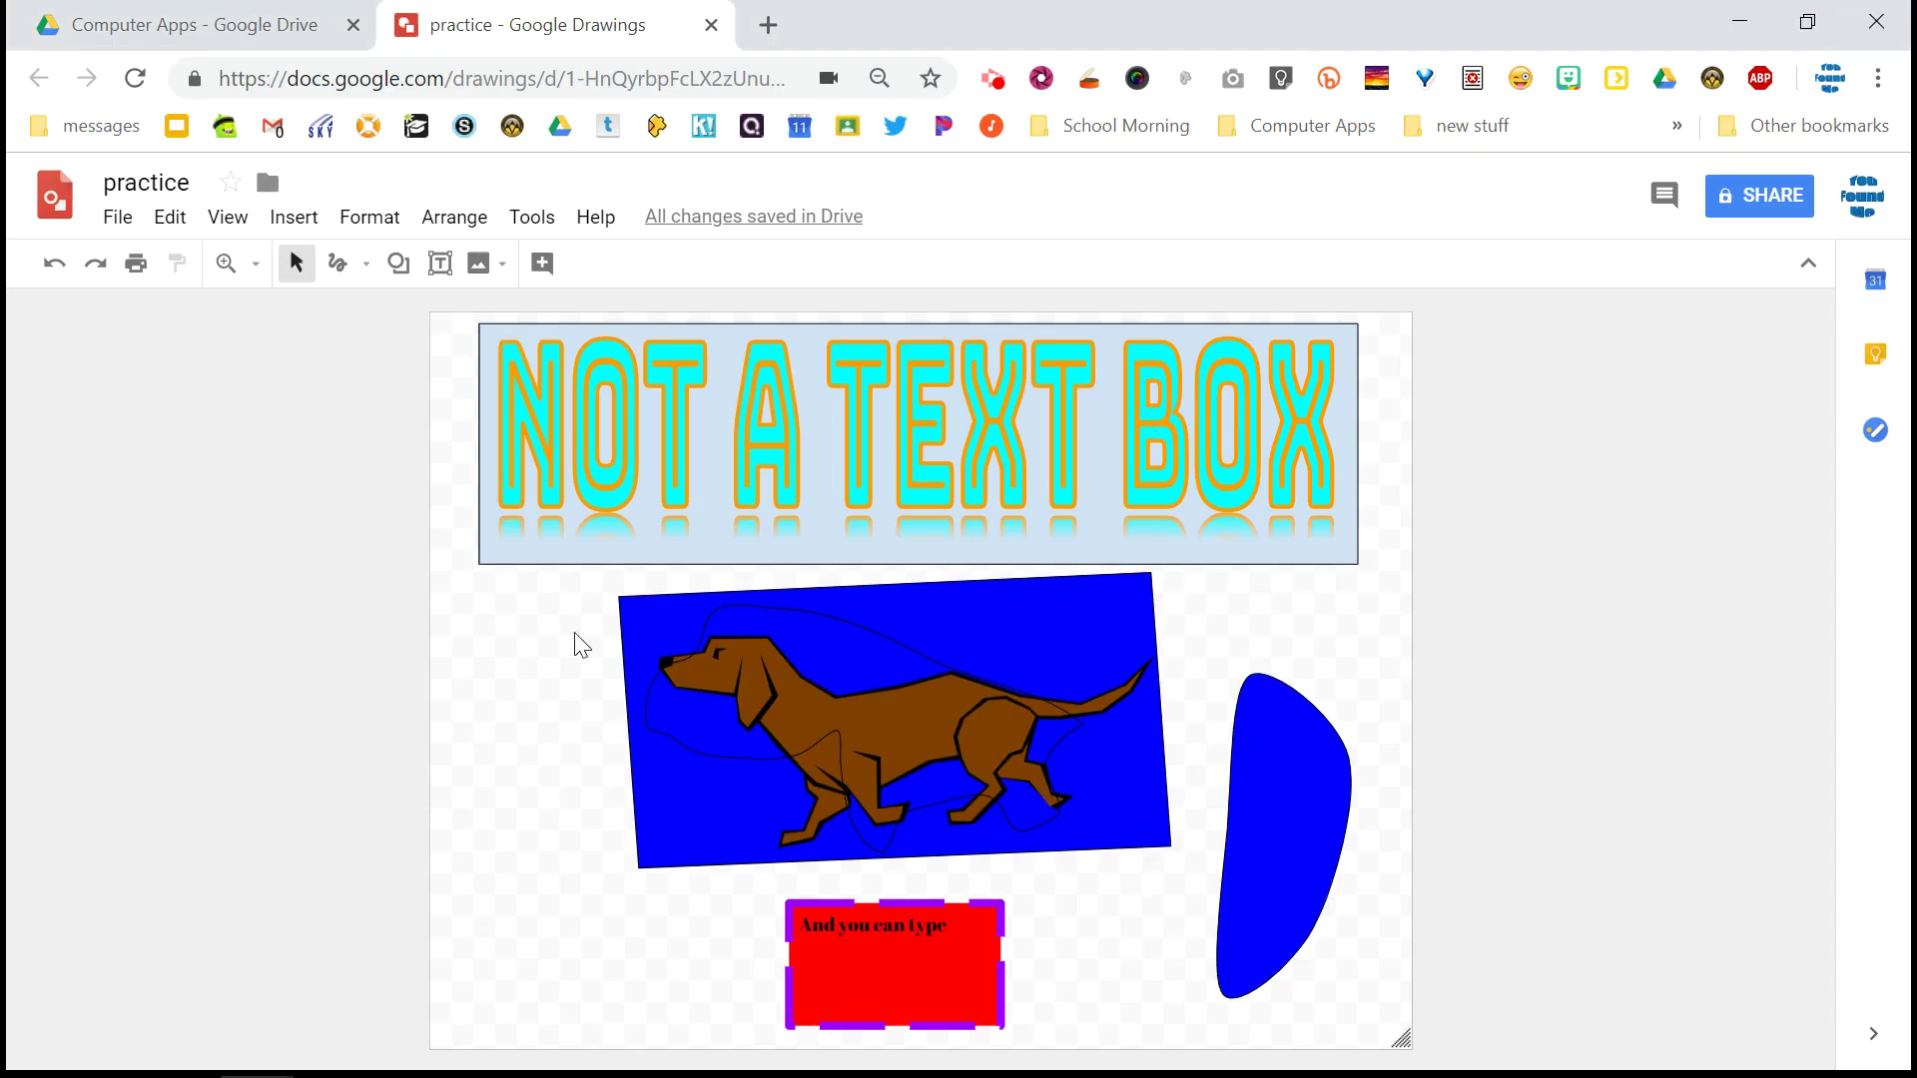